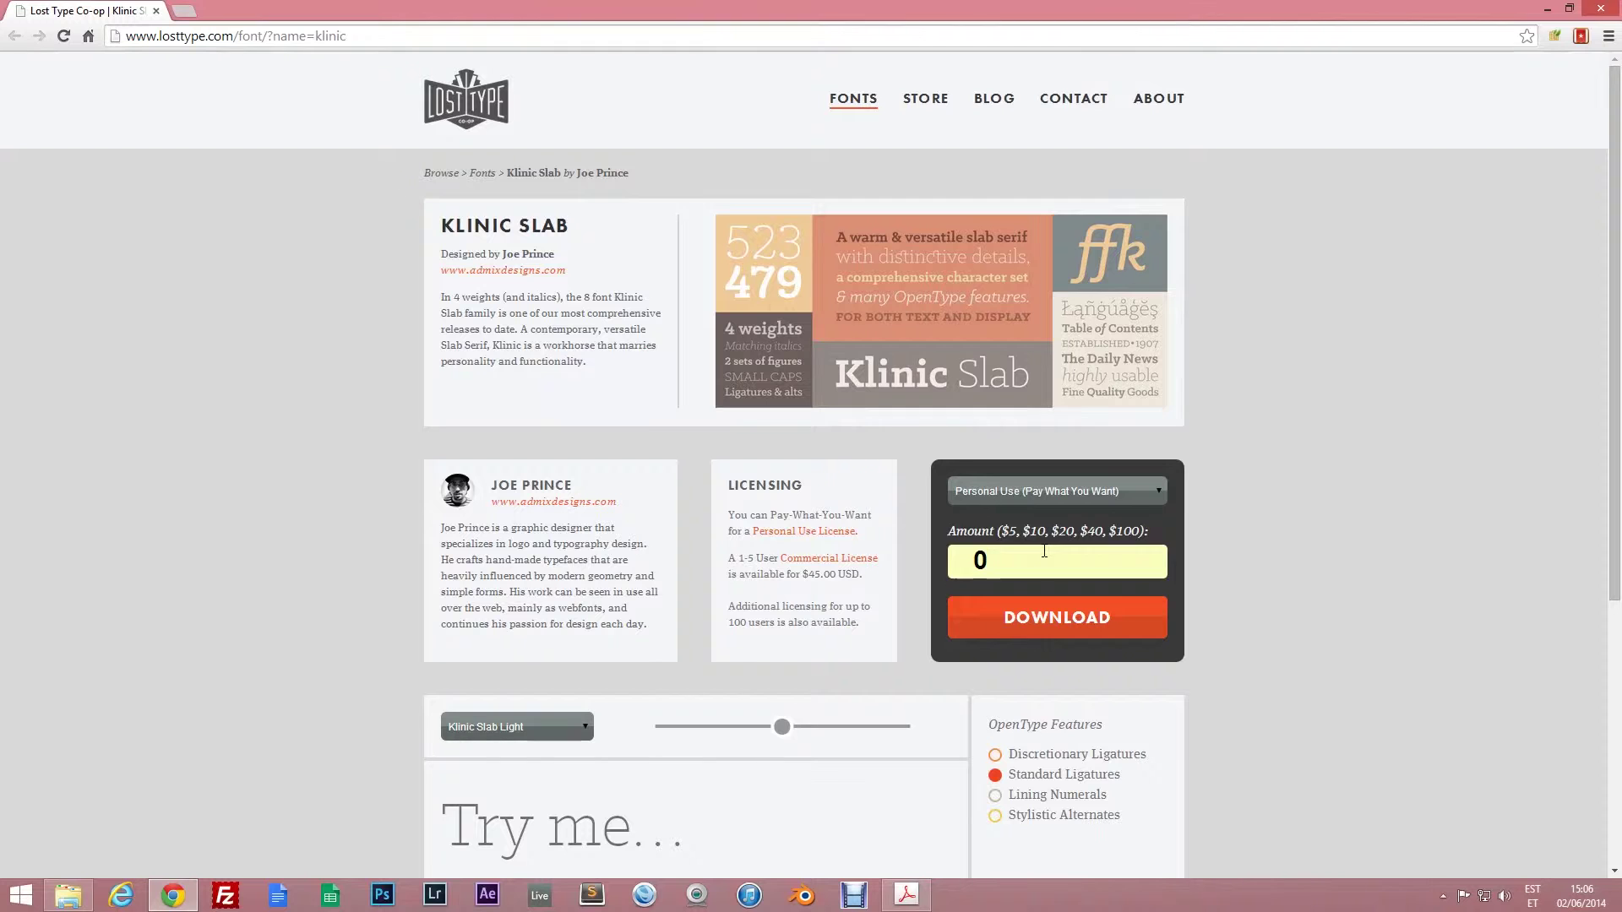
Download the Klinic Slab font under the Personal Use licence with an amount of 0.
{"action": "left_click", "coordinate": [1085, 634]}
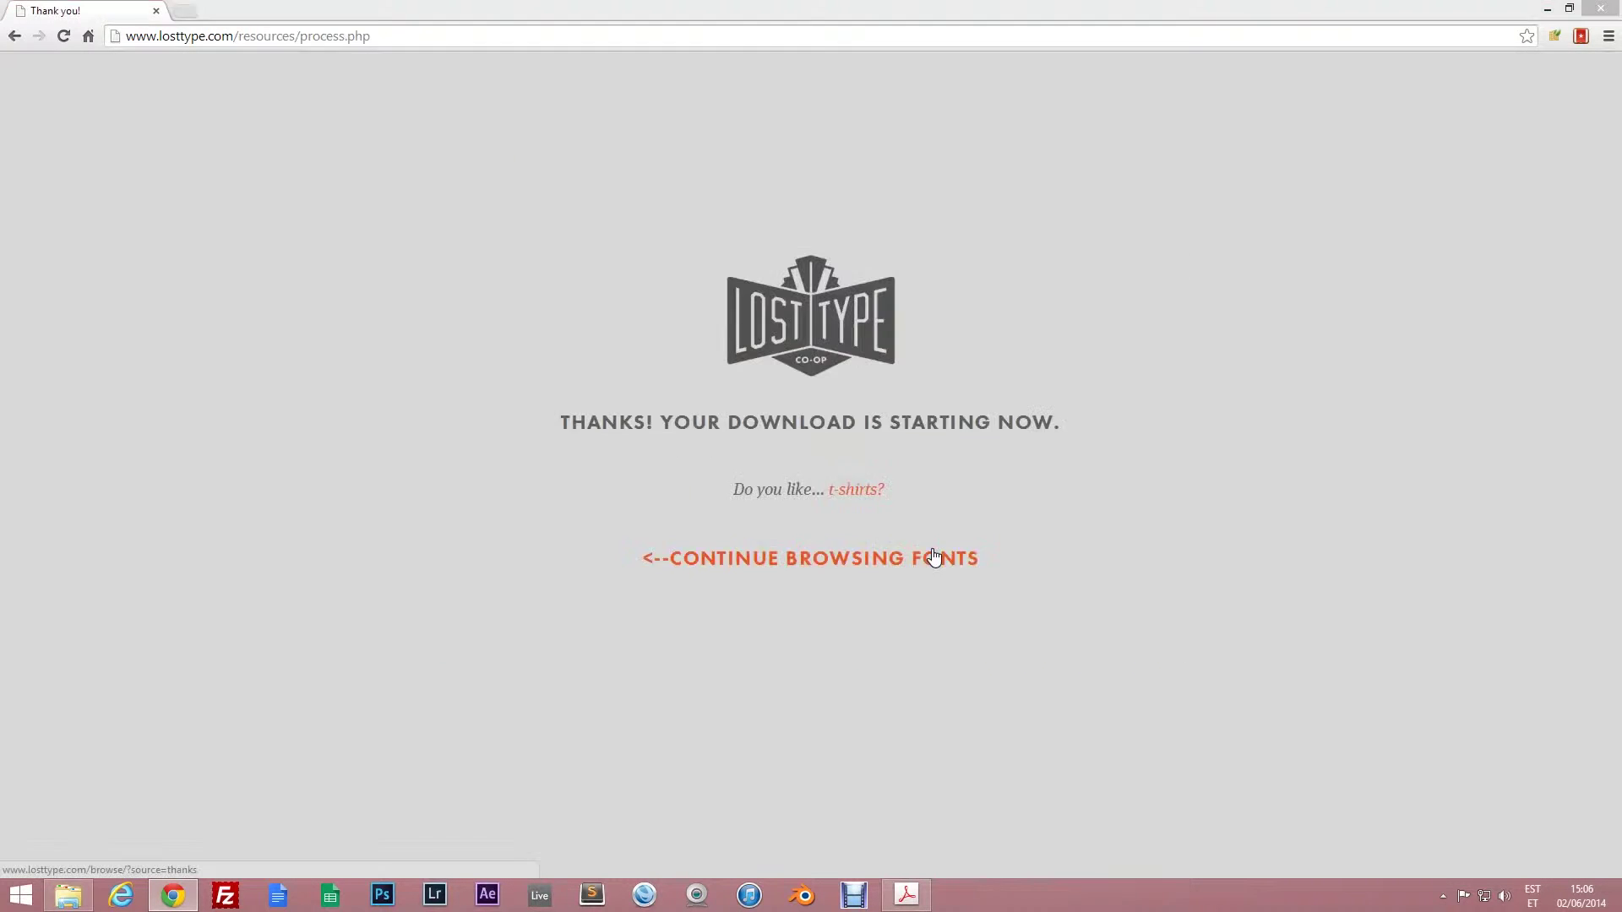
{"action": "left_click", "coordinate": [1295, 843]}
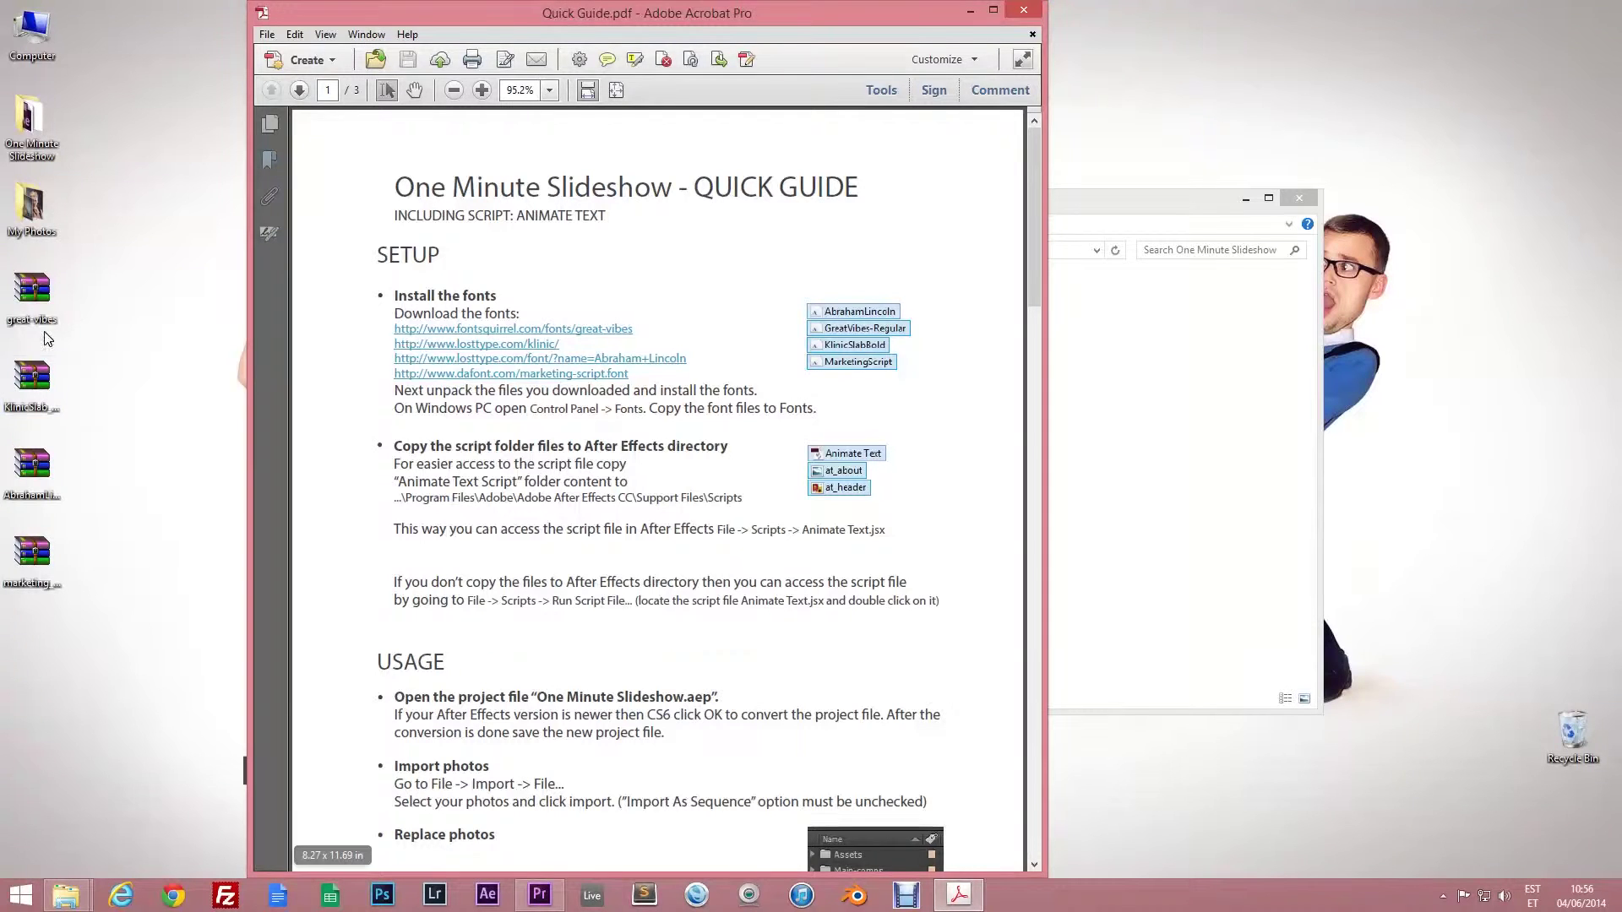
Extract the four downloaded font archives on the desktop directly in place.
{"action": "left_click_drag", "start_coordinate": [92, 269], "coordinate": [6, 649]}
{"action": "right_click", "coordinate": [35, 283]}
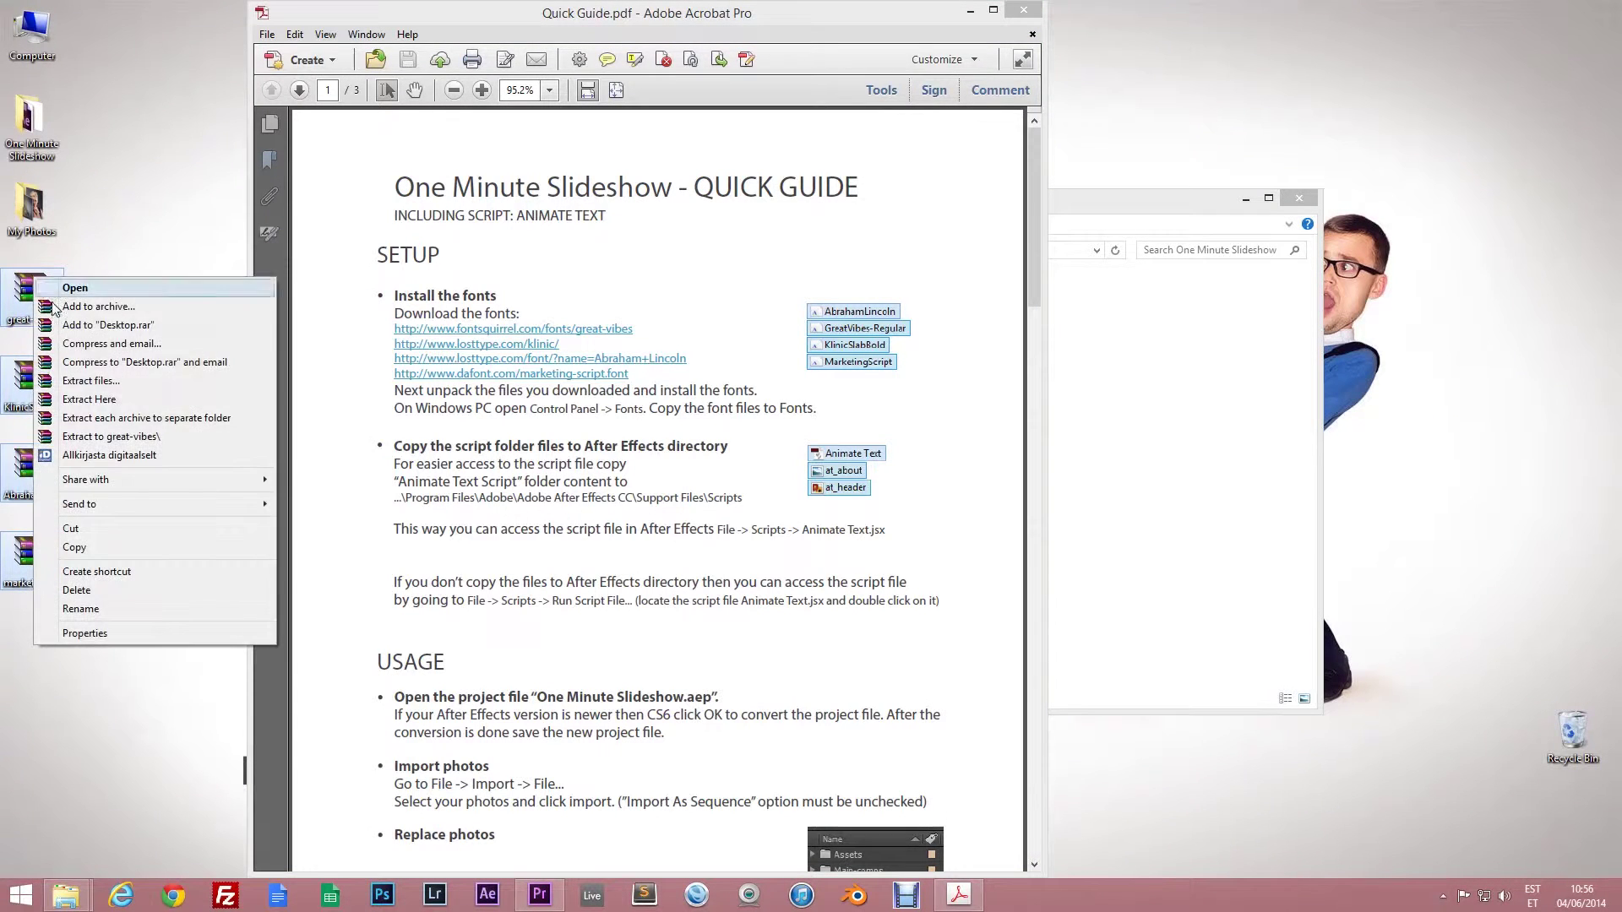
{"action": "left_click", "coordinate": [88, 400]}
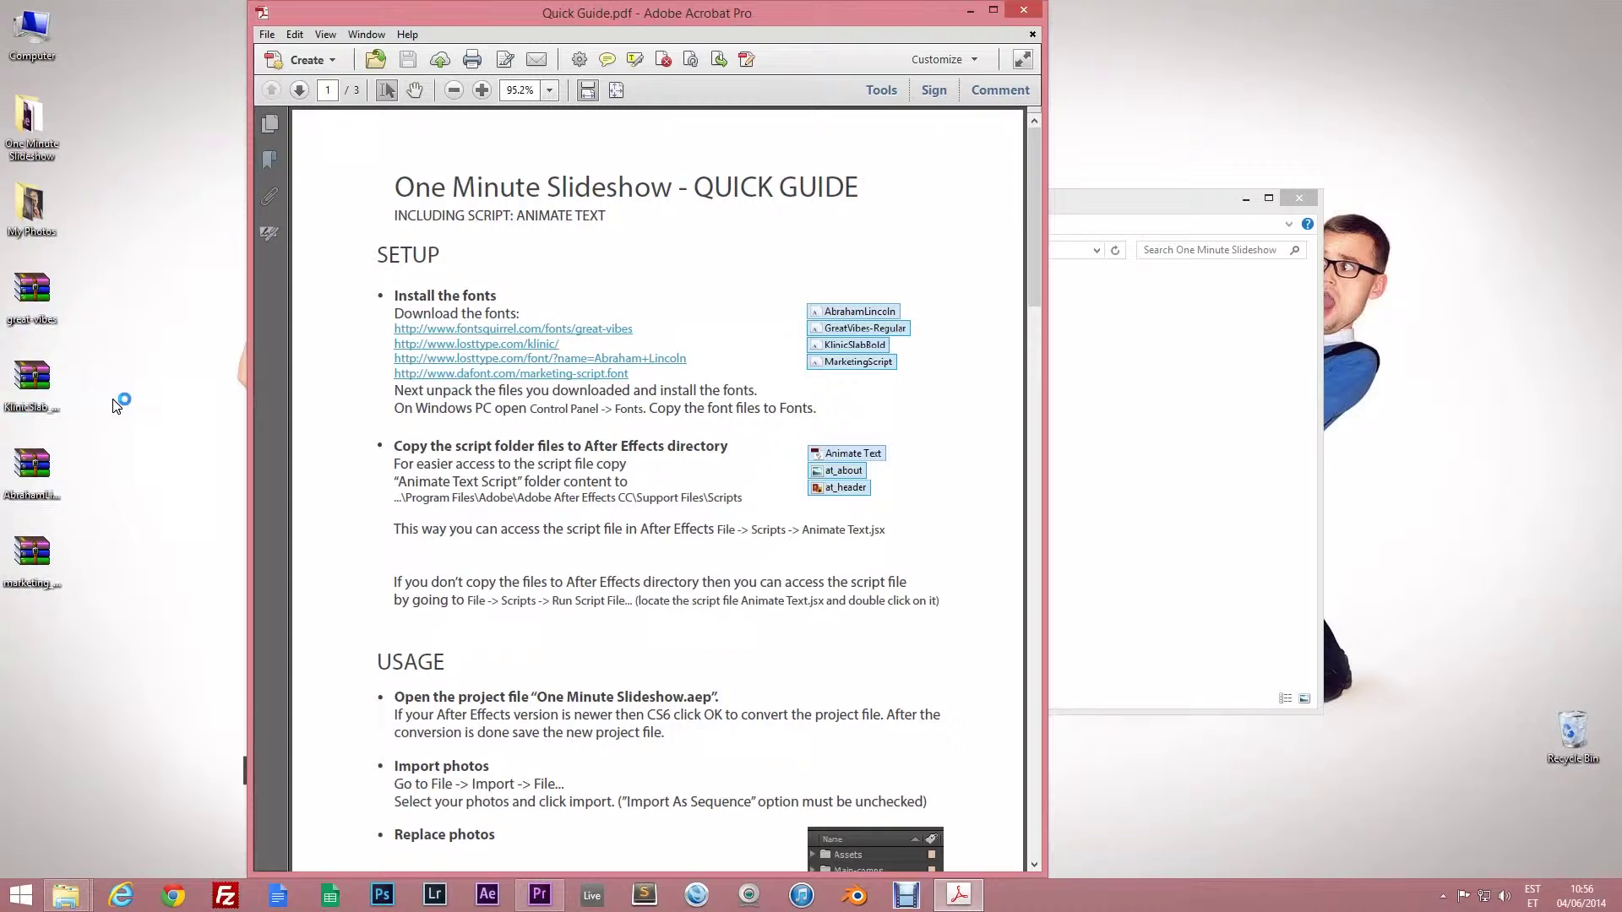
Install the extracted font files by copying them from the desktop into the Control Panel Fonts folder.
{"action": "left_click", "coordinate": [20, 894]}
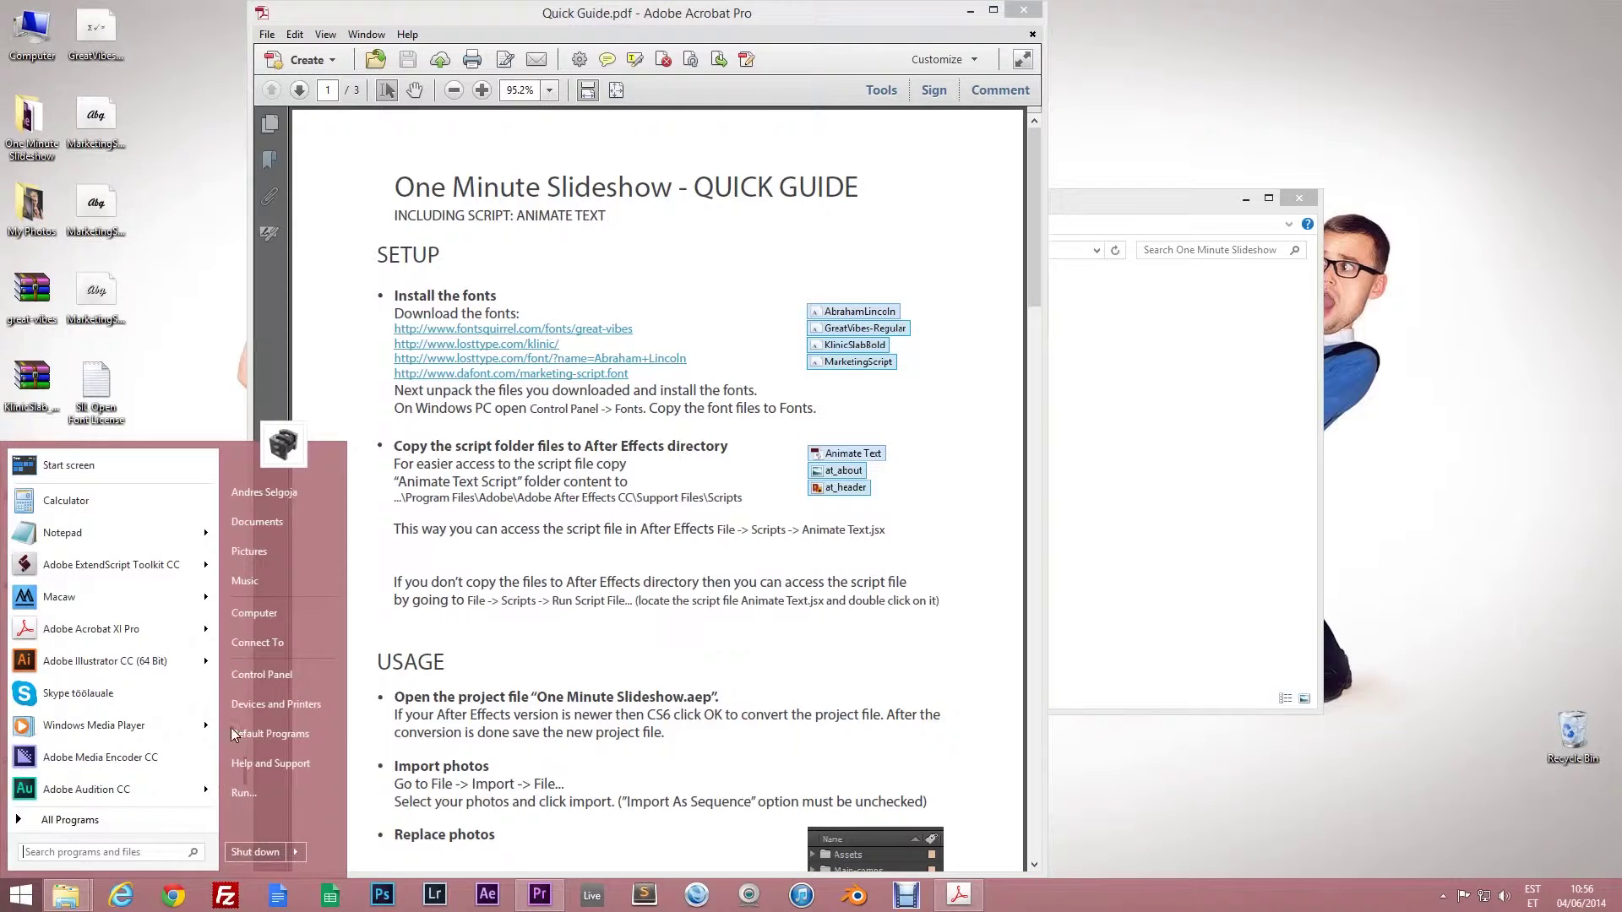
{"action": "left_click", "coordinate": [264, 675]}
{"action": "left_click", "coordinate": [871, 454]}
{"action": "left_click_drag", "start_coordinate": [155, 19], "coordinate": [68, 355]}
{"action": "left_click_drag", "start_coordinate": [97, 296], "coordinate": [789, 463]}
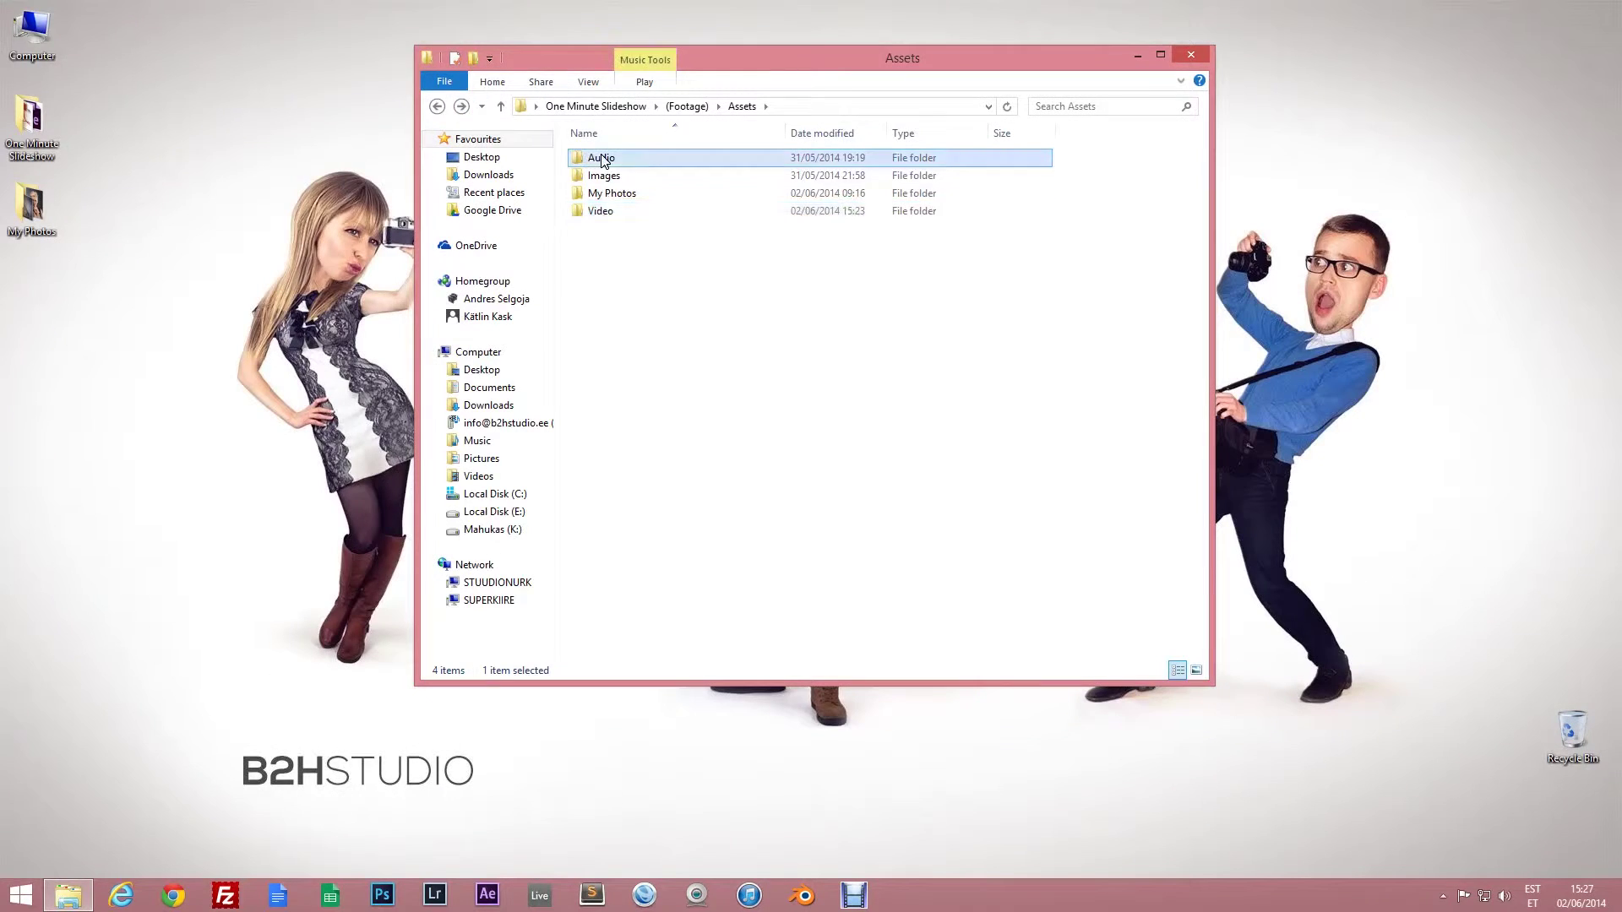
Examine the Audio, My Photos and Images folders inside Assets and return to the One Minute Slideshow folder.
{"action": "double_click", "coordinate": [607, 161]}
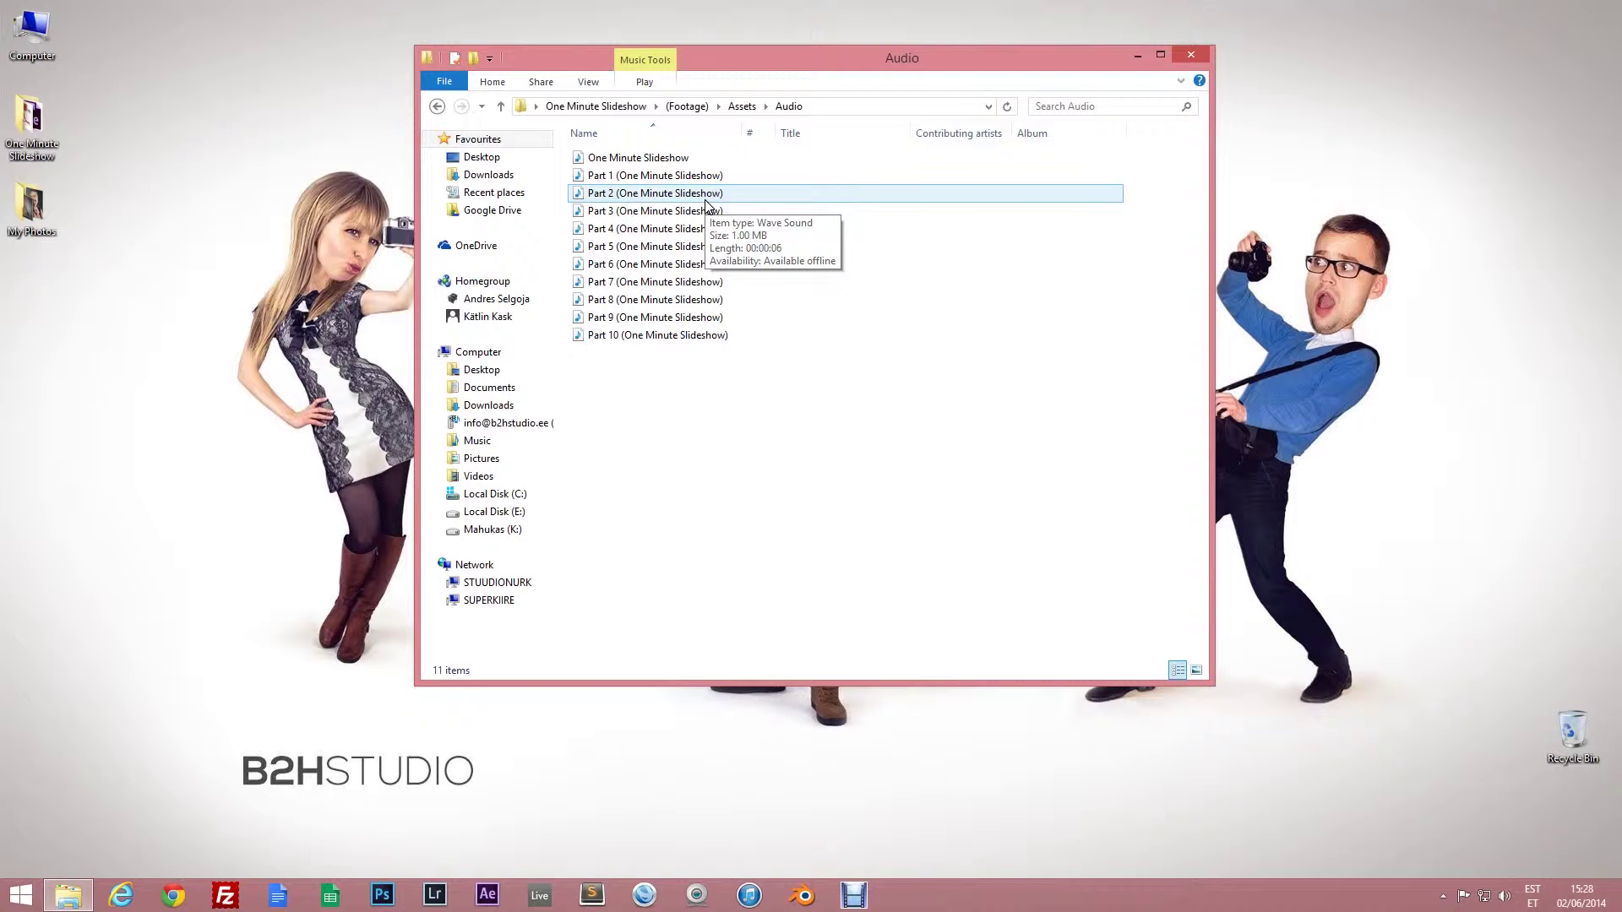
{"action": "left_click", "coordinate": [438, 103]}
{"action": "double_click", "coordinate": [603, 197]}
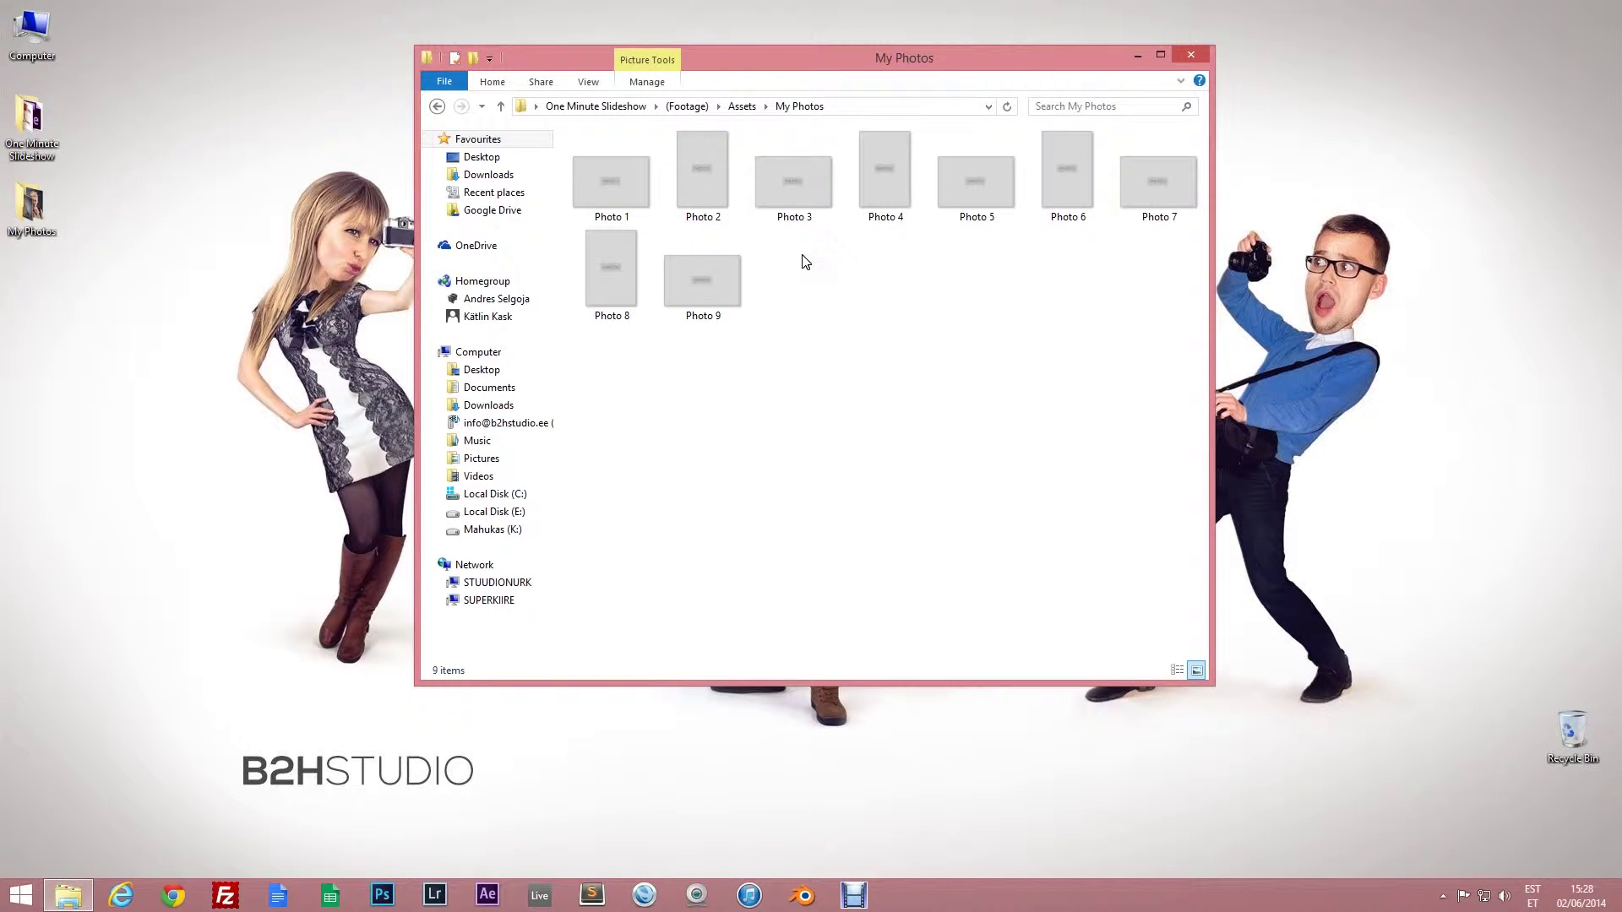
{"action": "left_click", "coordinate": [696, 249]}
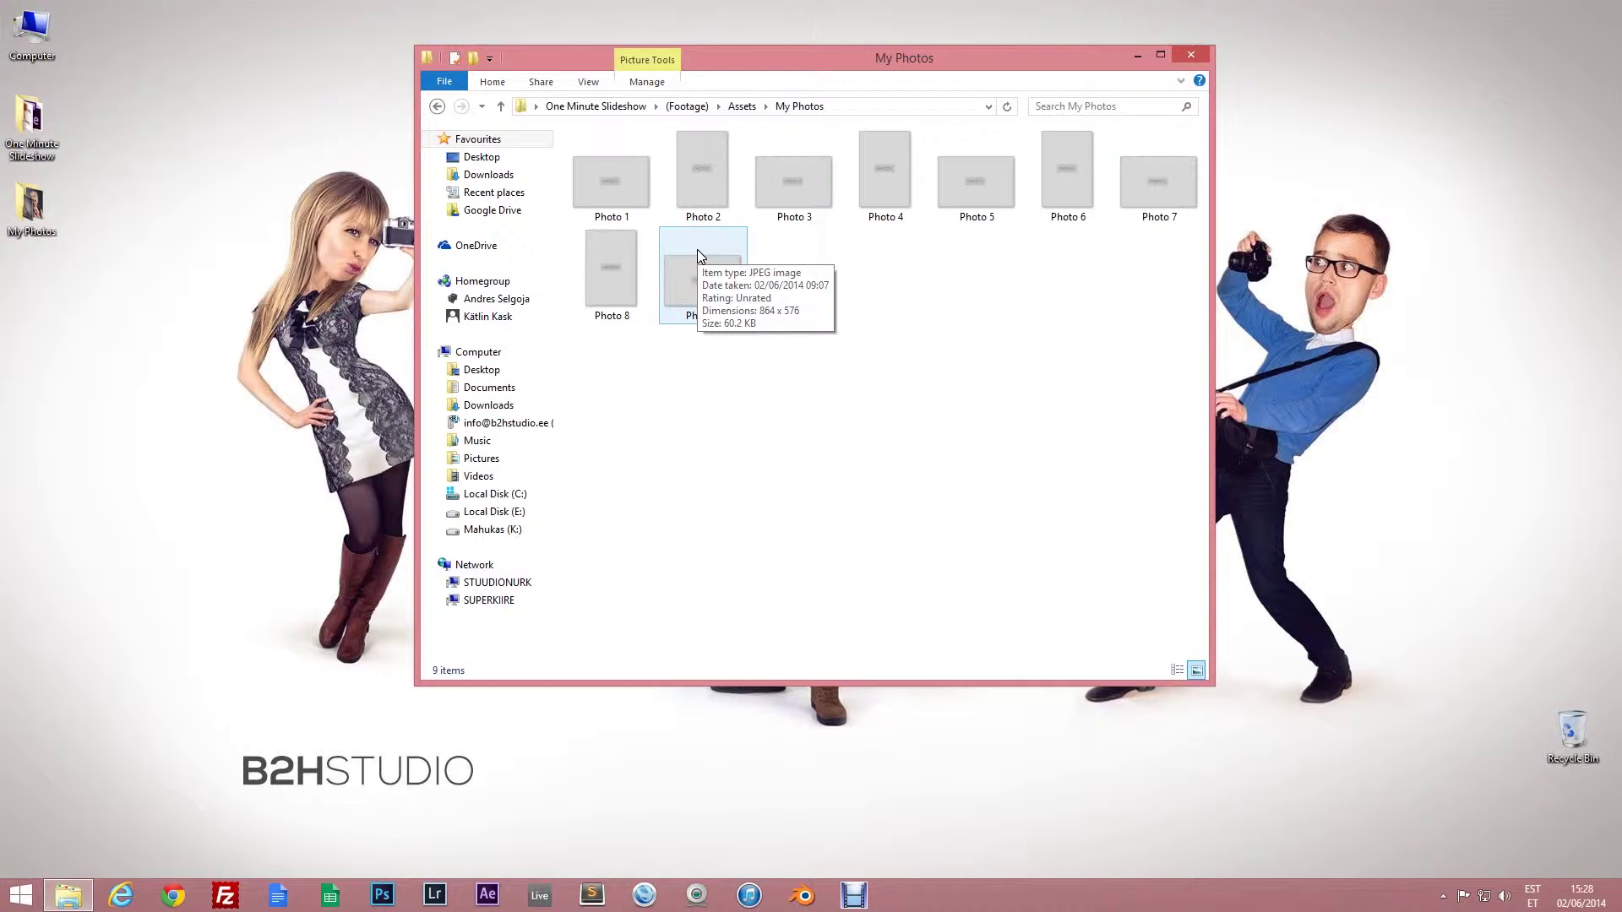
{"action": "left_click", "coordinate": [437, 105]}
{"action": "left_click", "coordinate": [602, 179]}
{"action": "double_click", "coordinate": [603, 179]}
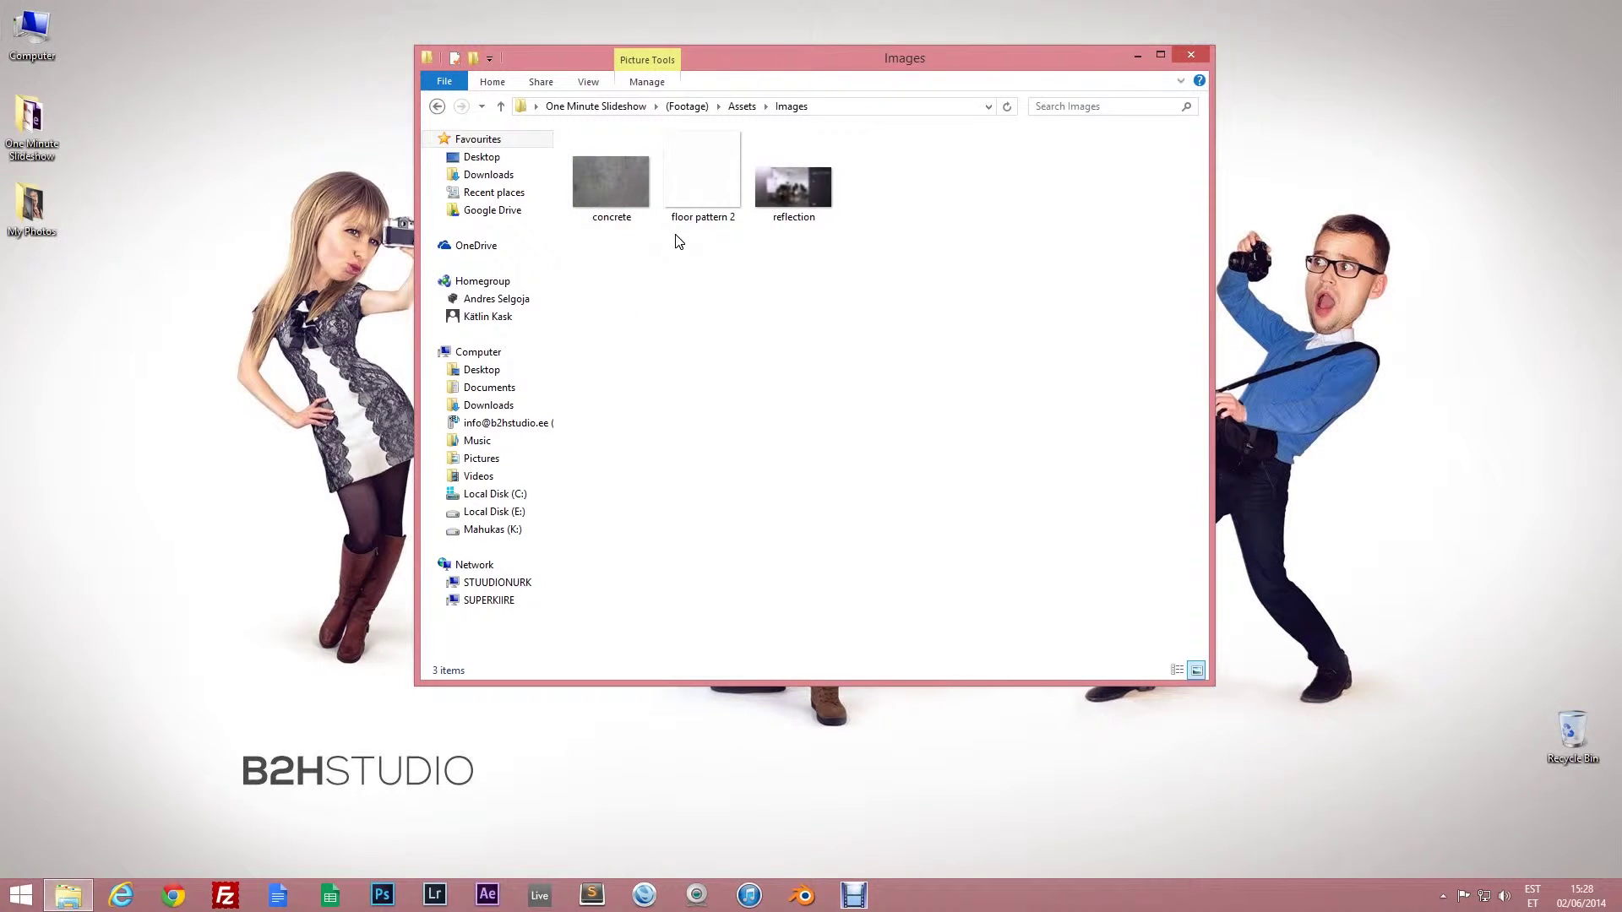
{"action": "left_click", "coordinate": [438, 108]}
{"action": "left_click", "coordinate": [439, 107]}
{"action": "left_click", "coordinate": [438, 108]}
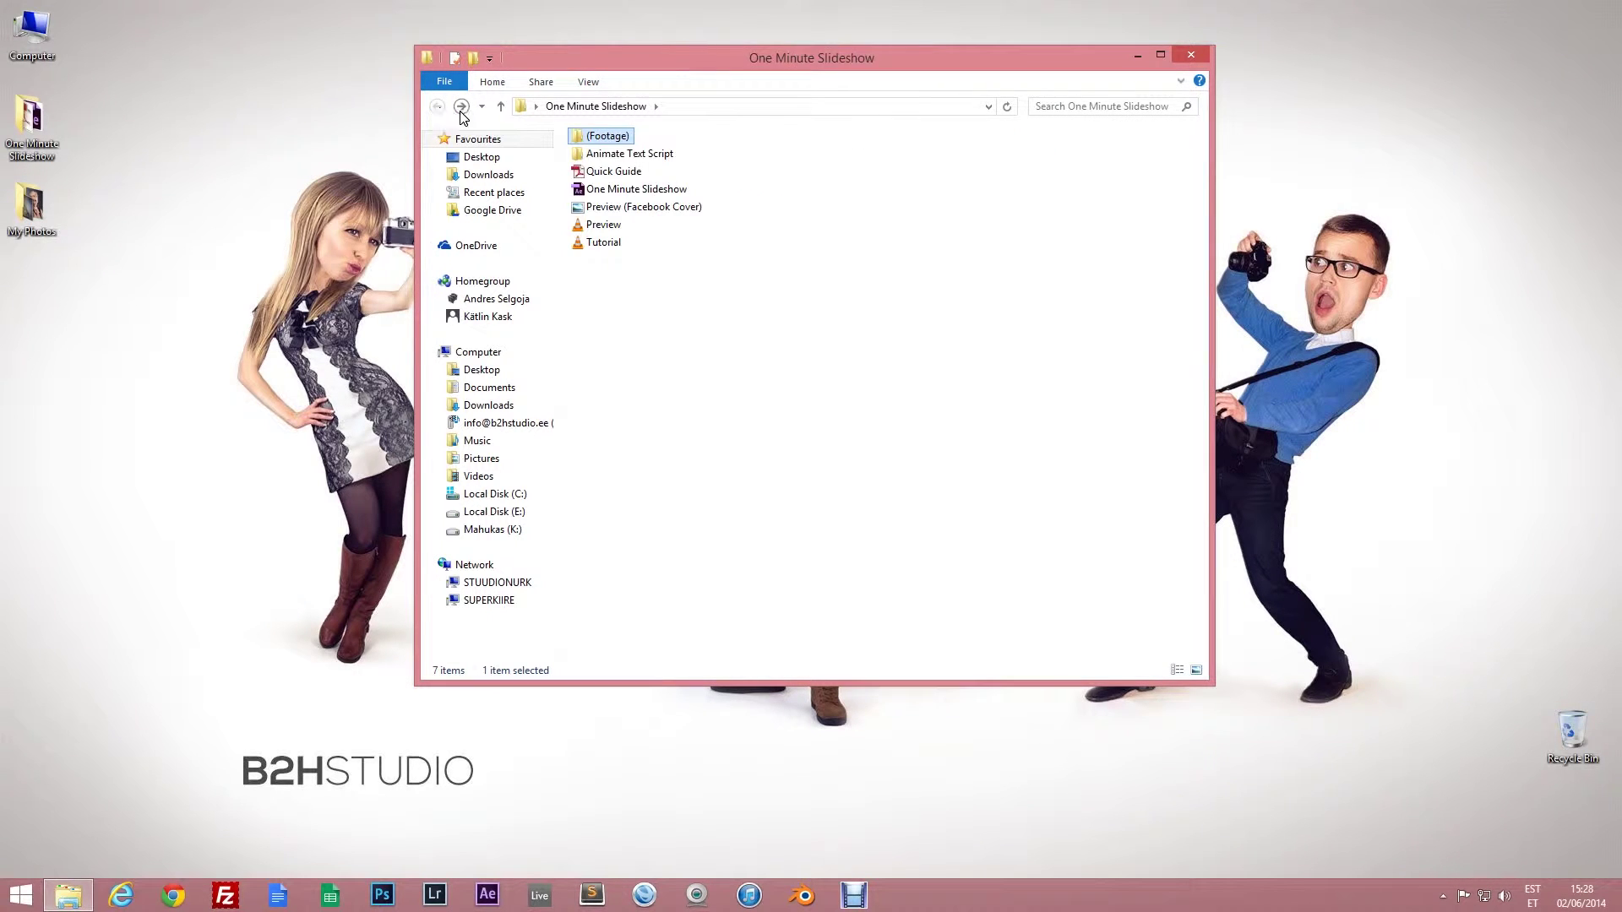
Copy the three files of the Animate Text Script folder into Program Files\Adobe\Adobe After Effects CC\Support Files\Scripts on drive C.
{"action": "double_click", "coordinate": [629, 153]}
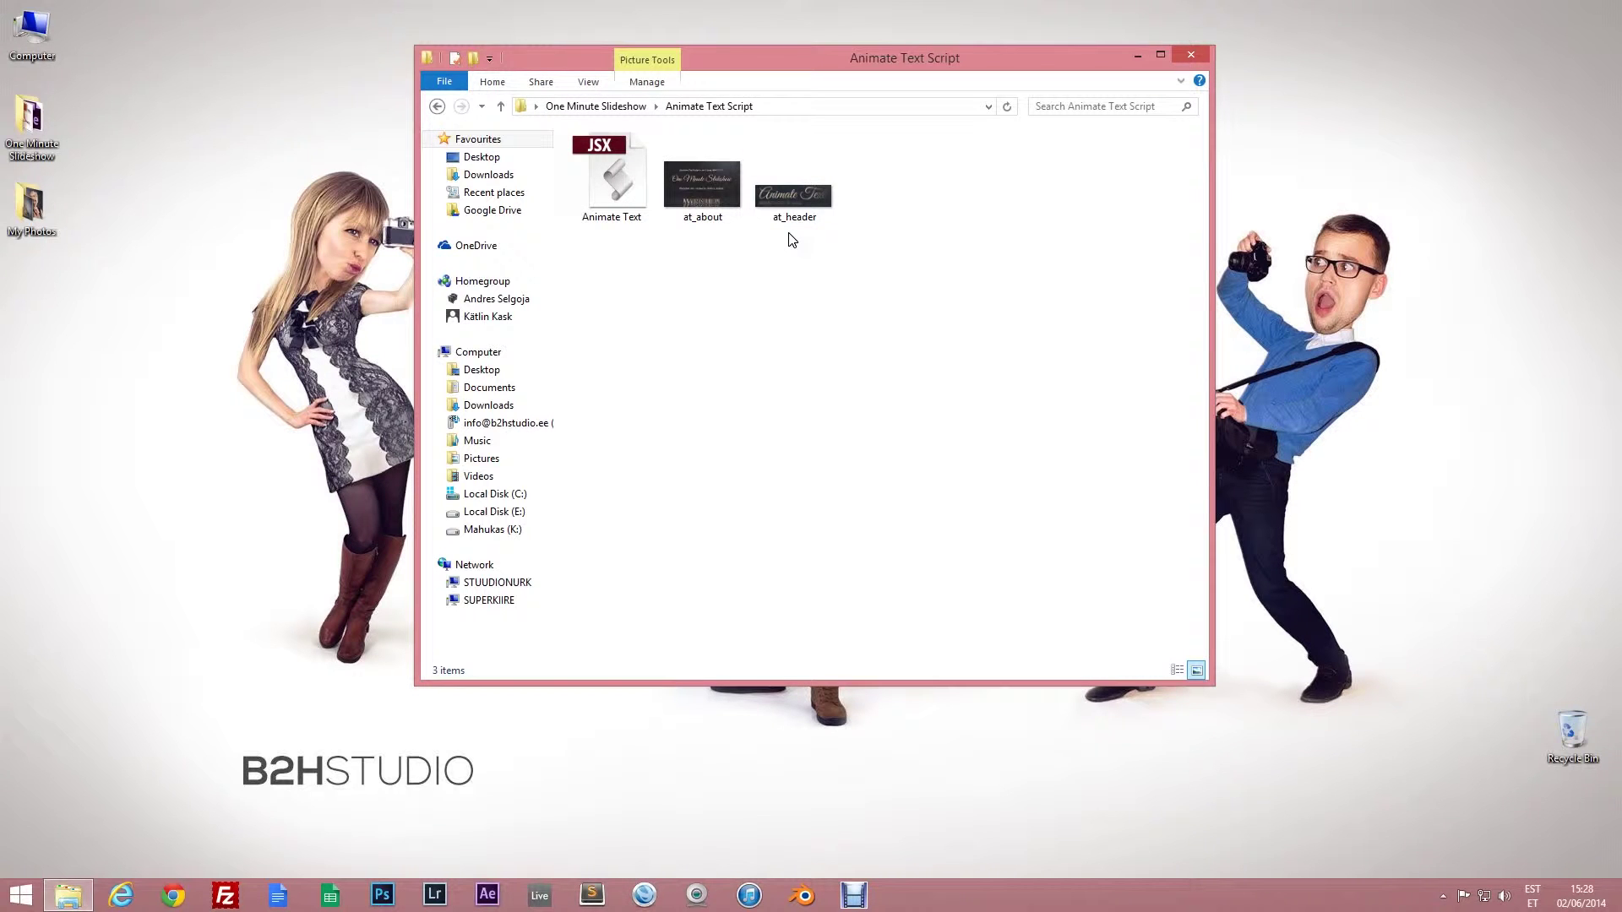
{"action": "left_click_drag", "start_coordinate": [888, 346], "coordinate": [568, 127]}
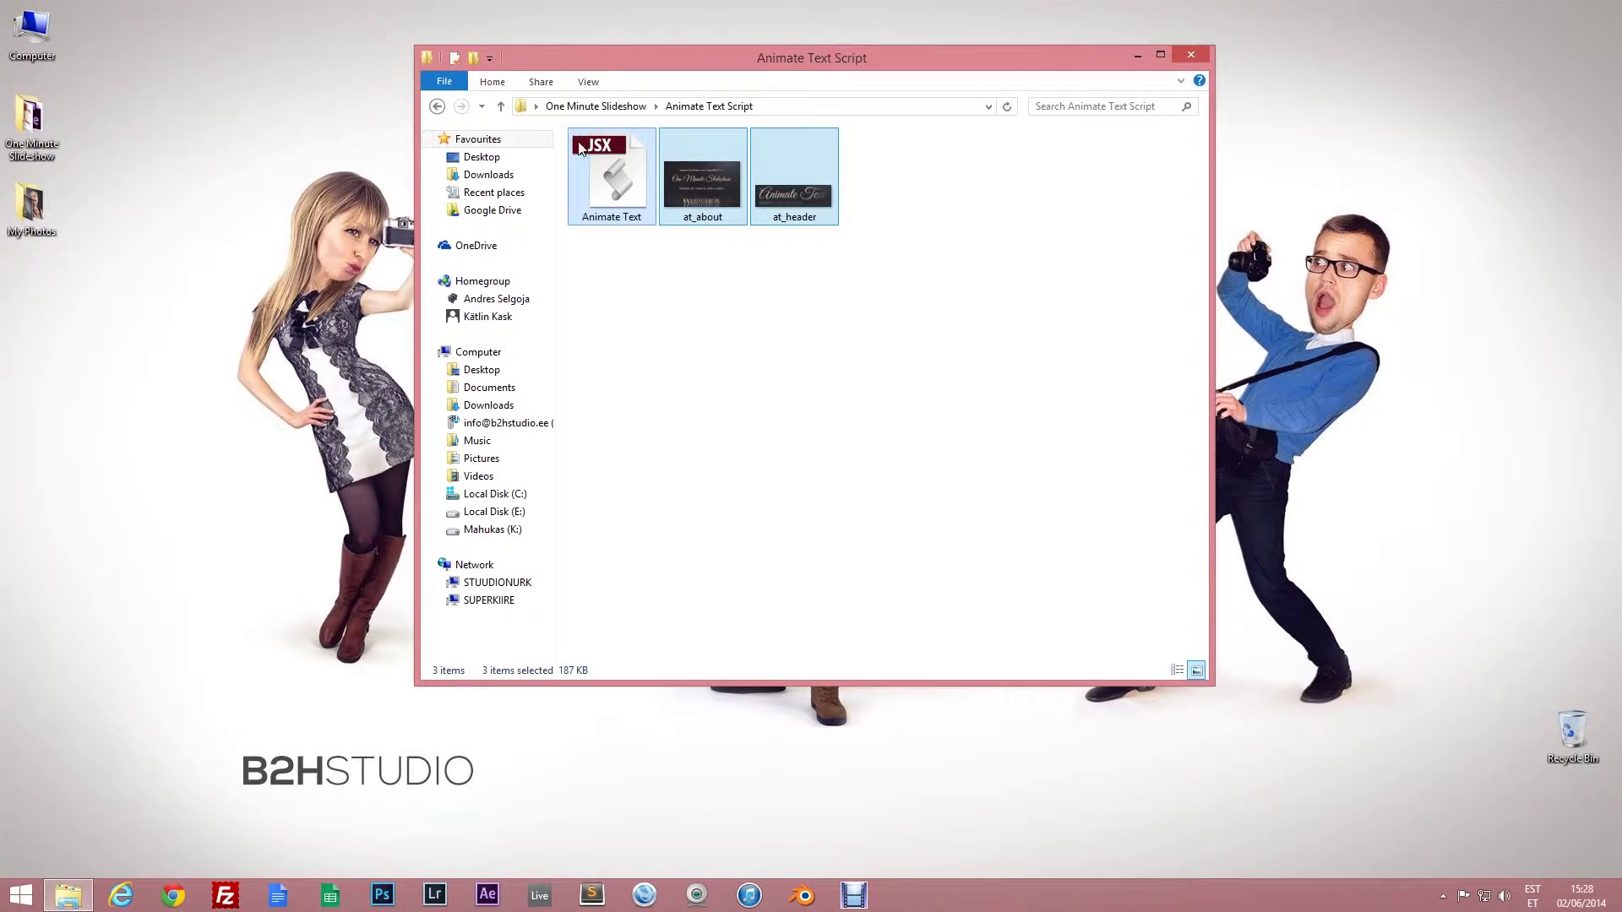
{"action": "left_click", "coordinate": [34, 41]}
{"action": "double_click", "coordinate": [34, 41]}
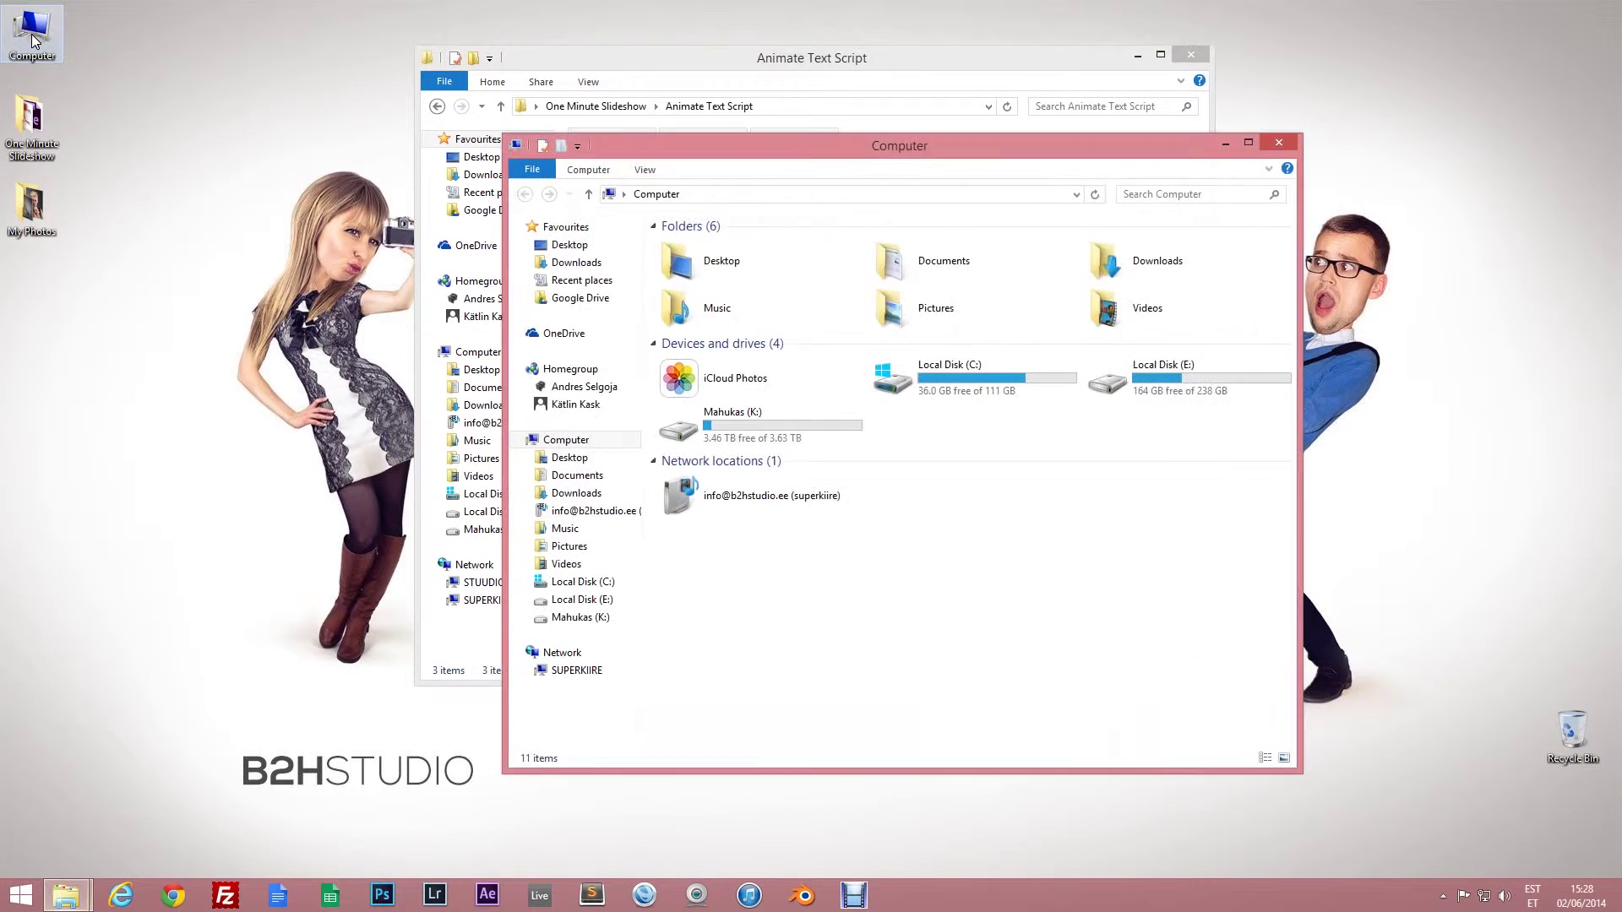
{"action": "double_click", "coordinate": [922, 391]}
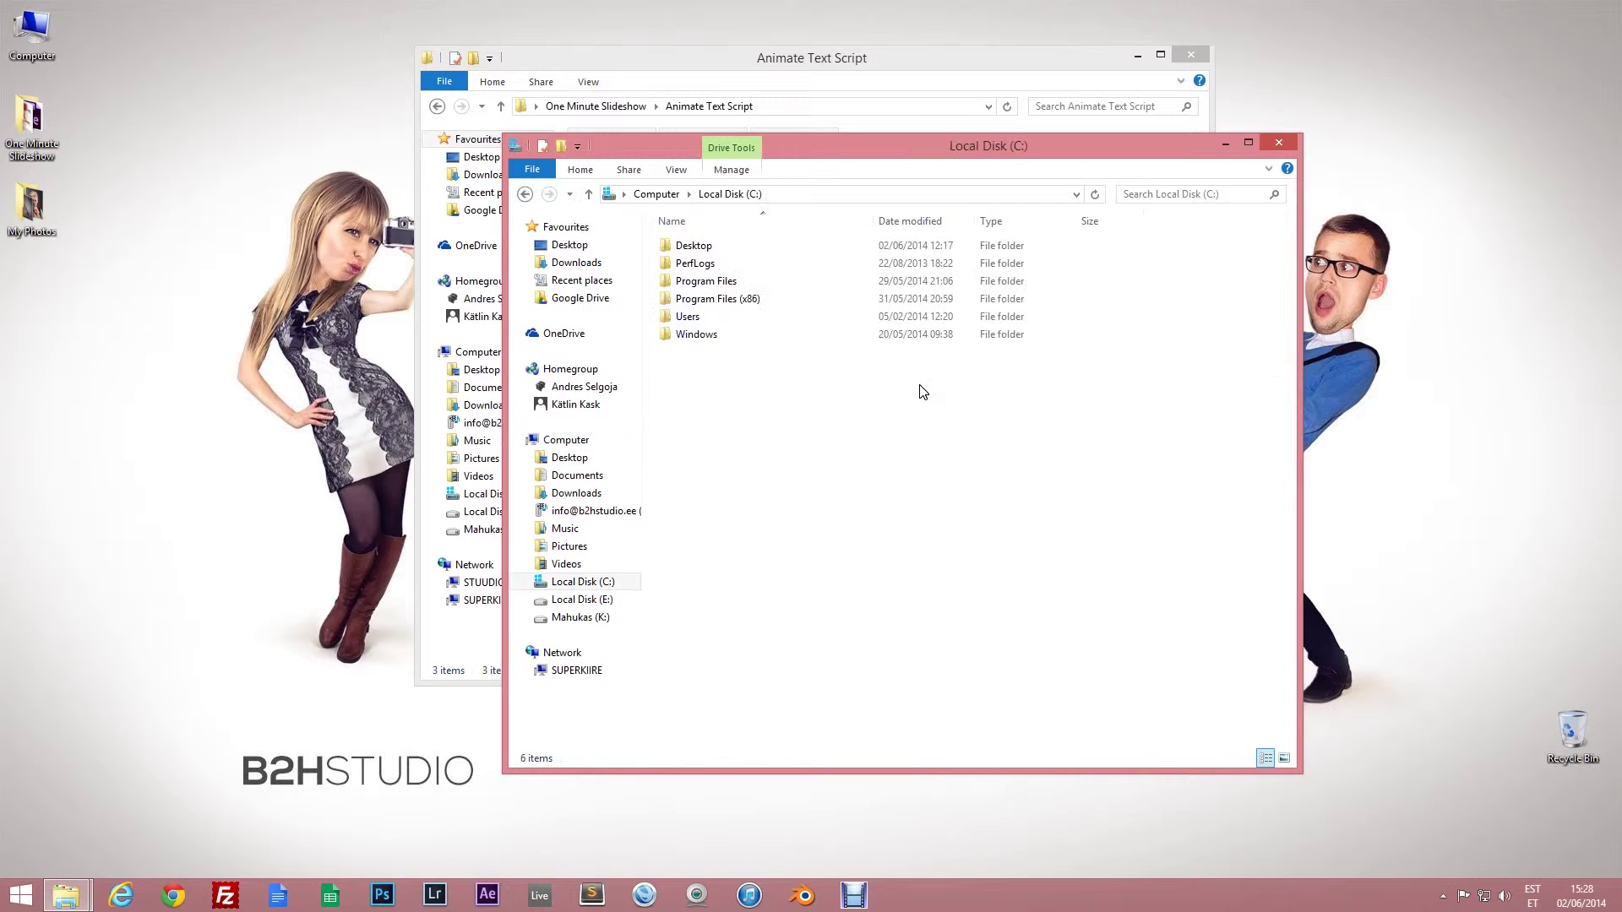
{"action": "double_click", "coordinate": [718, 282]}
{"action": "double_click", "coordinate": [706, 250]}
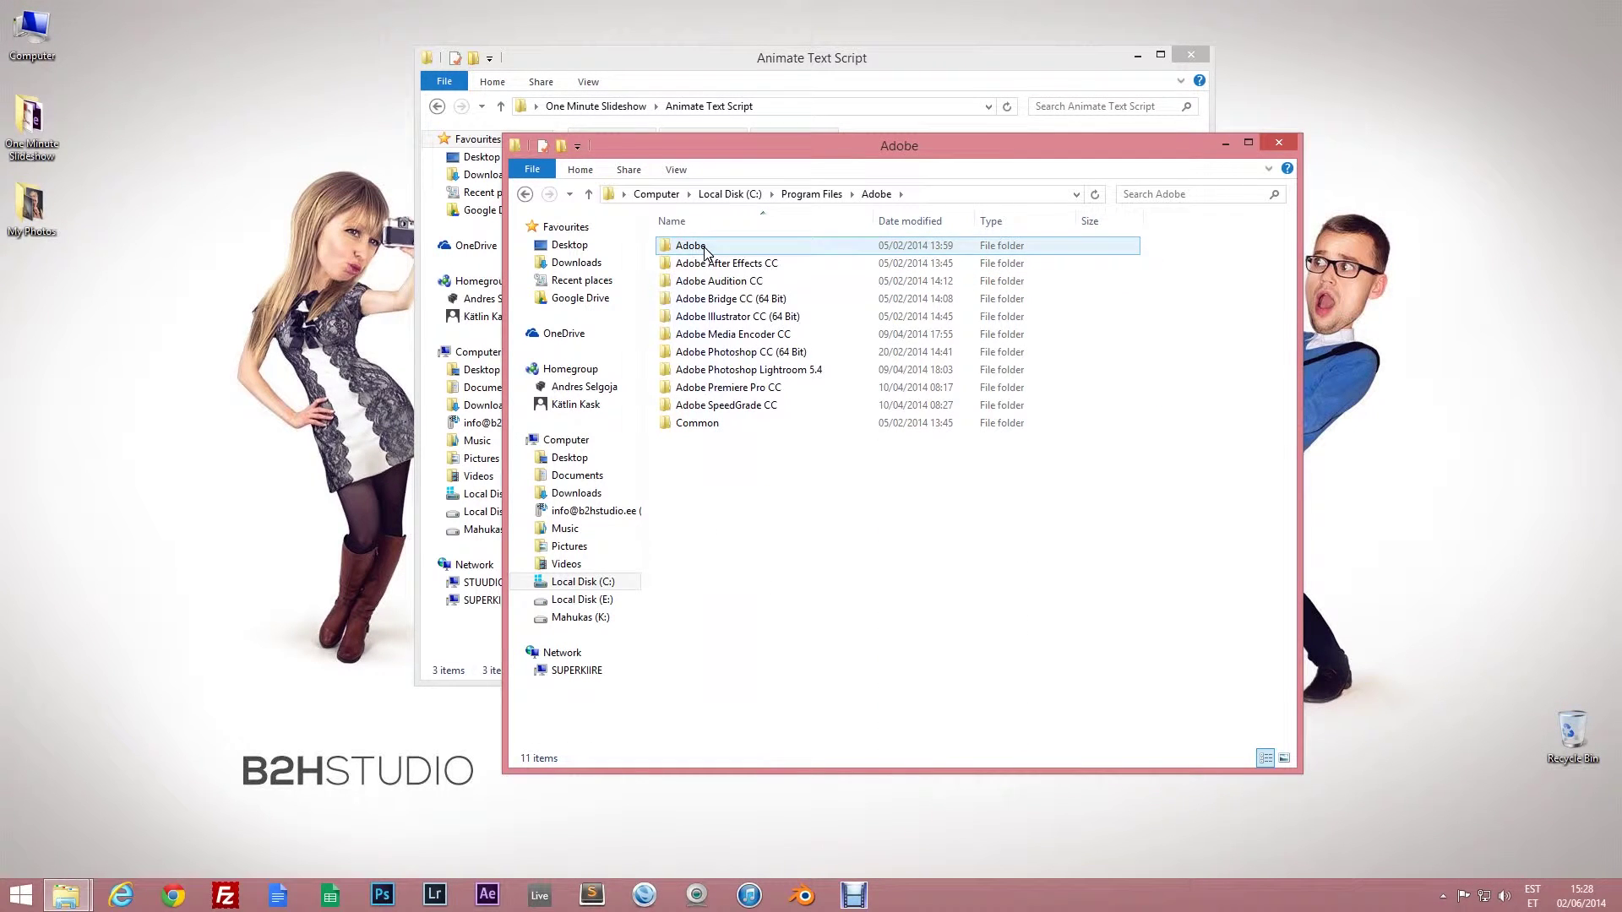
{"action": "double_click", "coordinate": [712, 269]}
{"action": "double_click", "coordinate": [707, 248]}
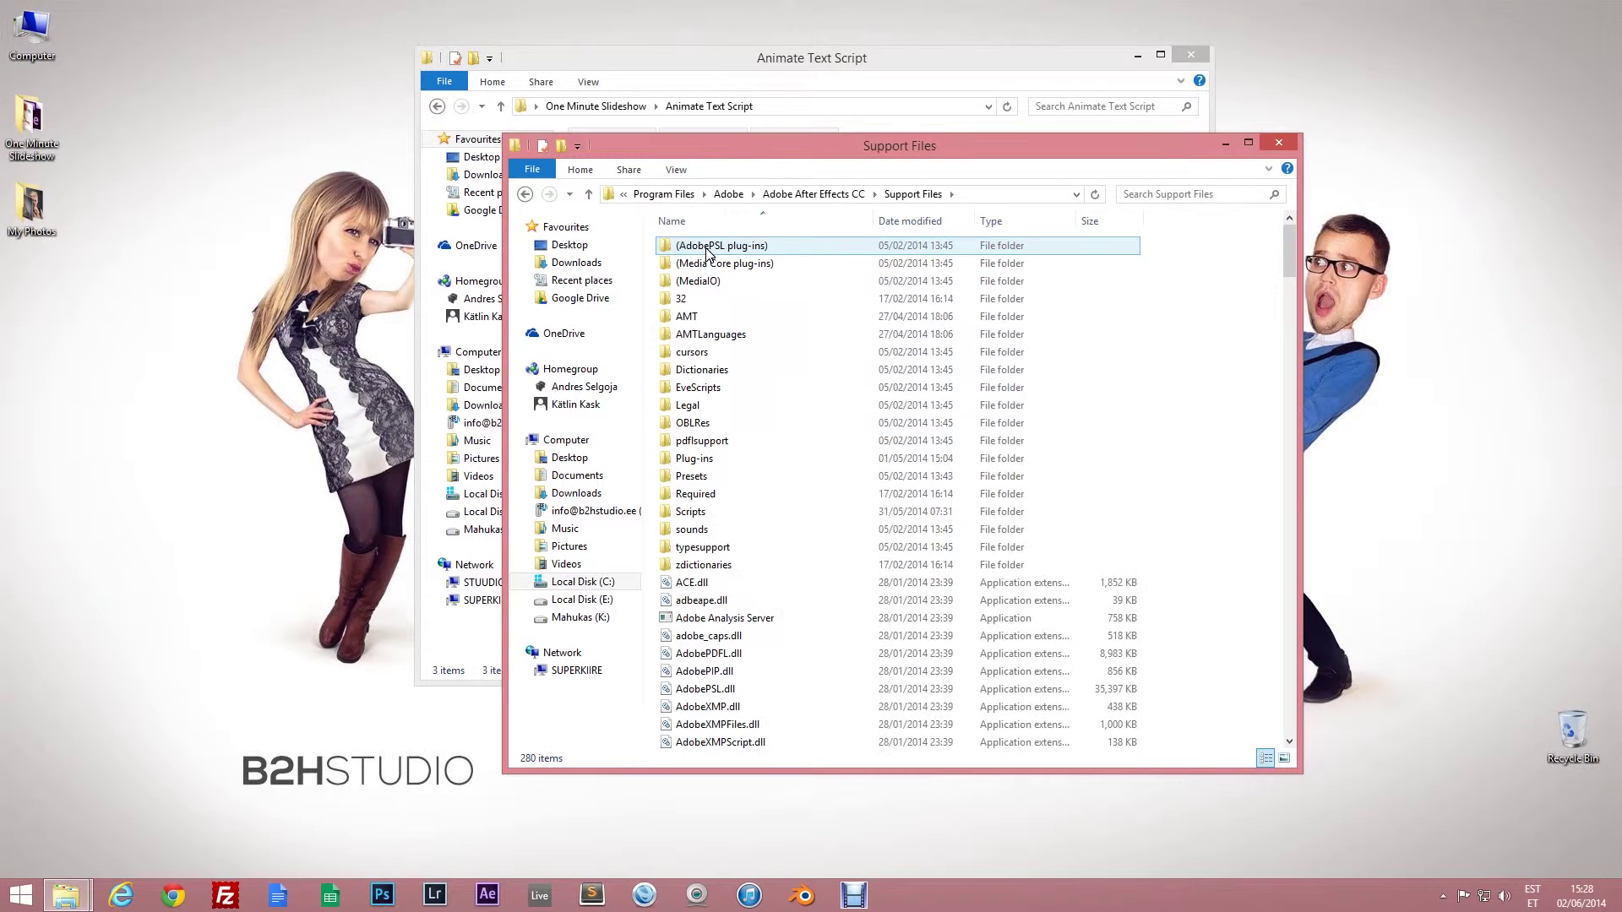
{"action": "double_click", "coordinate": [701, 512]}
{"action": "left_click_drag", "start_coordinate": [763, 143], "coordinate": [617, 381]}
{"action": "left_click_drag", "start_coordinate": [856, 279], "coordinate": [649, 746]}
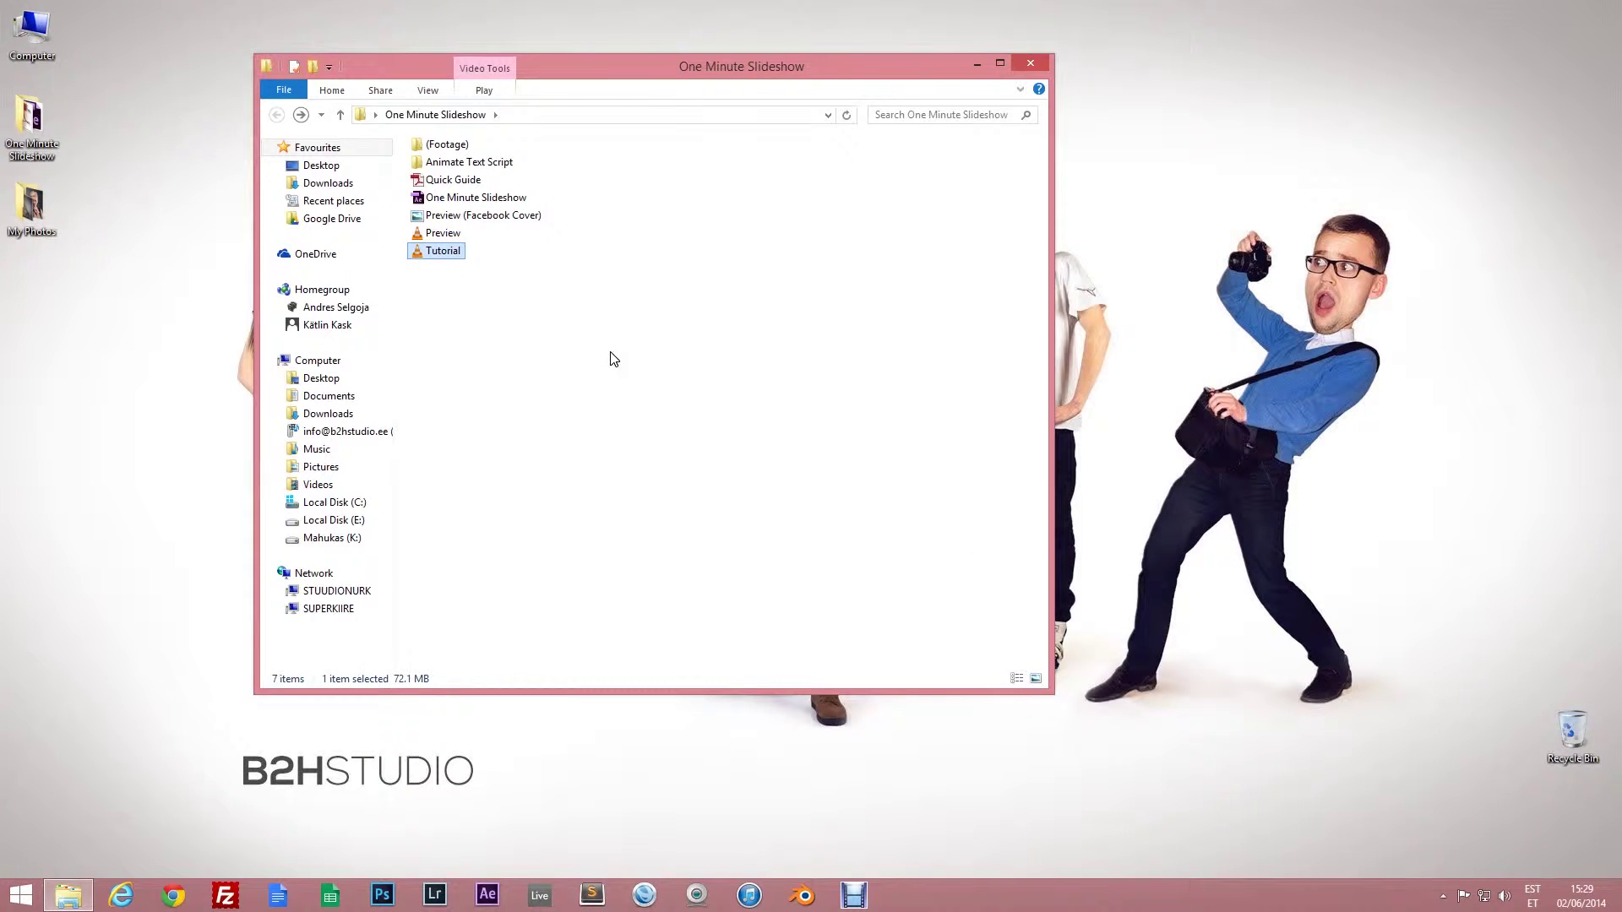
Open the One Minute Slideshow project in After Effects and accept its conversion from the older version.
{"action": "left_click_drag", "start_coordinate": [695, 363], "coordinate": [653, 378]}
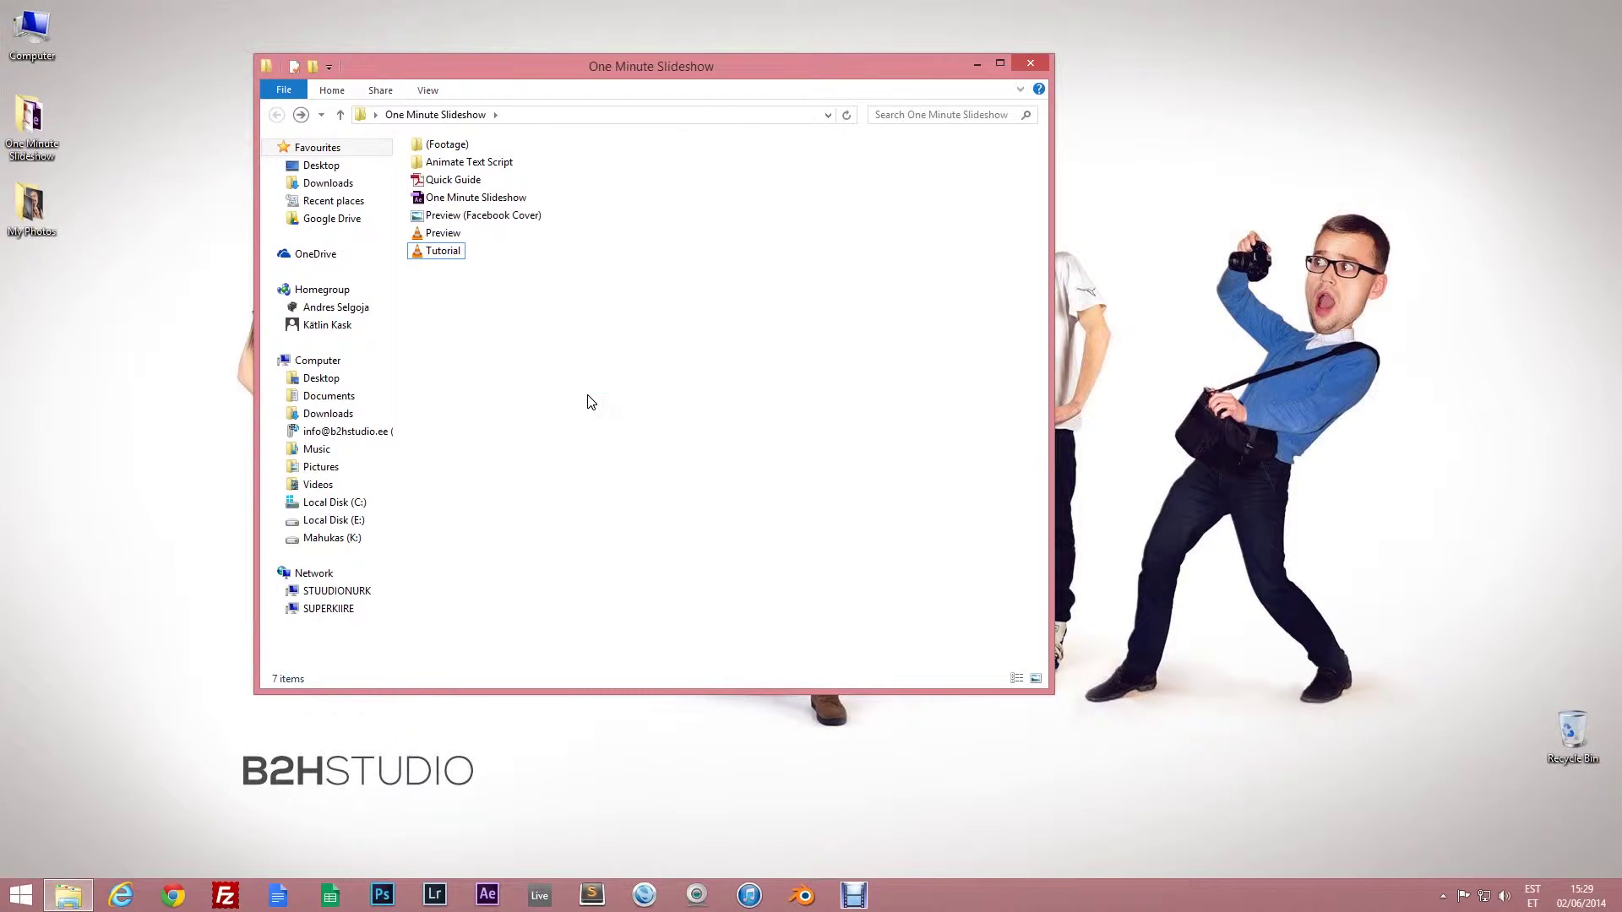
{"action": "left_click", "coordinate": [478, 200]}
{"action": "double_click", "coordinate": [478, 201]}
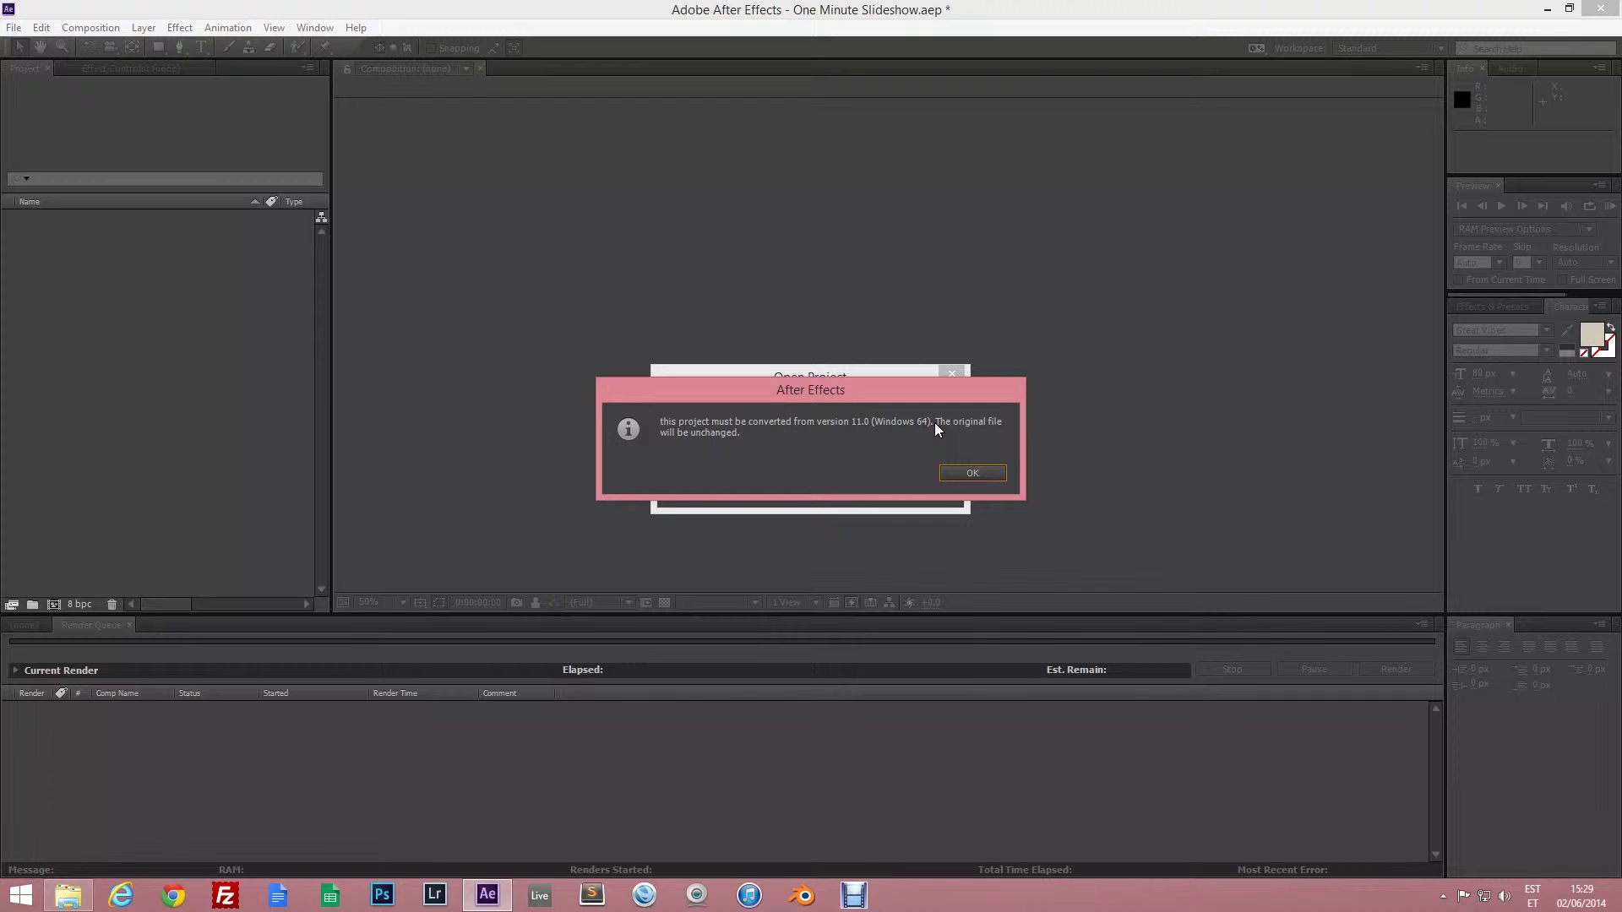
{"action": "left_click", "coordinate": [955, 475]}
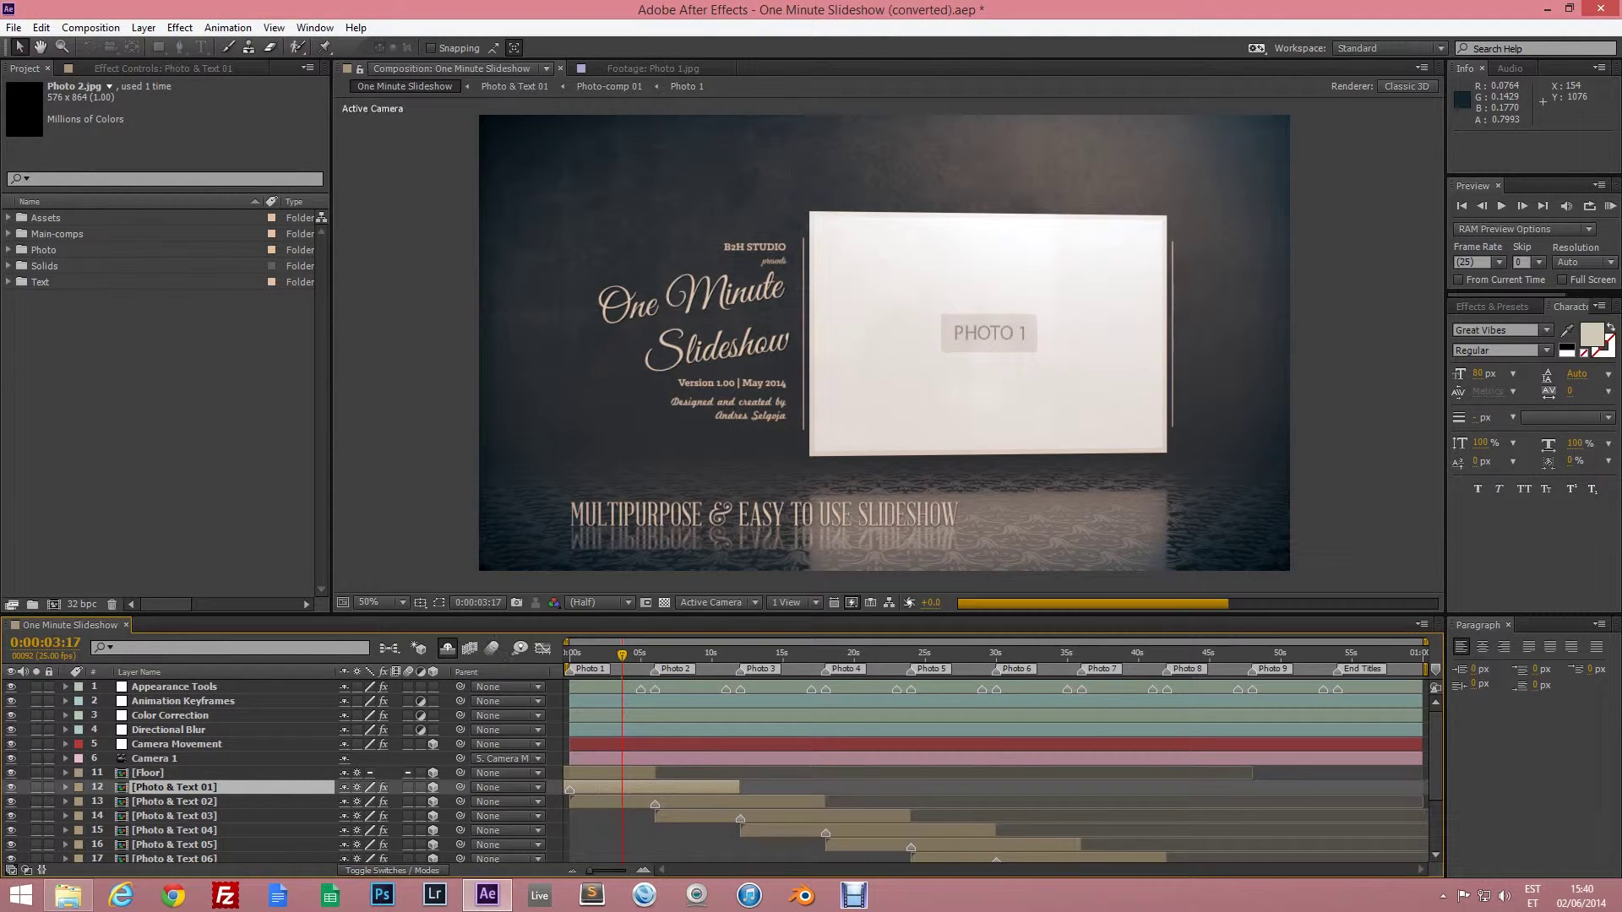
Look through the contents of the project's Main-comps, Photo and Text folders.
{"action": "left_click", "coordinate": [10, 234]}
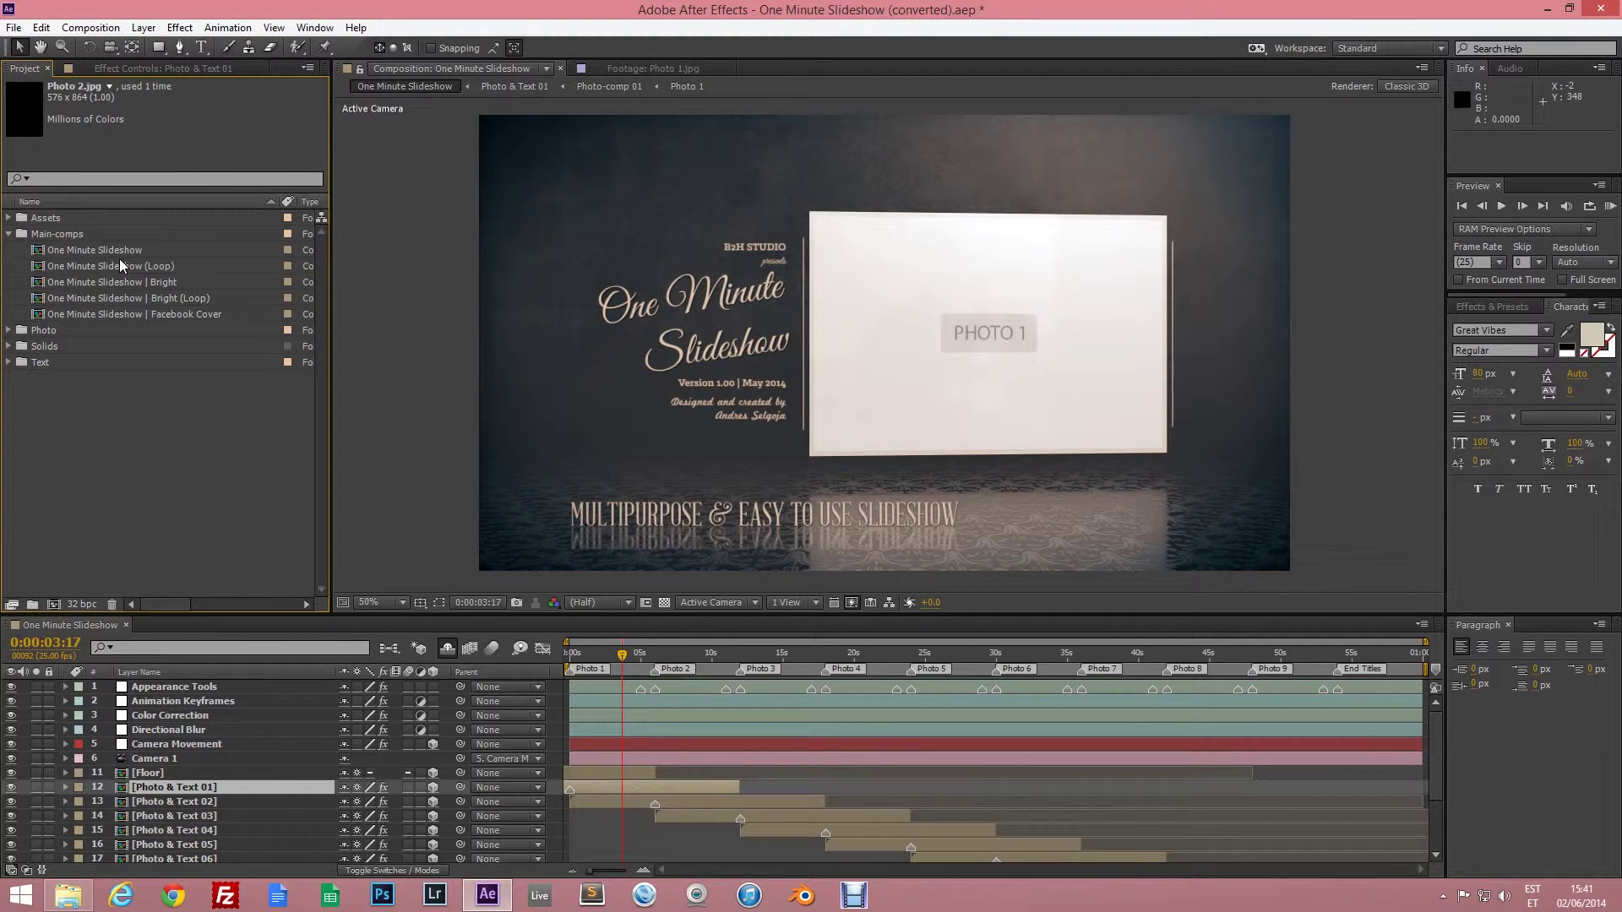
{"action": "left_click", "coordinate": [8, 235]}
{"action": "left_click", "coordinate": [9, 250]}
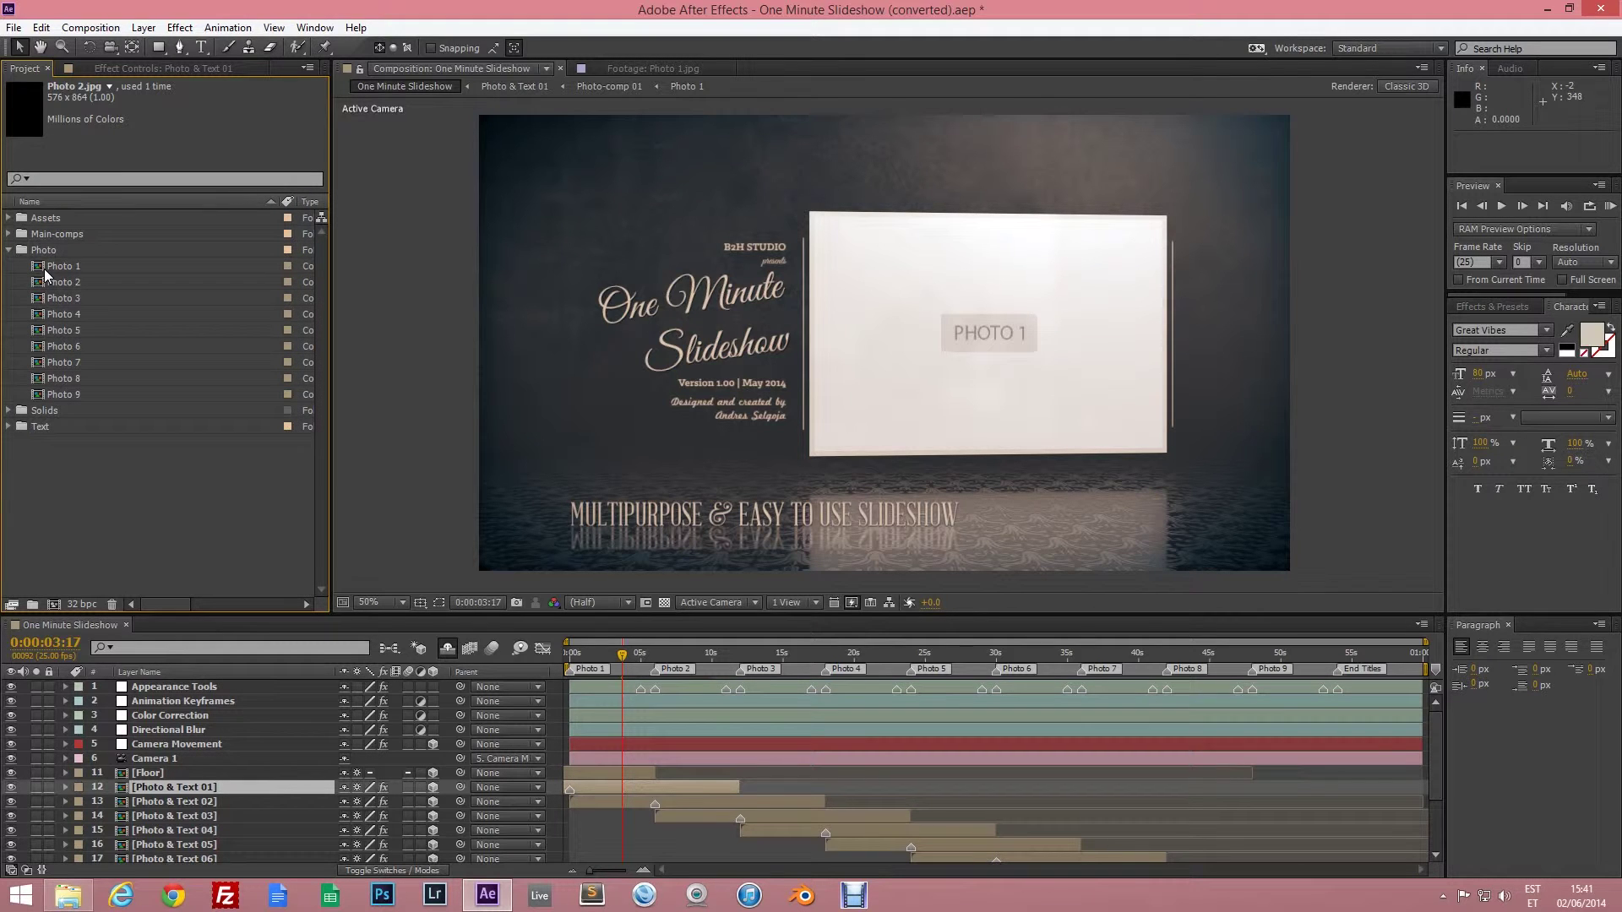
{"action": "left_click", "coordinate": [9, 251]}
{"action": "left_click", "coordinate": [9, 282]}
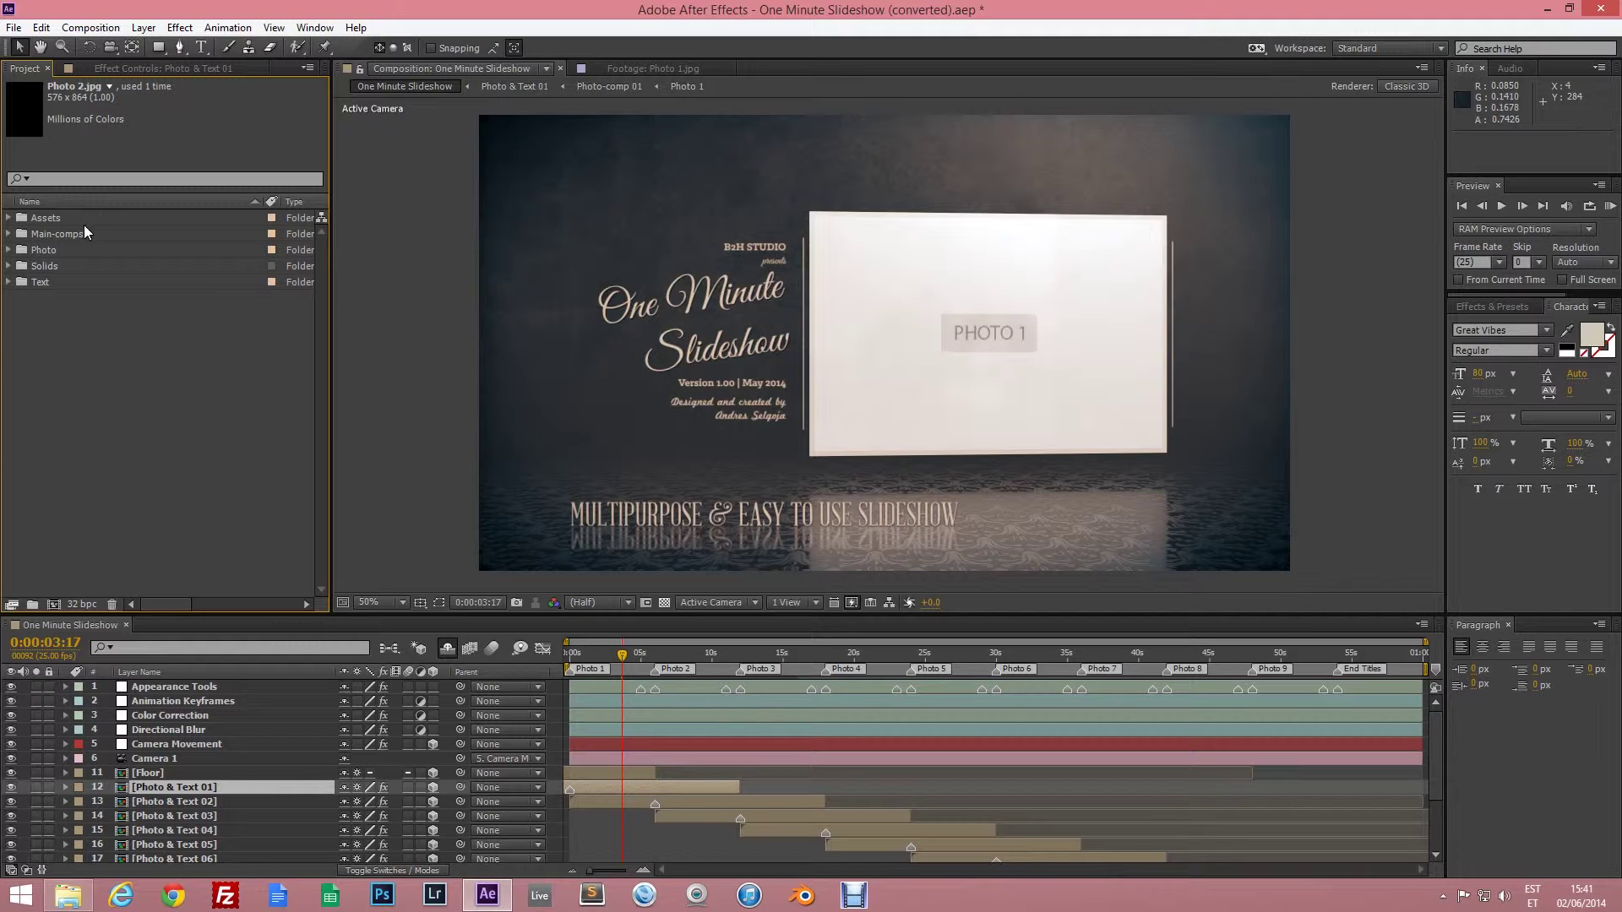
Open the Photo 1 composition and replace the Photo 1.jpg footage in Assets > My Photos with the B2H Studio image.
{"action": "left_click", "coordinate": [8, 251]}
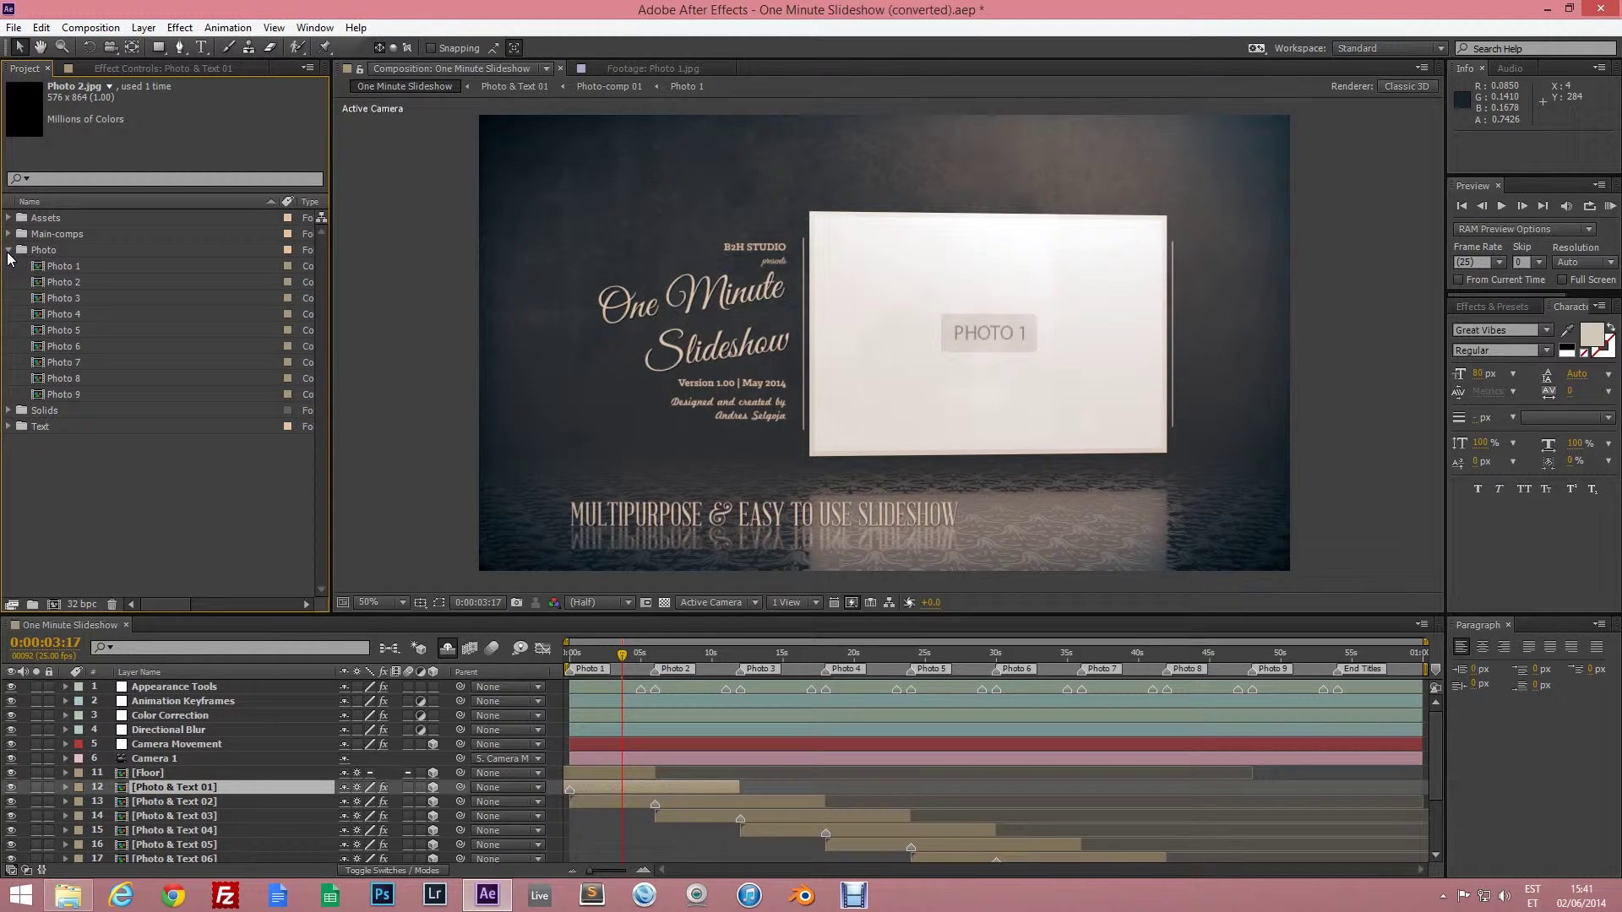
{"action": "double_click", "coordinate": [63, 269]}
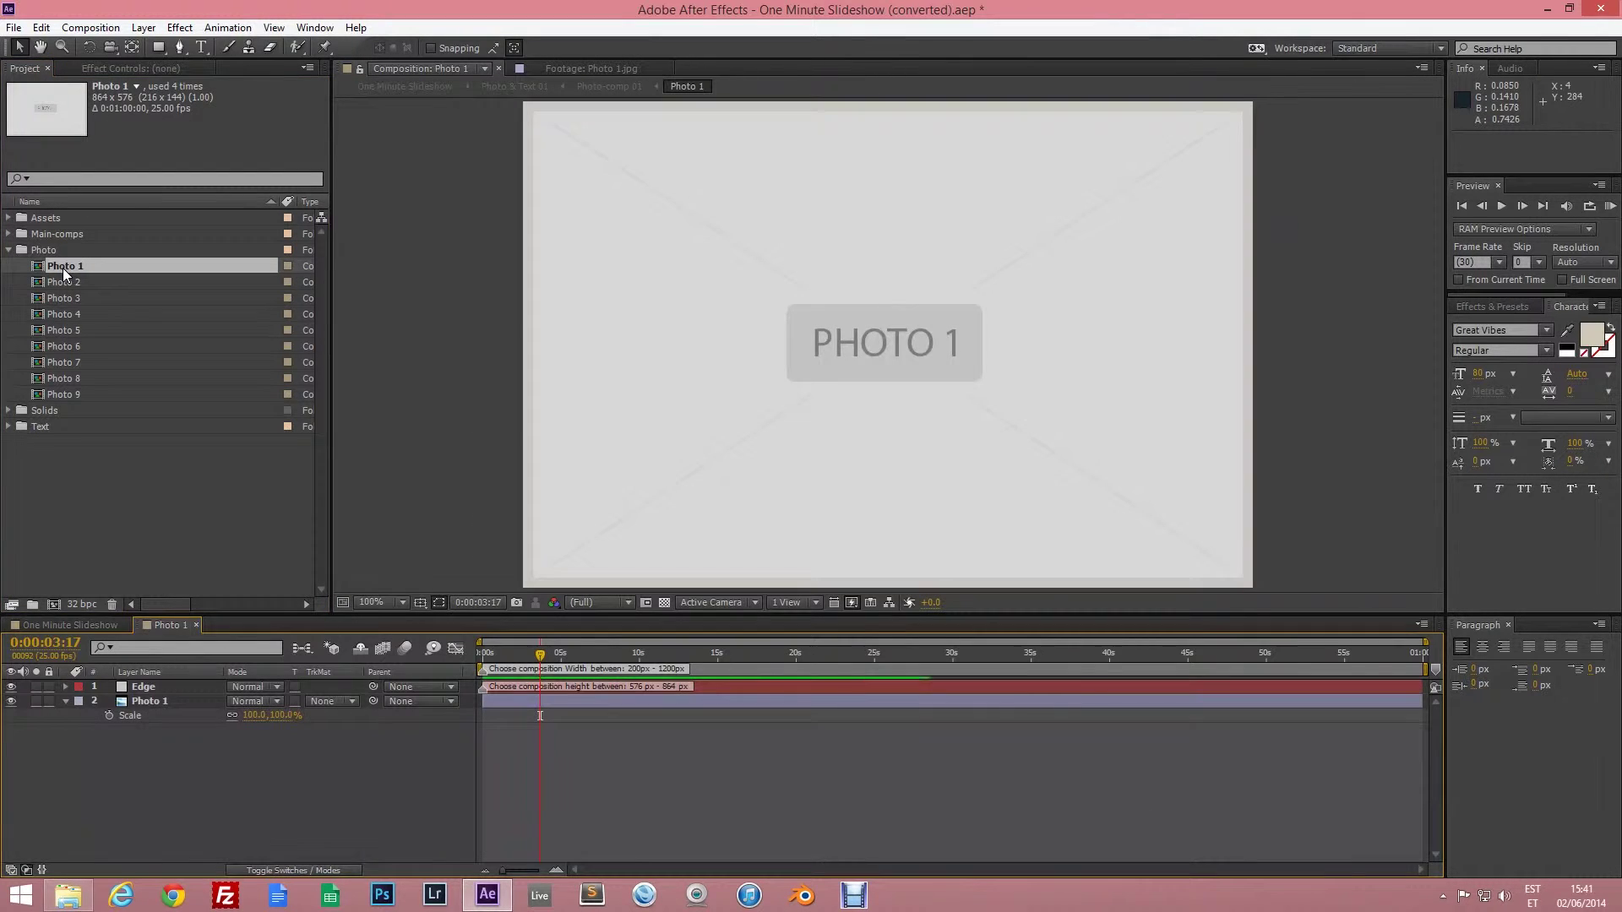
{"action": "left_click", "coordinate": [8, 217]}
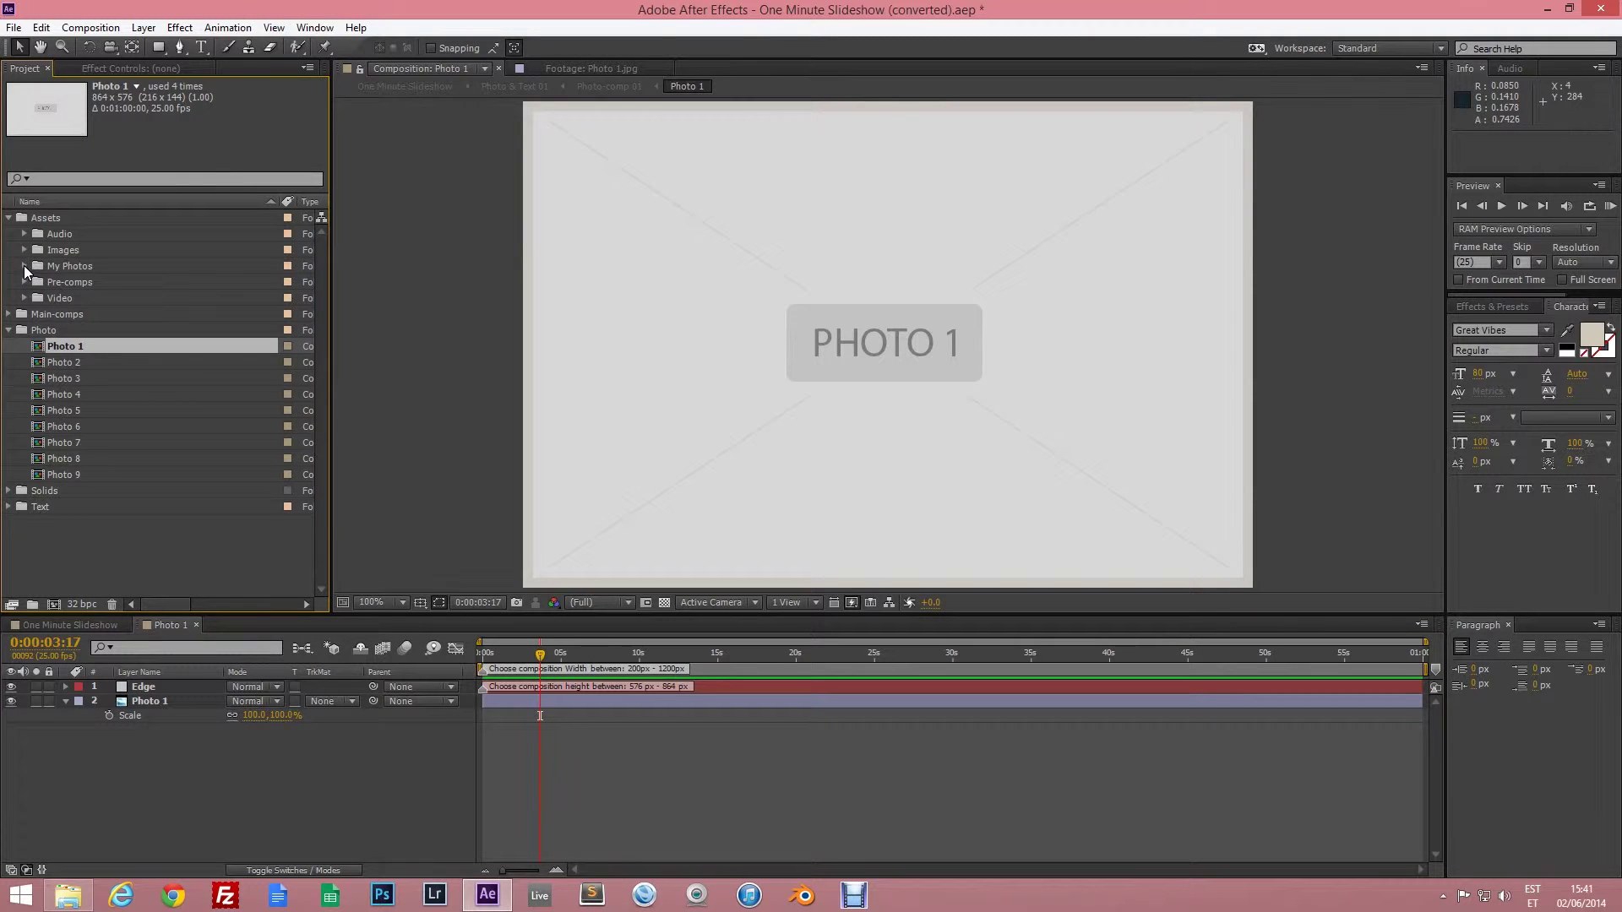
{"action": "left_click", "coordinate": [24, 265]}
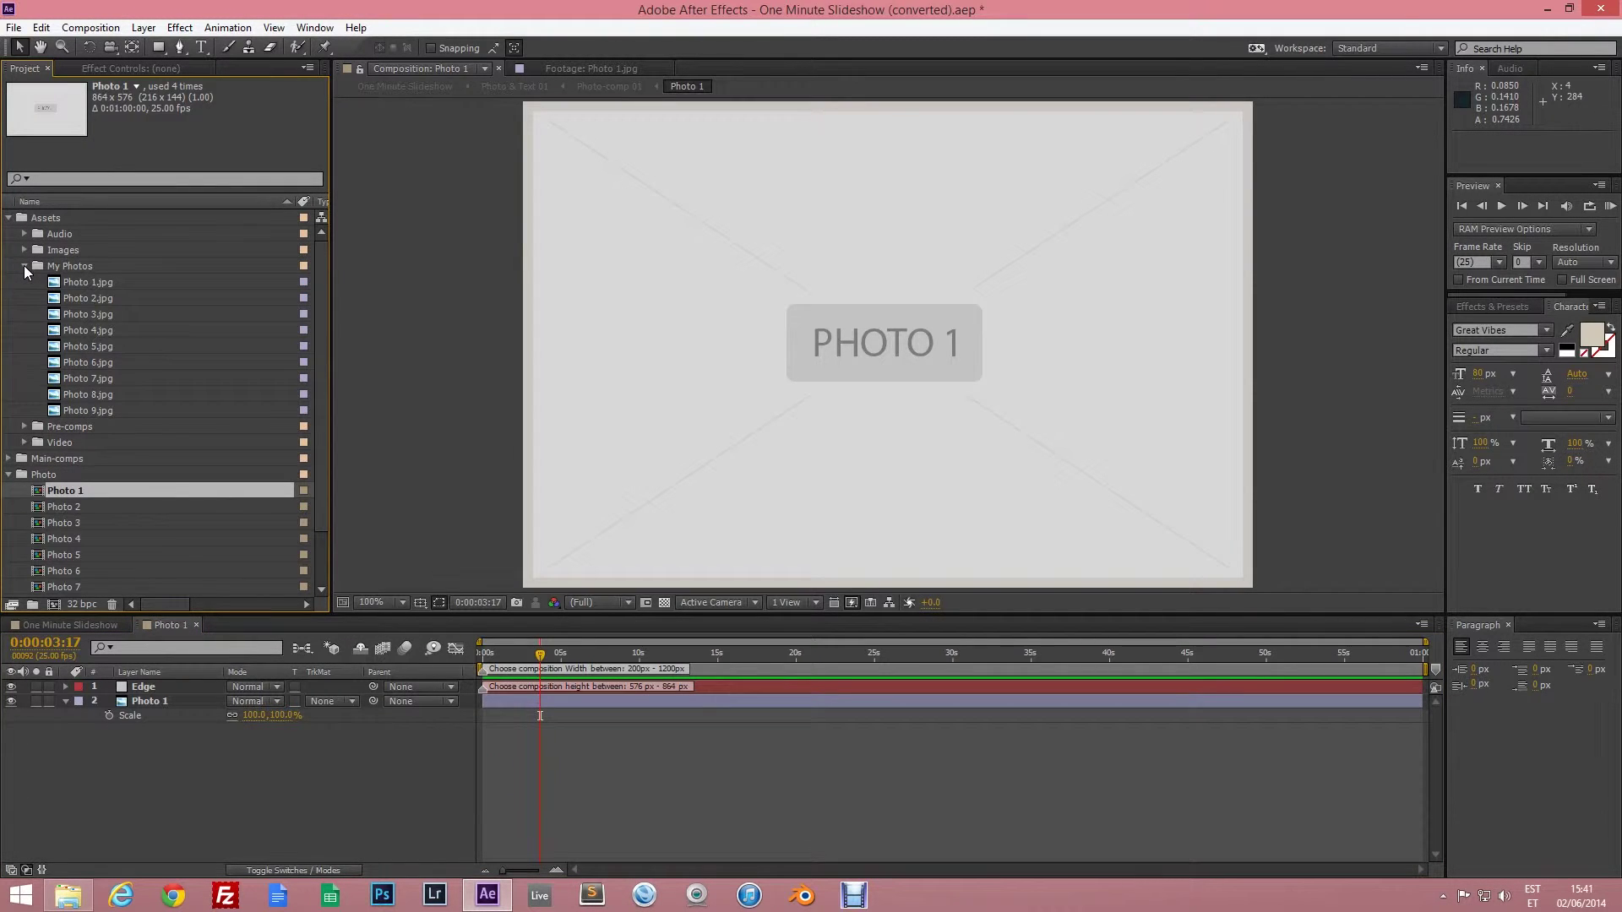
{"action": "right_click", "coordinate": [80, 285]}
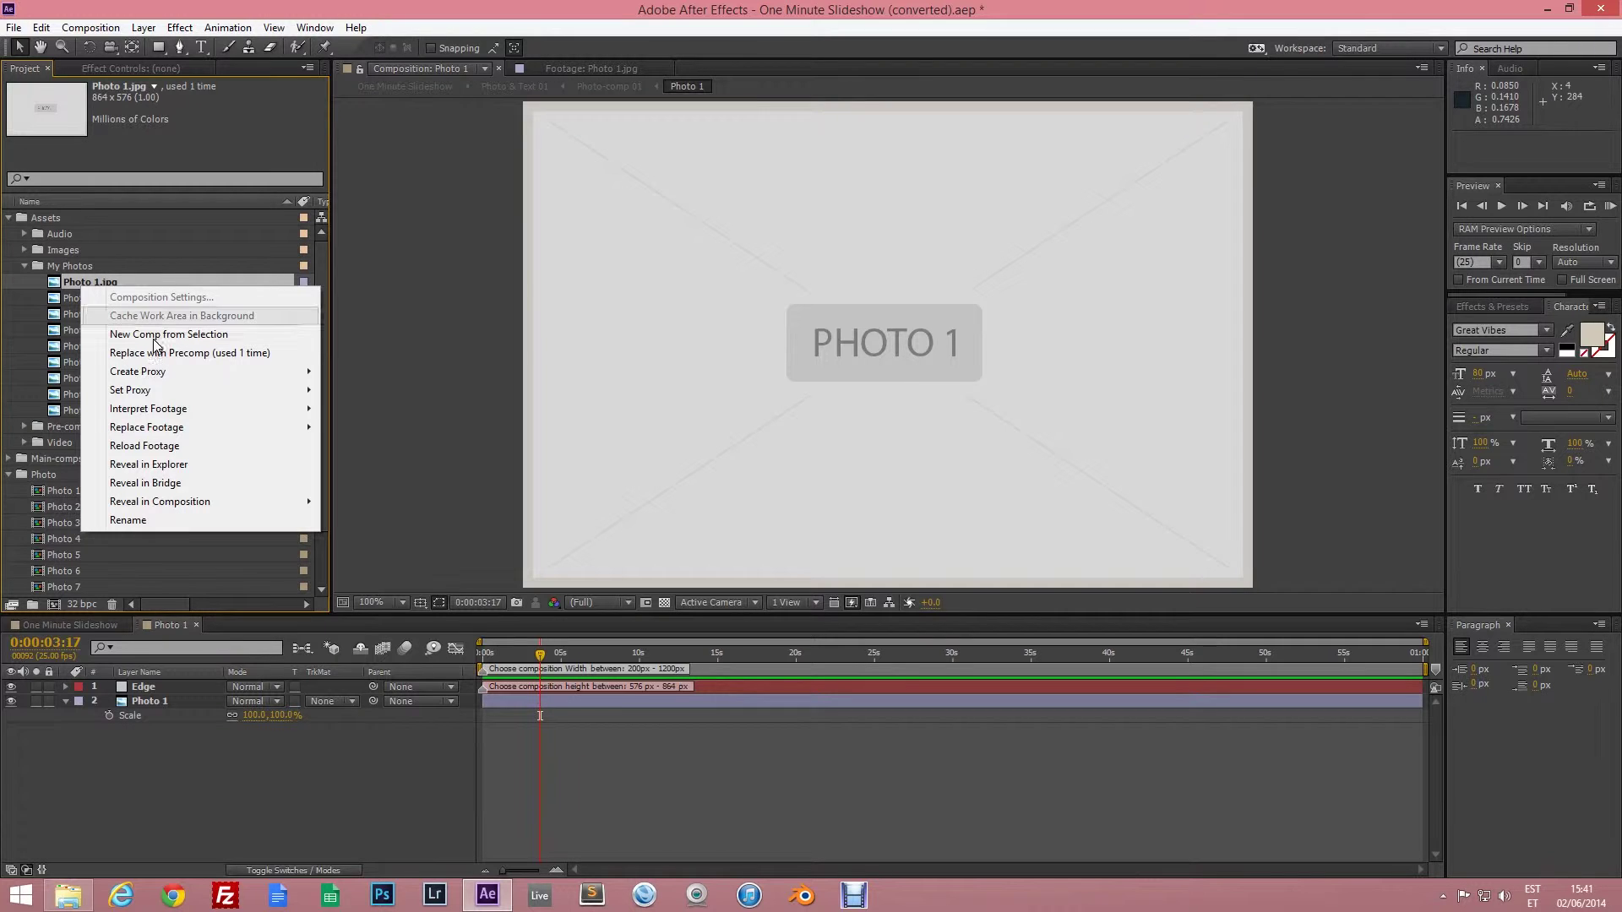
{"action": "mouse_move", "coordinate": [241, 425]}
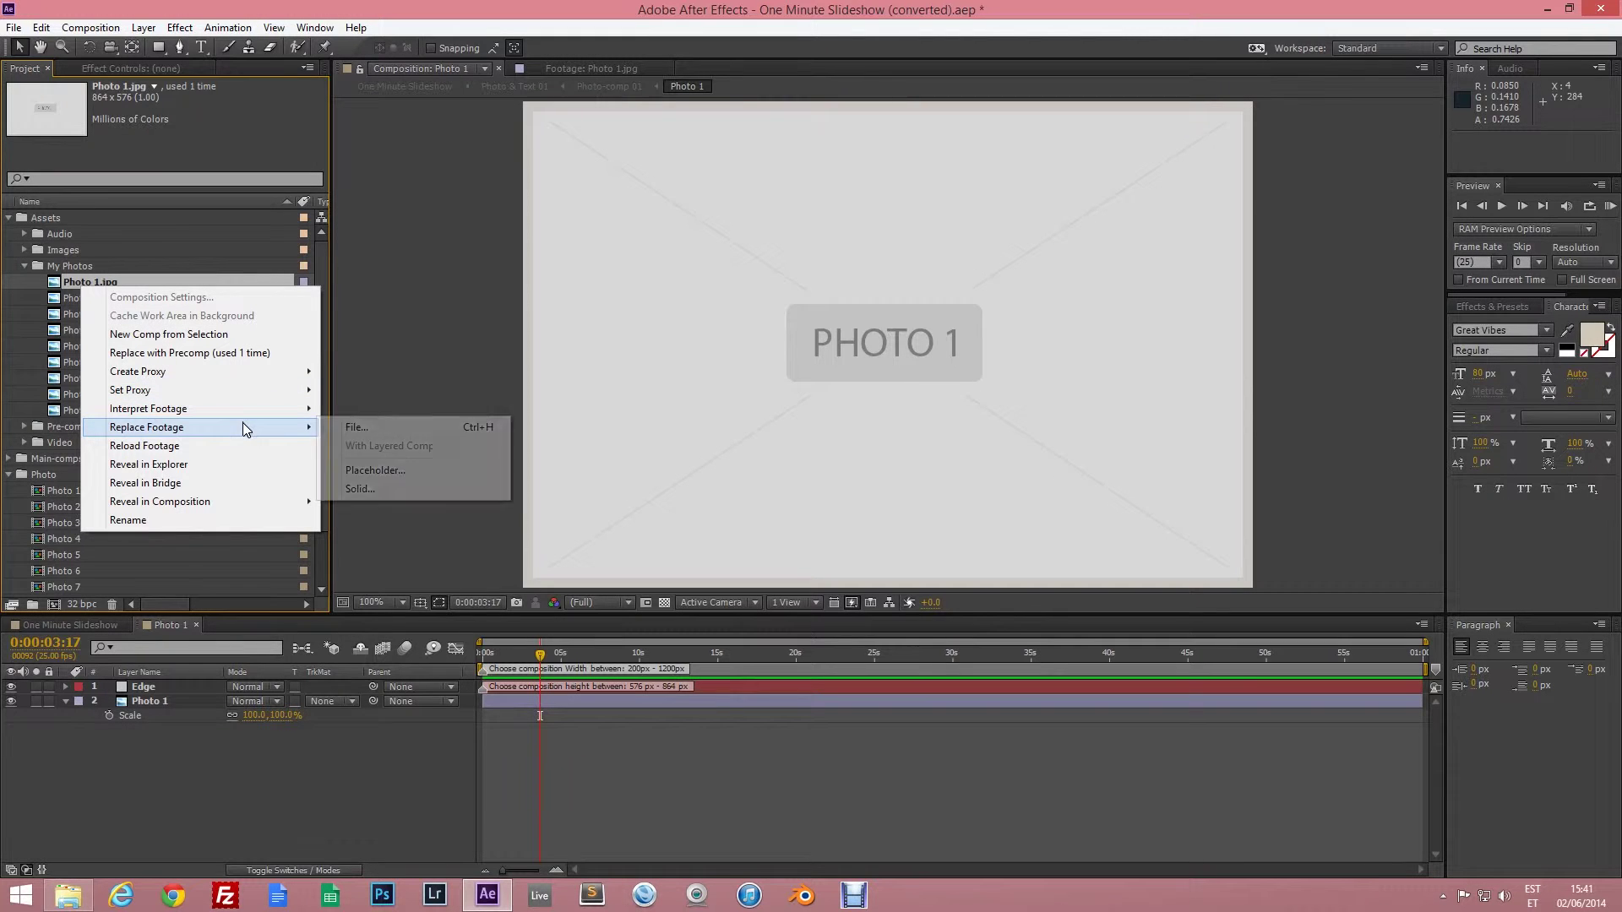
{"action": "left_click", "coordinate": [355, 428]}
{"action": "left_click", "coordinate": [583, 507]}
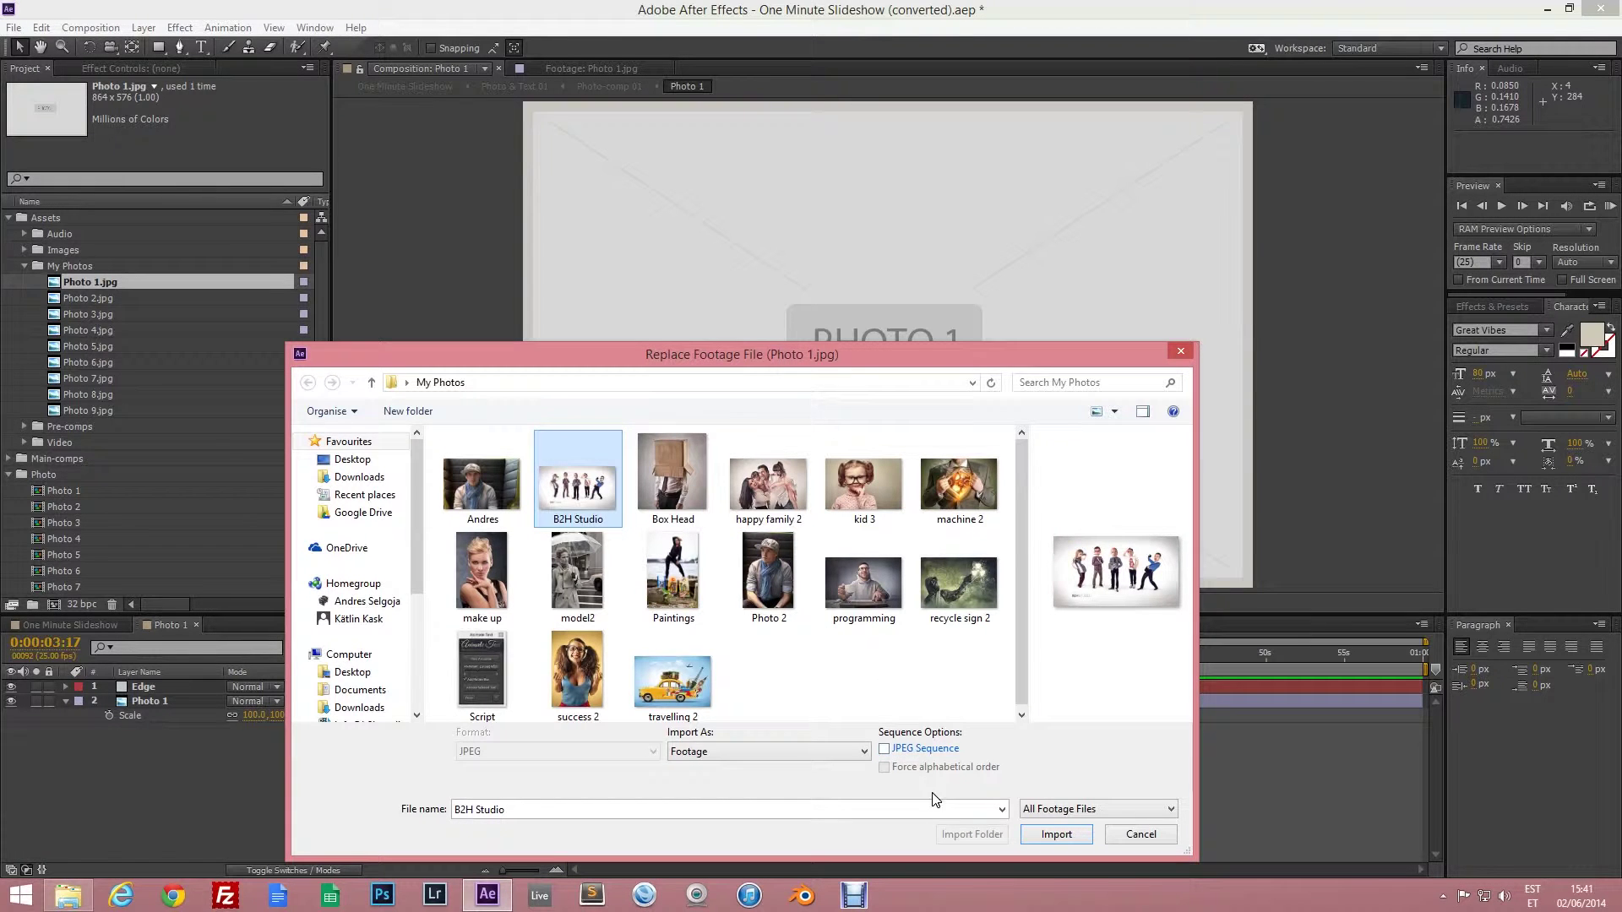
{"action": "left_click", "coordinate": [1036, 837]}
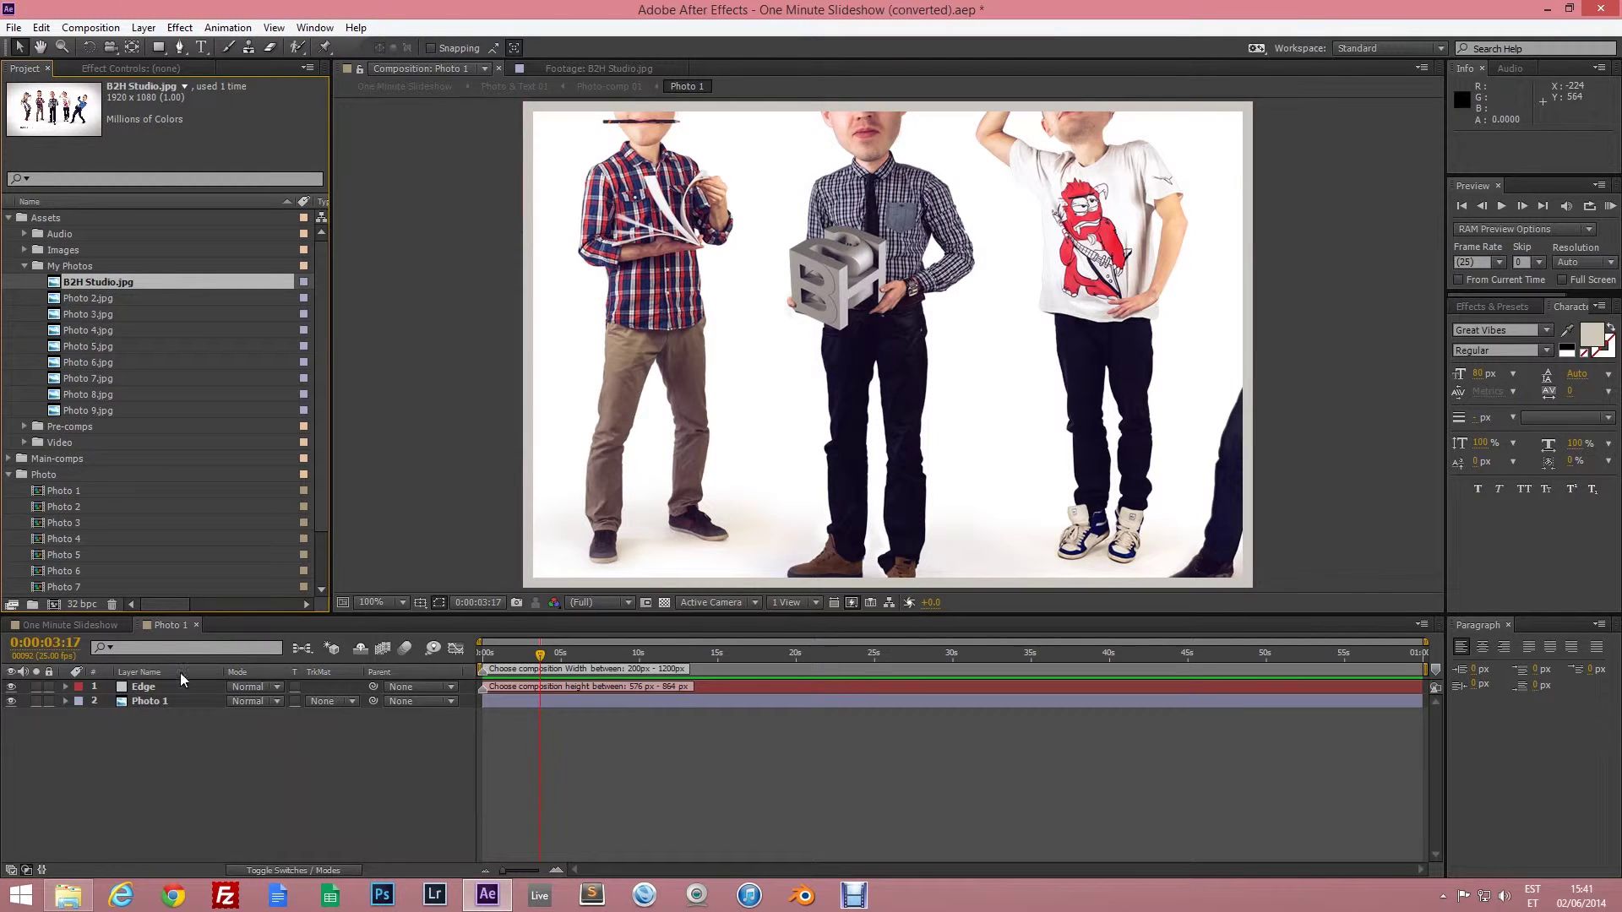
Scale the Photo 1 layer to about 51.3% so the image fits the frame, and close the Photo 1 composition.
{"action": "left_click", "coordinate": [143, 705]}
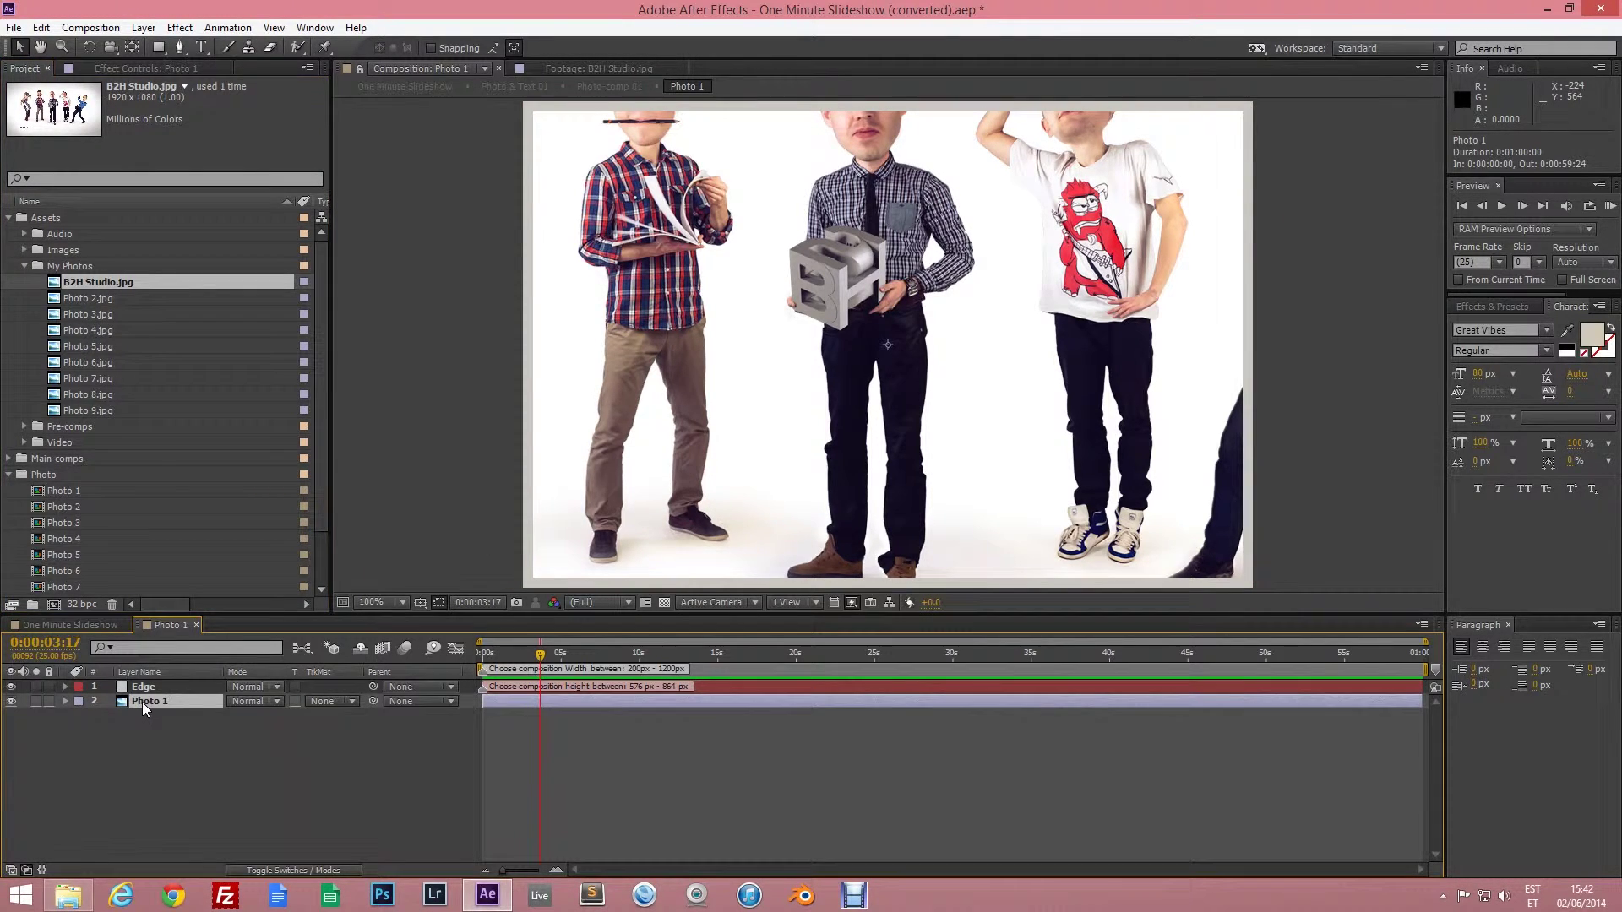
{"action": "key", "text": "s"}
{"action": "left_click_drag", "start_coordinate": [253, 715], "coordinate": [213, 715]}
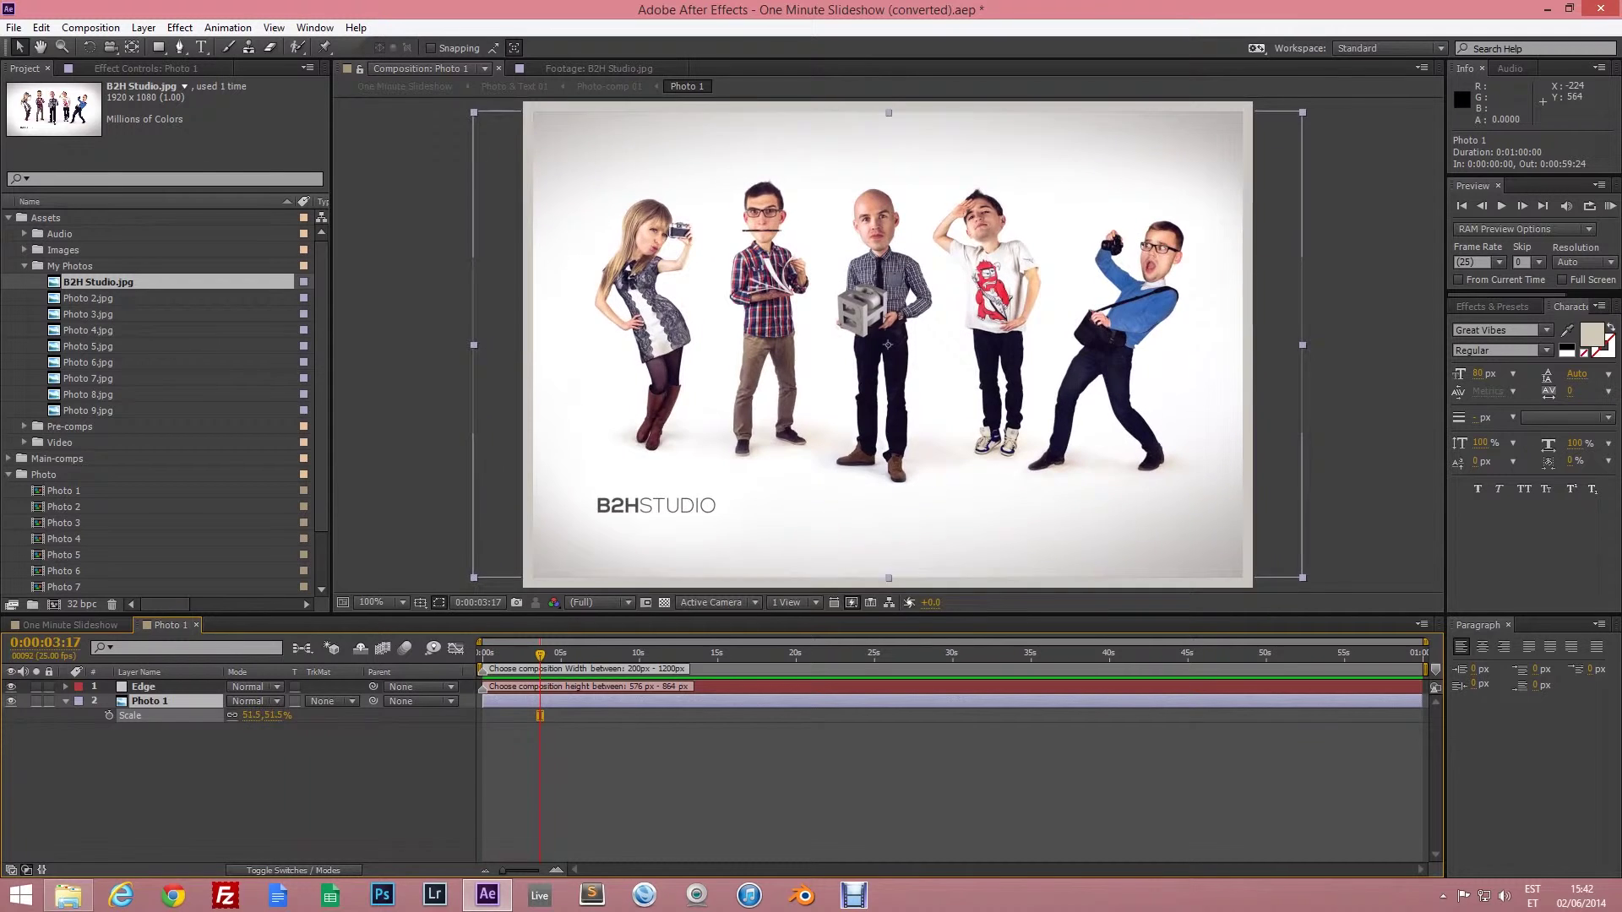
{"action": "left_click", "coordinate": [196, 626]}
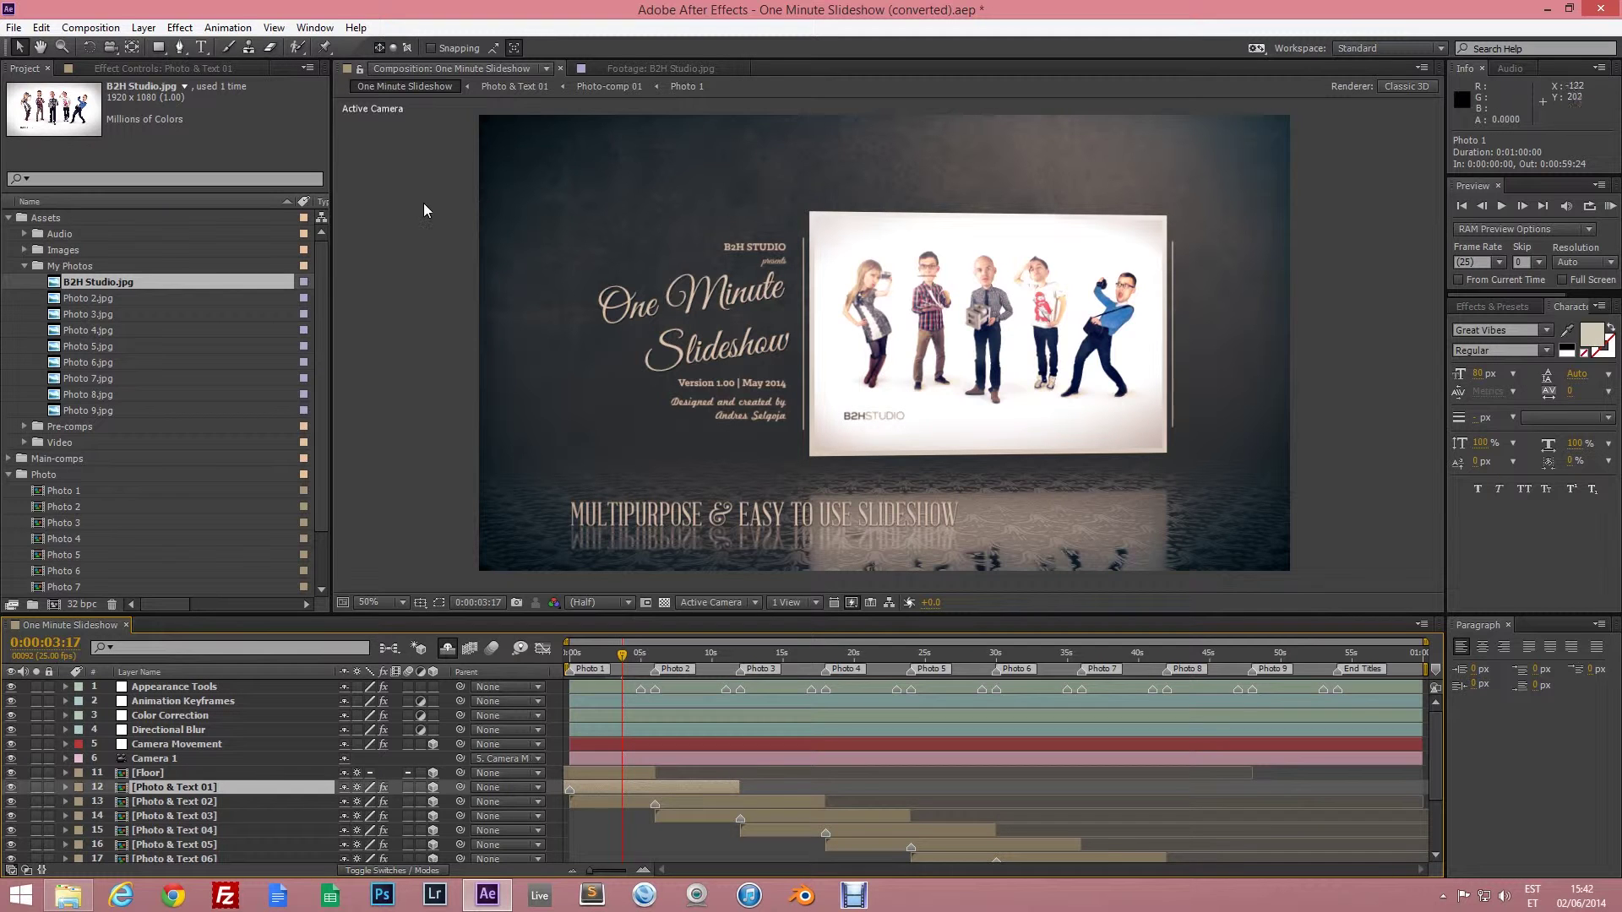
Open the Photo 2 composition and replace the Photo 2.jpg footage in Assets > My Photos with the make up image.
{"action": "double_click", "coordinate": [66, 509]}
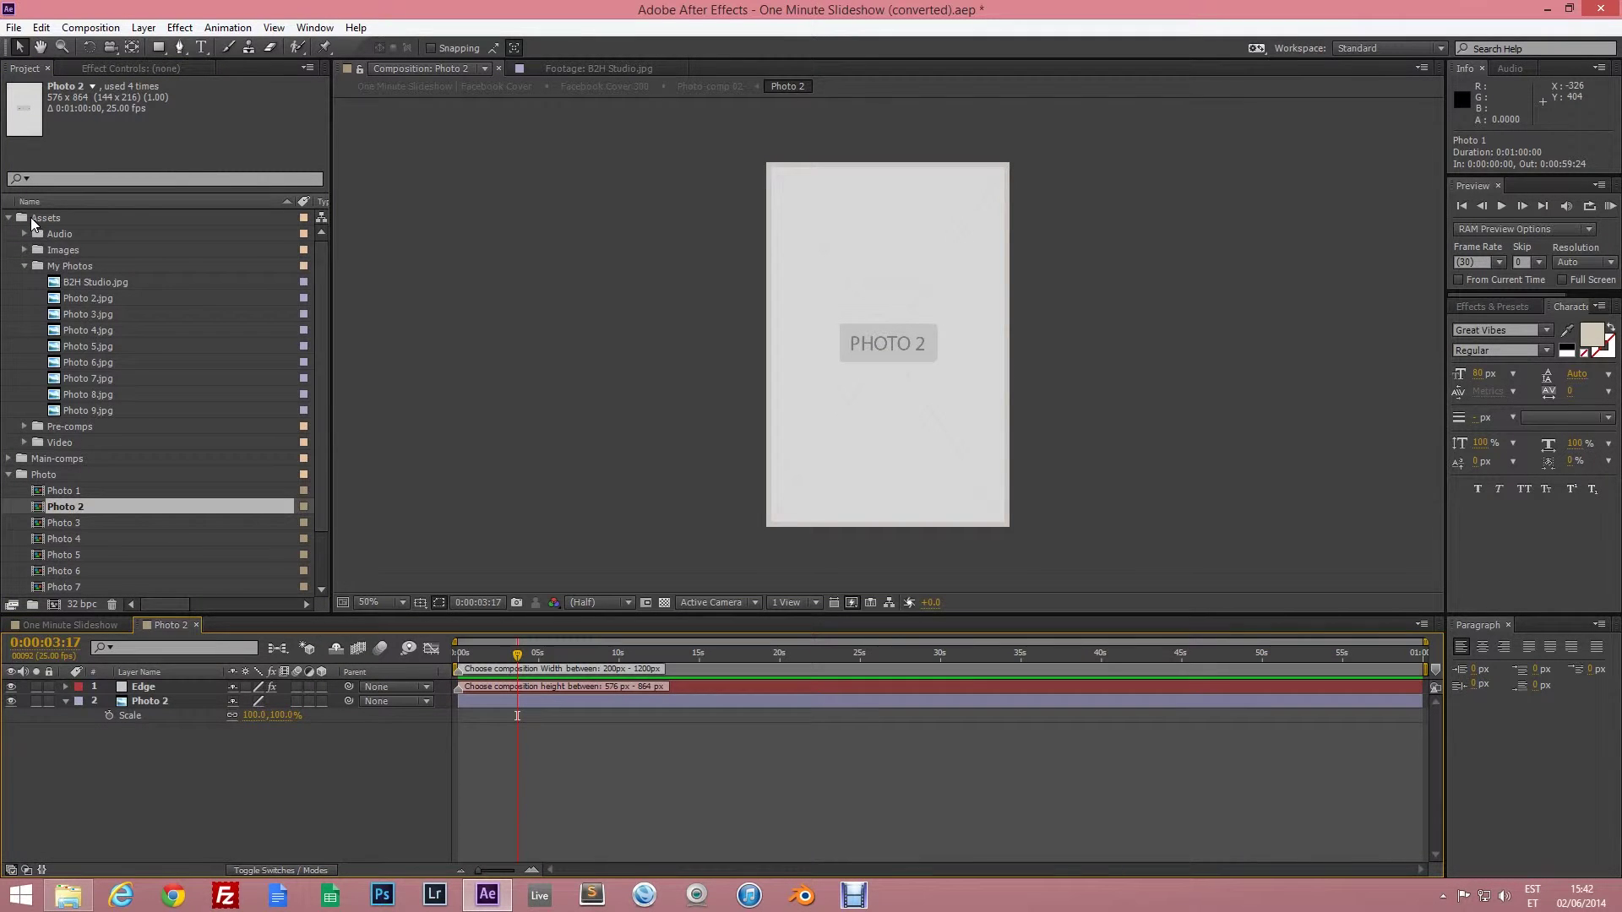
{"action": "left_click", "coordinate": [77, 301]}
{"action": "right_click", "coordinate": [77, 302]}
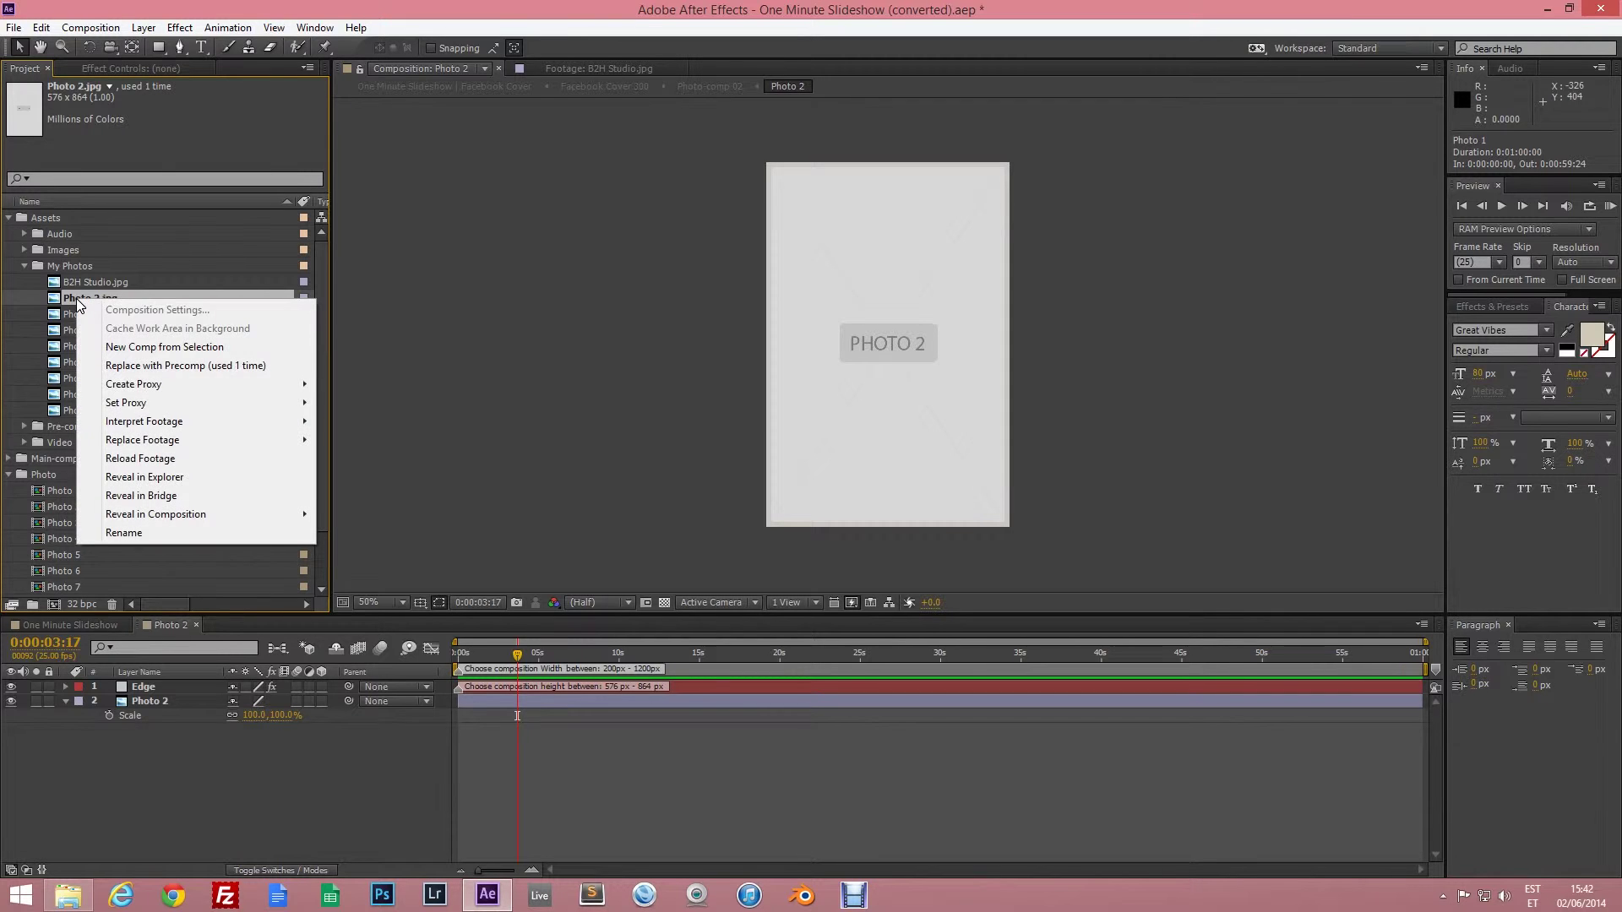
{"action": "mouse_move", "coordinate": [251, 442]}
{"action": "left_click", "coordinate": [378, 441]}
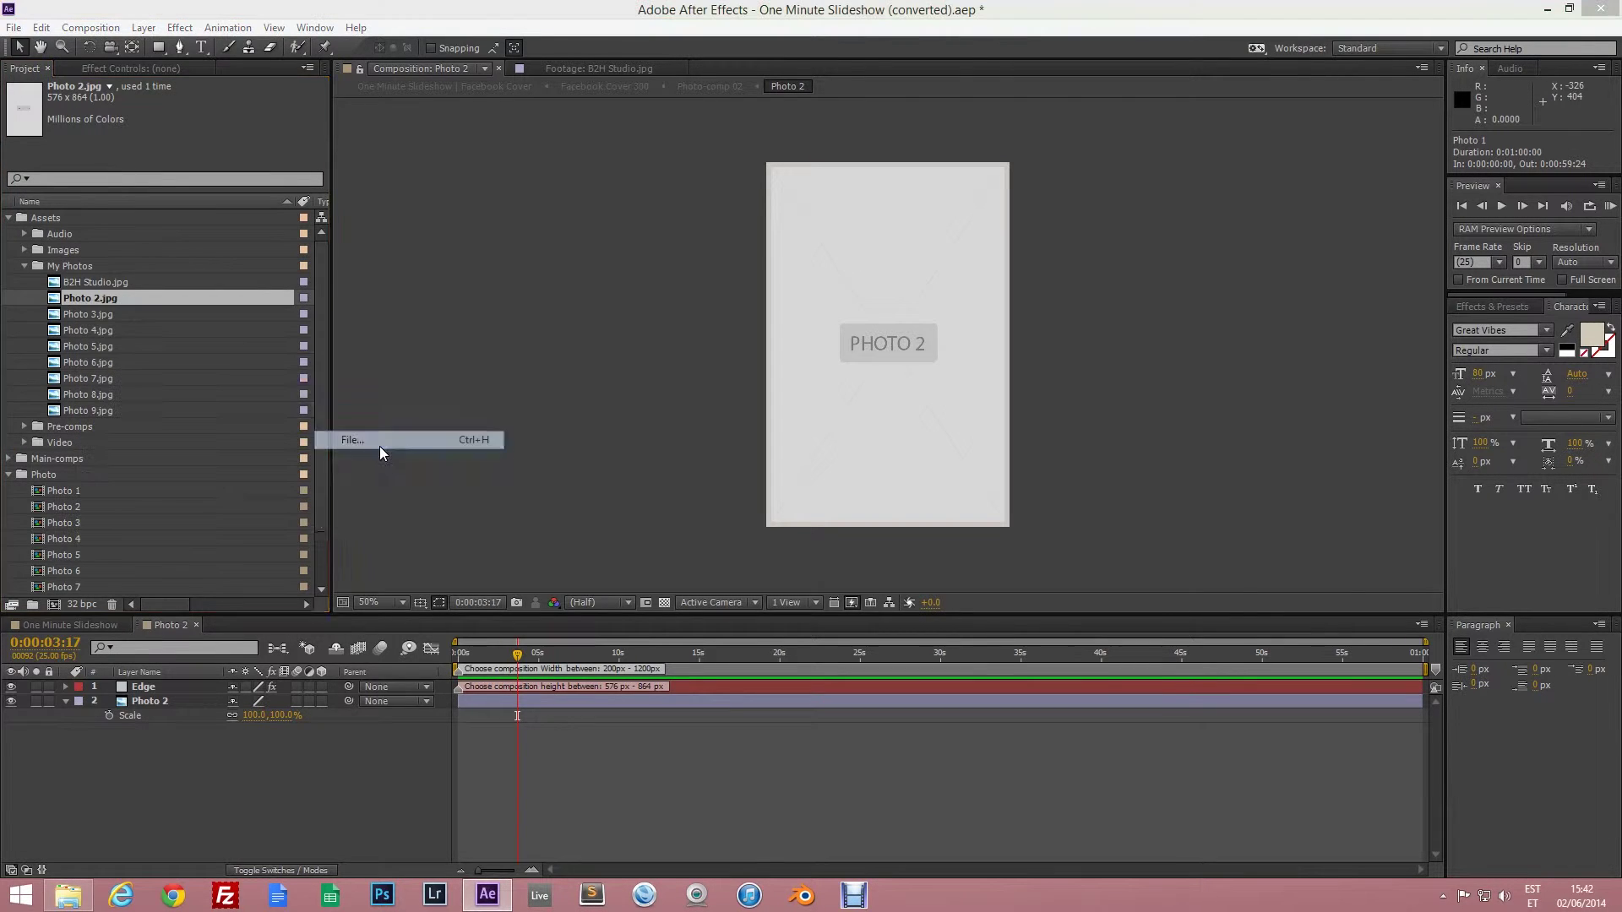
{"action": "left_click", "coordinate": [481, 573]}
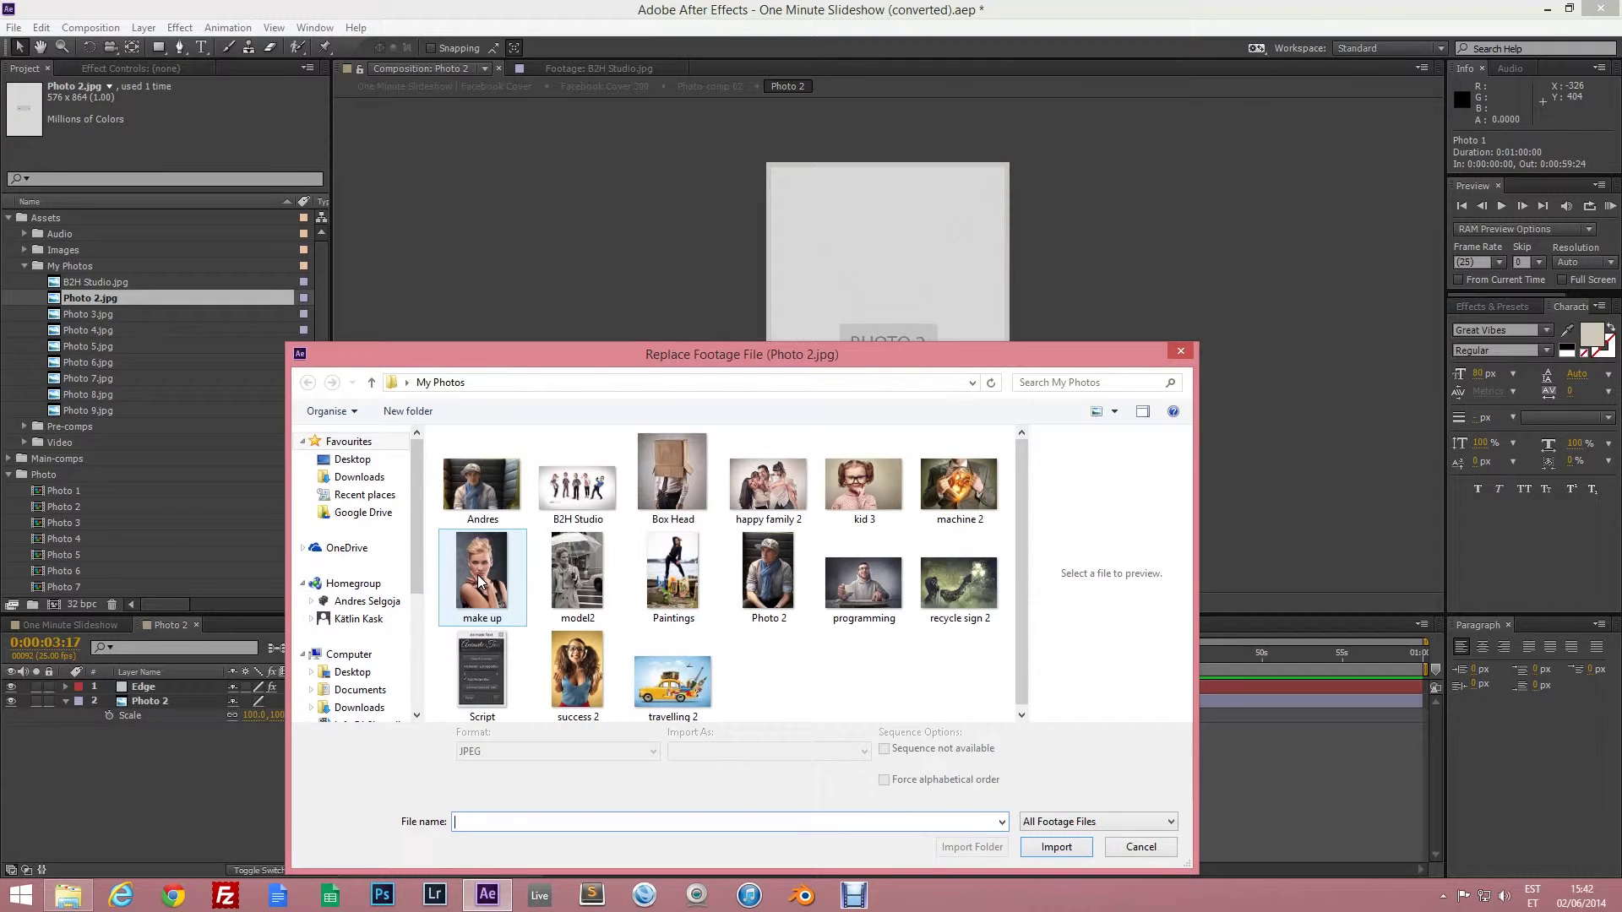
{"action": "left_click", "coordinate": [1056, 836]}
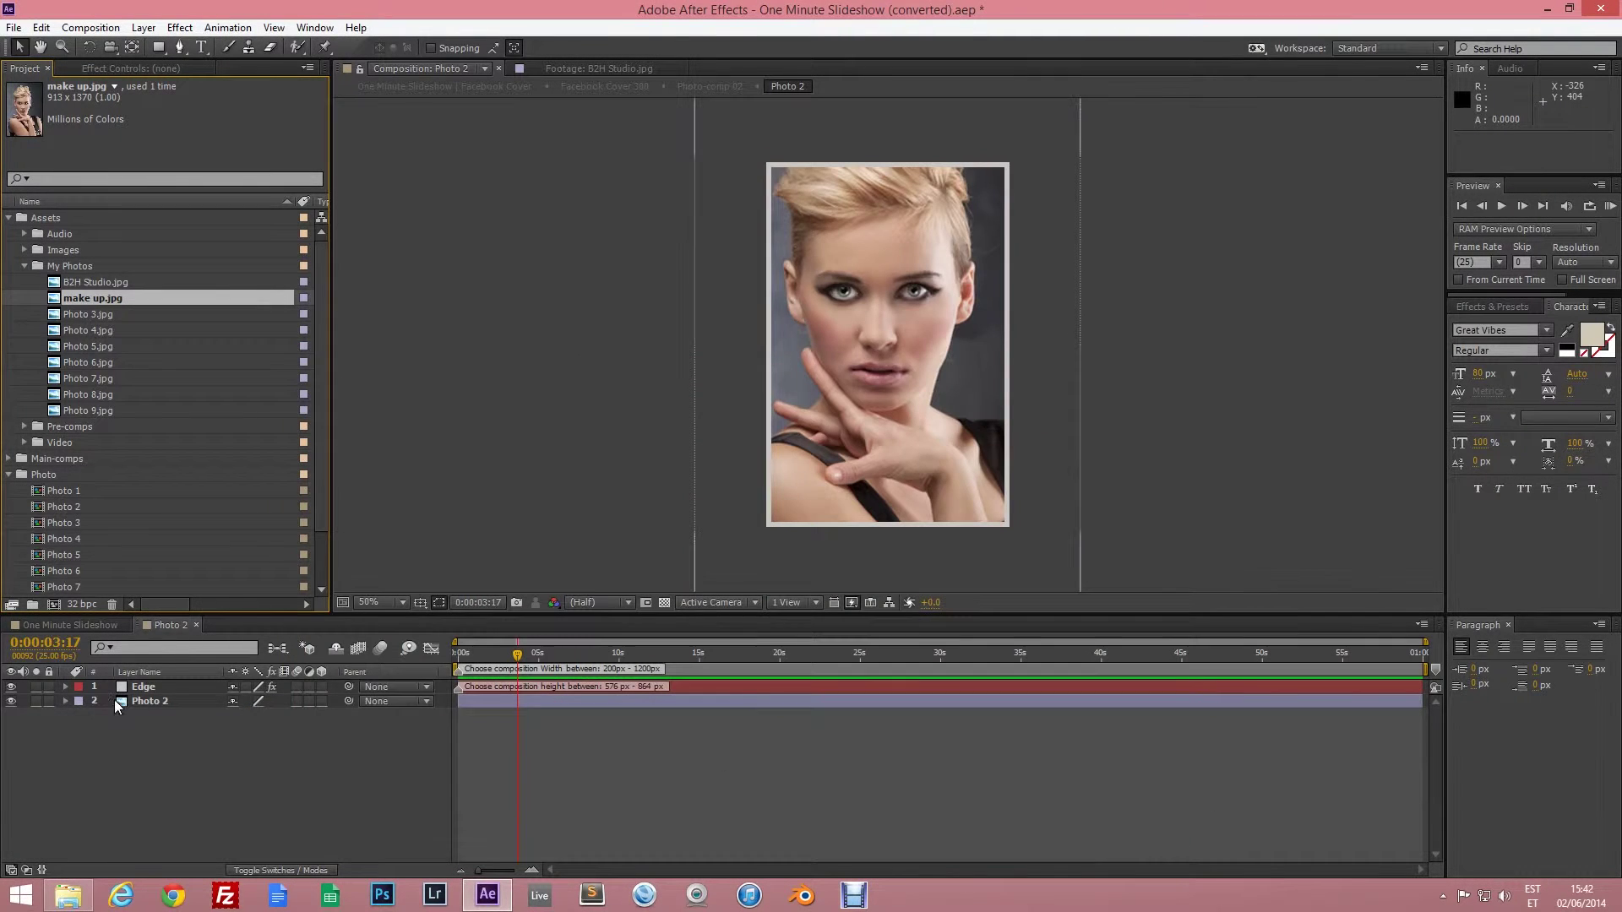
Scale down the Photo 2 layer so the portrait fits the frame, and close the Photo 2 composition.
{"action": "left_click", "coordinate": [152, 704]}
{"action": "key", "text": "s"}
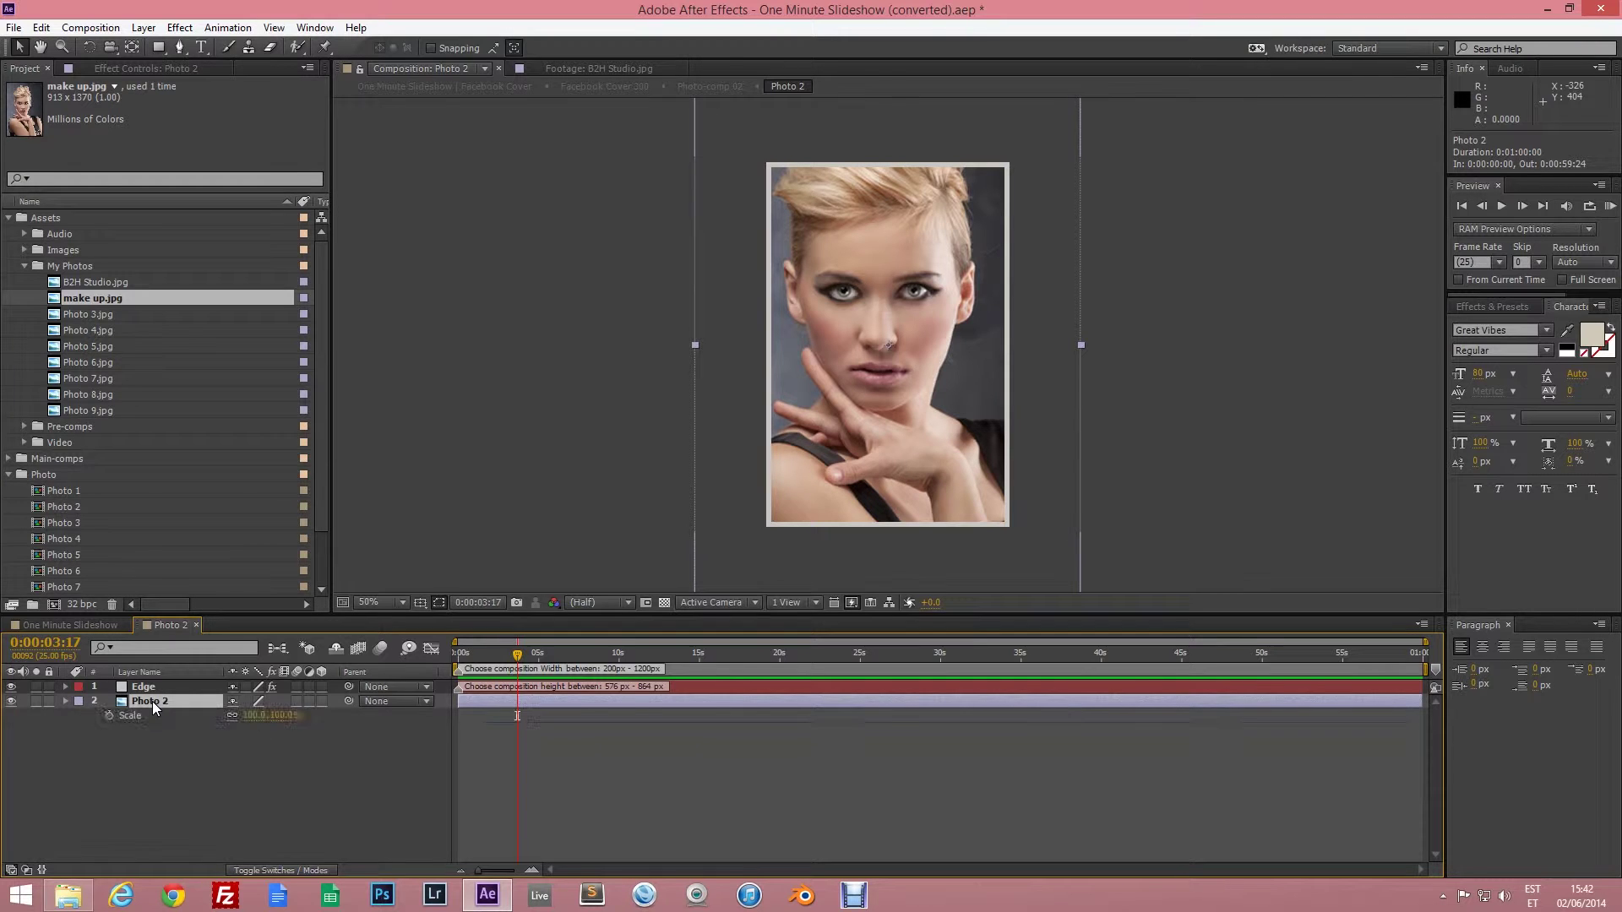
{"action": "left_click_drag", "start_coordinate": [254, 715], "coordinate": [201, 640]}
{"action": "left_click", "coordinate": [196, 625]}
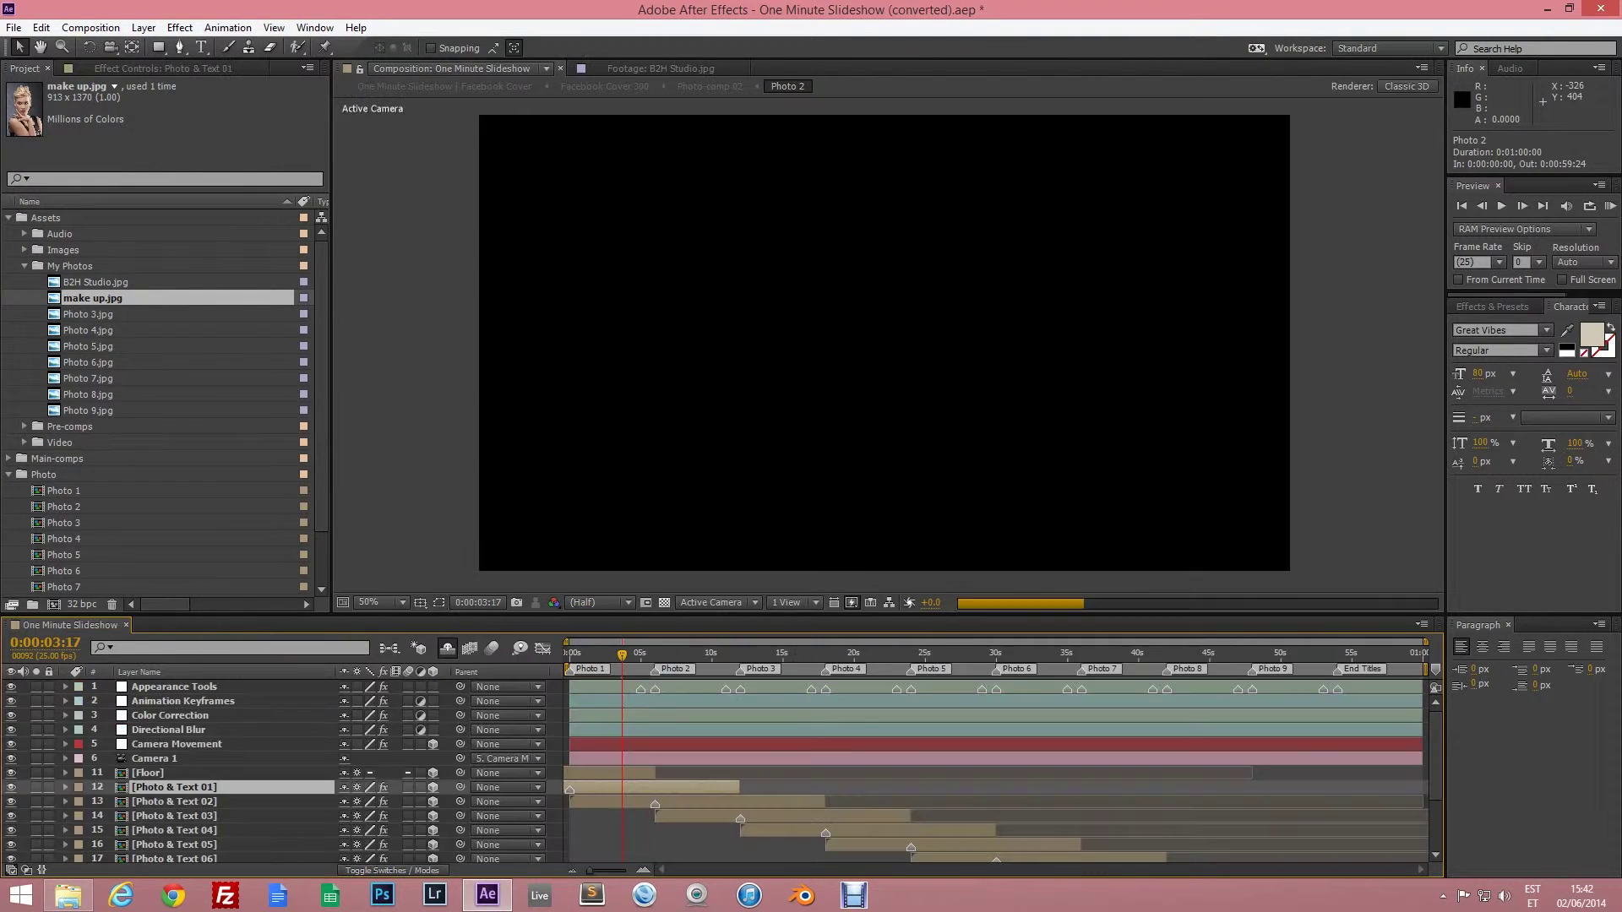
Collapse the My Photos, Assets and Photo folders and view the Photo 2 slide at 0:00:08:20 in the One Minute Slideshow composition.
{"action": "left_click", "coordinate": [24, 266]}
{"action": "left_click", "coordinate": [9, 219]}
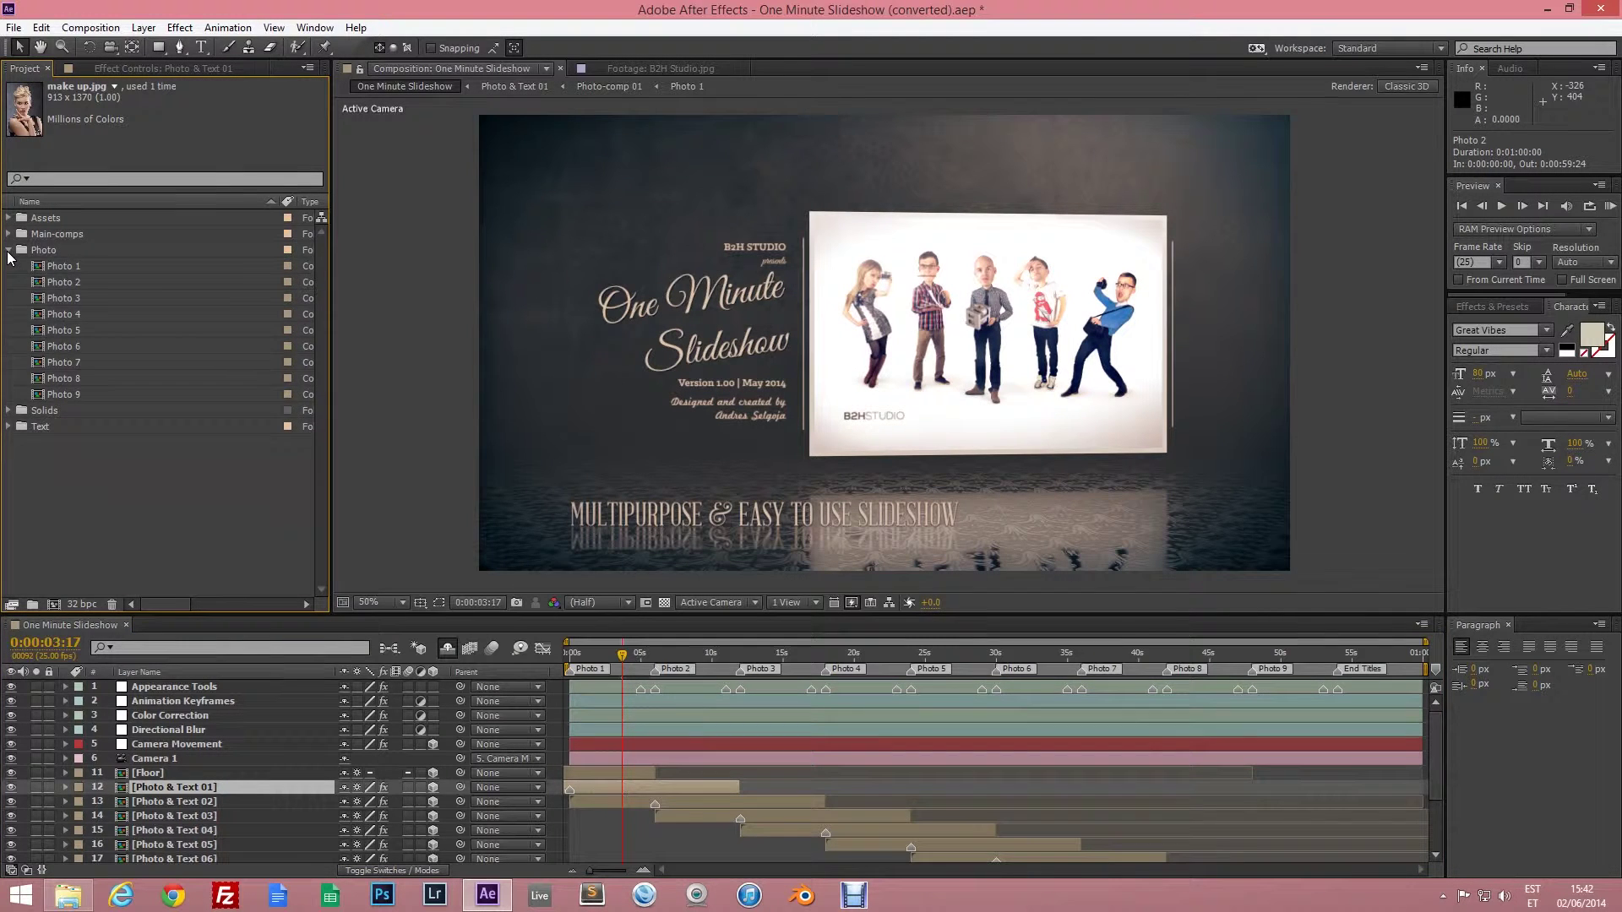
{"action": "left_click", "coordinate": [9, 250]}
{"action": "left_click", "coordinate": [695, 651]}
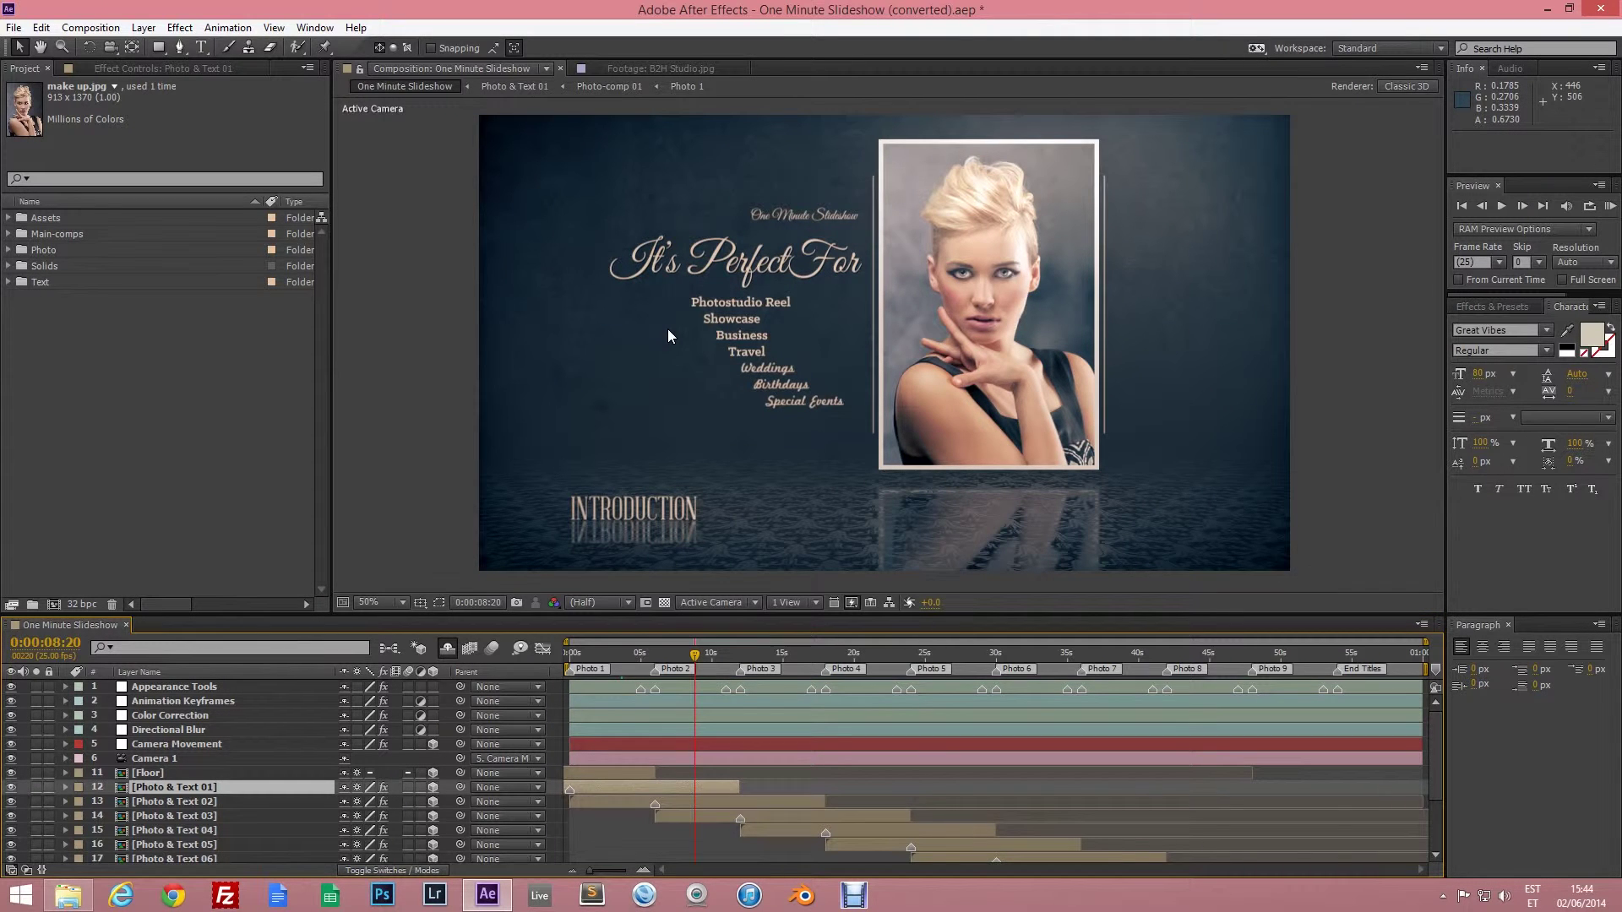
Open the Text 01 composition from the Text folder and move the current time to its Preview marker at 0:00:04:00.
{"action": "left_click", "coordinate": [9, 282]}
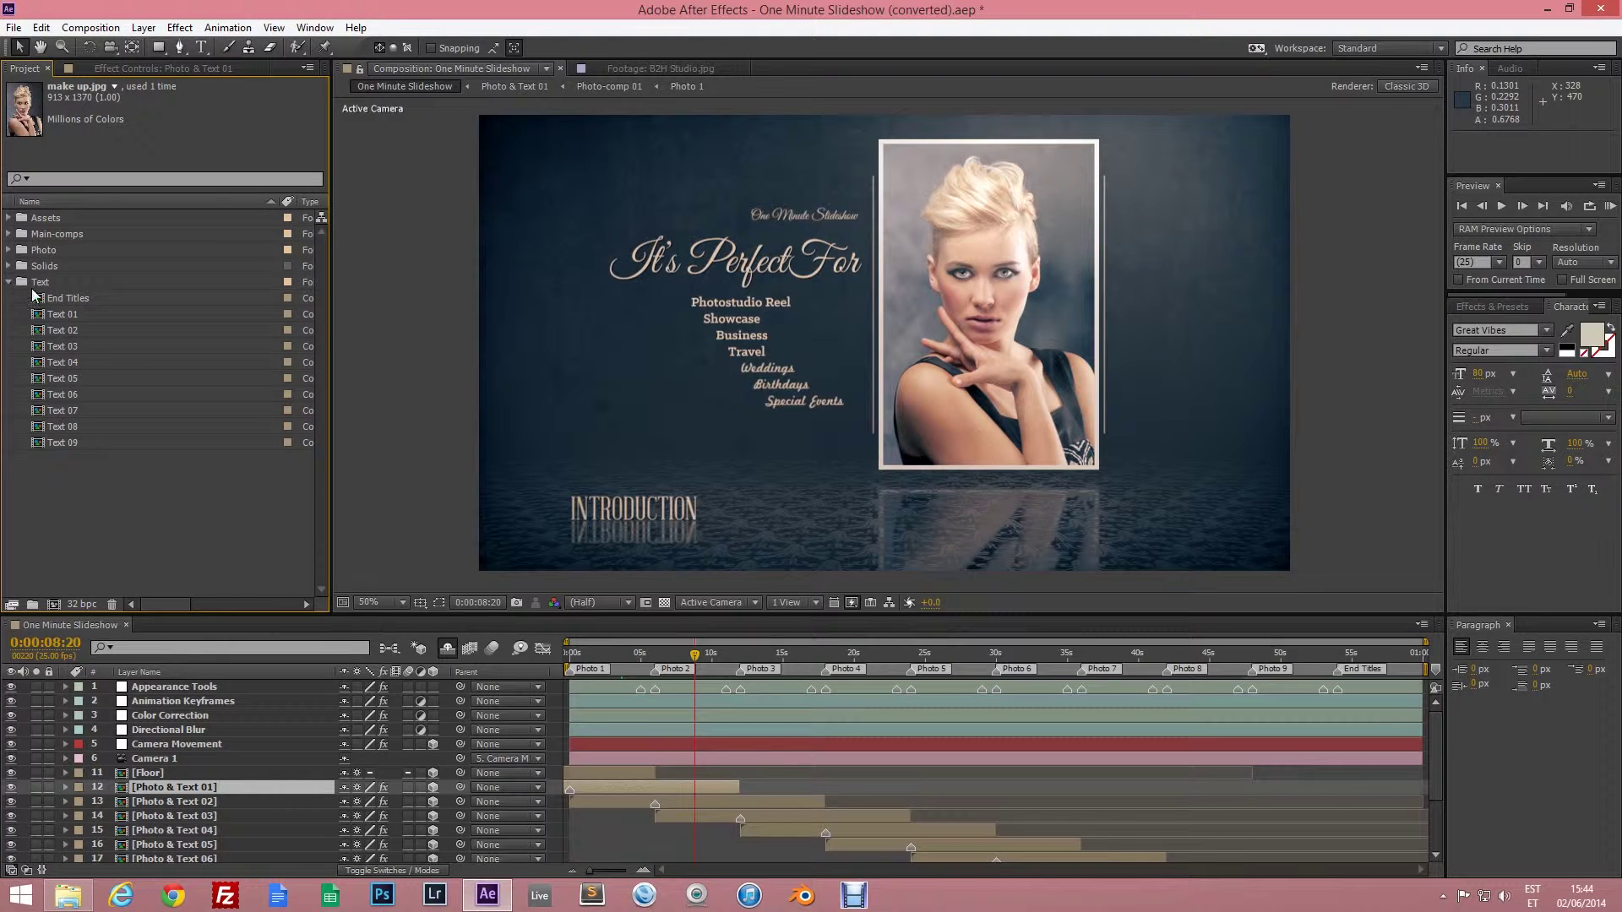
{"action": "double_click", "coordinate": [59, 316]}
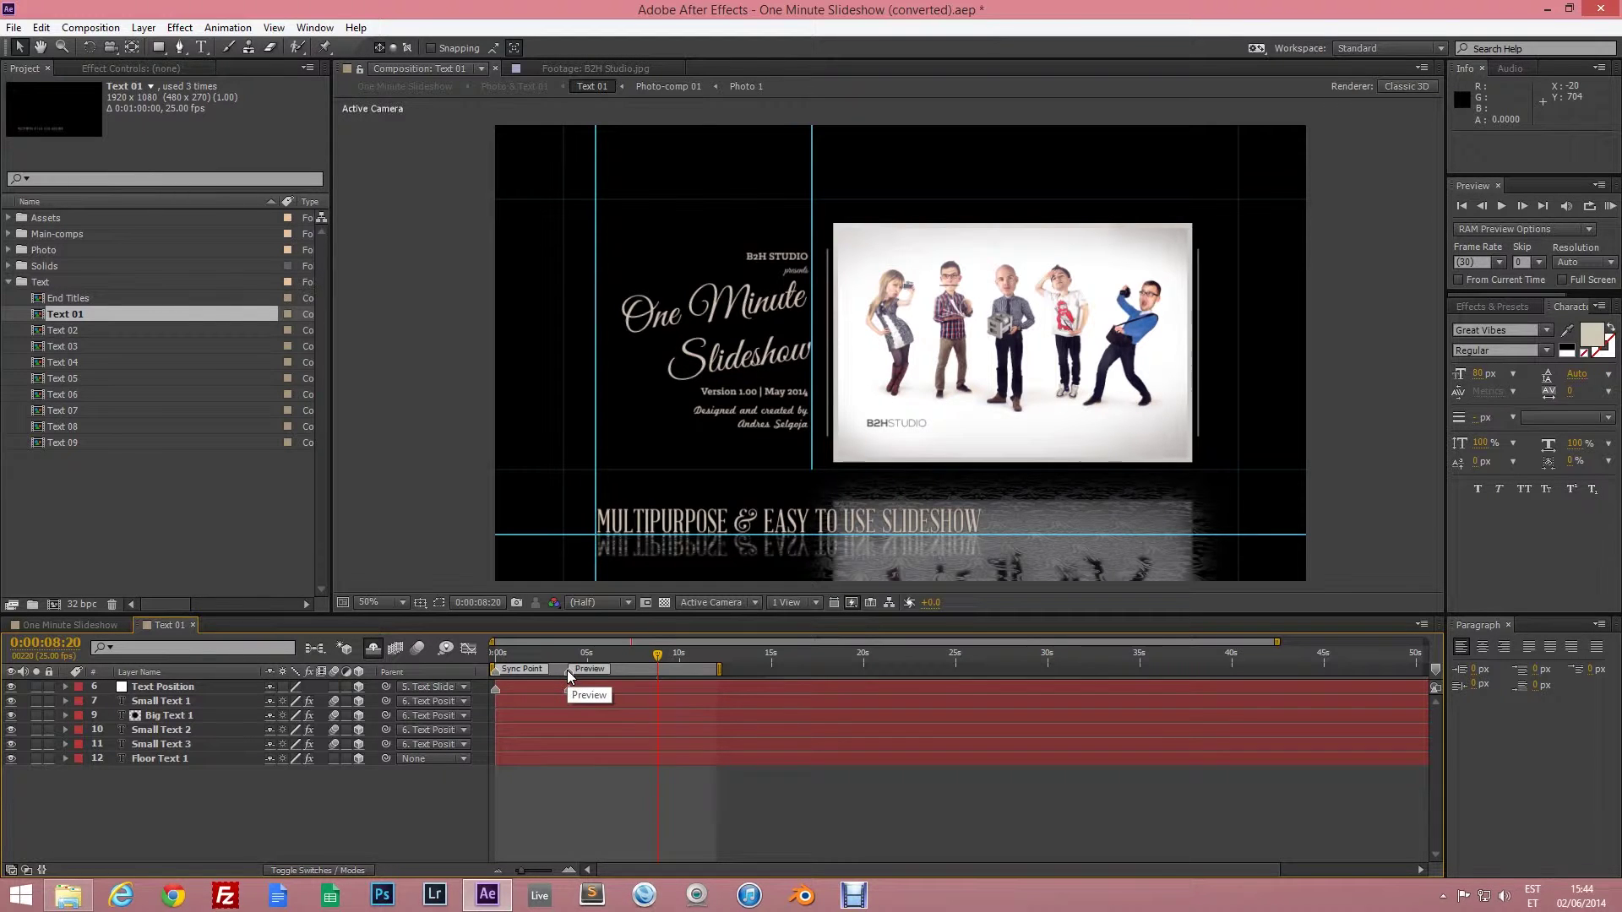
{"action": "left_click_drag", "start_coordinate": [657, 654], "coordinate": [718, 653]}
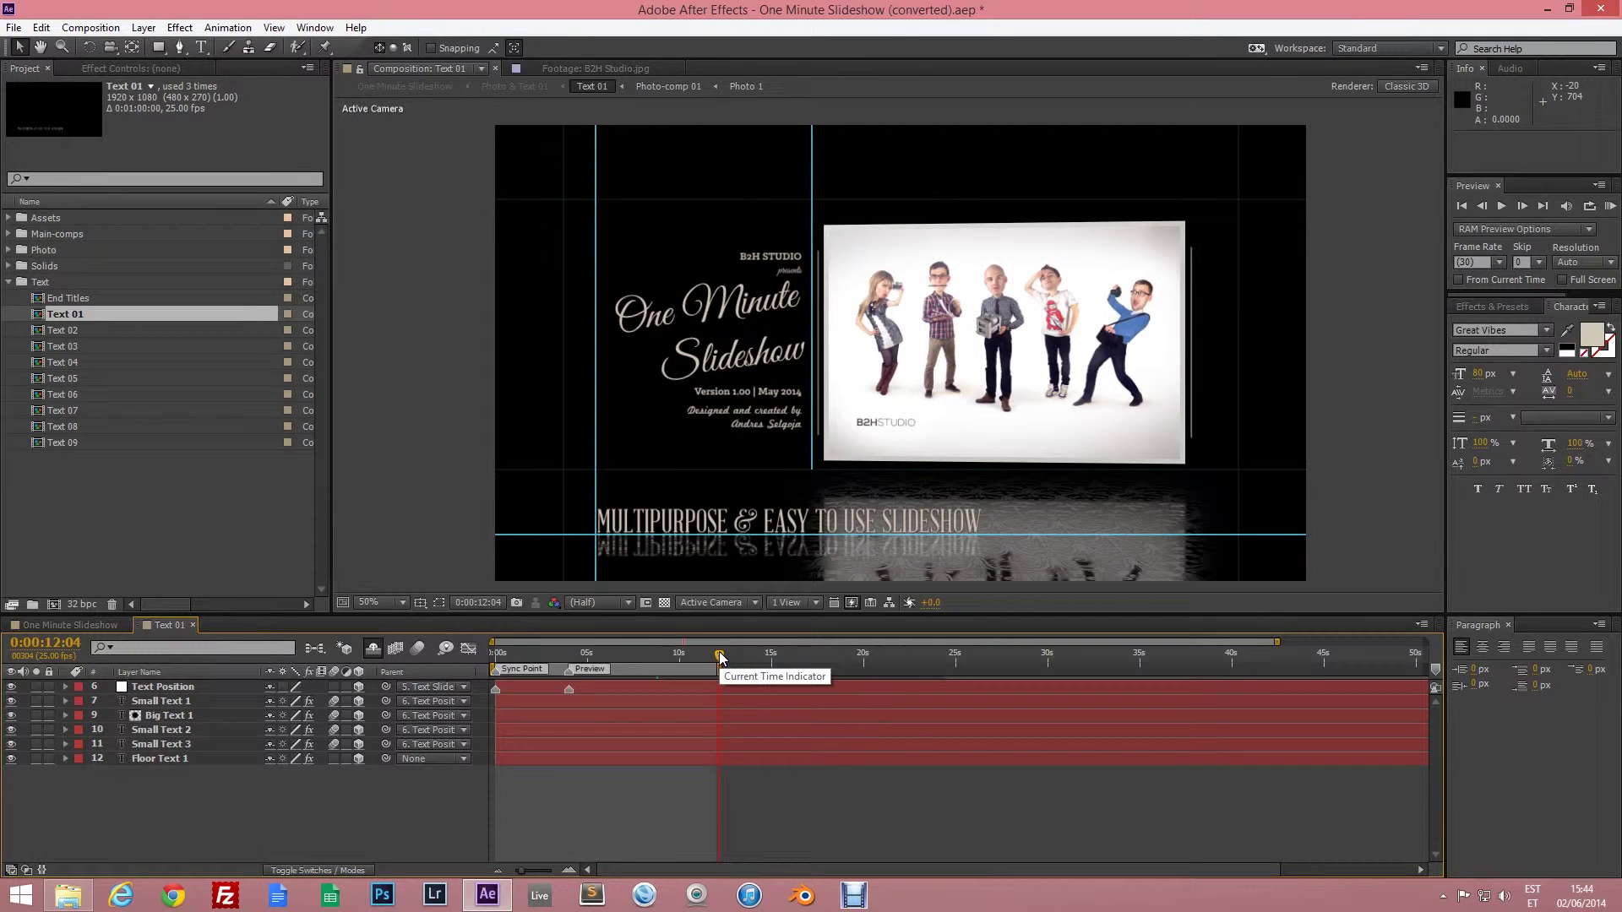
{"action": "key", "text": "j"}
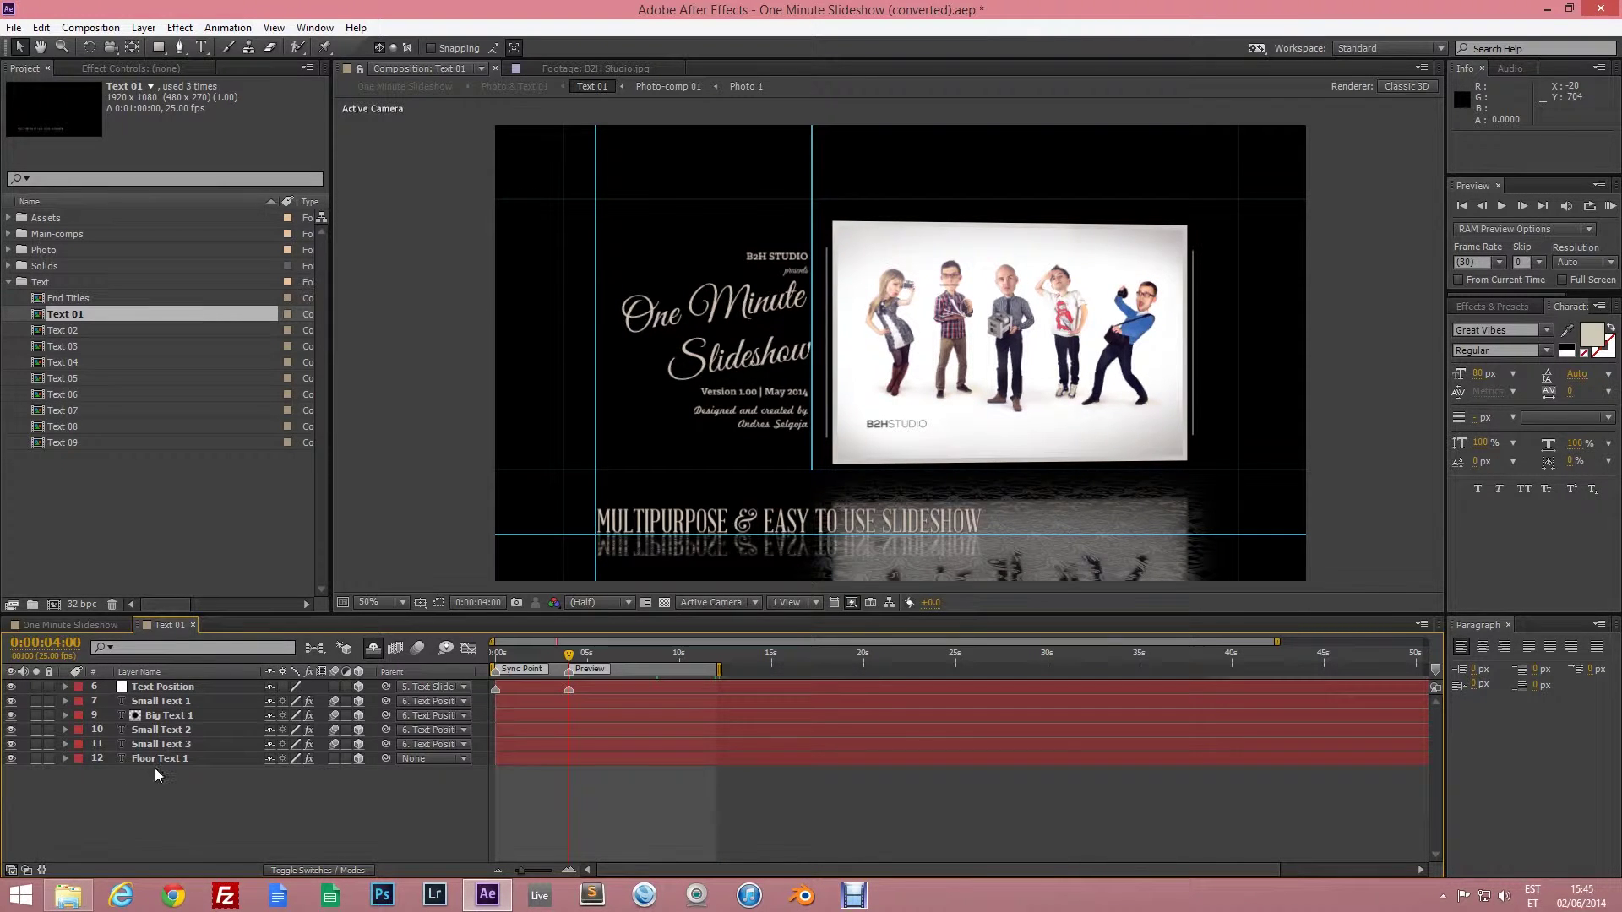
Replace the B2H Studio line in the Small Text 1 layer with the presenter's first name.
{"action": "left_click", "coordinate": [161, 701]}
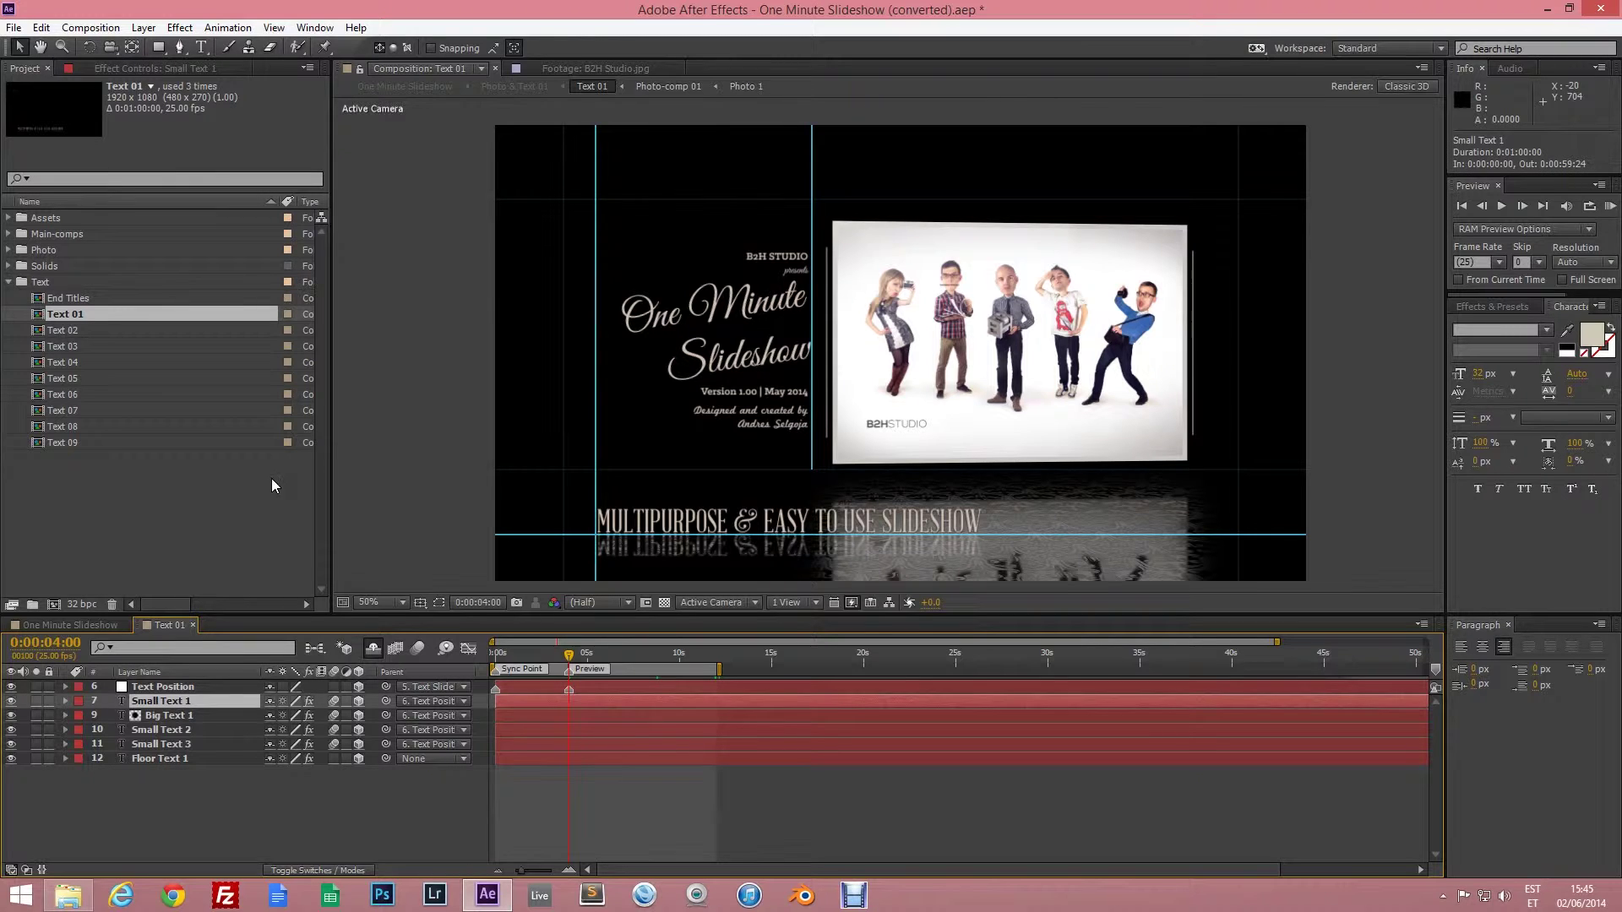
{"action": "left_click", "coordinate": [203, 51]}
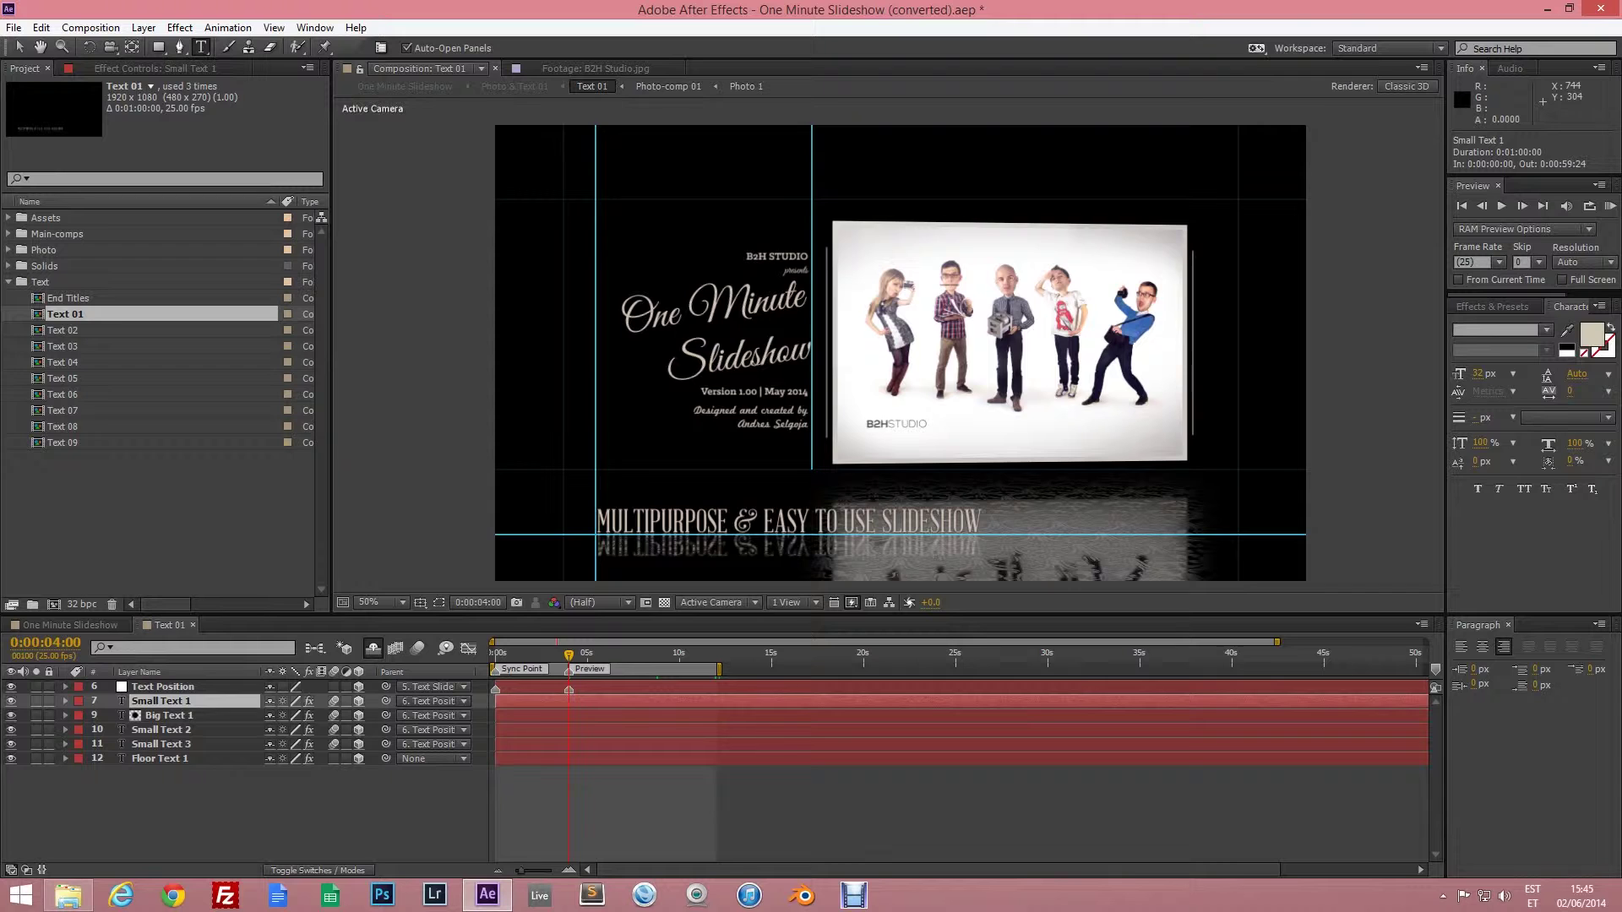
{"action": "triple_click", "coordinate": [808, 256]}
{"action": "type", "text": "Kristjan"}
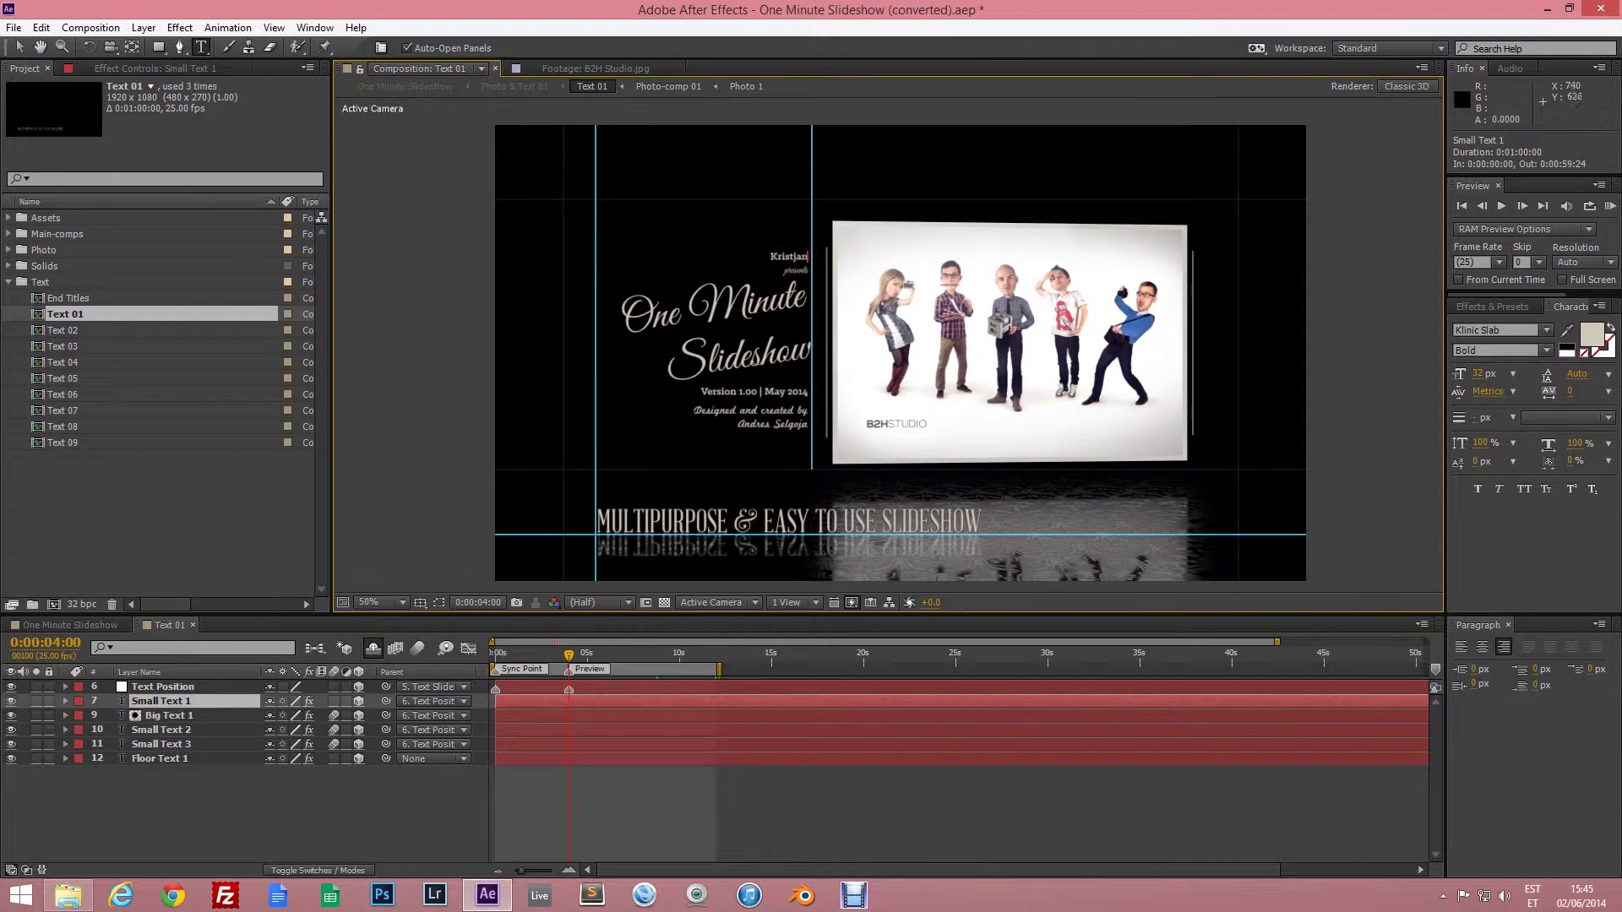
Change Small Text 2 to "From 23:00 to 01:00", the first line of Small Text 3 to "Sponsored by", and Floor Text 1 to "ROOFTOP RUMBLE".
{"action": "left_click", "coordinate": [173, 730]}
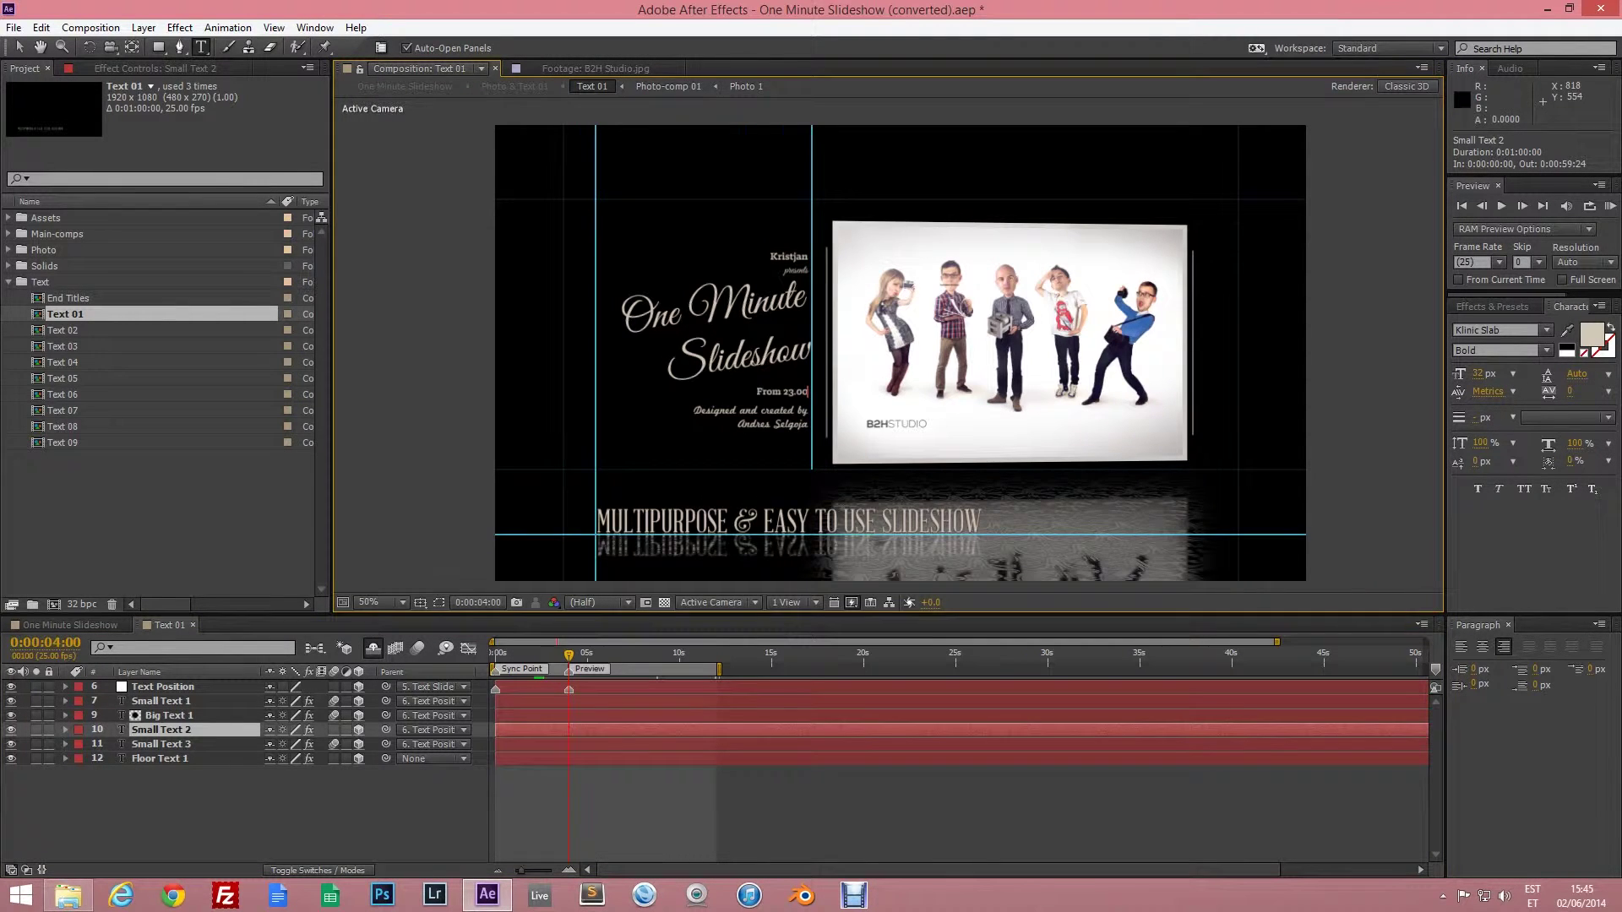
{"action": "left_click", "coordinate": [186, 747]}
{"action": "double_click", "coordinate": [169, 759]}
{"action": "type", "text": "ROOFTOP RUMBLE"}
{"action": "key", "text": "Escape"}
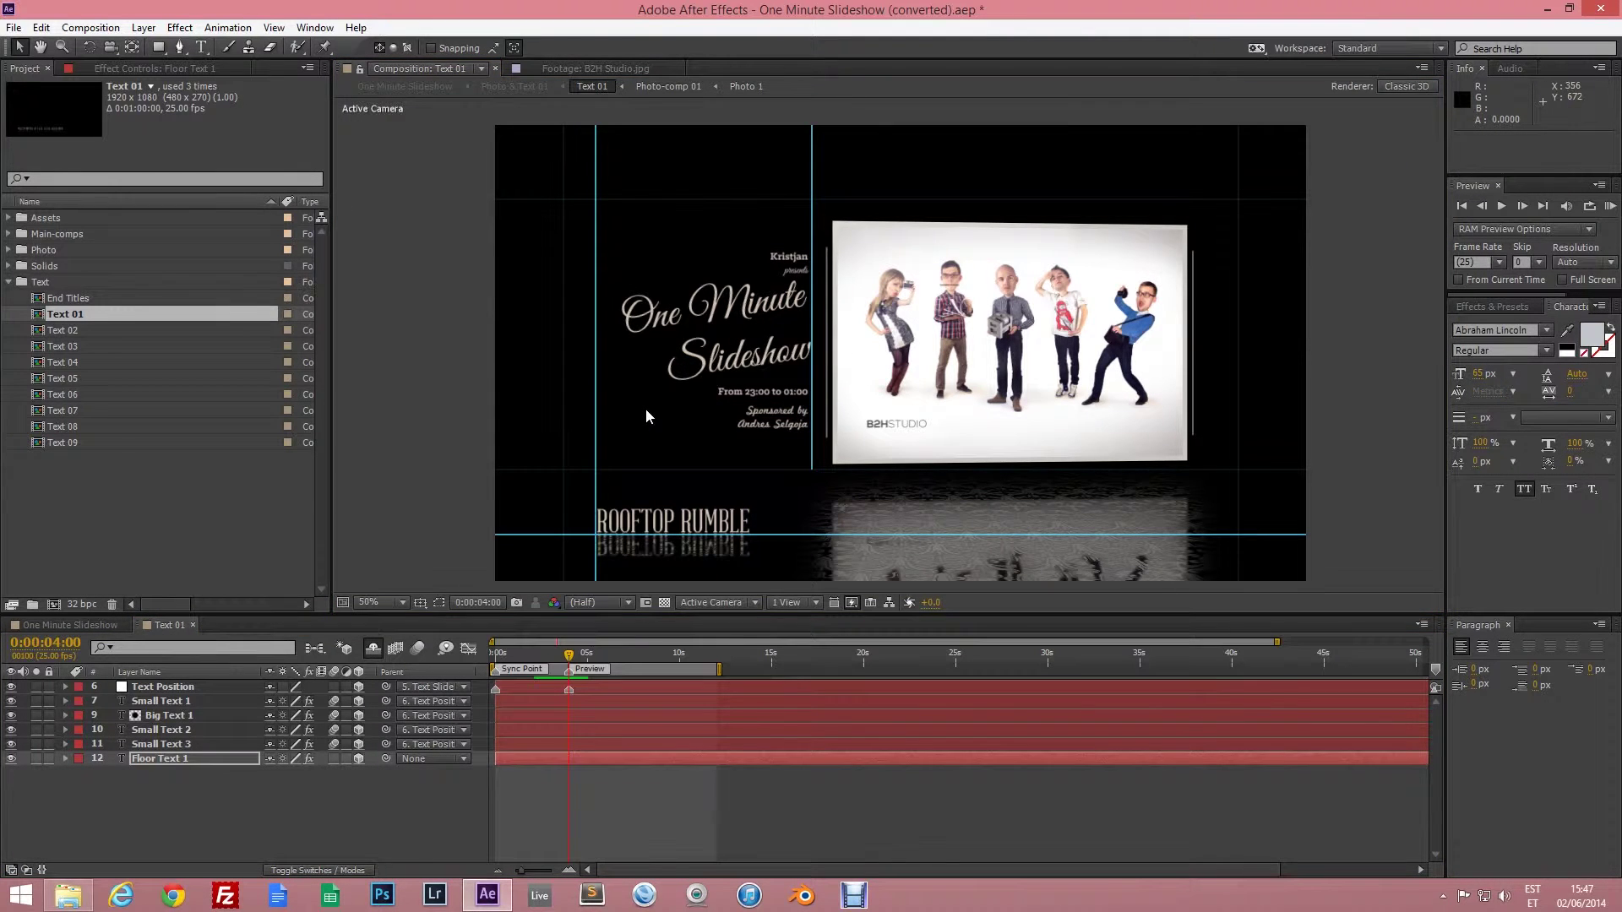
Run the Animate Text.jsx script on the Big Text 1 layer and clear its existing animation.
{"action": "left_click", "coordinate": [169, 715]}
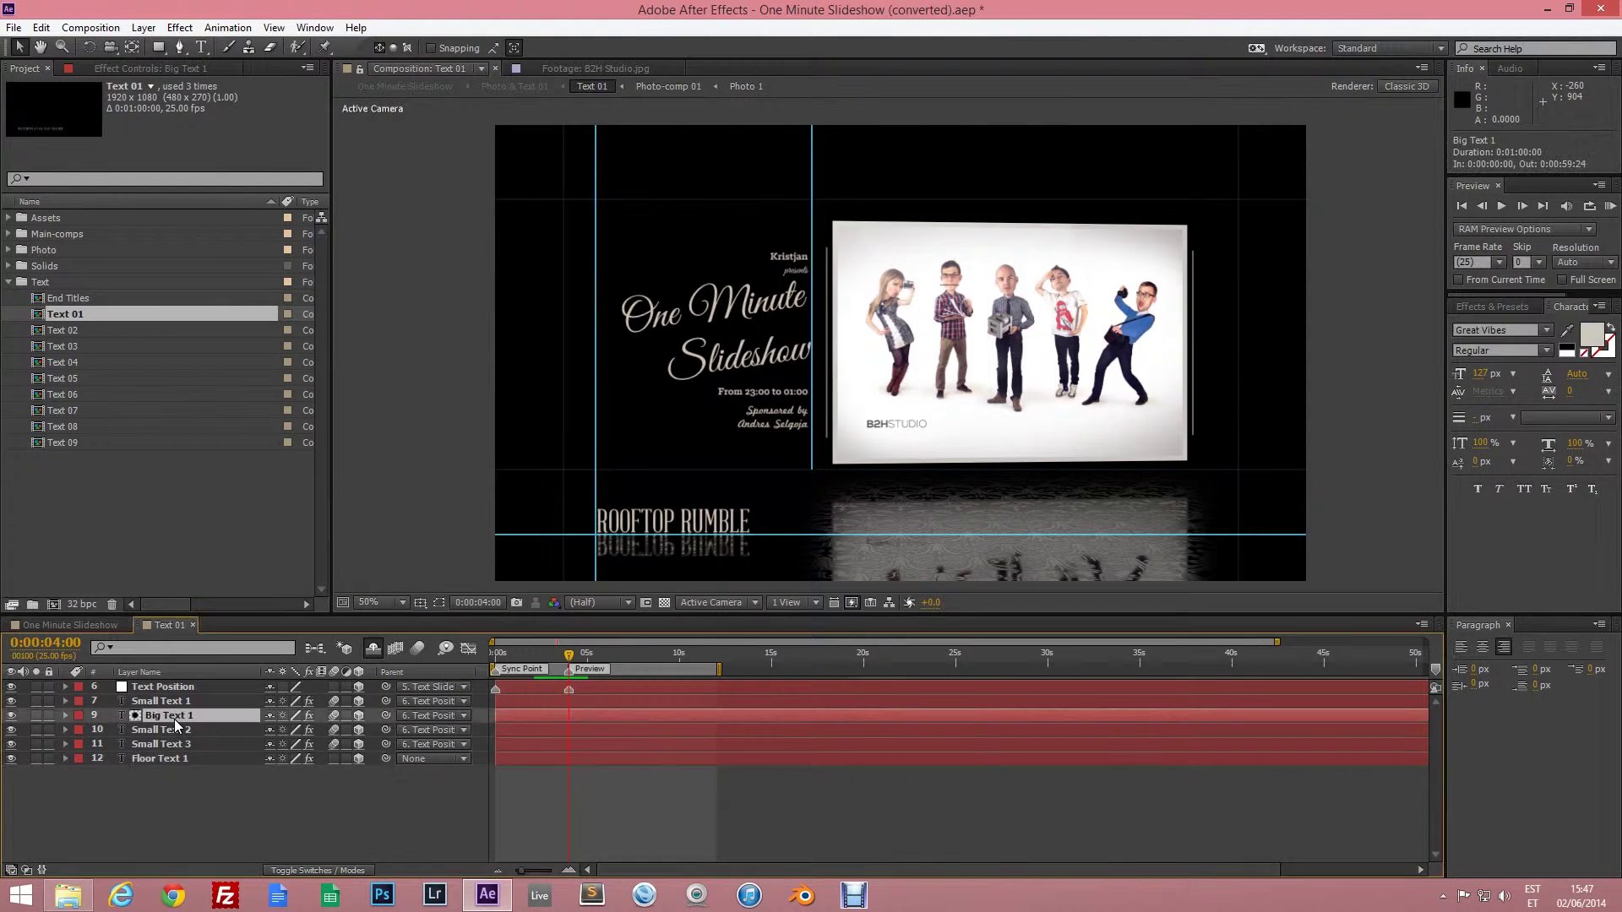
{"action": "left_click", "coordinate": [14, 27]}
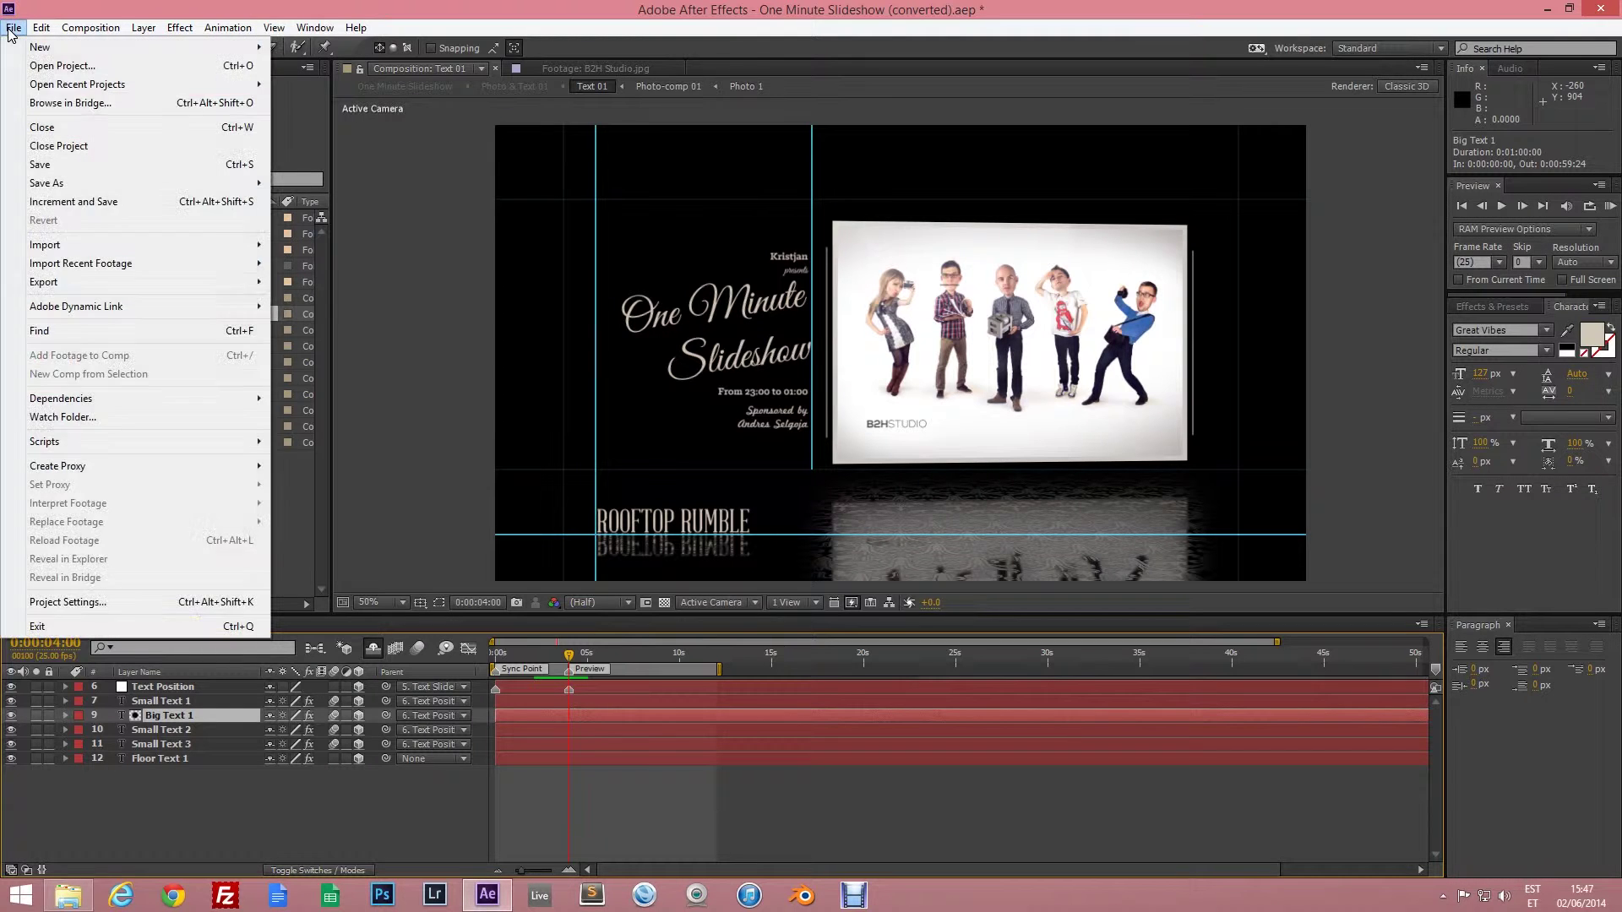
{"action": "mouse_move", "coordinate": [220, 448]}
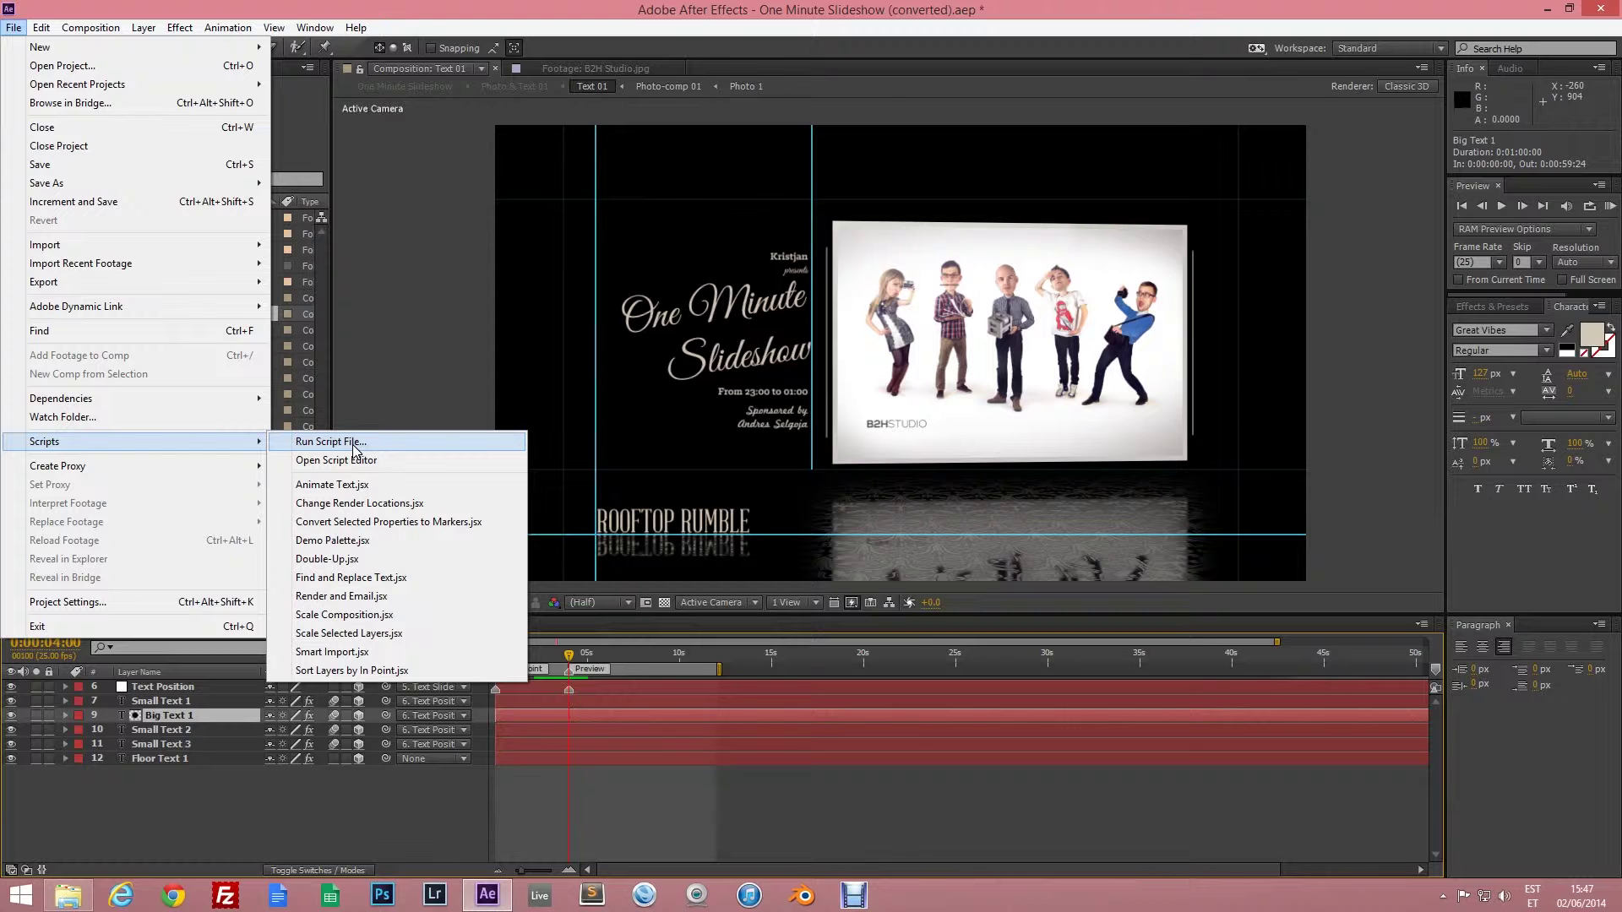
{"action": "left_click", "coordinate": [342, 485]}
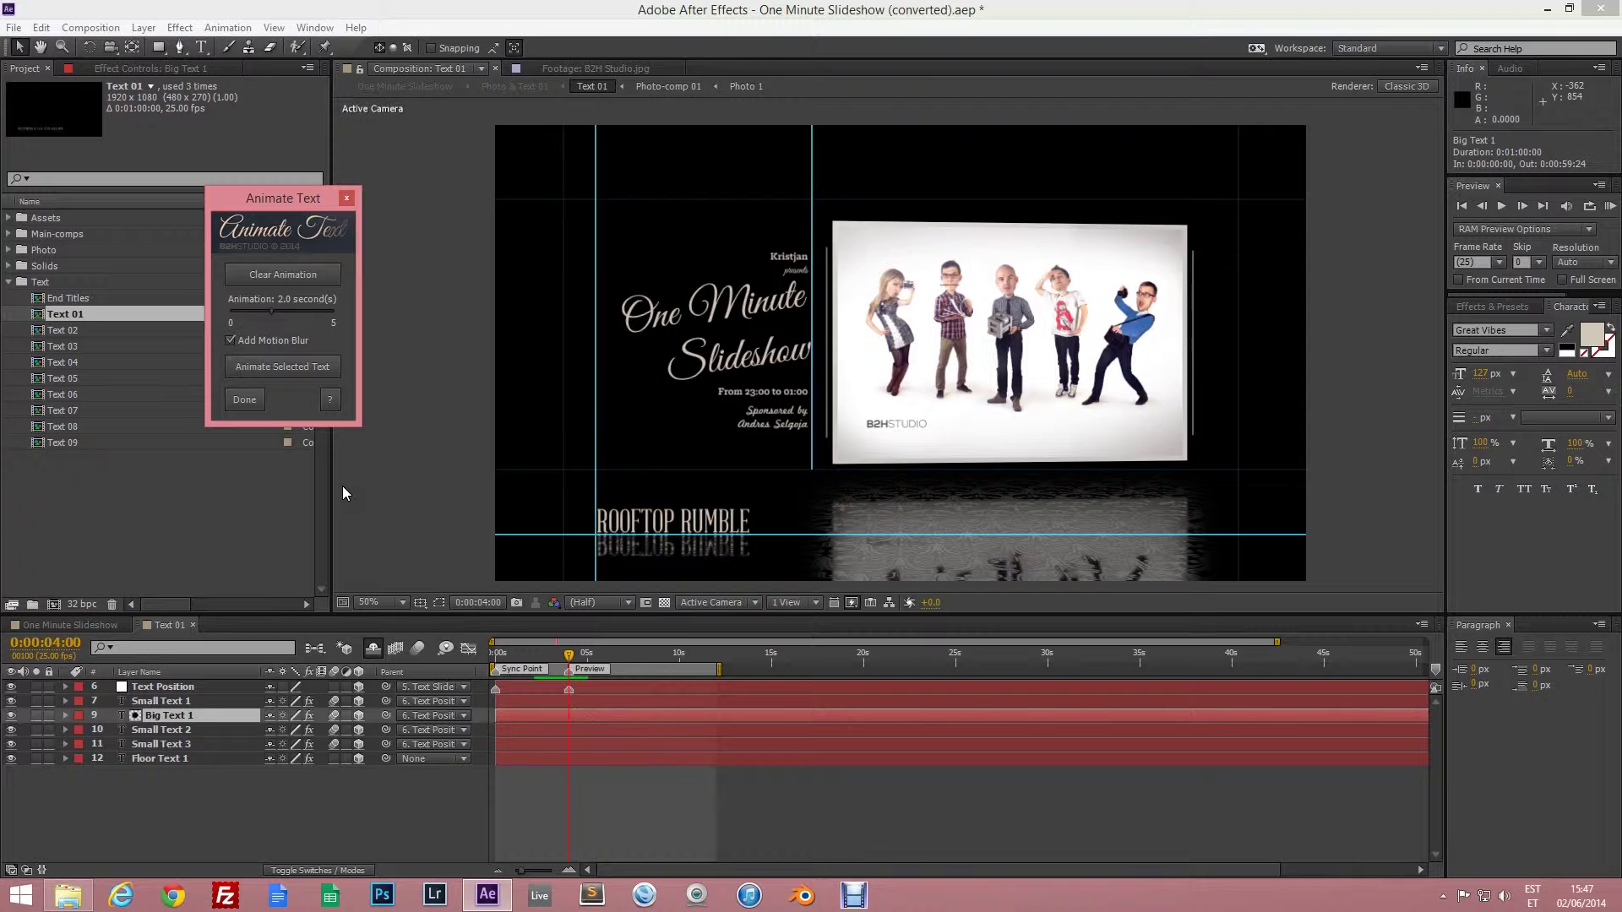
{"action": "left_click", "coordinate": [300, 277]}
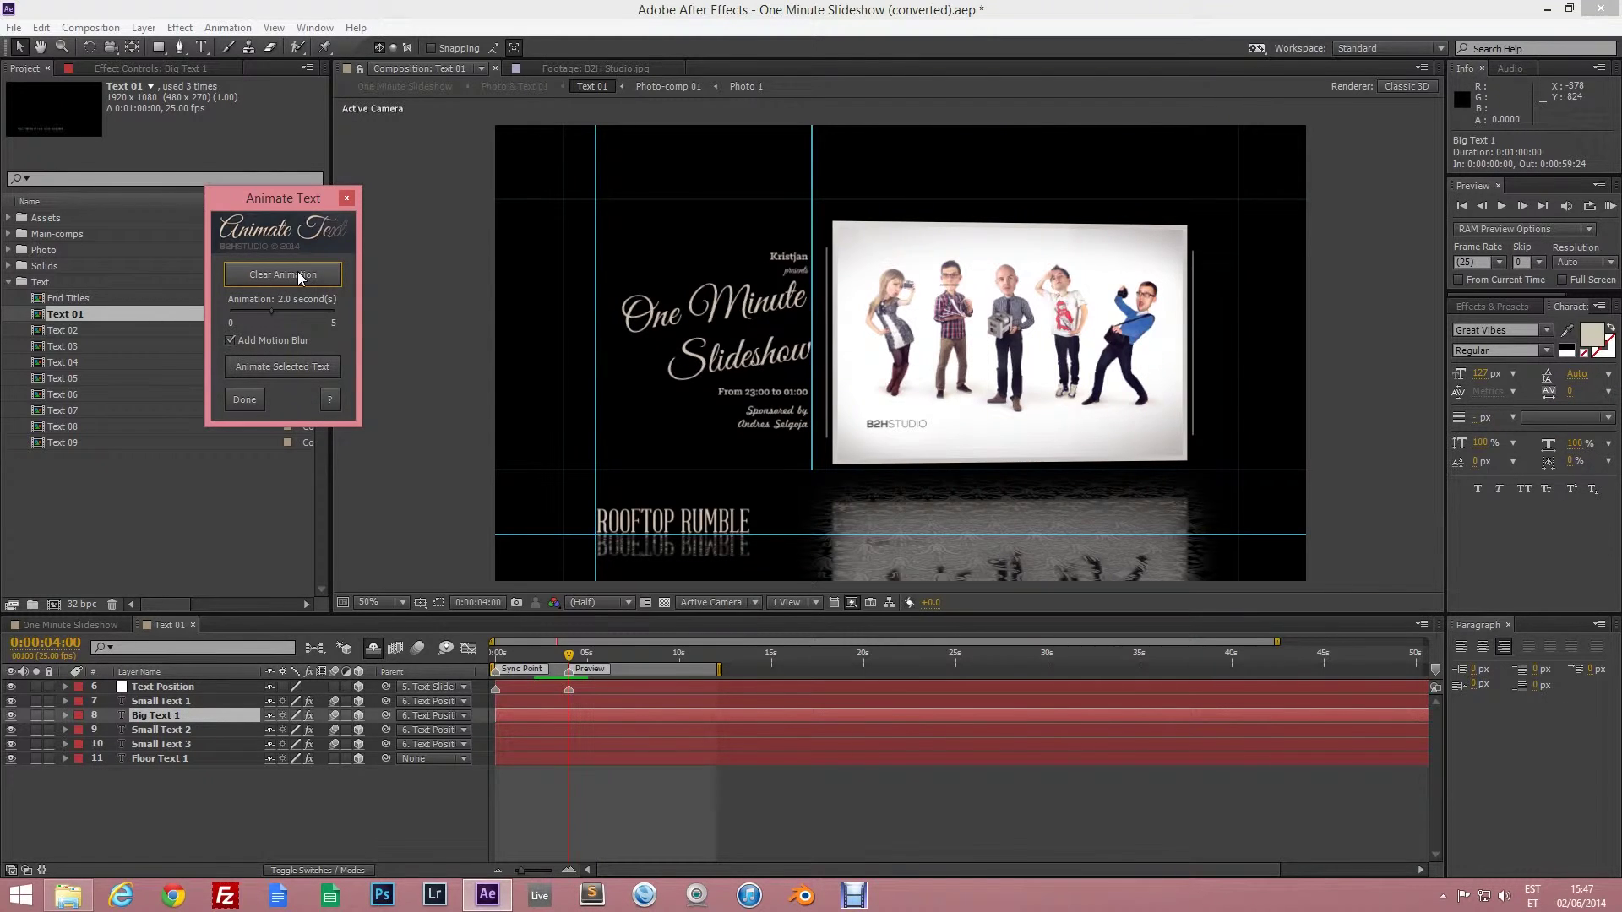
Replace the wording of the Big Text 1 layer with "Nighttime Parkour".
{"action": "left_click", "coordinate": [201, 47]}
{"action": "triple_click", "coordinate": [612, 299]}
{"action": "type", "text": "Nighttime Parkour"}
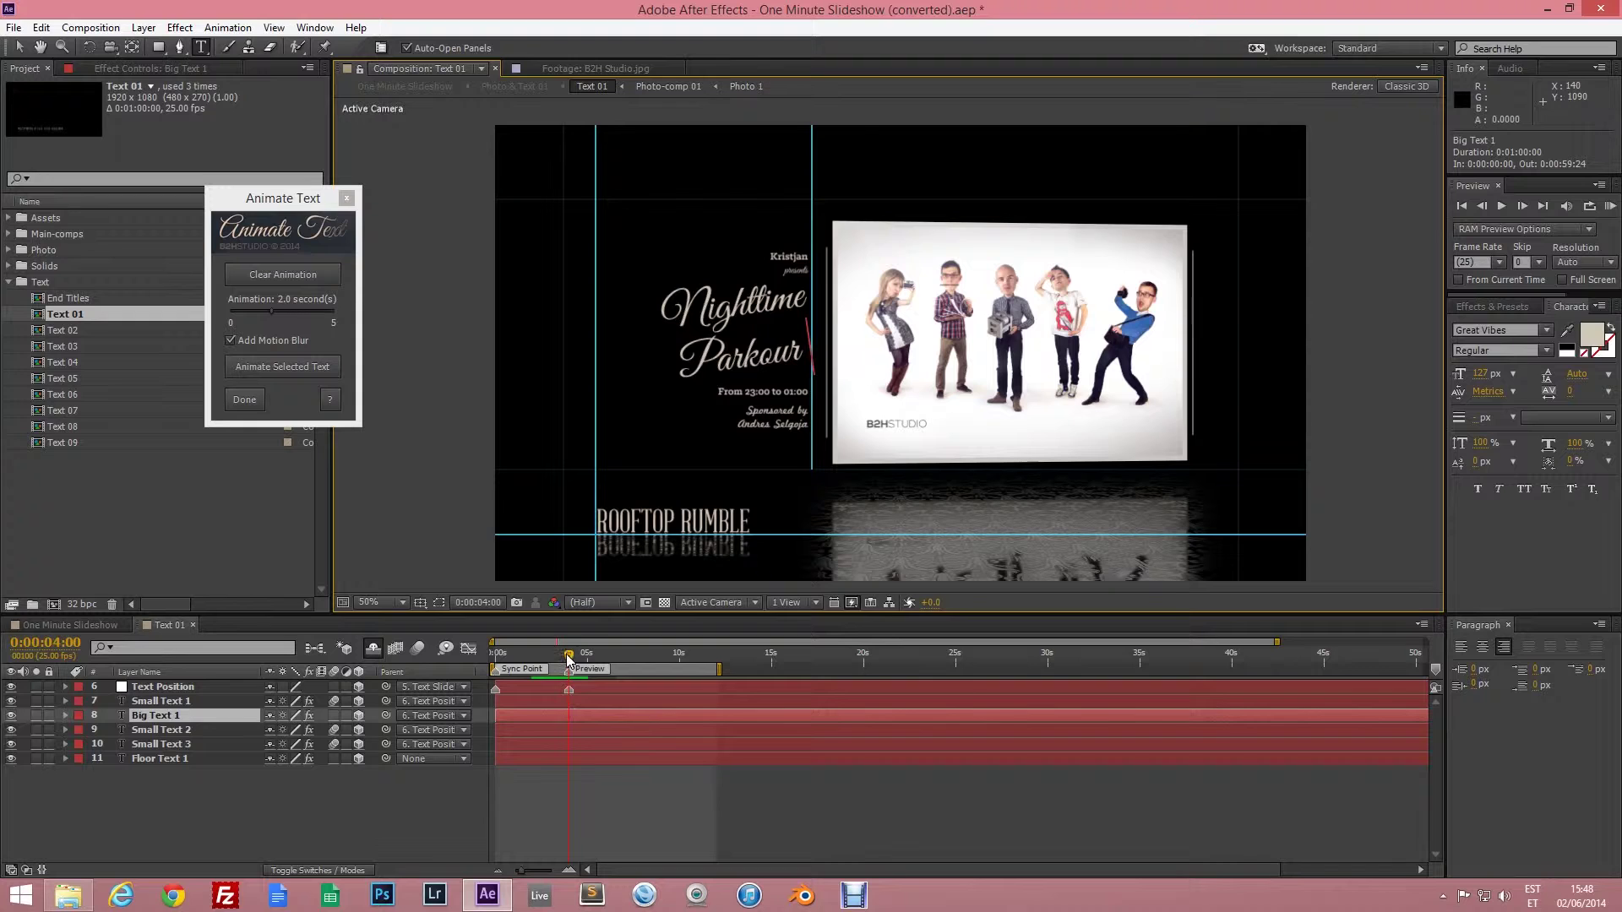
Return to the start of Text 01 and animate Big Text 1 over 2.0 seconds with motion blur.
{"action": "left_click_drag", "start_coordinate": [569, 657], "coordinate": [556, 664]}
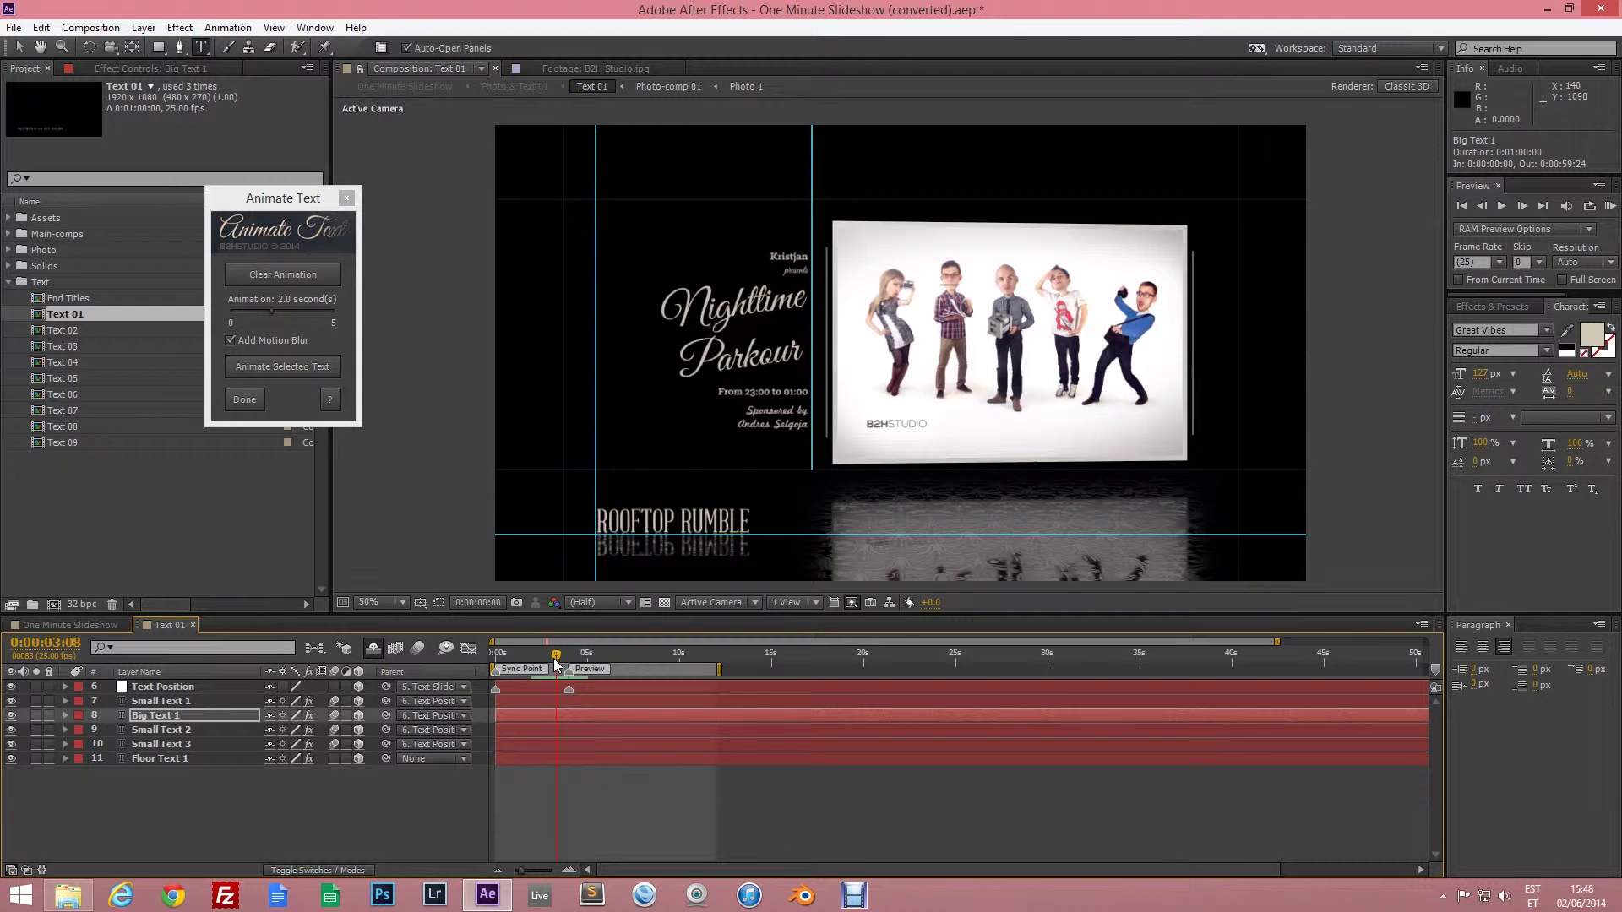
{"action": "key", "text": "Home"}
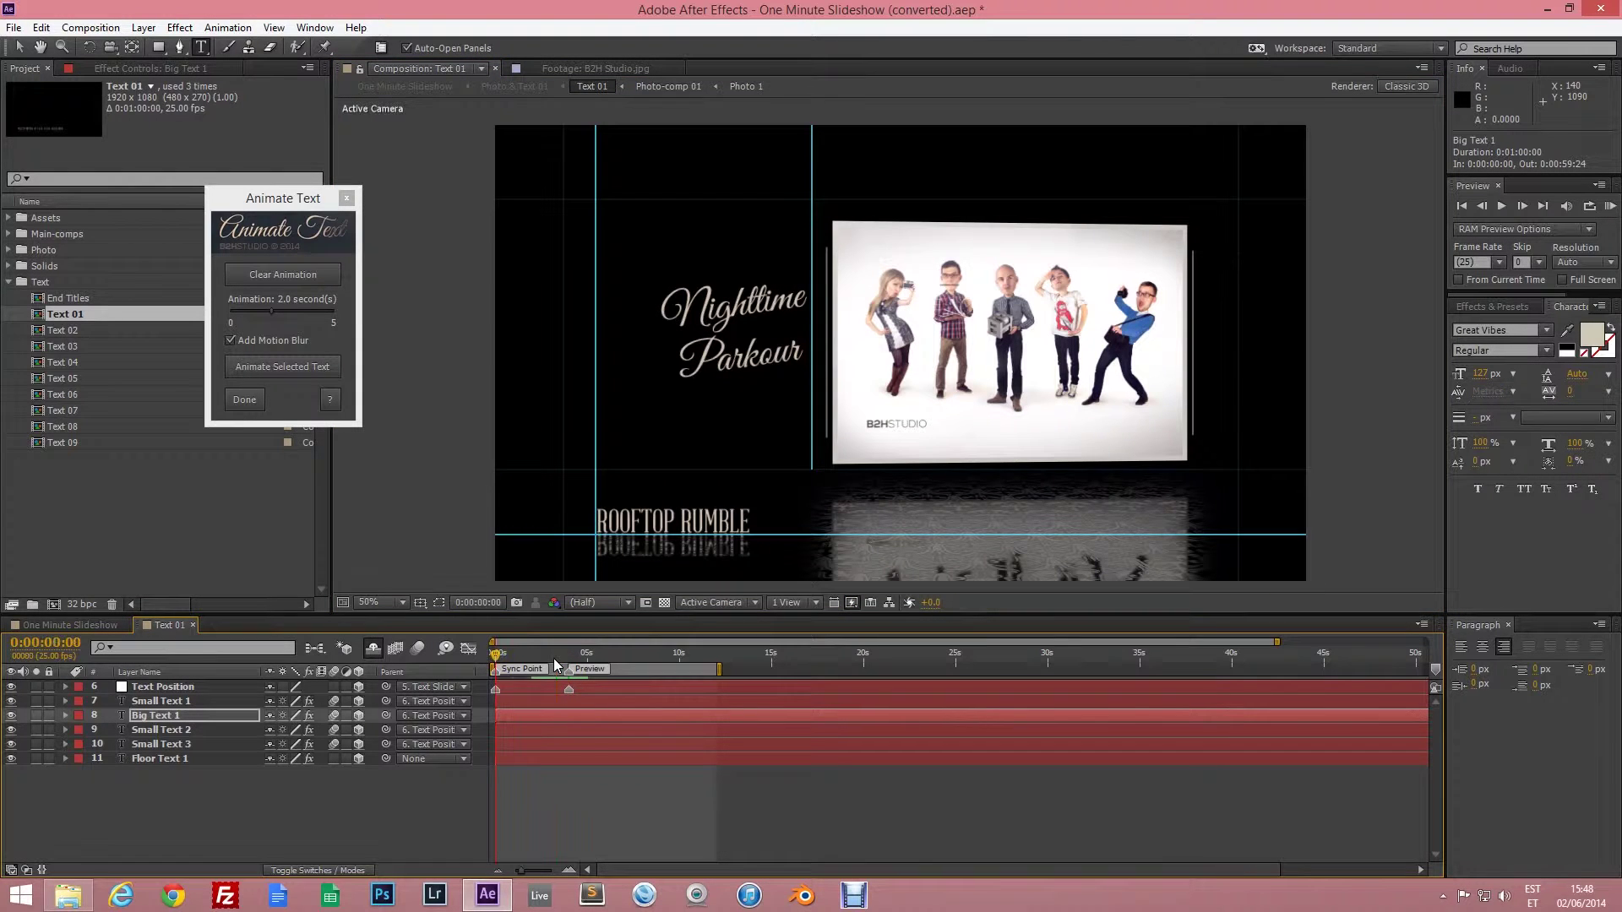
{"action": "left_click", "coordinate": [287, 368]}
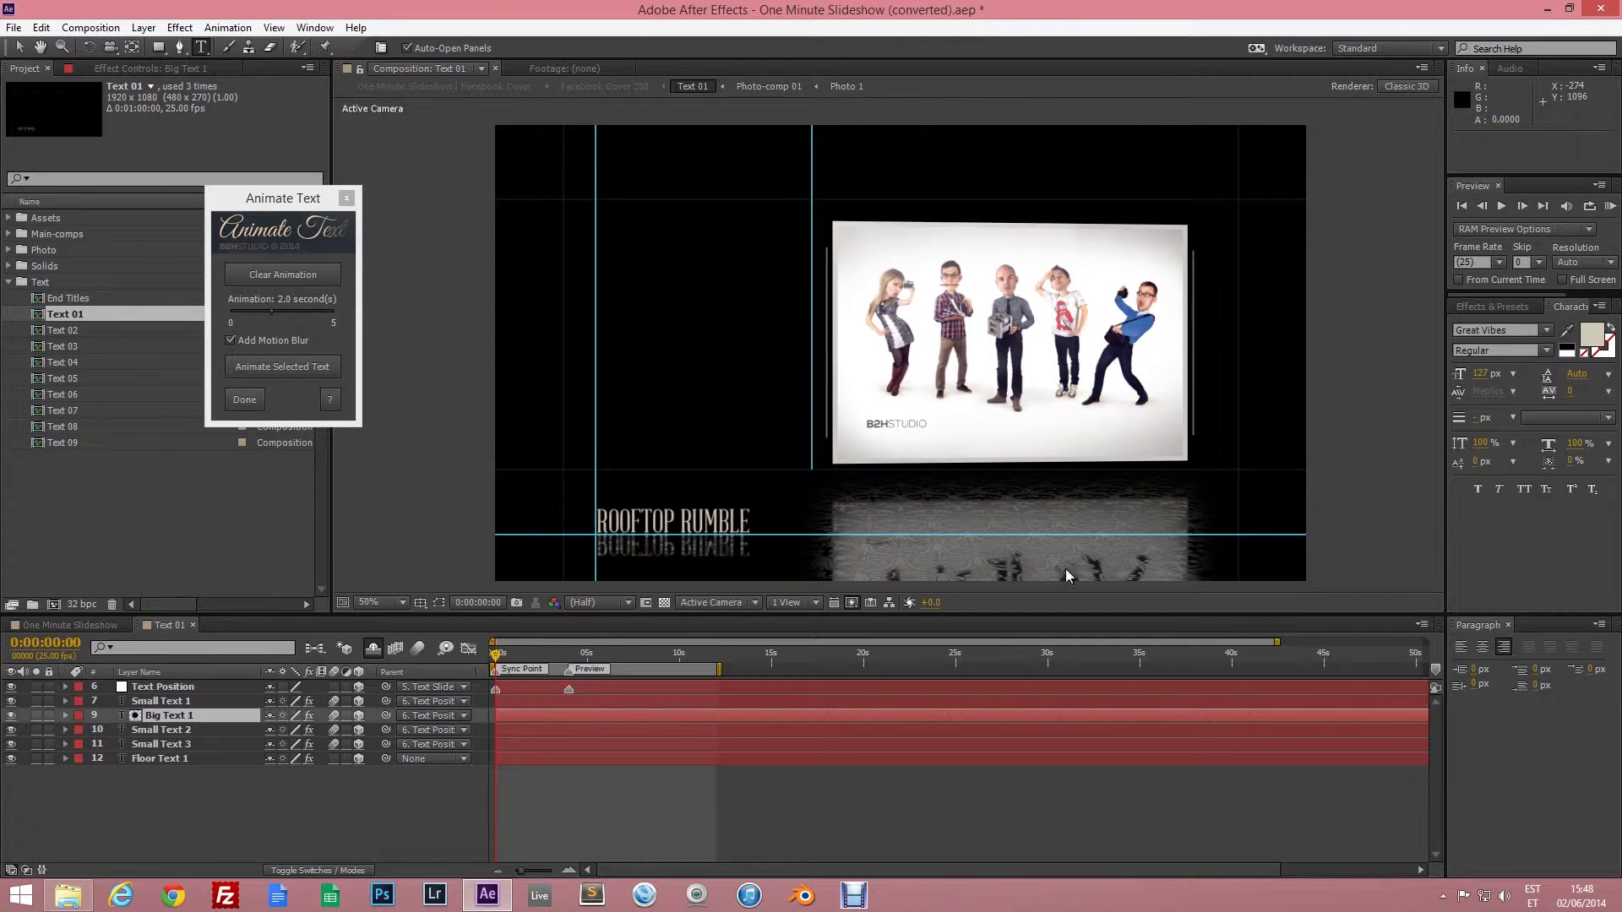
Play a RAM preview of the Text 01 animation, stop it, and finish the Animate Text script.
{"action": "left_click", "coordinate": [1607, 208]}
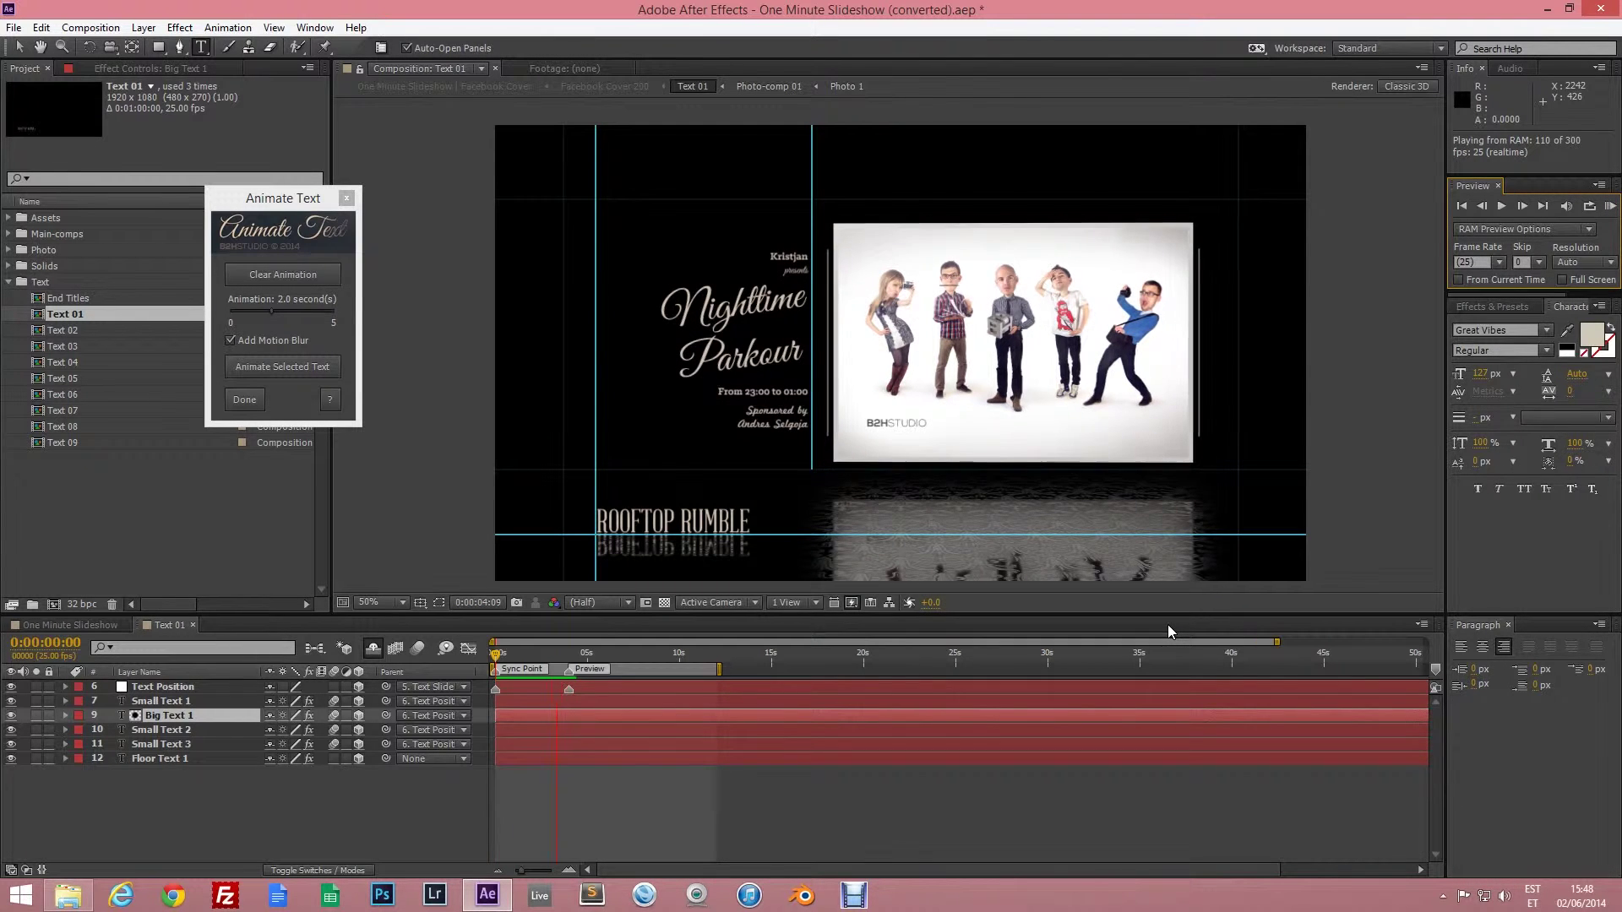
{"action": "key", "text": "space"}
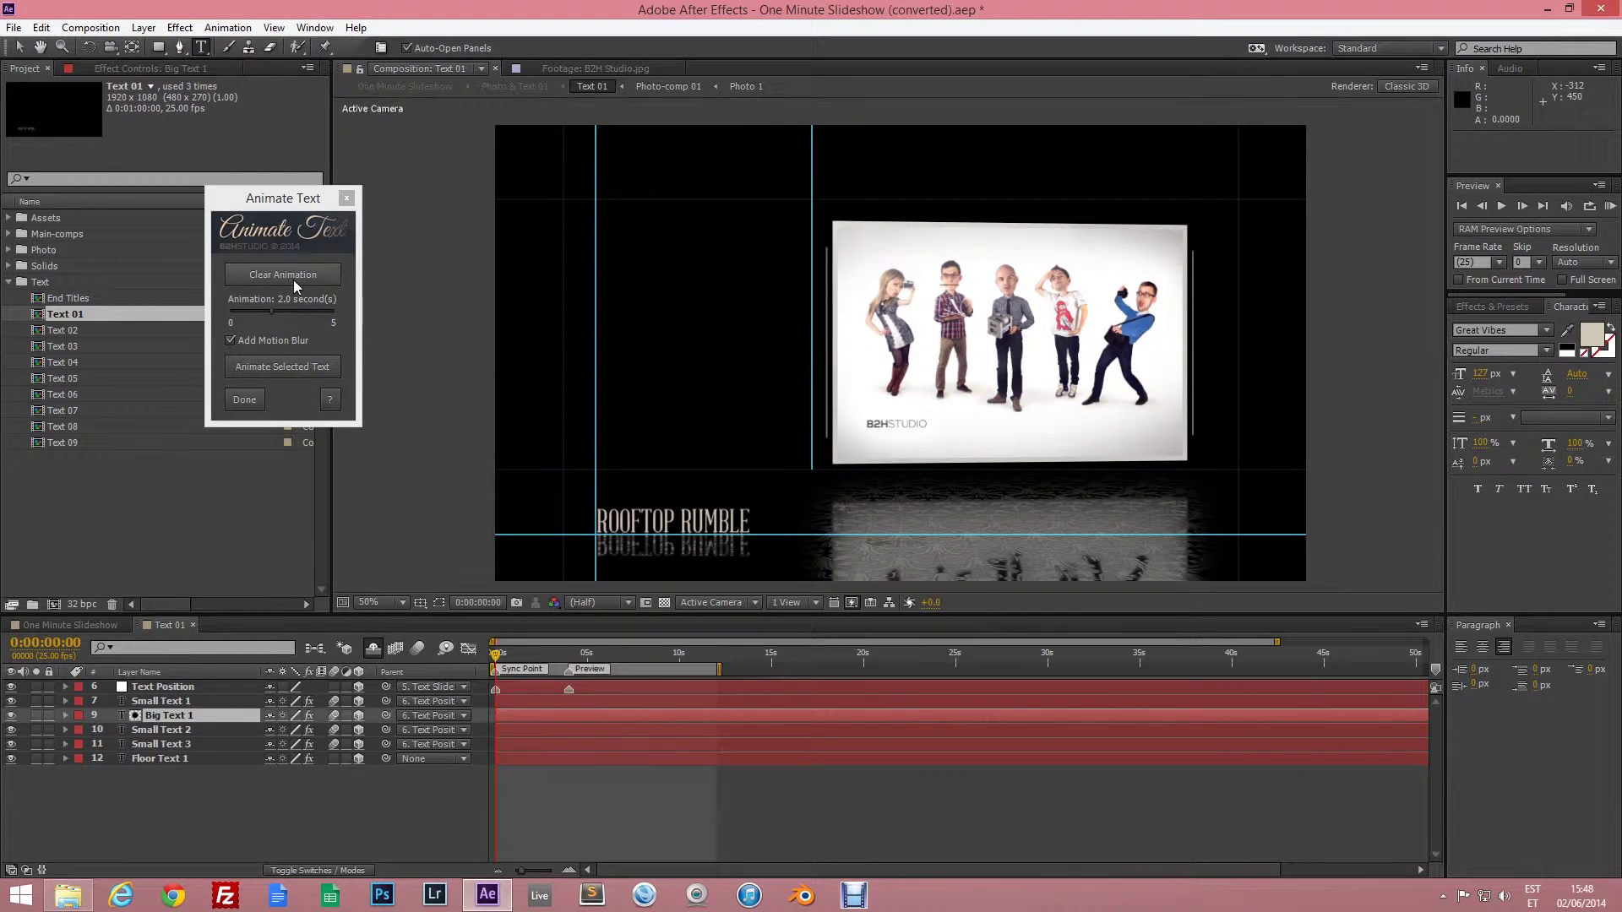
{"action": "left_click", "coordinate": [247, 400]}
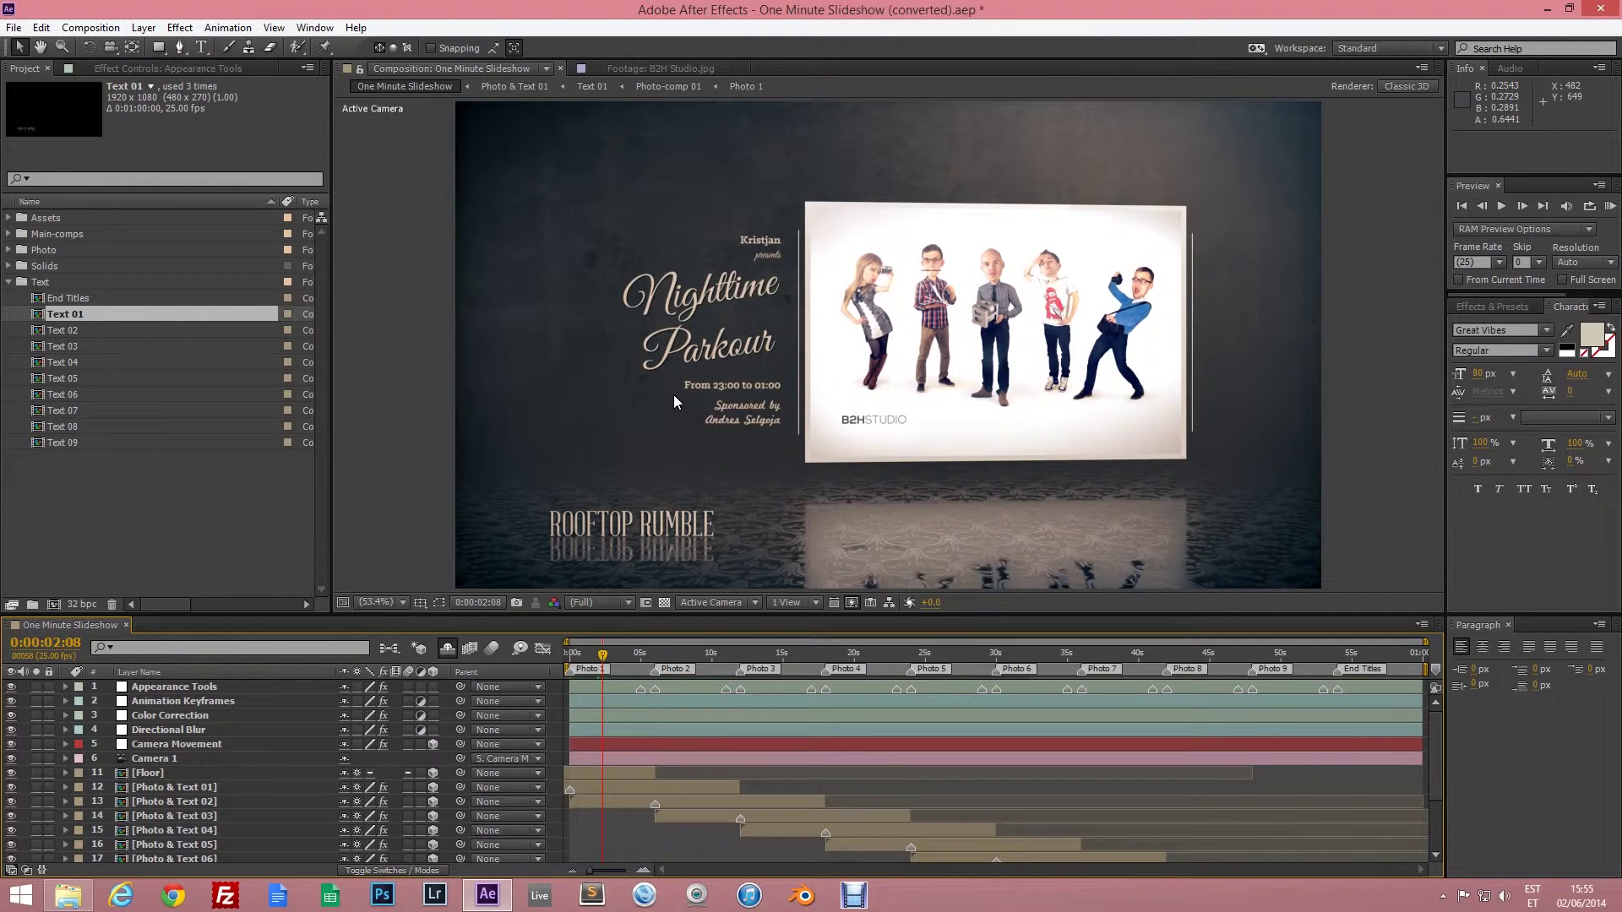
Expand the Appearance Tools effects and sample a light Background Color from the photo at the first frame of the slideshow.
{"action": "left_click", "coordinate": [66, 687]}
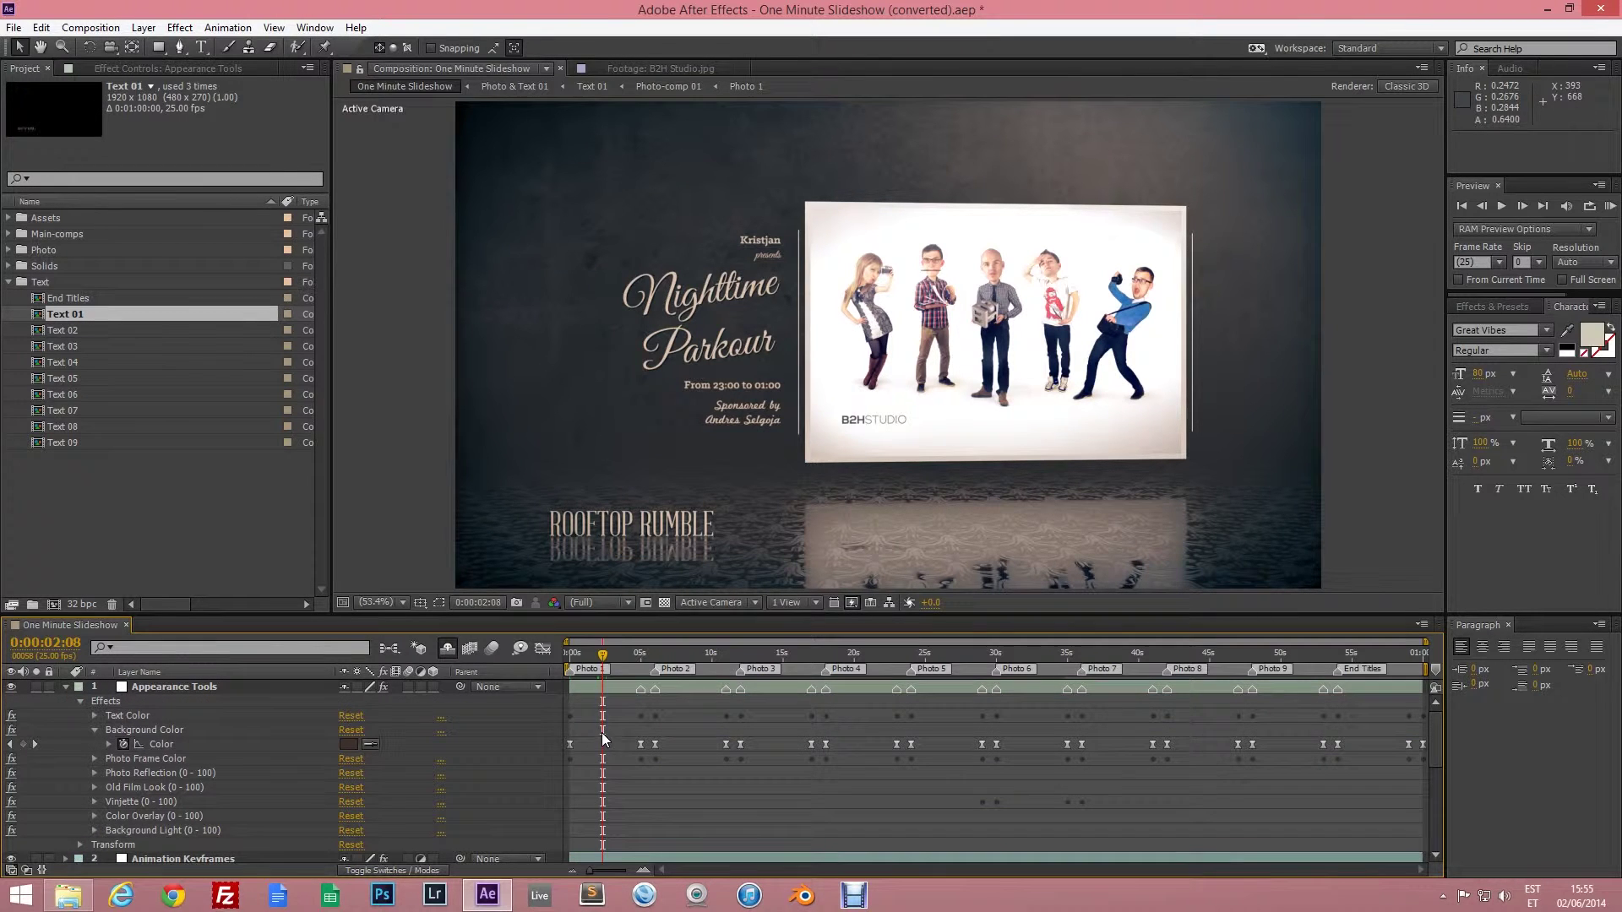
{"action": "key", "text": "Home"}
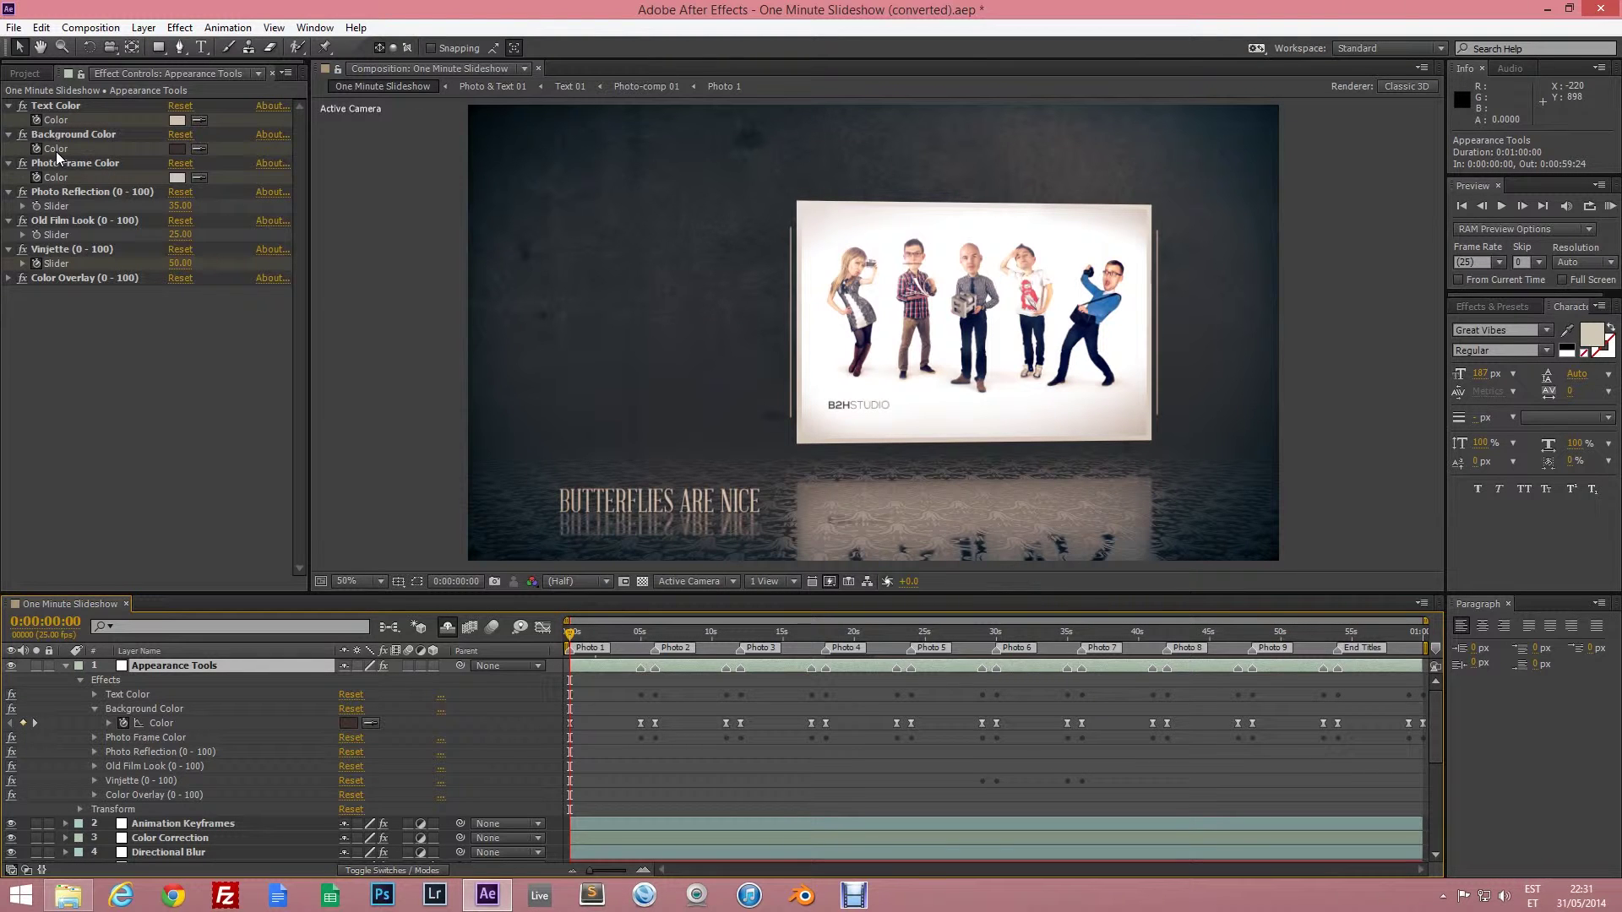
{"action": "left_click", "coordinate": [372, 723]}
{"action": "left_click", "coordinate": [830, 374]}
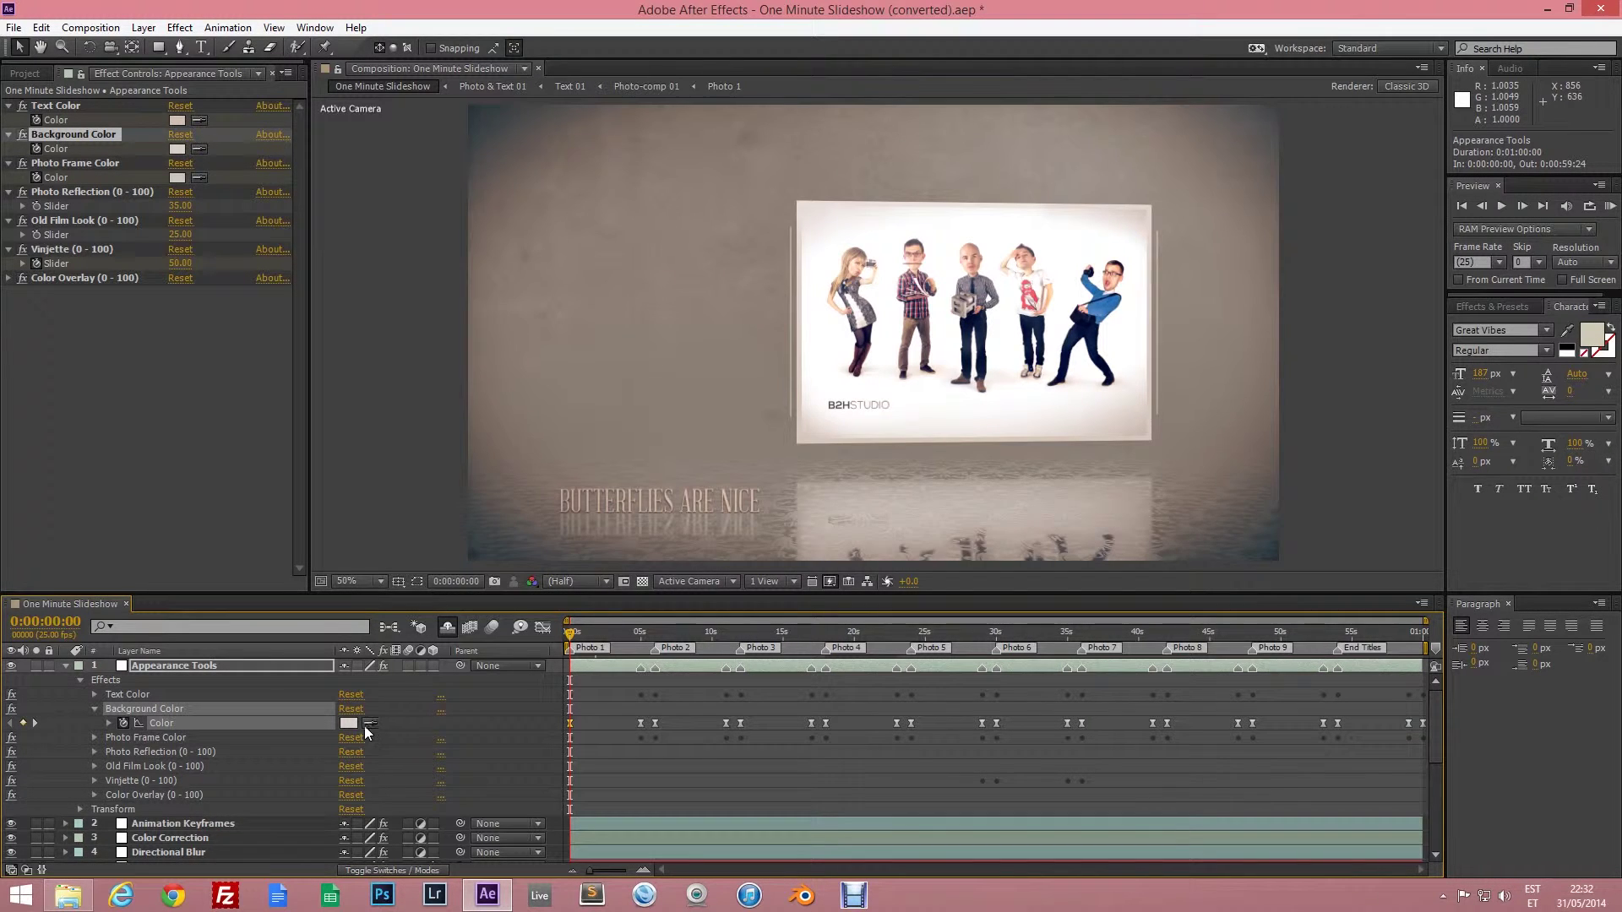
Set the Background Color at the first frame to the dark brown-grey 4E4945.
{"action": "left_click", "coordinate": [348, 724]}
{"action": "type", "text": "514C47"}
{"action": "left_click", "coordinate": [1150, 449]}
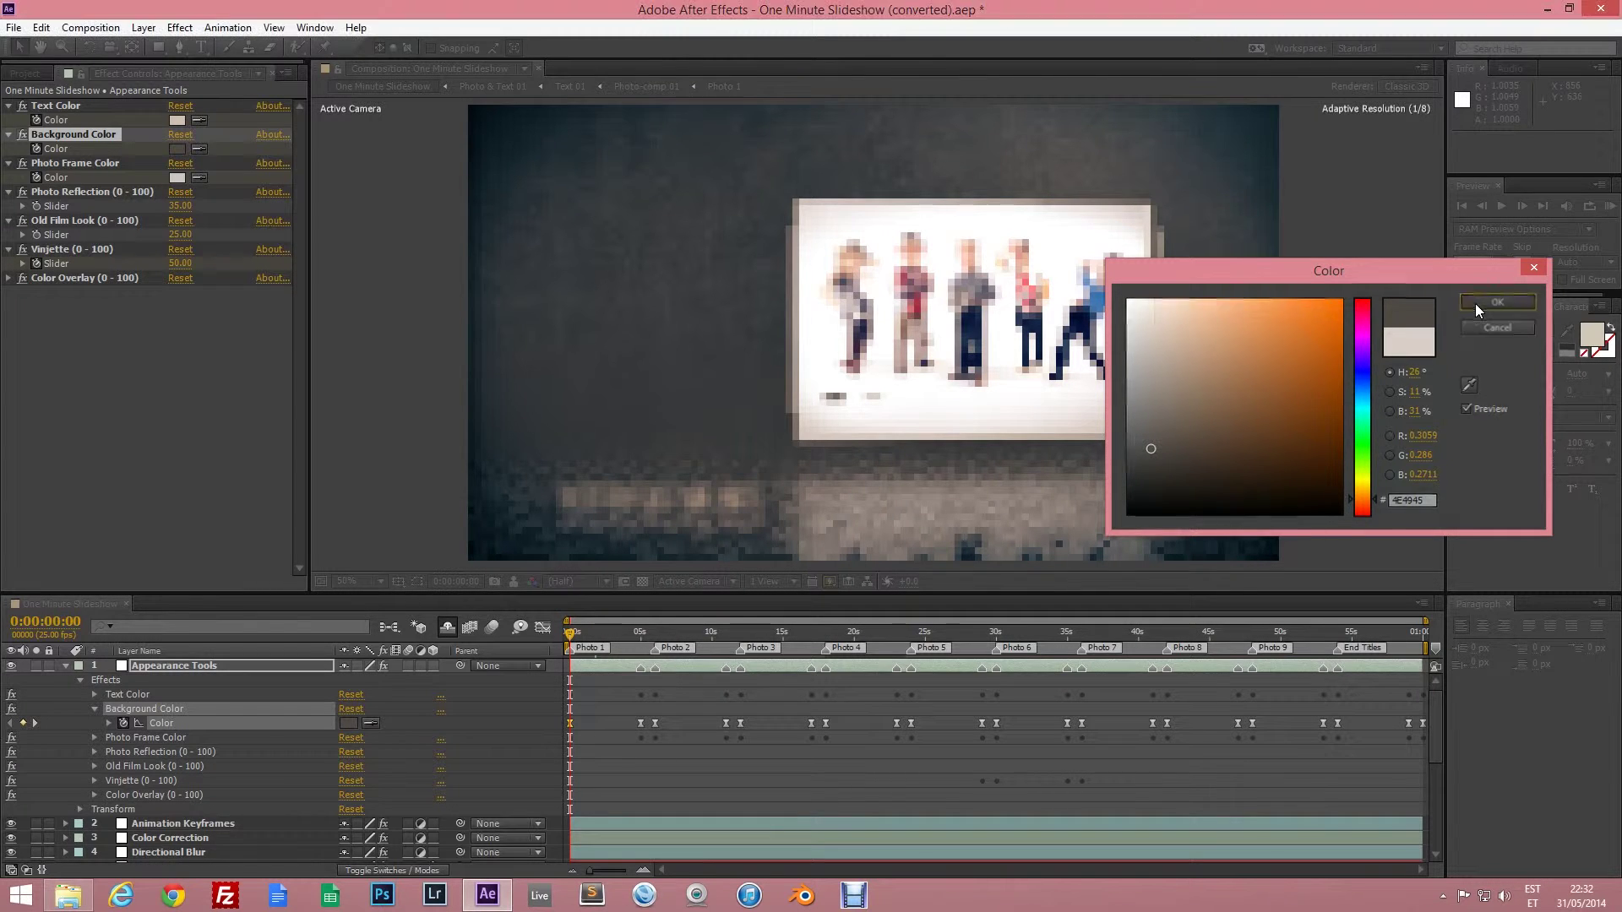
{"action": "left_click", "coordinate": [1497, 302]}
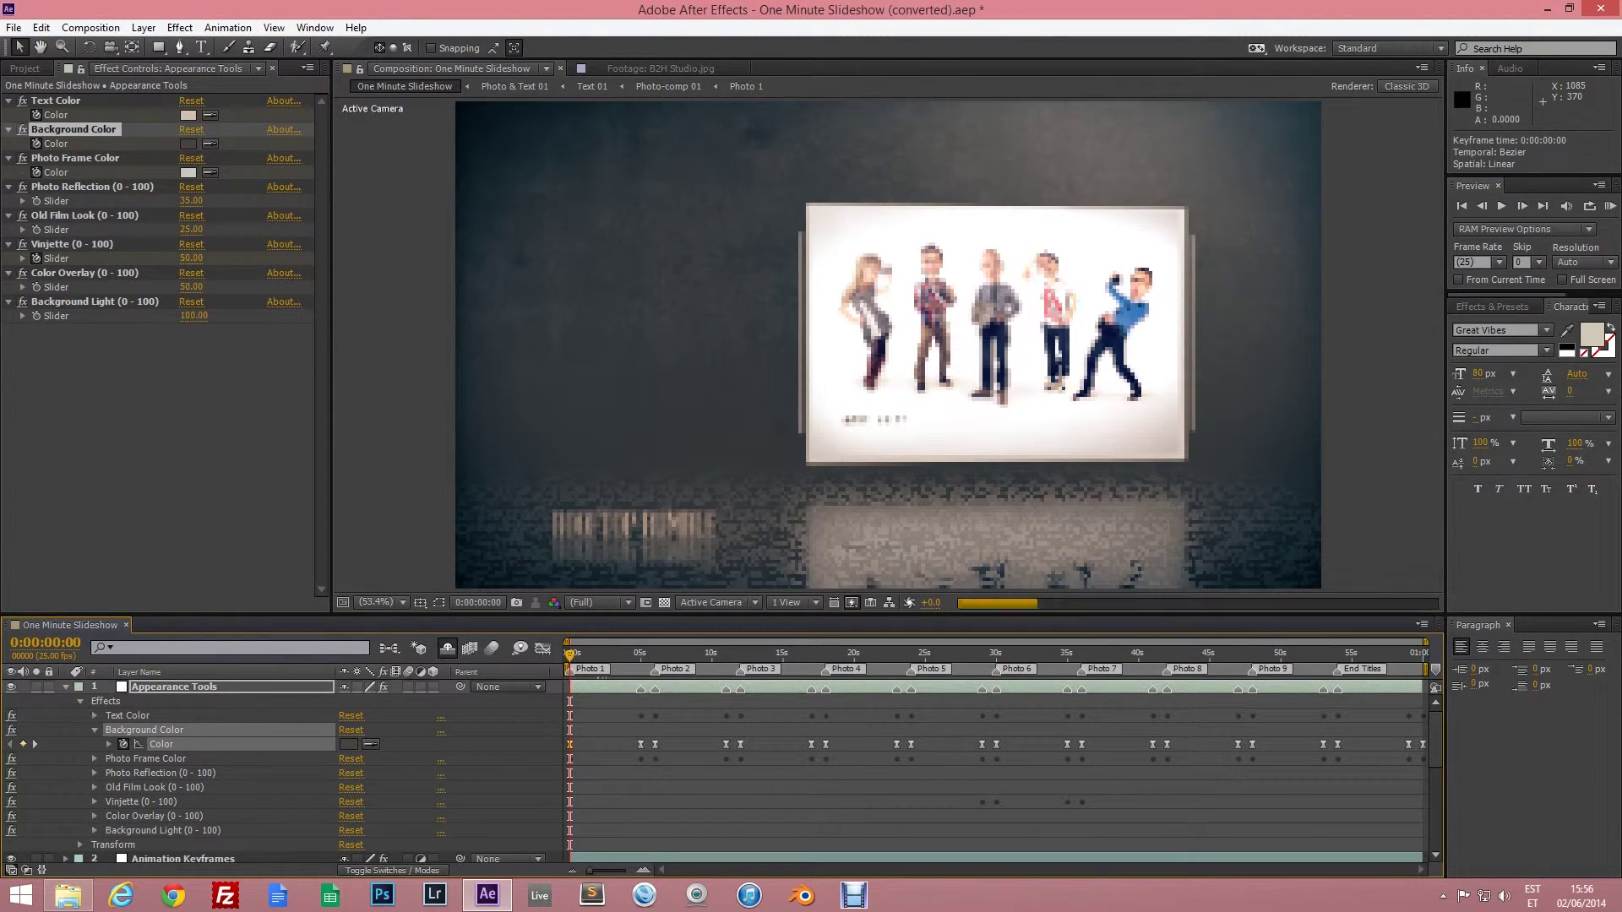
Copy the first Background Color keyframe onto the keyframe at 0:00:05:00 and select the whole Background Color property.
{"action": "key", "text": "ctrl+c"}
{"action": "key", "text": "ctrl+v"}
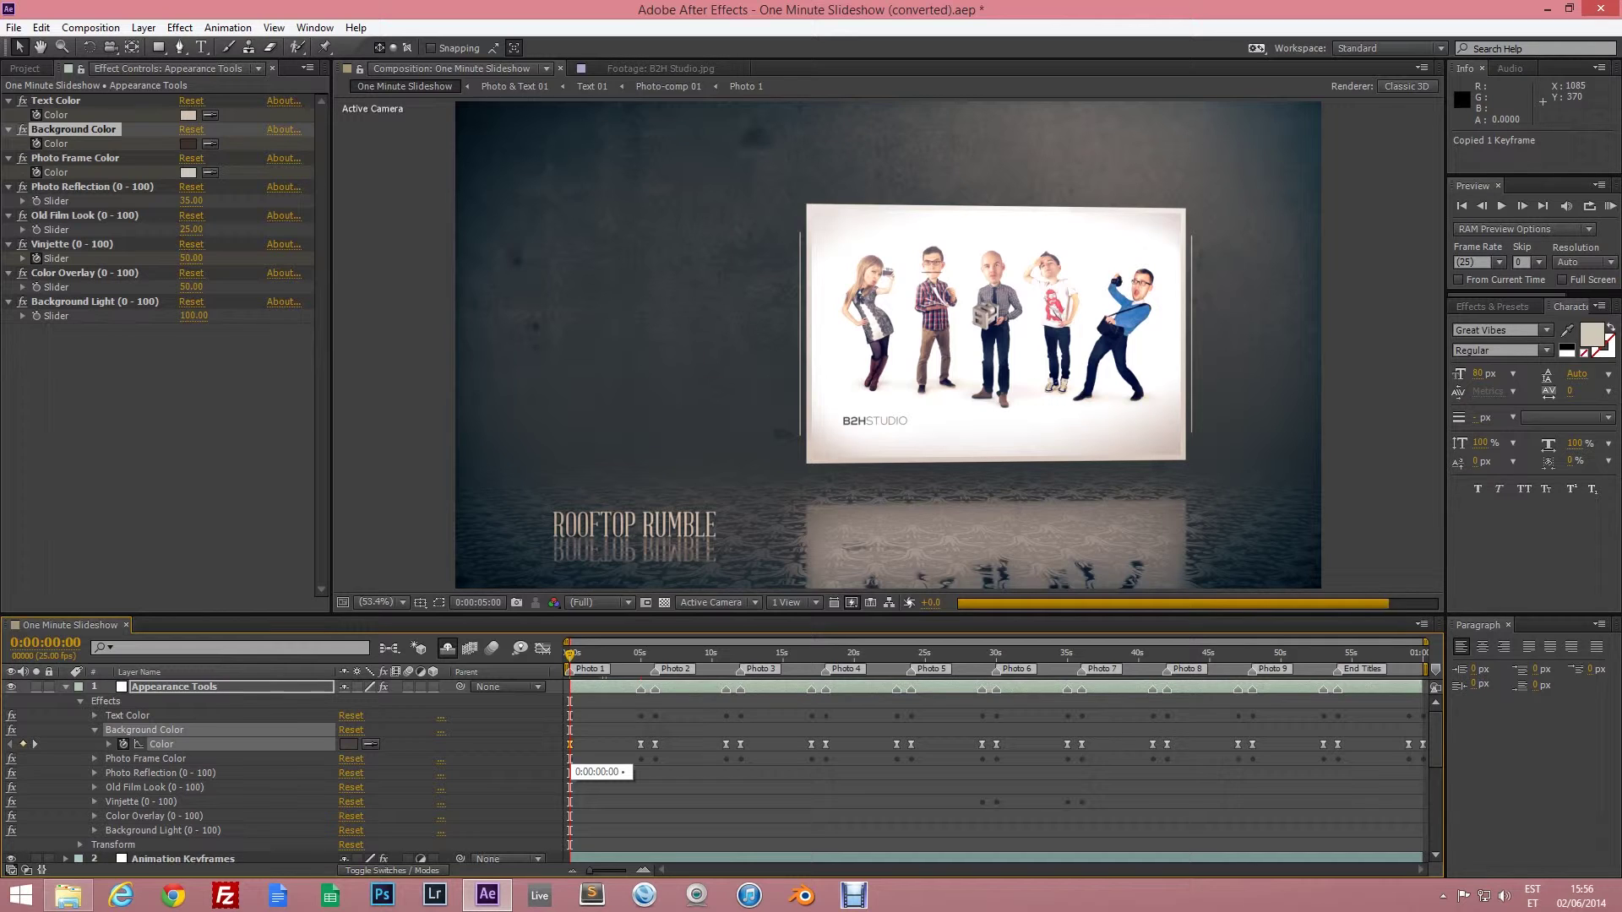
{"action": "key", "text": "k"}
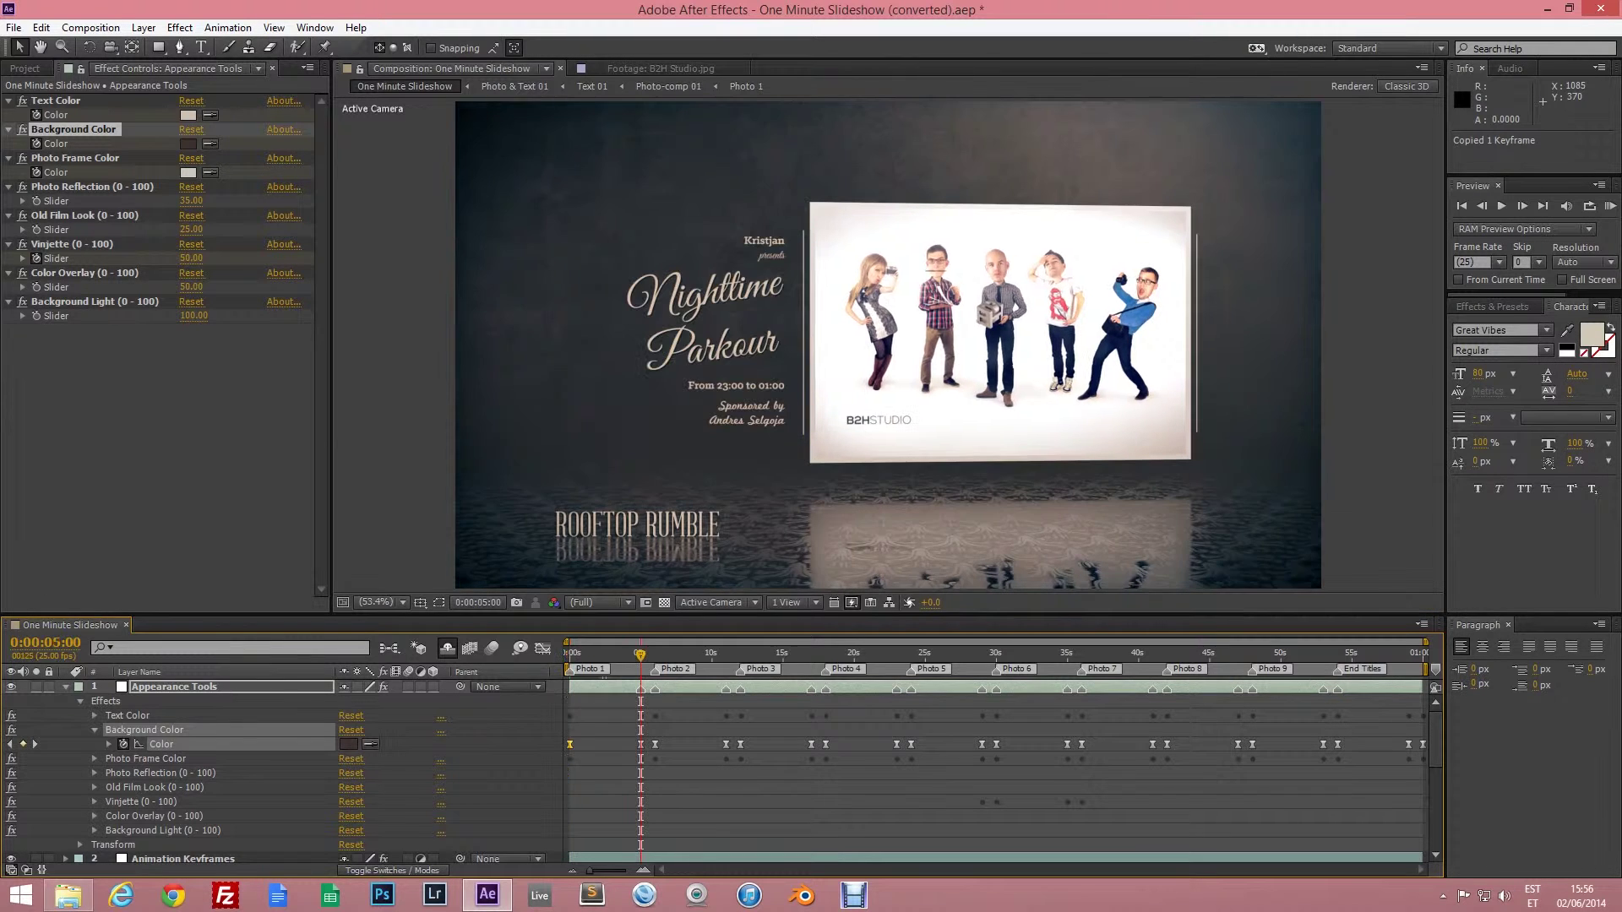
{"action": "key", "text": "ctrl+v"}
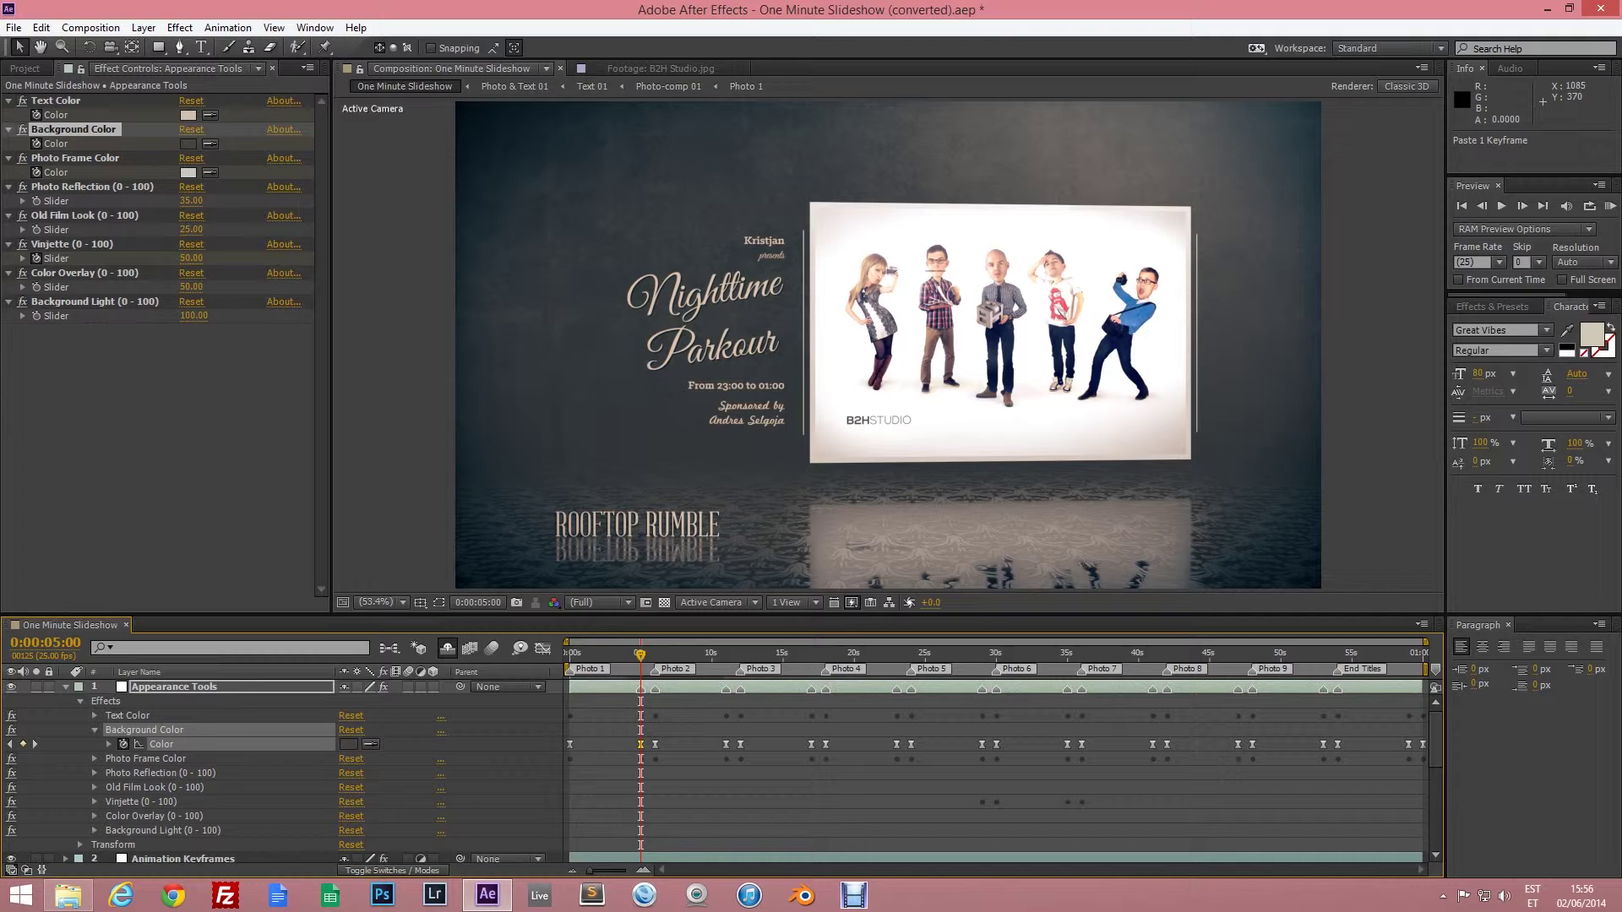
{"action": "left_click", "coordinate": [162, 748]}
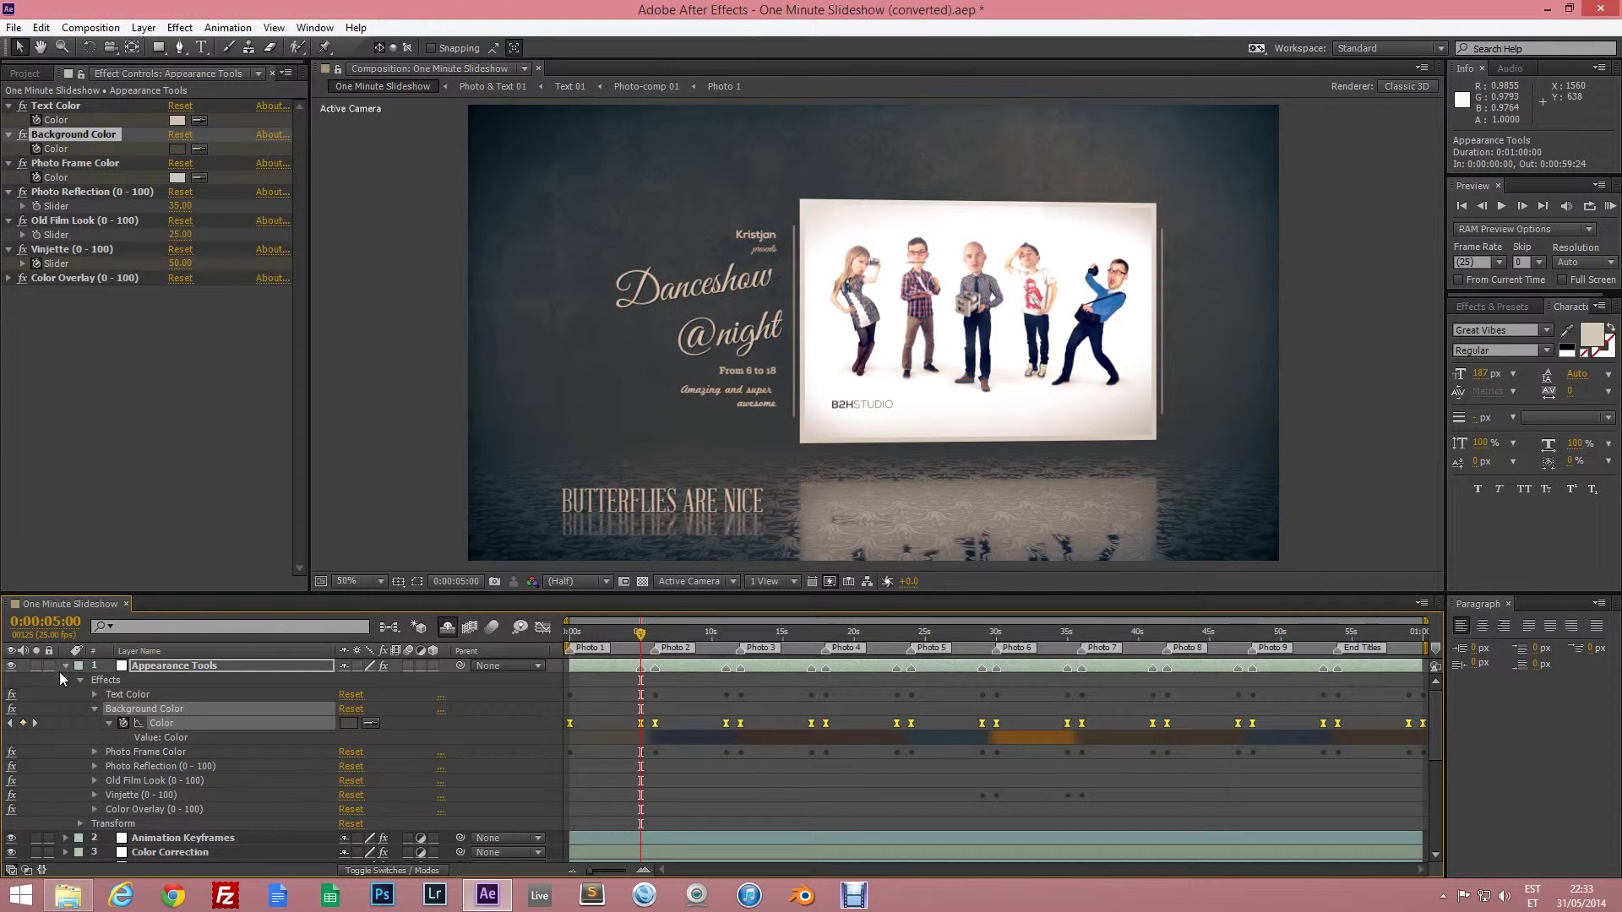
Collapse the Appearance Tools layer and add the One Minute Slideshow composition to the render queue.
{"action": "left_click", "coordinate": [65, 666]}
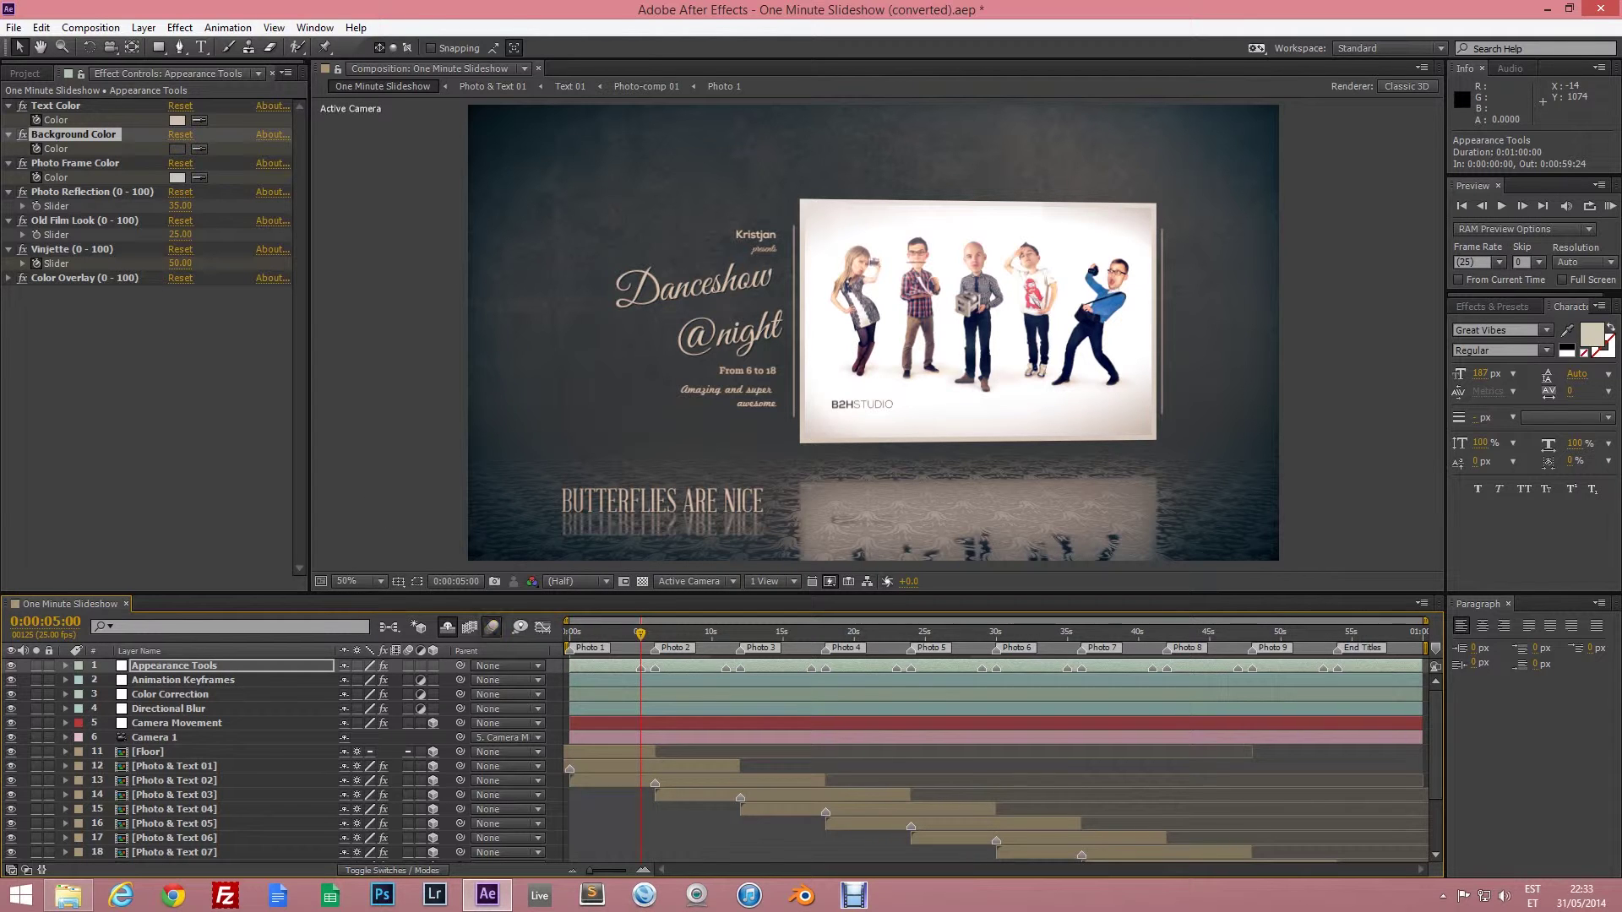
{"action": "left_click", "coordinate": [88, 30]}
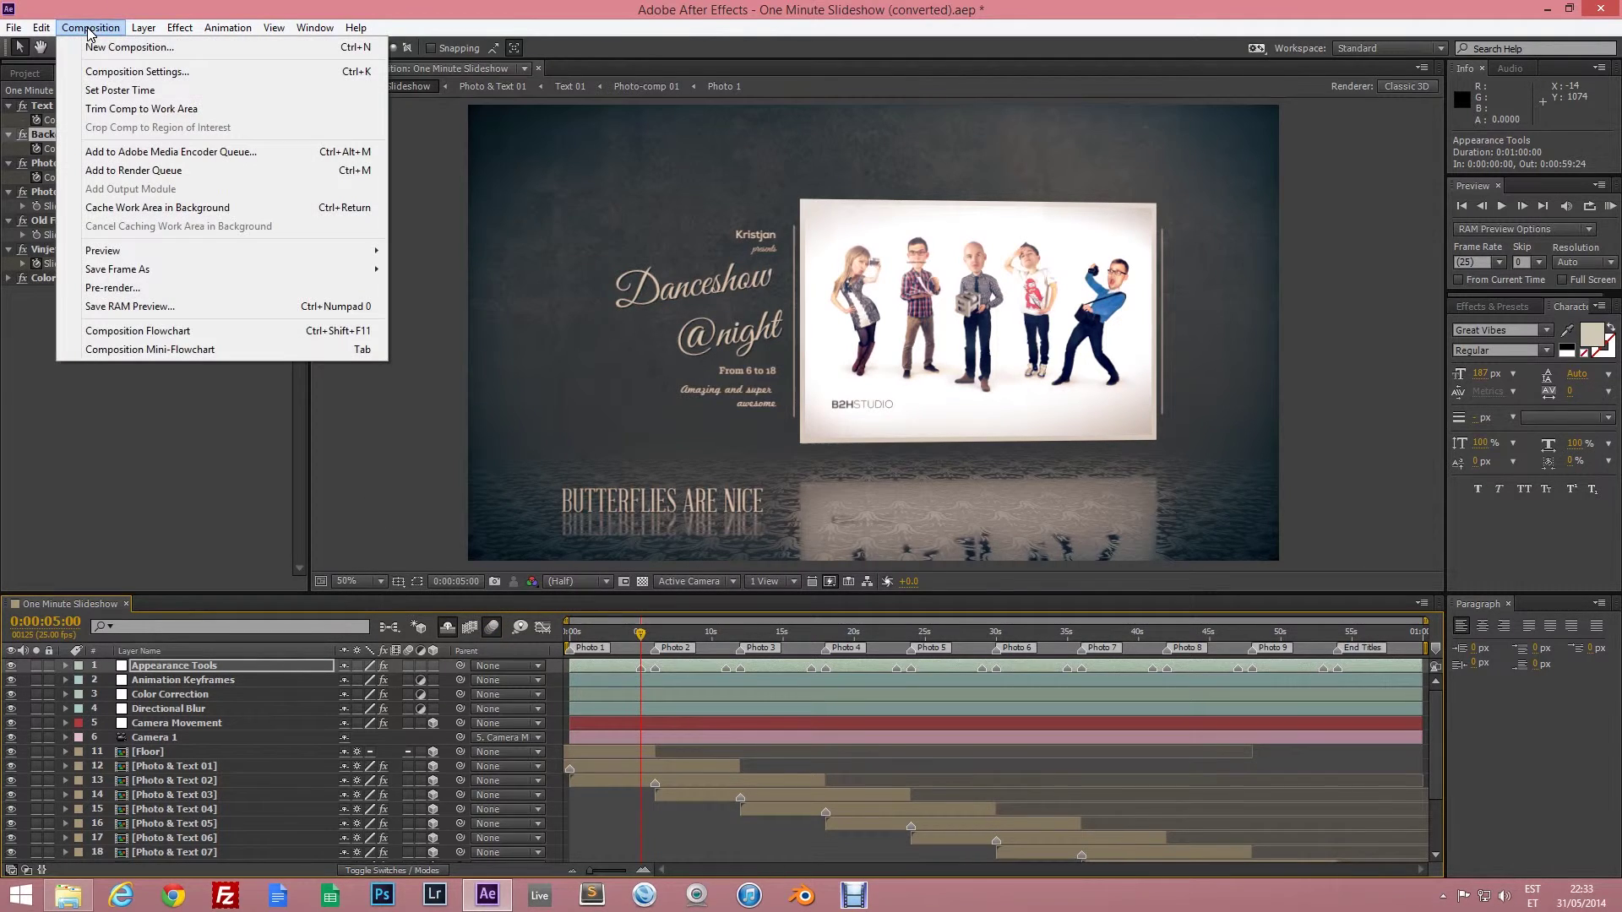
{"action": "left_click", "coordinate": [134, 171]}
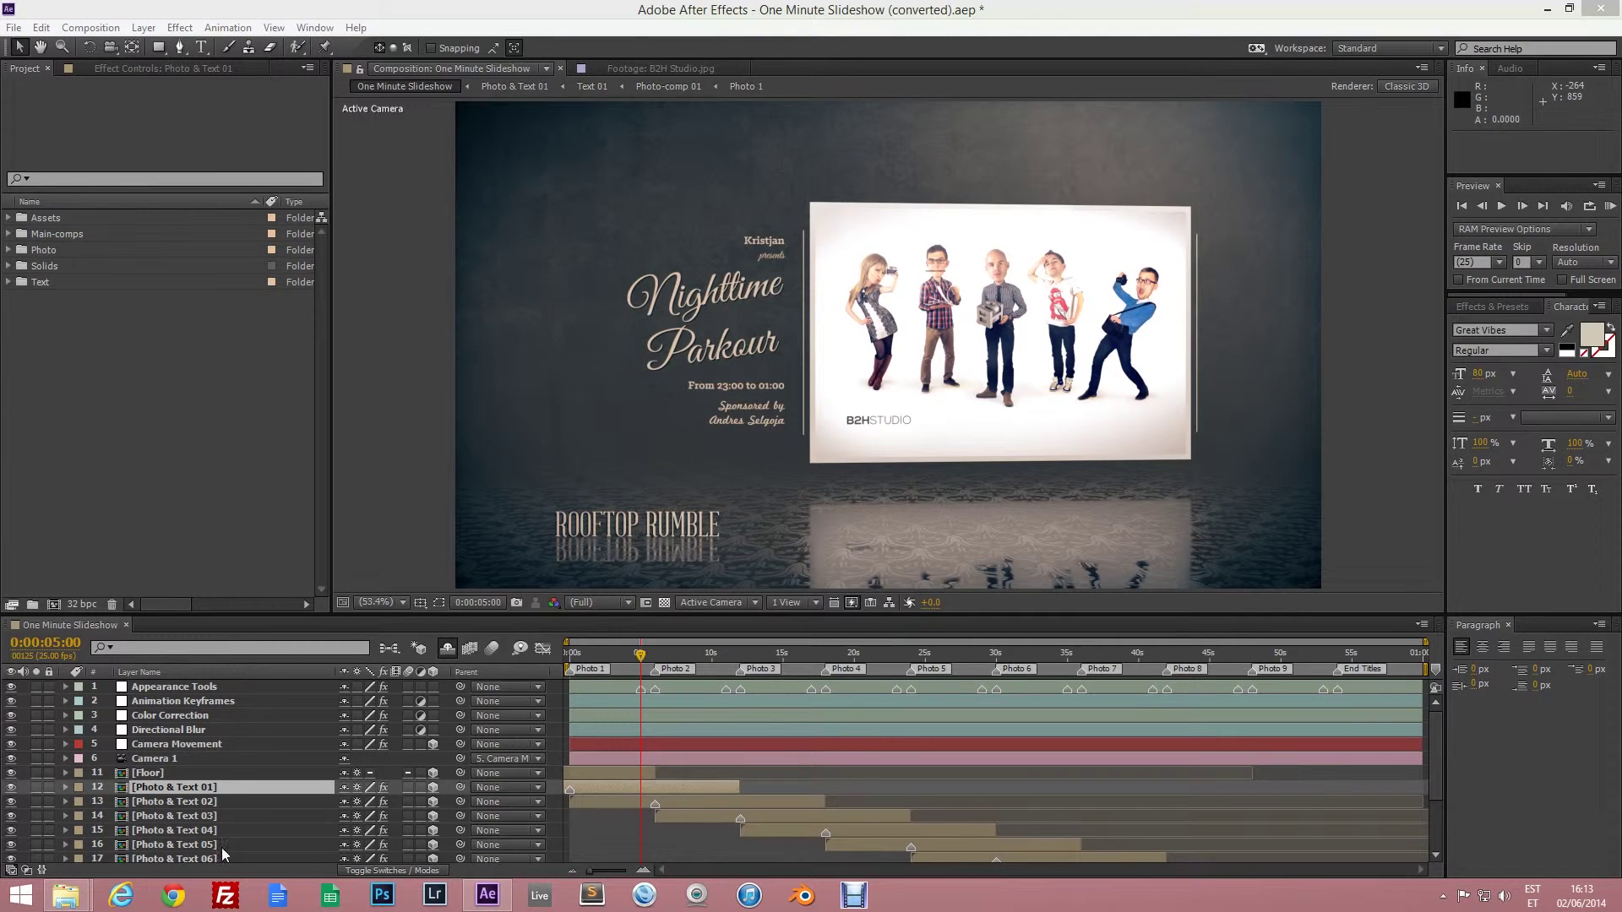
{"action": "left_click", "coordinate": [173, 896]}
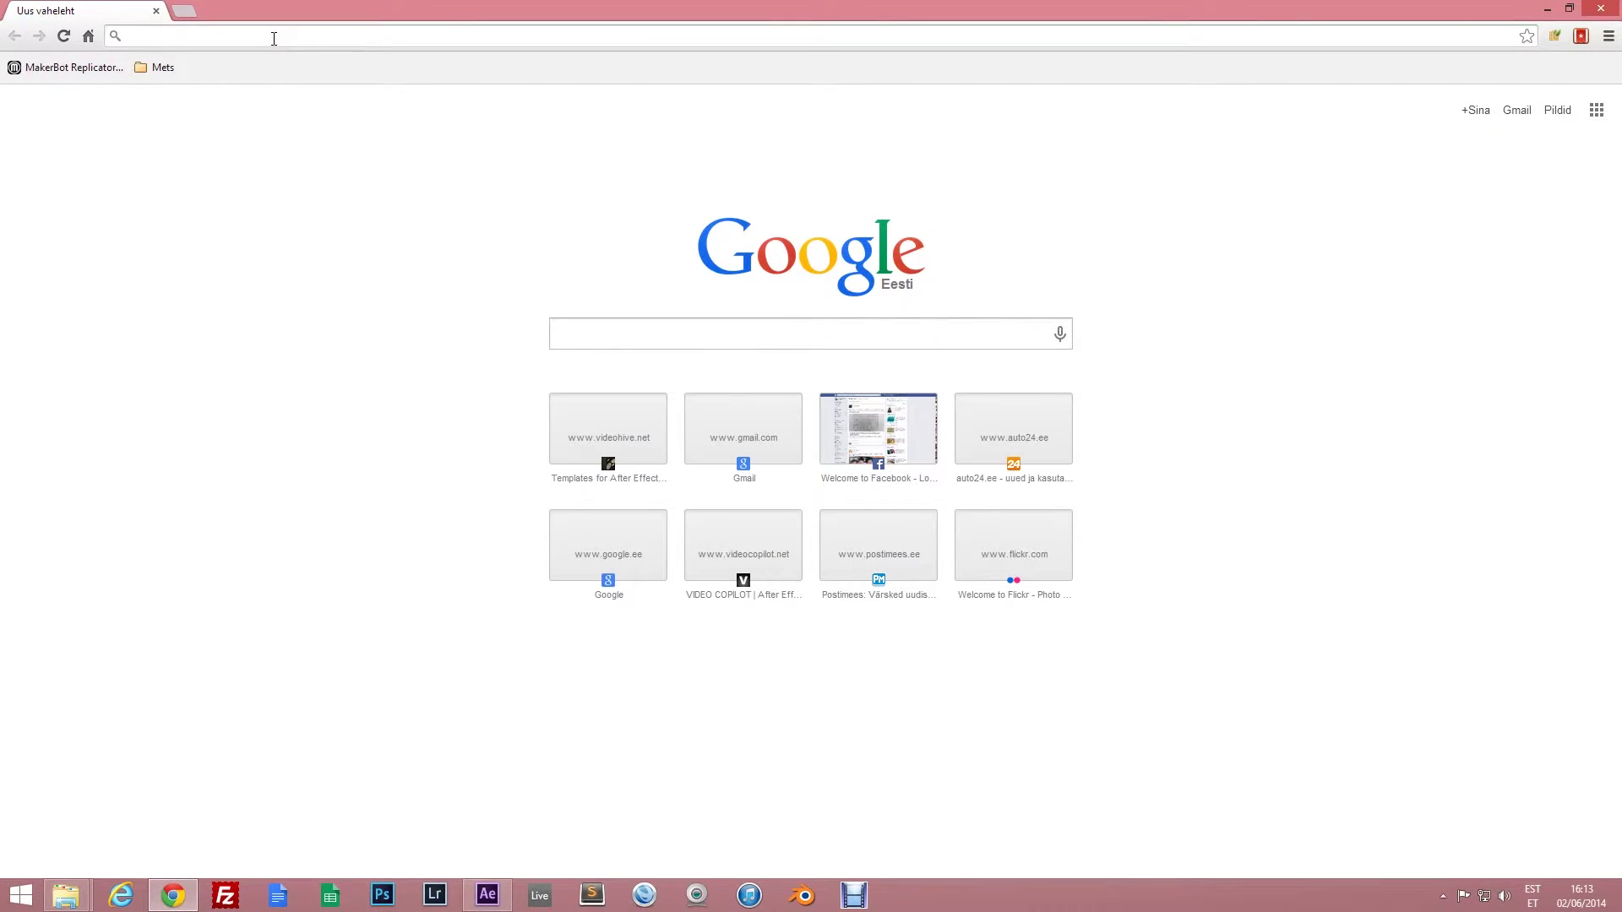
{"action": "type", "text": "b2h"}
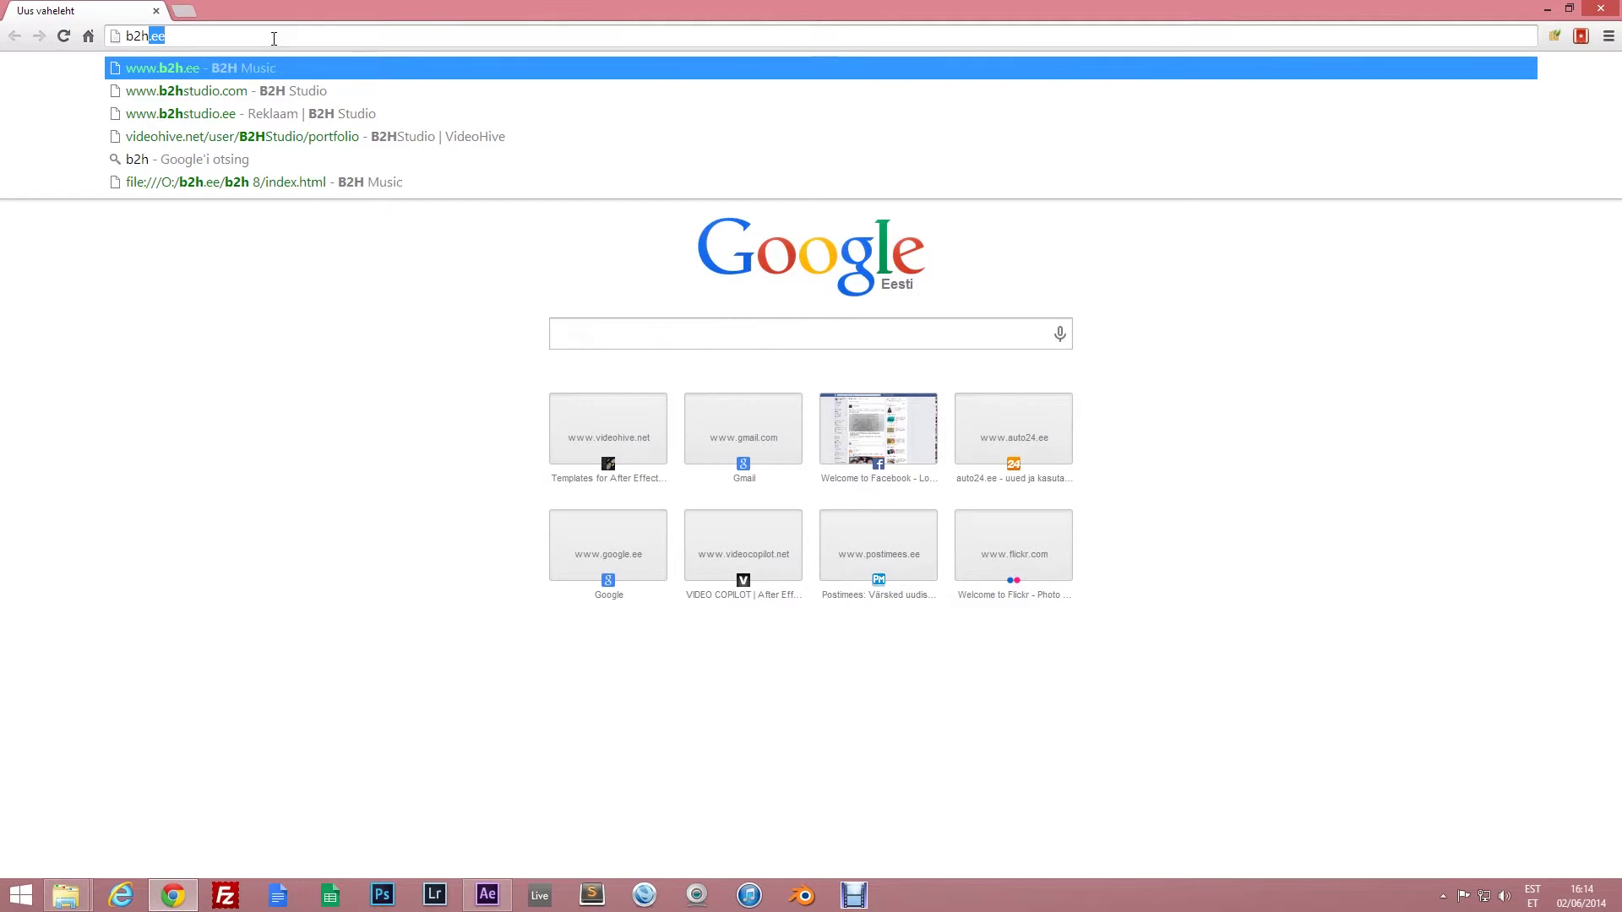
{"action": "type", "text": "studio"}
{"action": "key", "text": "Return"}
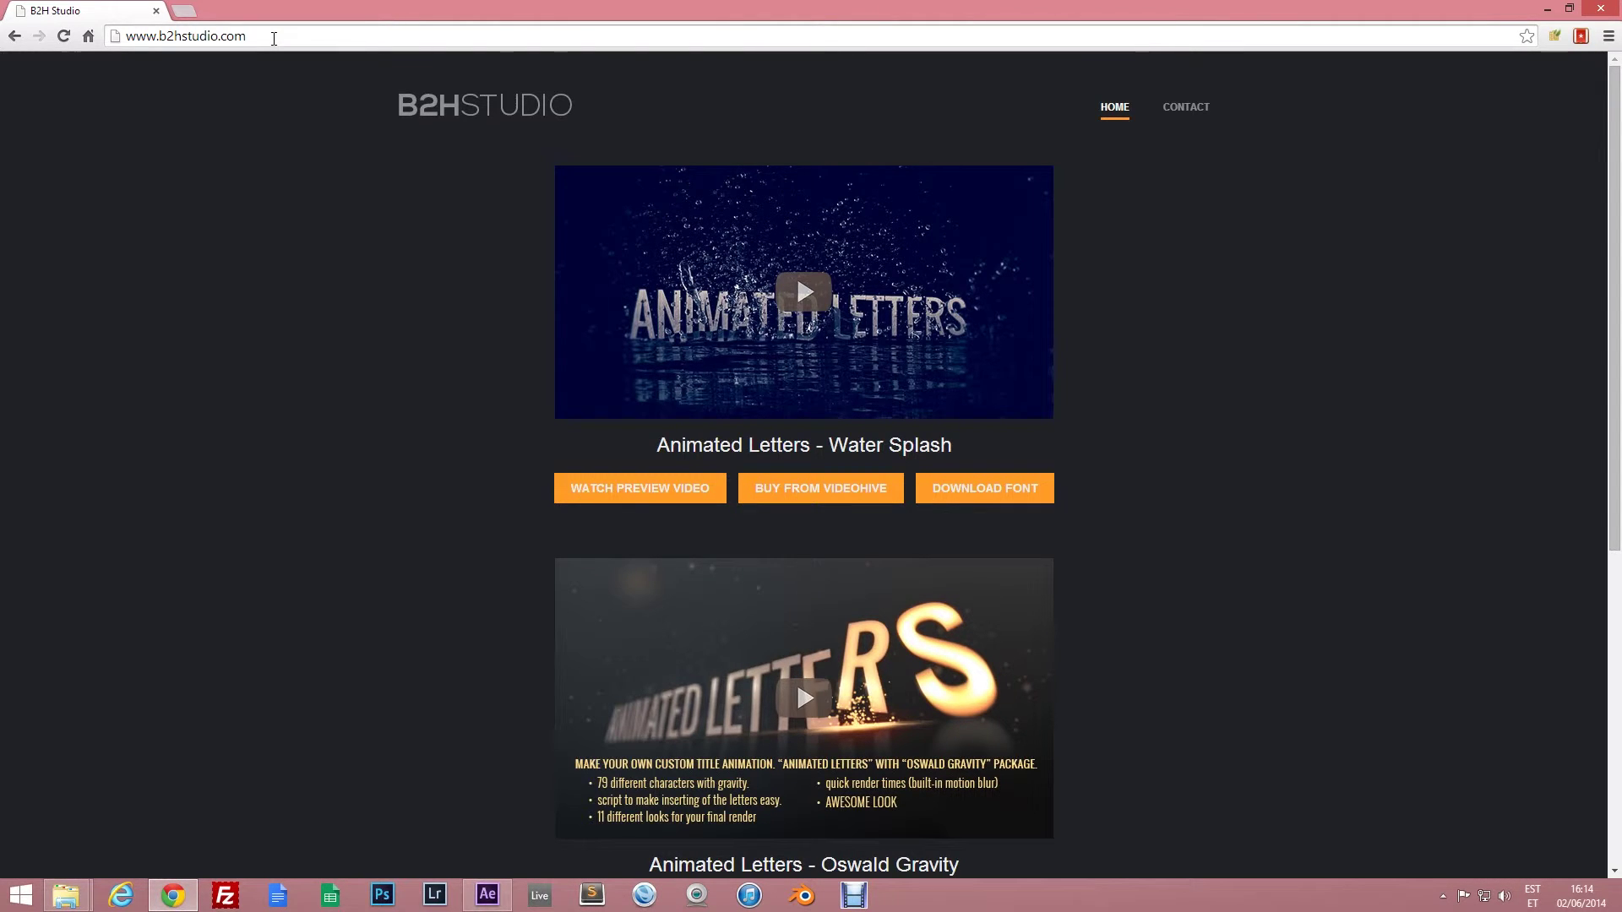
{"action": "left_click", "coordinate": [273, 38]}
{"action": "key", "text": "ctrl+v"}
{"action": "key", "text": "Return"}
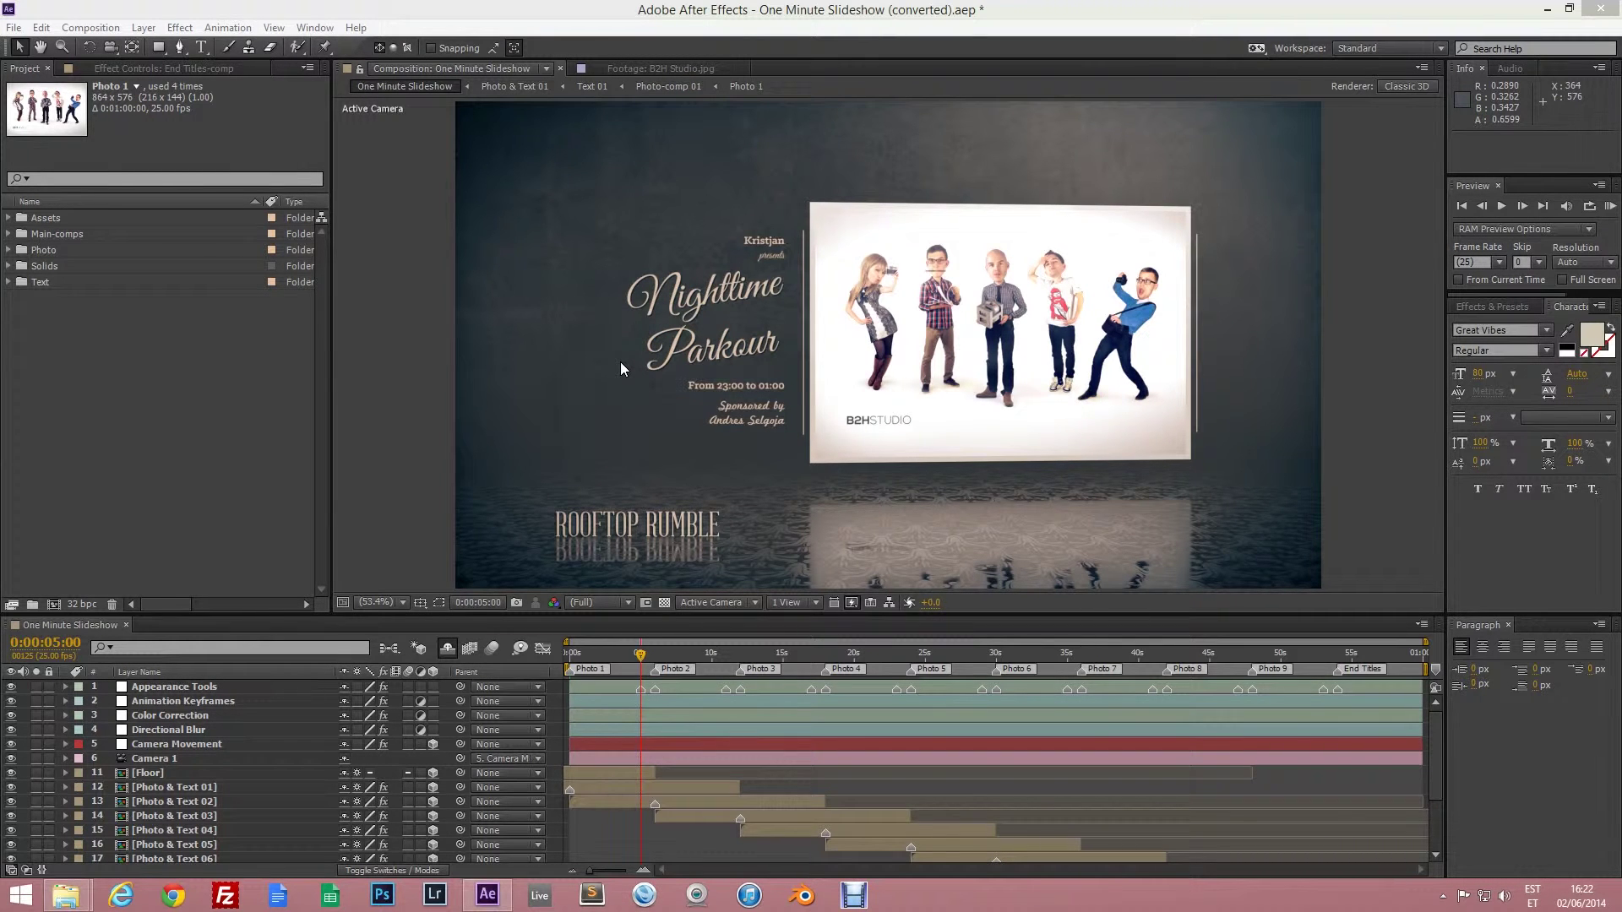
Open the Photo 1 composition from the Photo folder and fit its photo layer to the composition height.
{"action": "left_click", "coordinate": [8, 250]}
{"action": "double_click", "coordinate": [49, 267]}
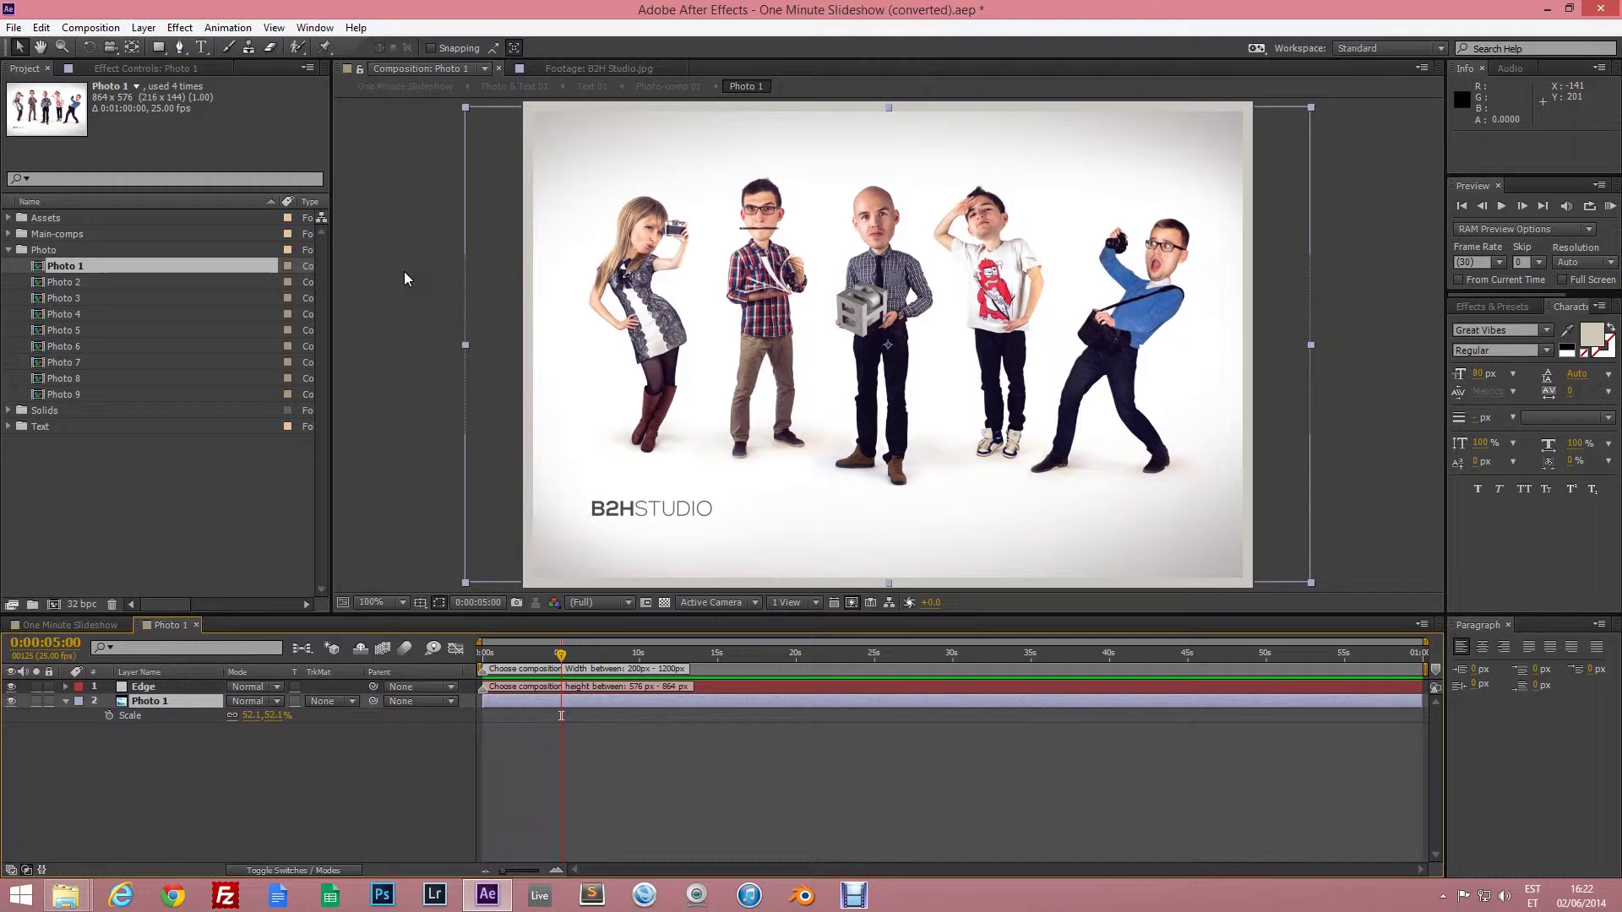
{"action": "right_click", "coordinate": [154, 700]}
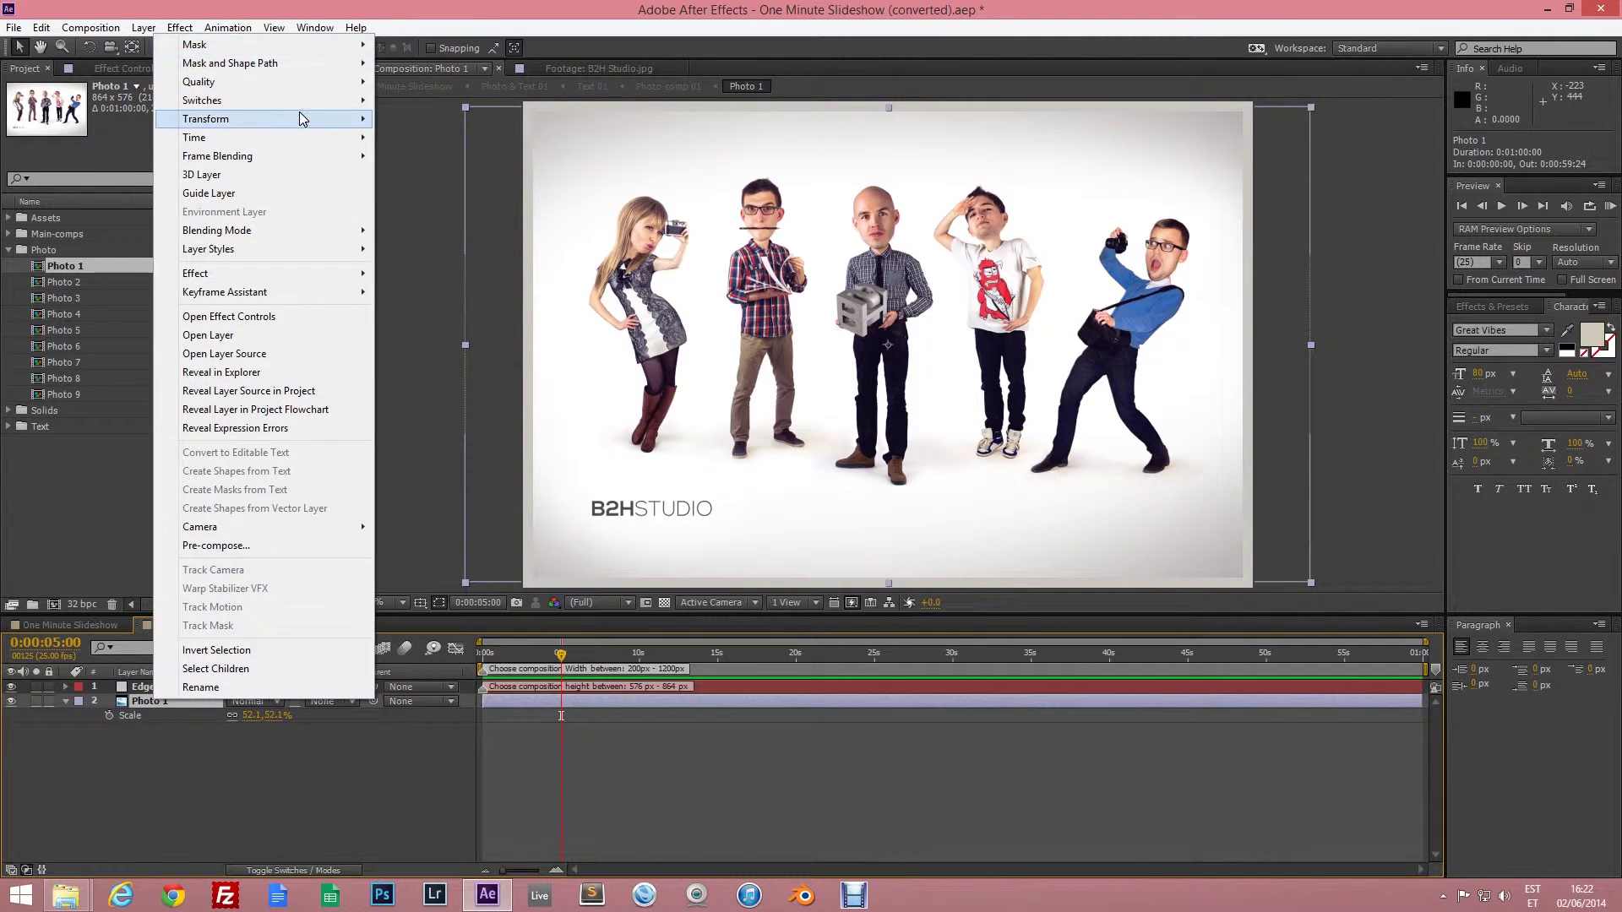
{"action": "mouse_move", "coordinate": [336, 120]}
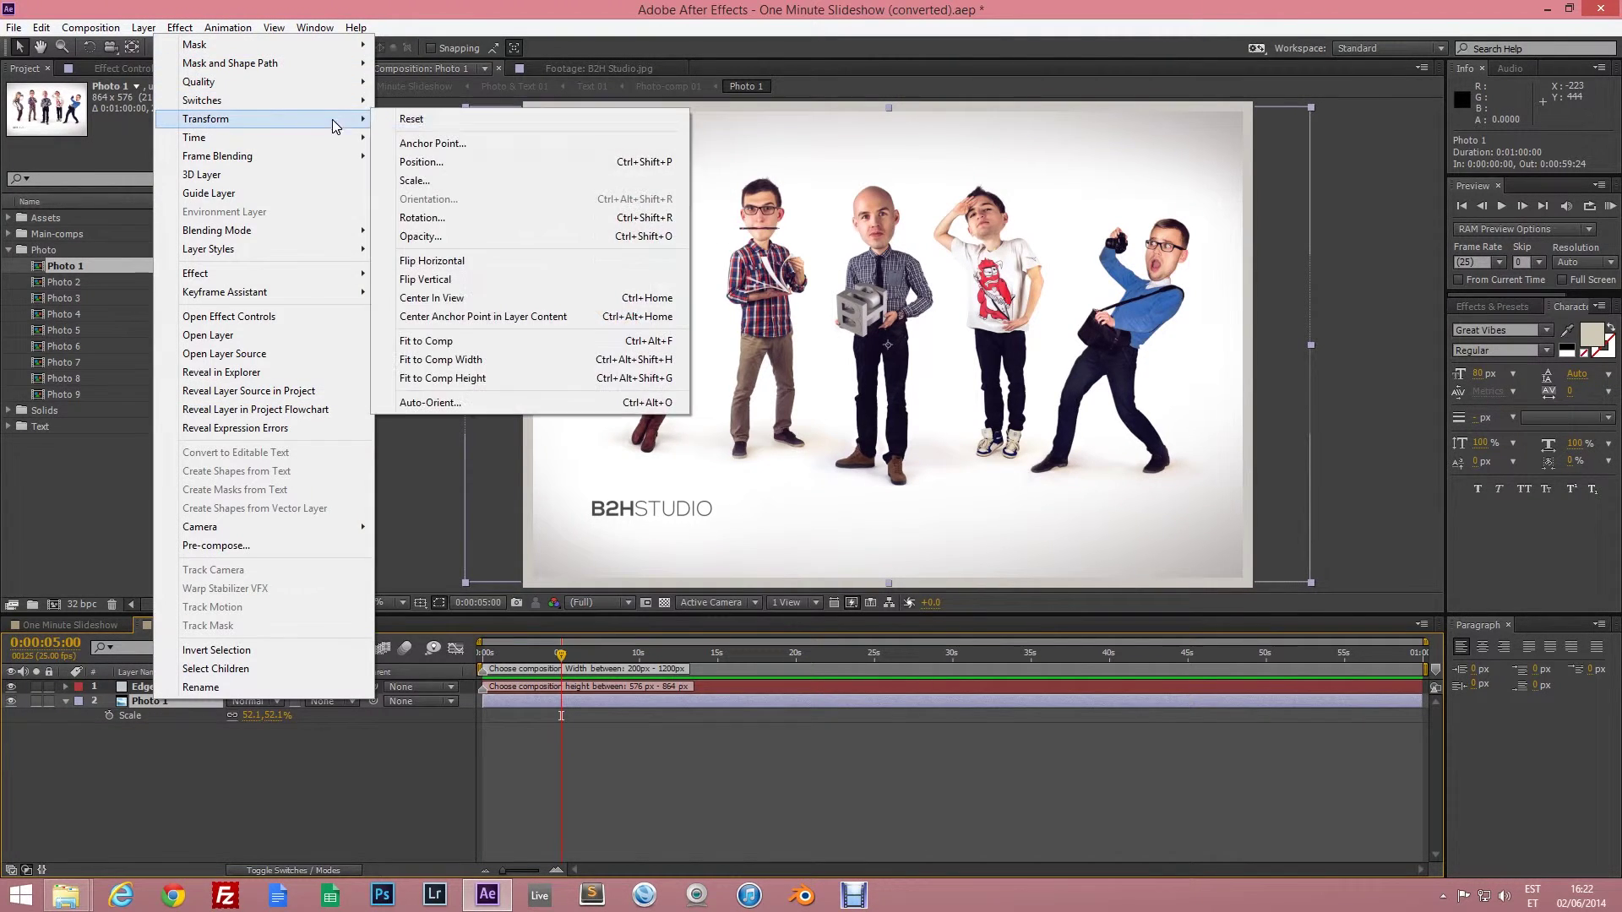
{"action": "left_click", "coordinate": [454, 381]}
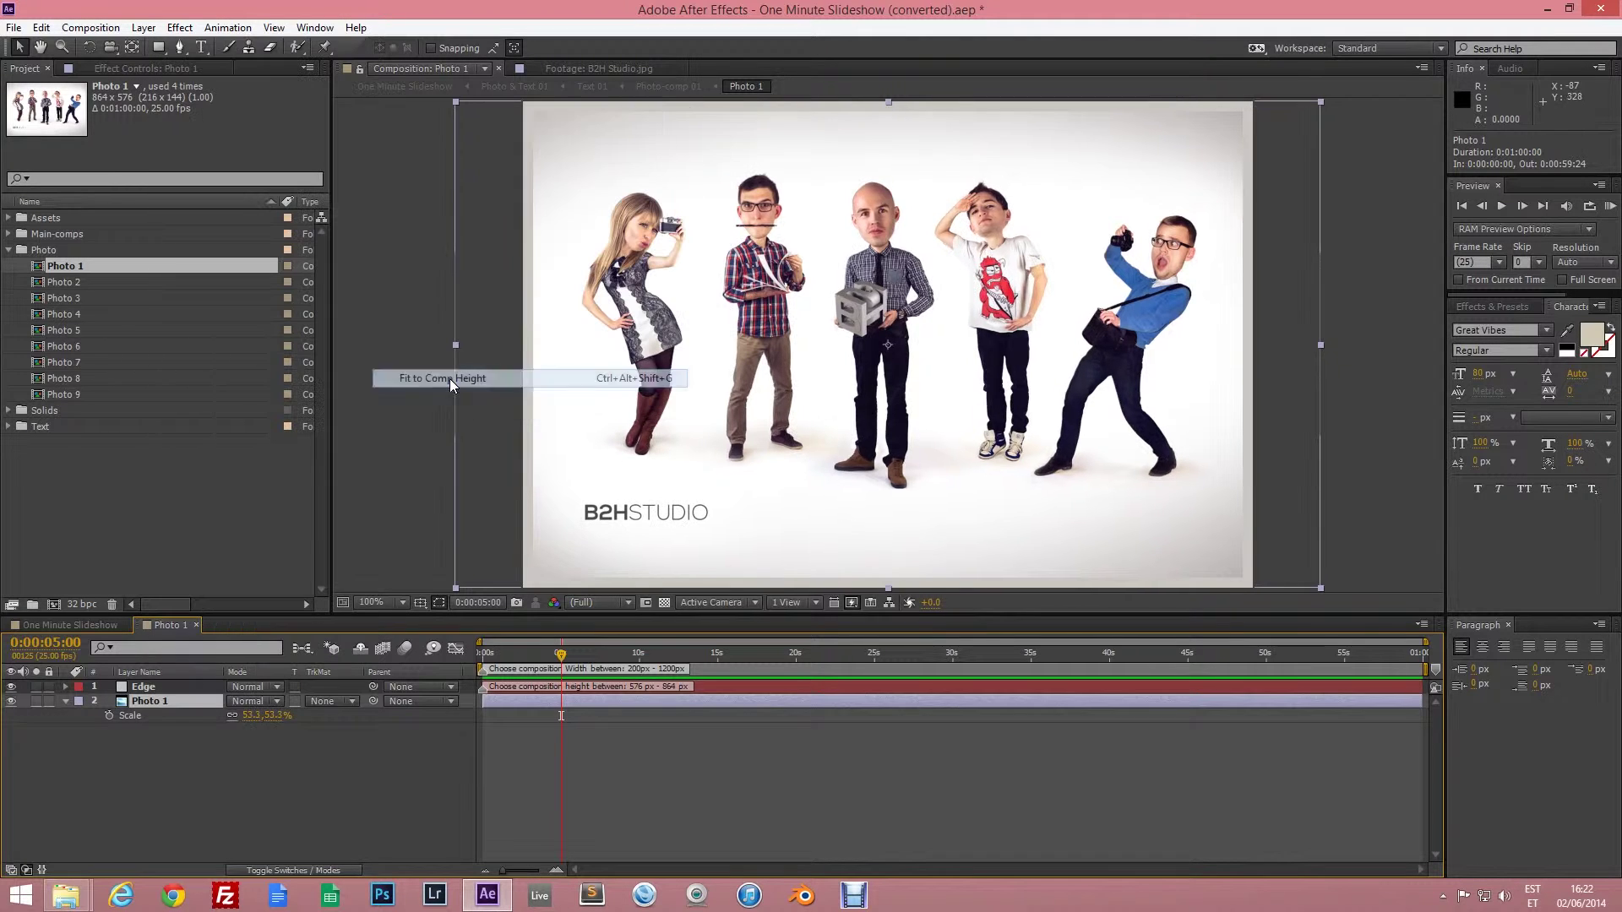
Set the Photo 1 composition's width to 1022 px in its composition settings.
{"action": "left_click", "coordinate": [90, 27]}
{"action": "left_click", "coordinate": [107, 72]}
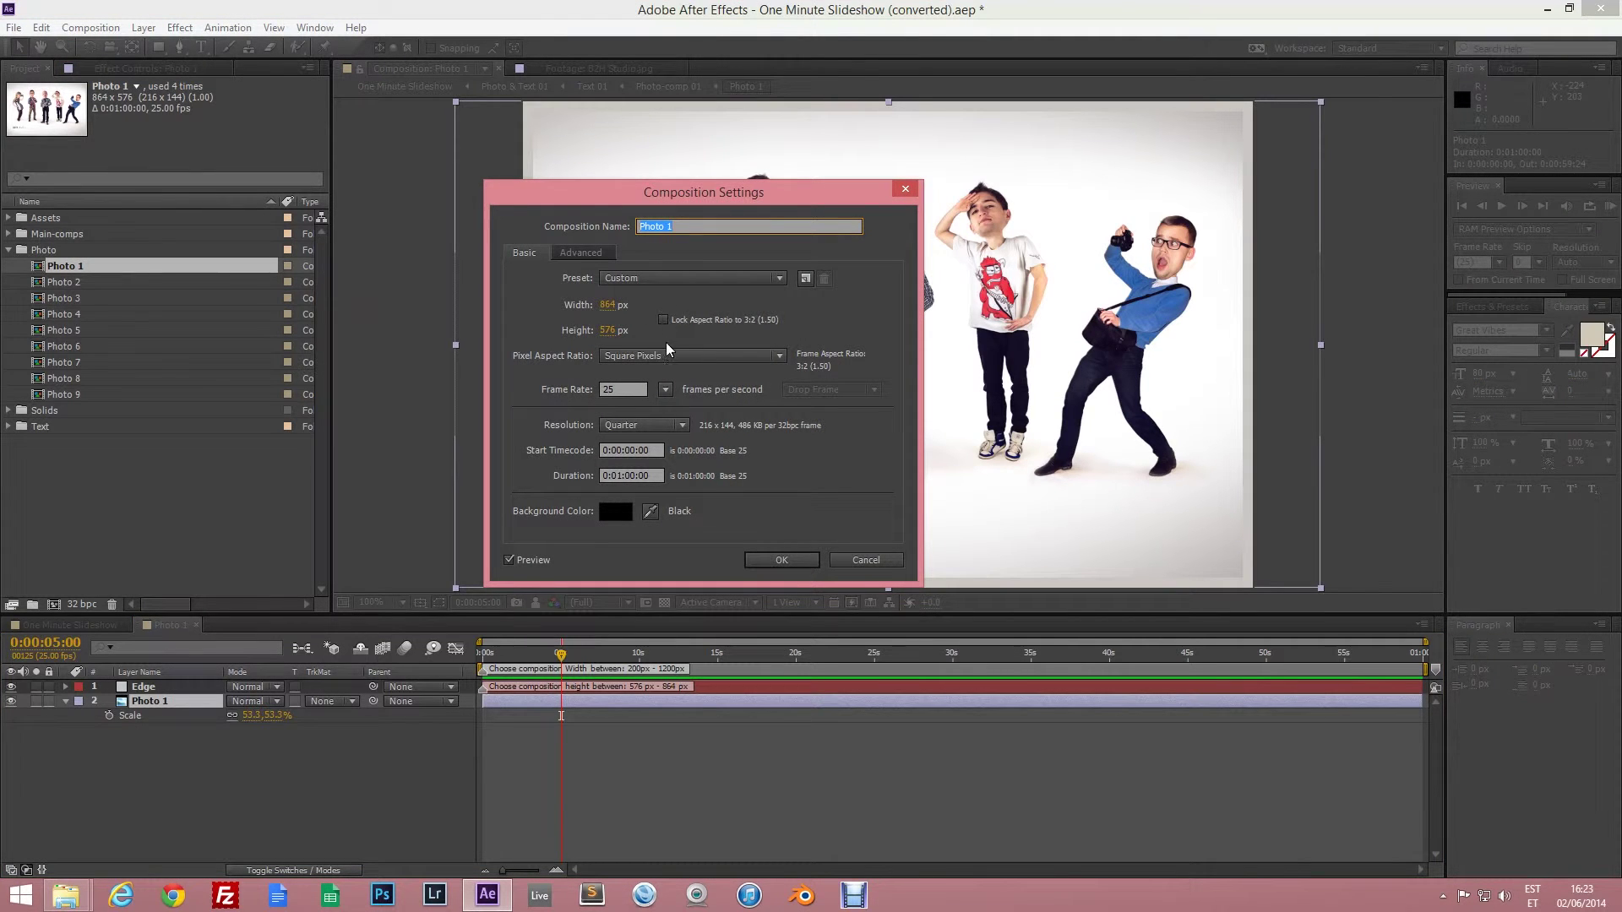
{"action": "left_click_drag", "start_coordinate": [607, 304], "coordinate": [710, 304]}
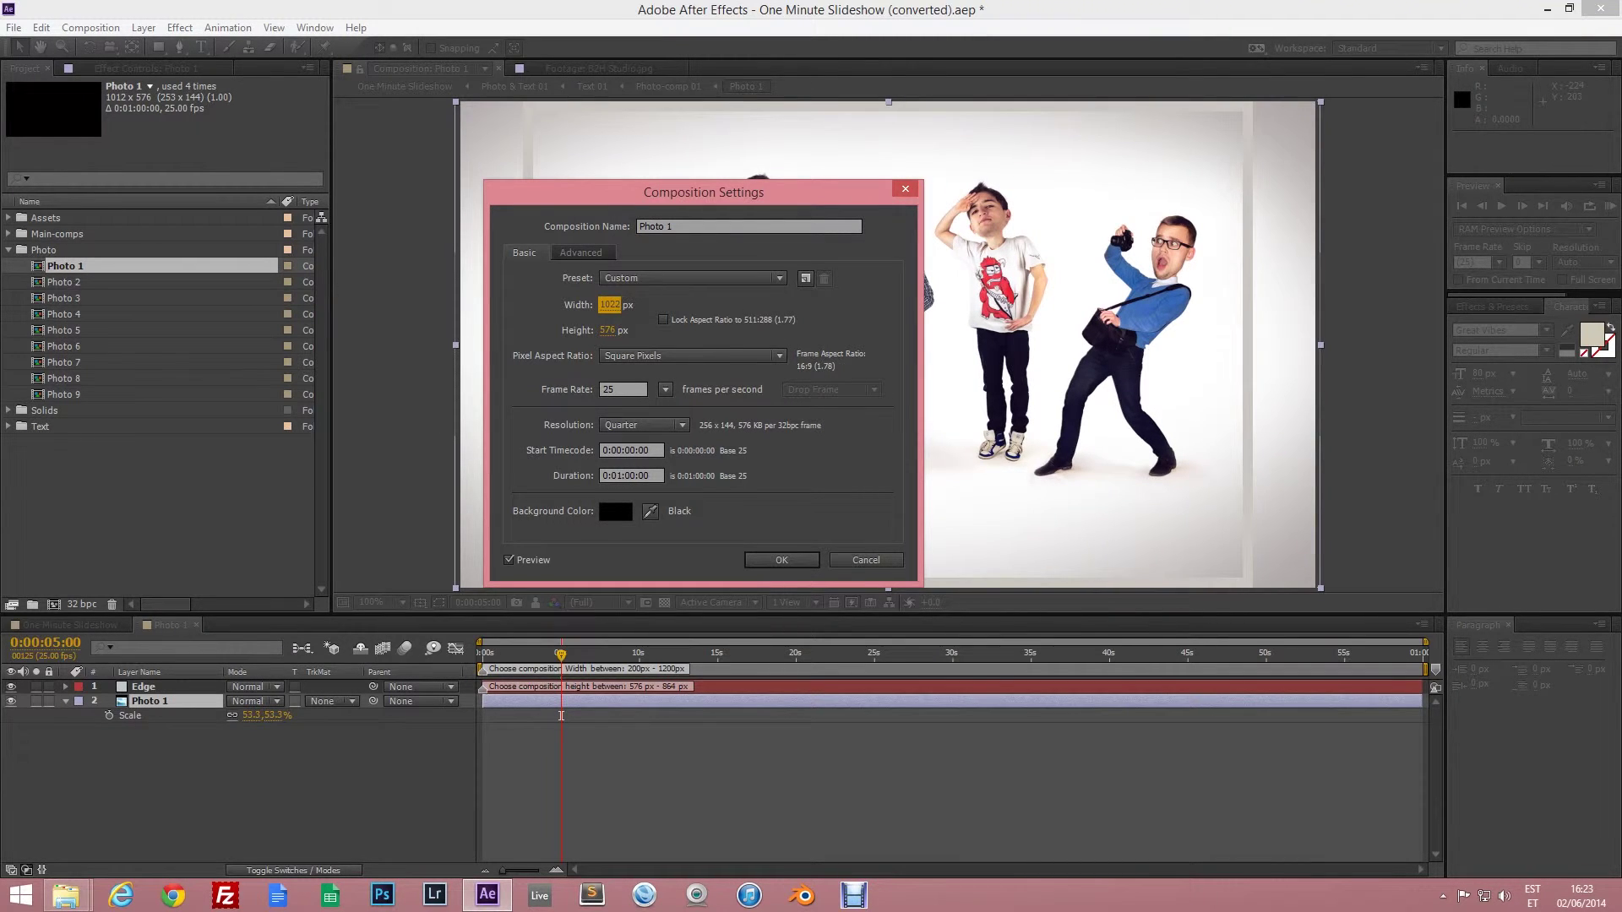
{"action": "left_click", "coordinate": [780, 561]}
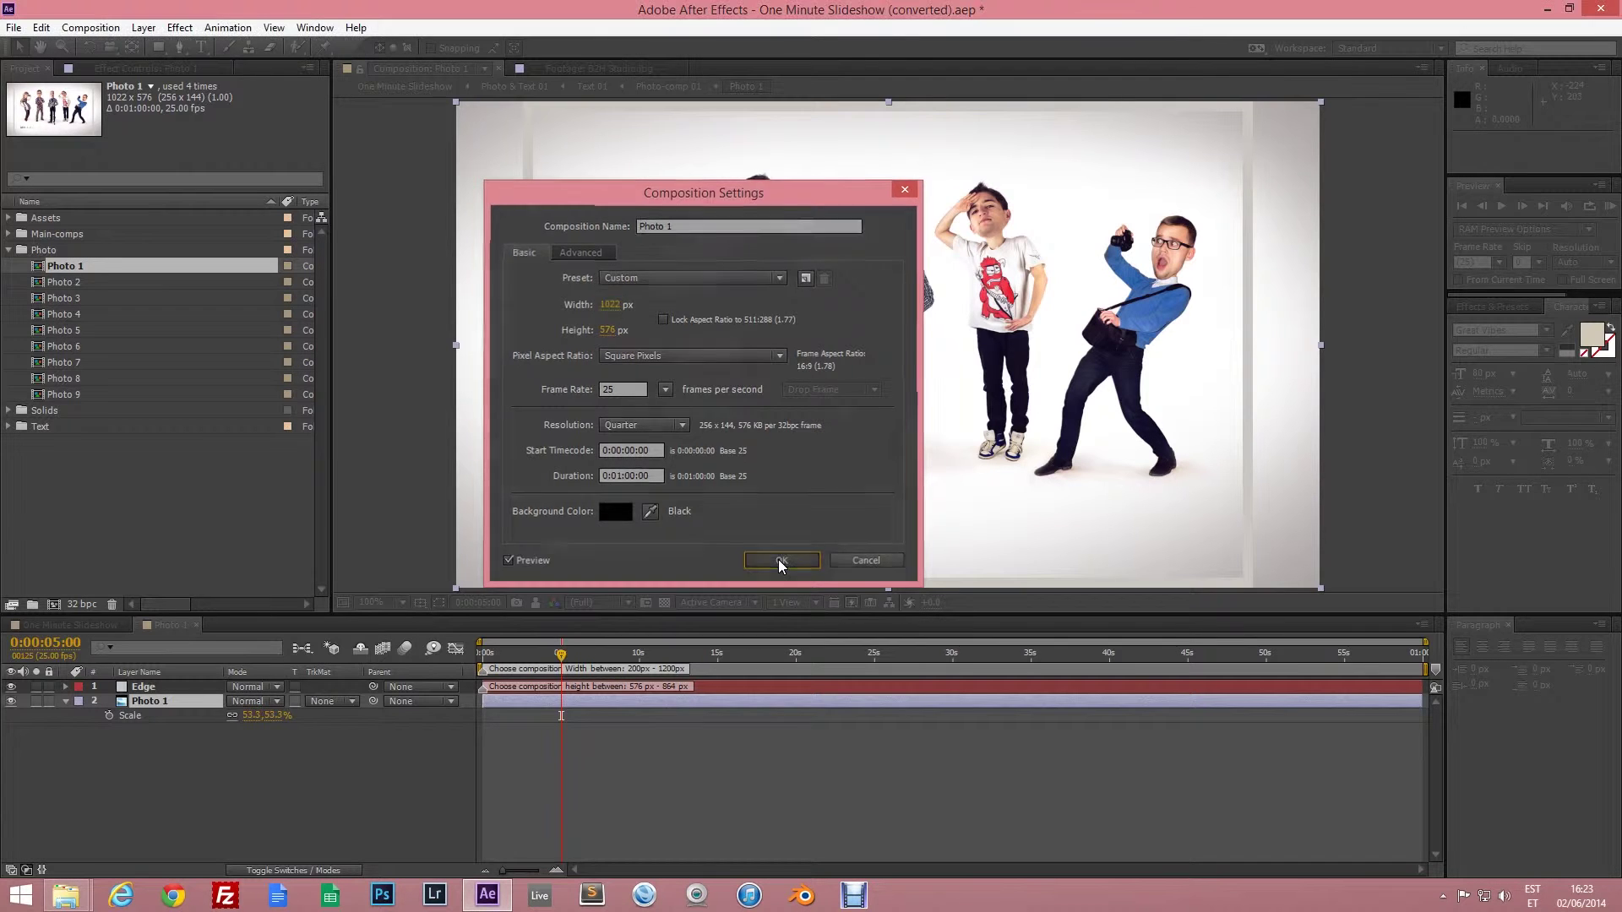
Resize the Edge solid to the composition size as a new solid and close the Photo 1 composition.
{"action": "left_click", "coordinate": [143, 691]}
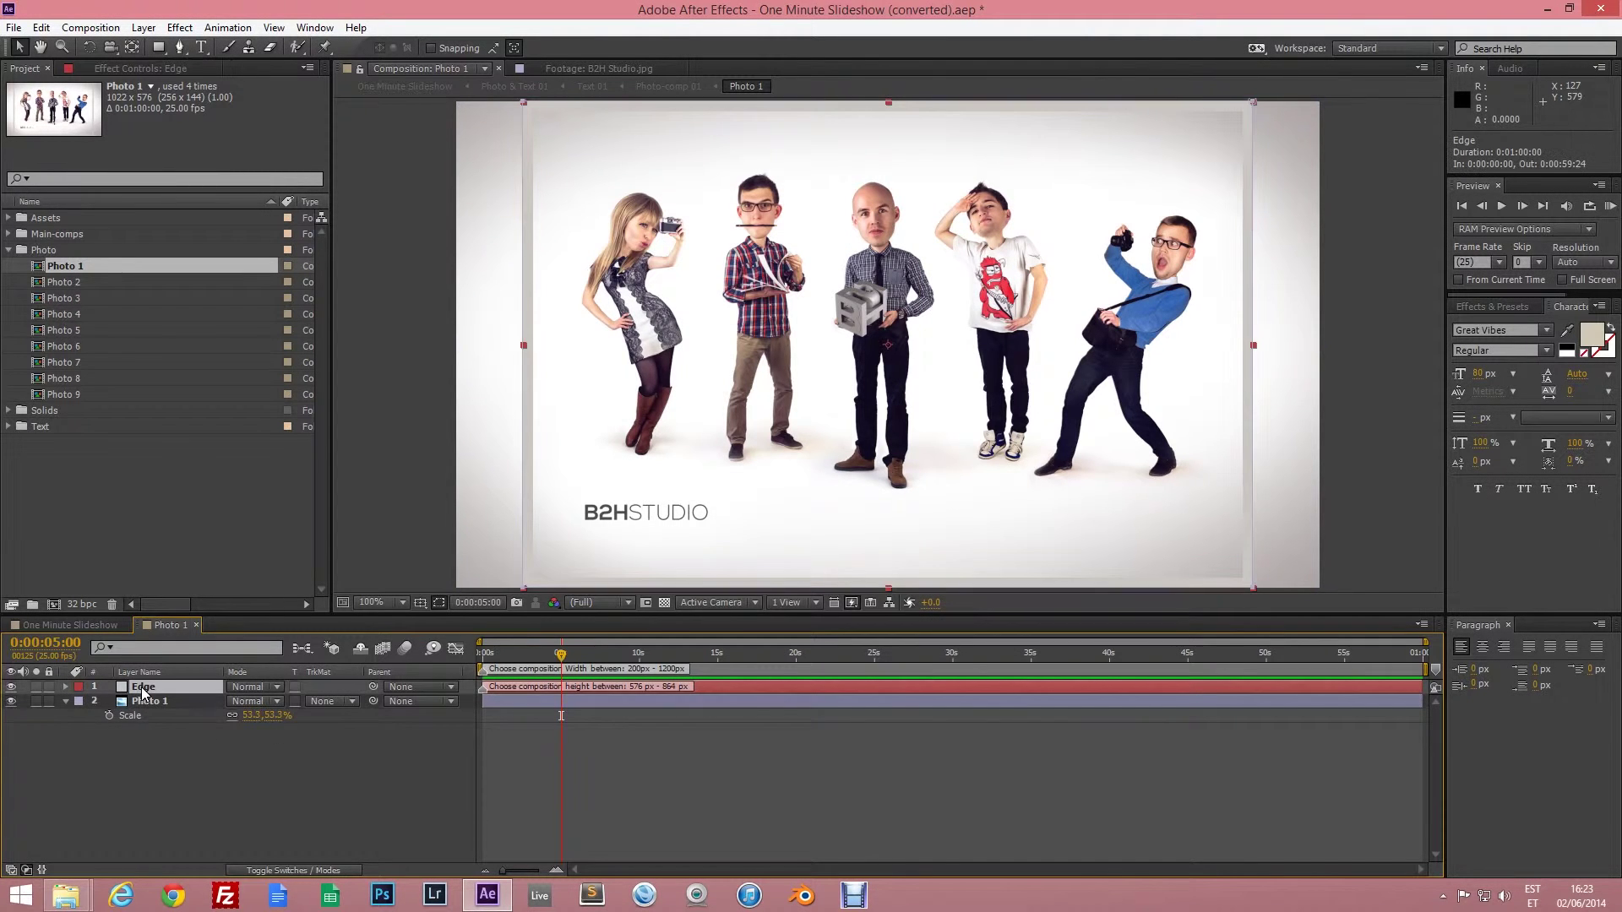
{"action": "left_click", "coordinate": [143, 28]}
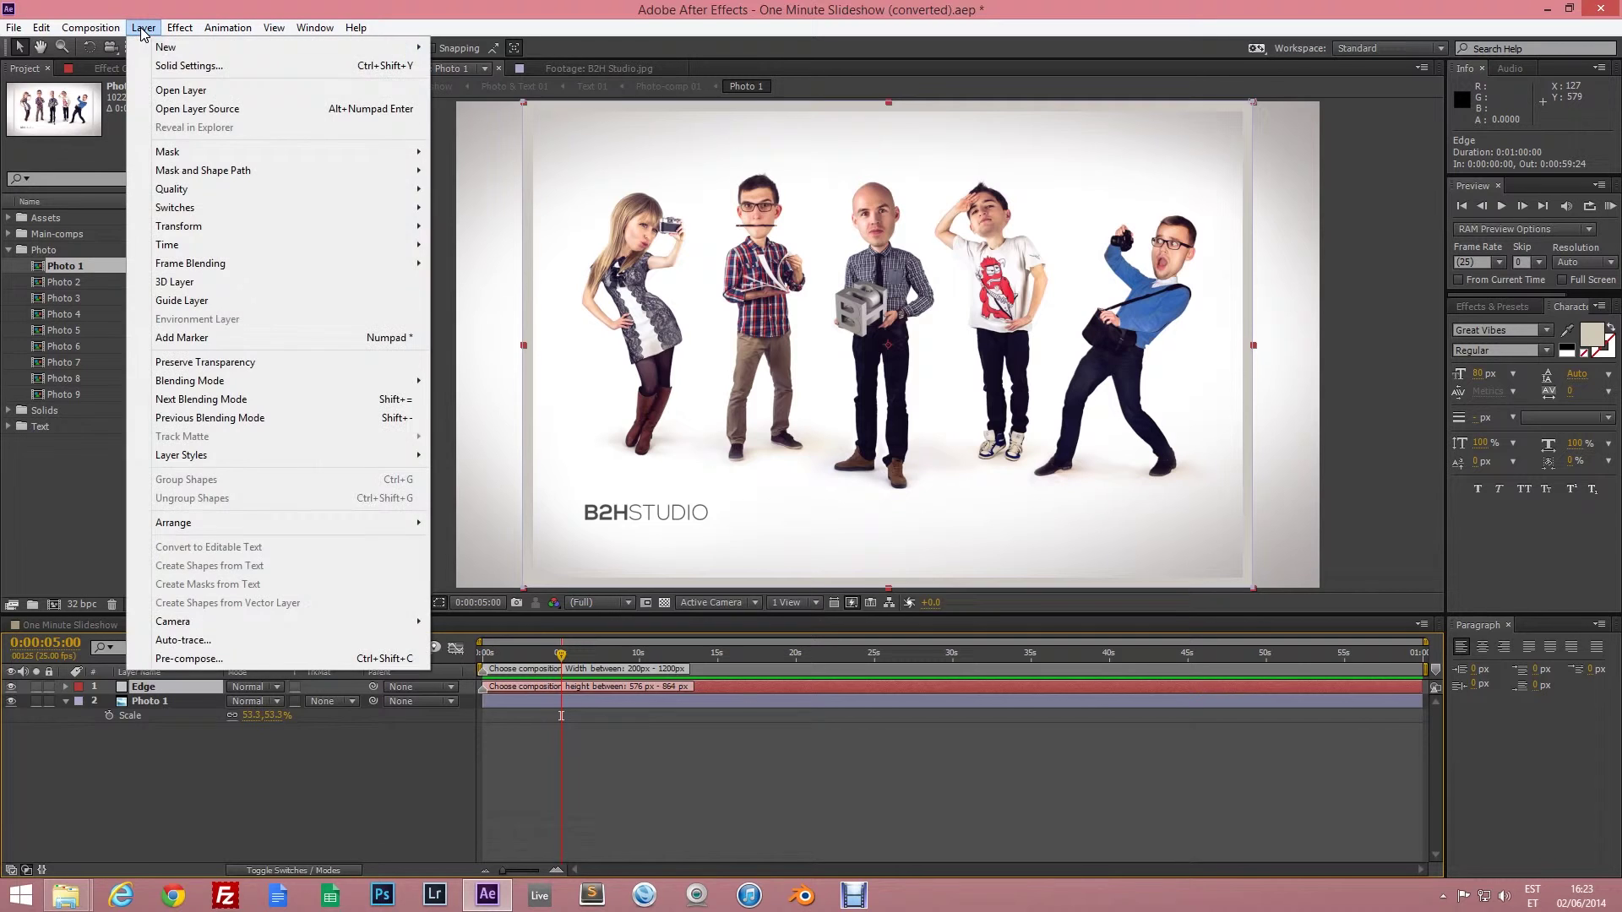
{"action": "left_click", "coordinate": [187, 66]}
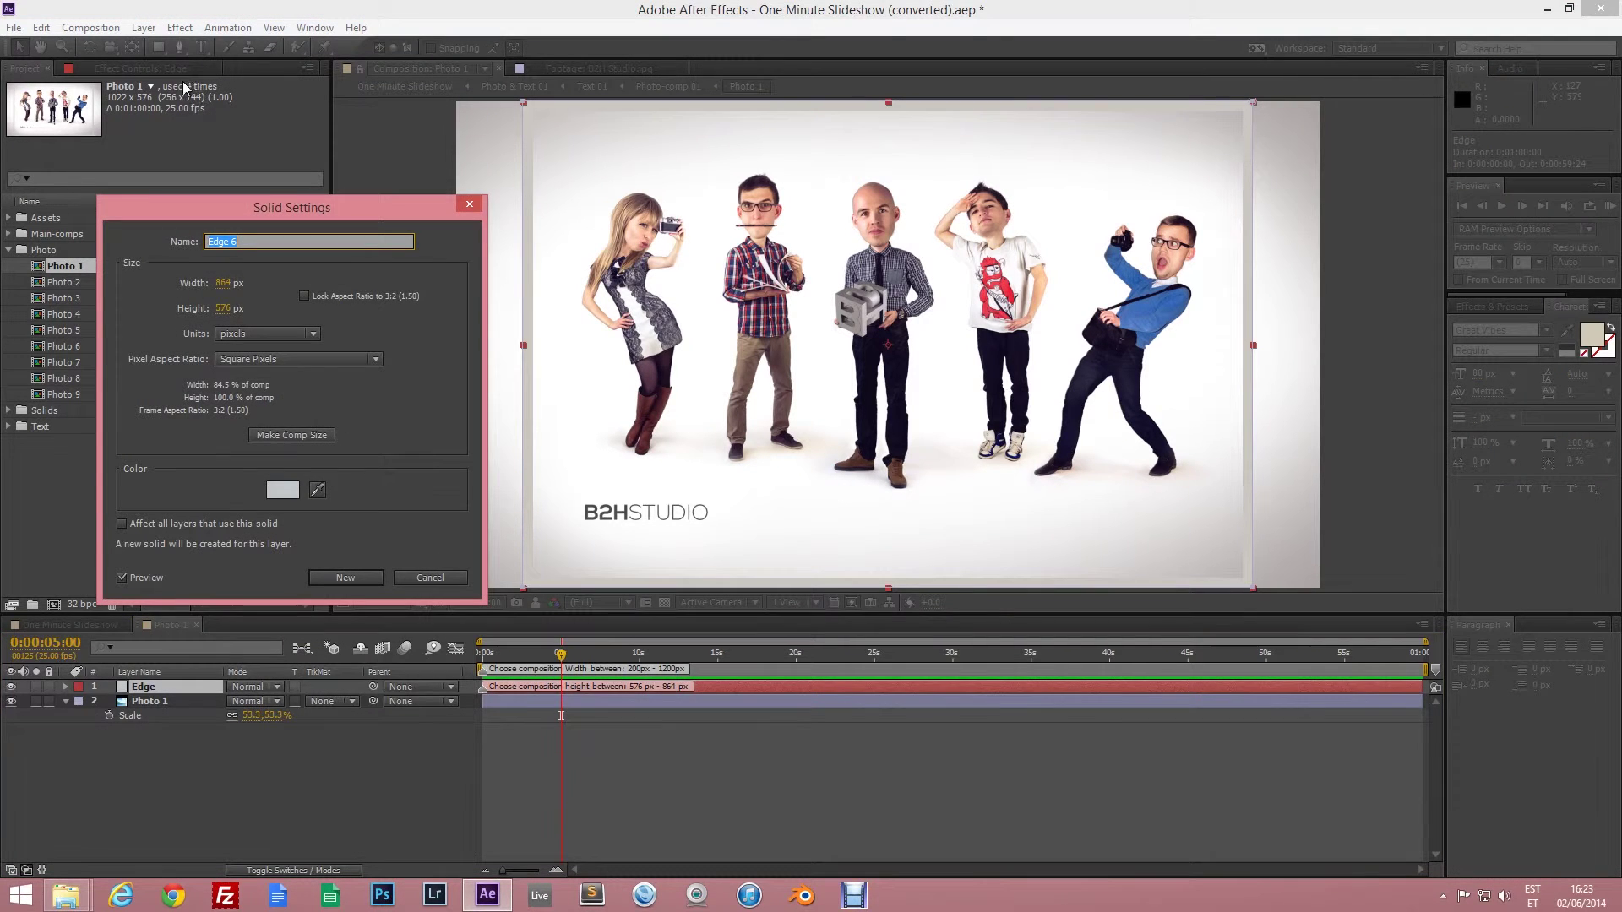
{"action": "left_click", "coordinate": [291, 437]}
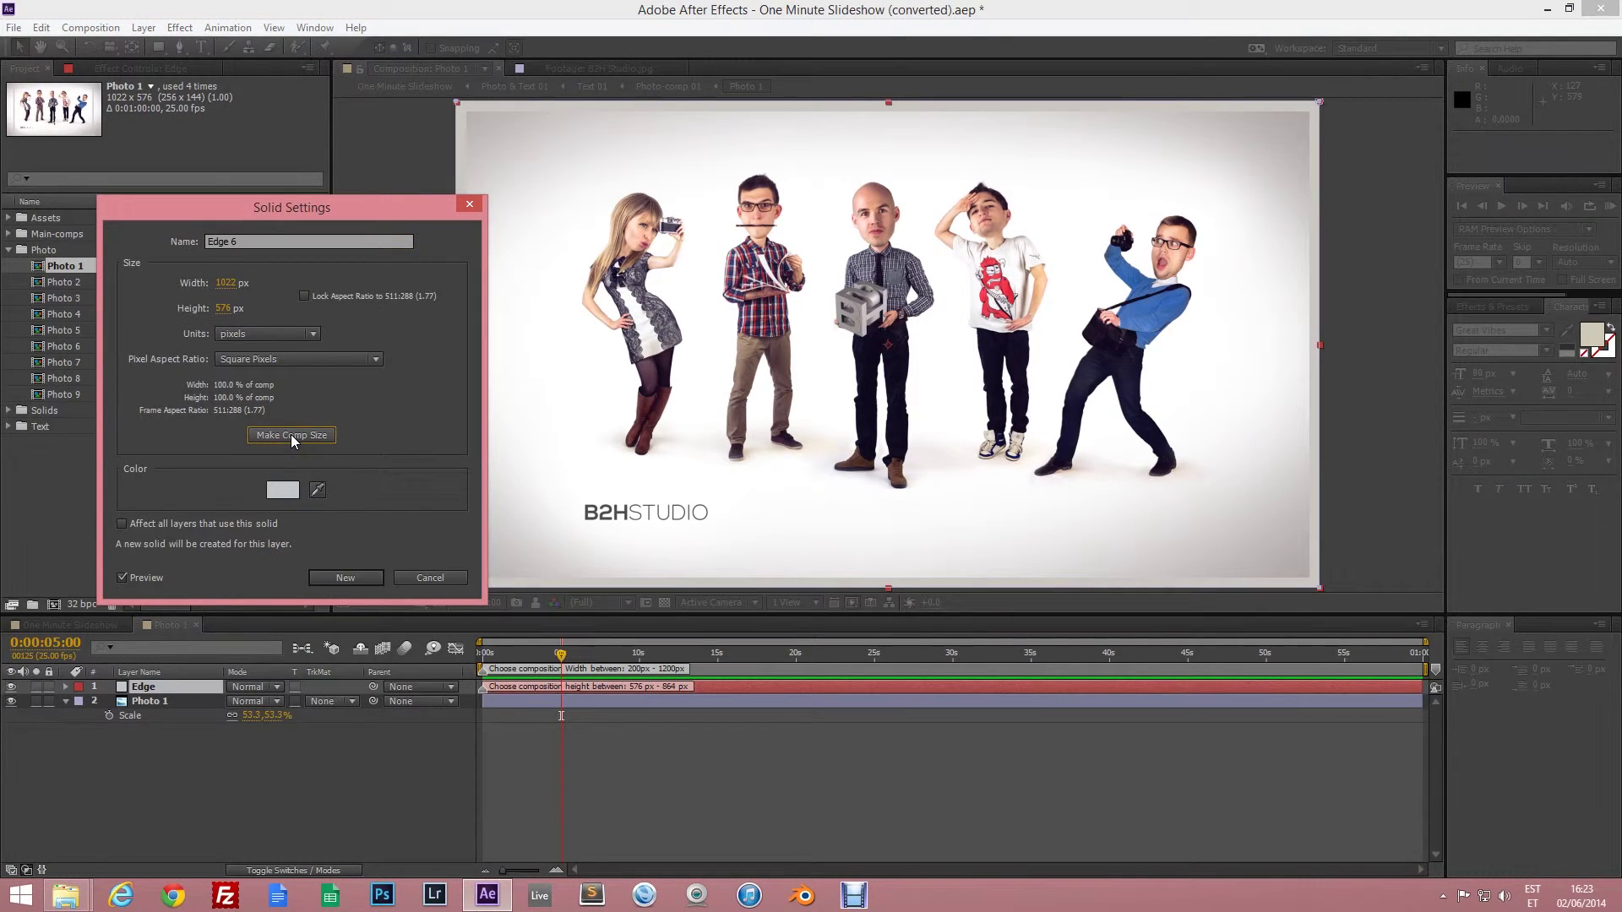
{"action": "left_click", "coordinate": [352, 578]}
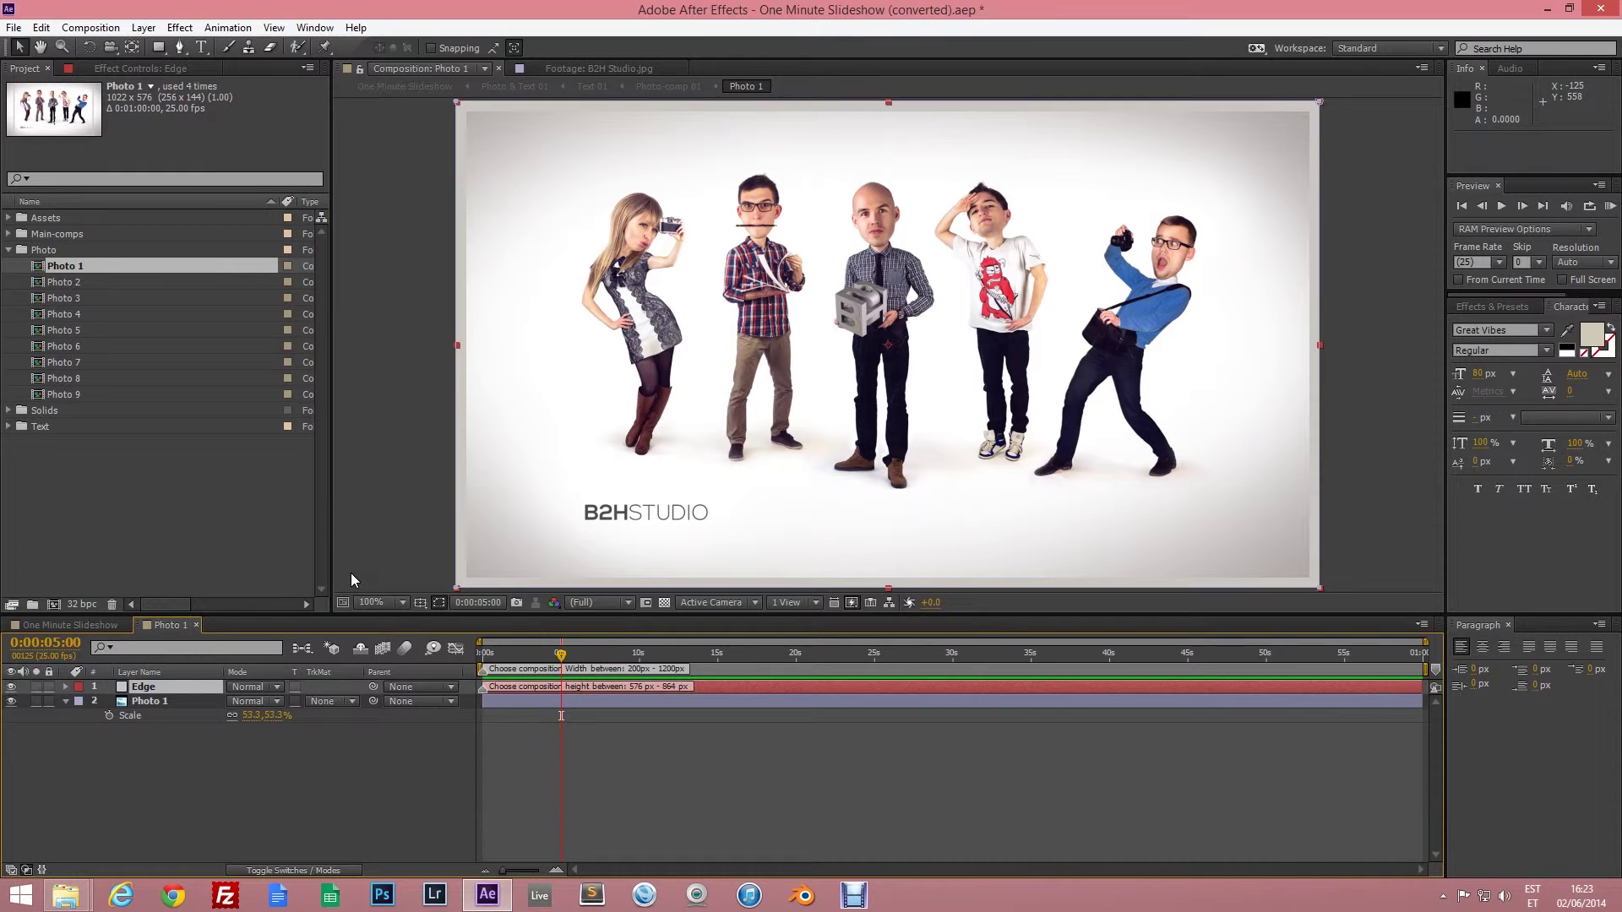
{"action": "left_click", "coordinate": [196, 626]}
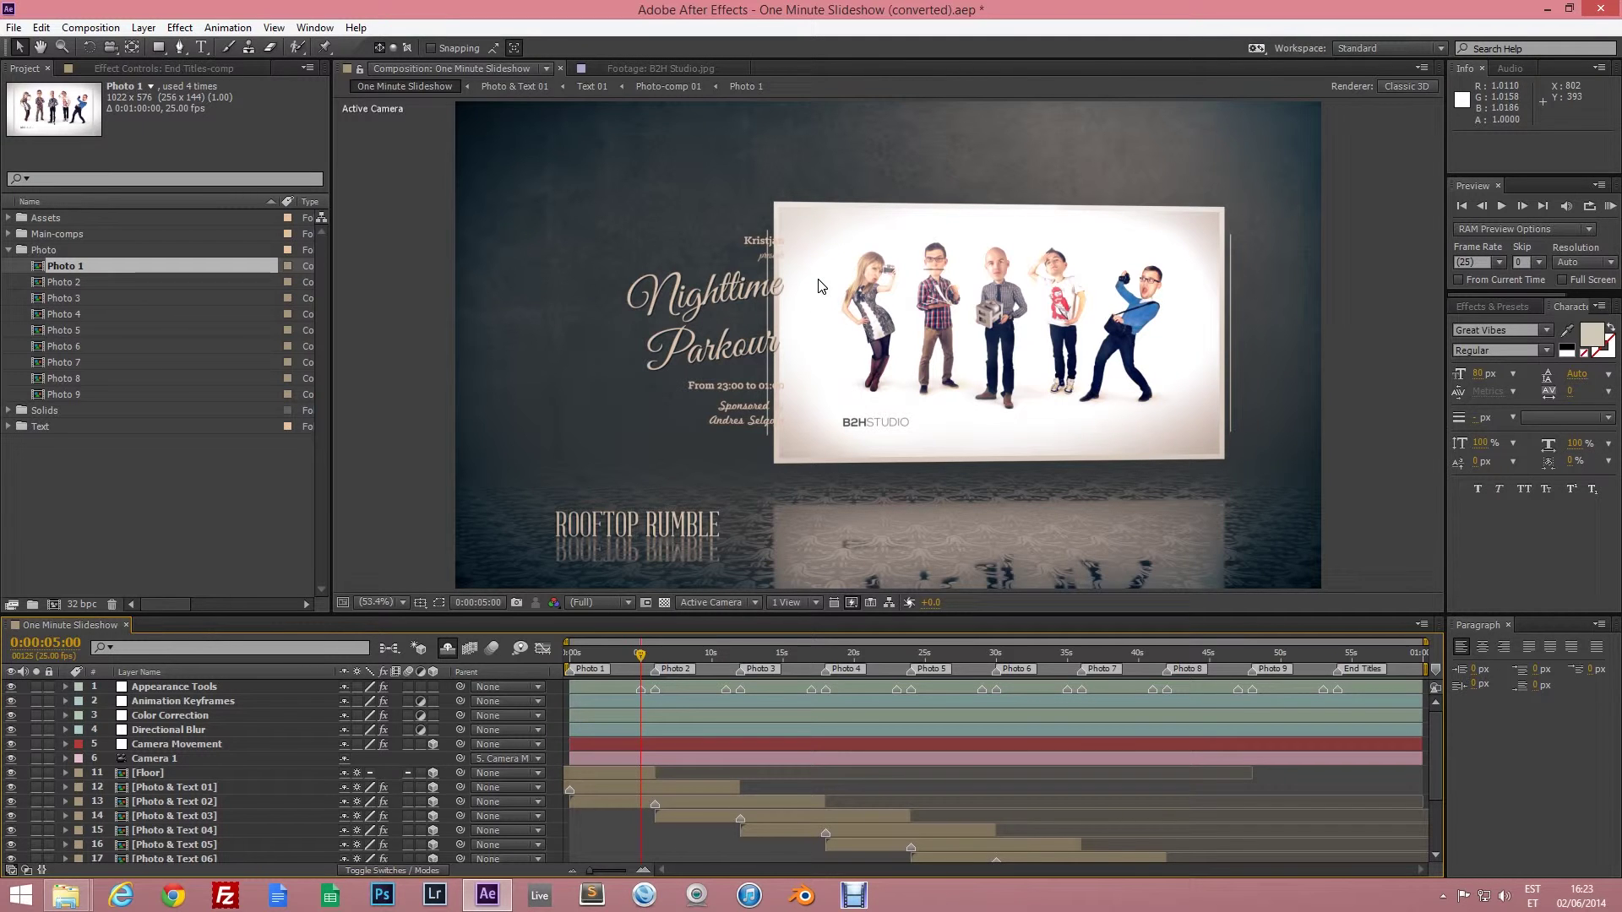
Shift the Text 1 Position of the Photo & Text 01 layer to -79.0 on the X axis.
{"action": "left_click", "coordinate": [200, 794]}
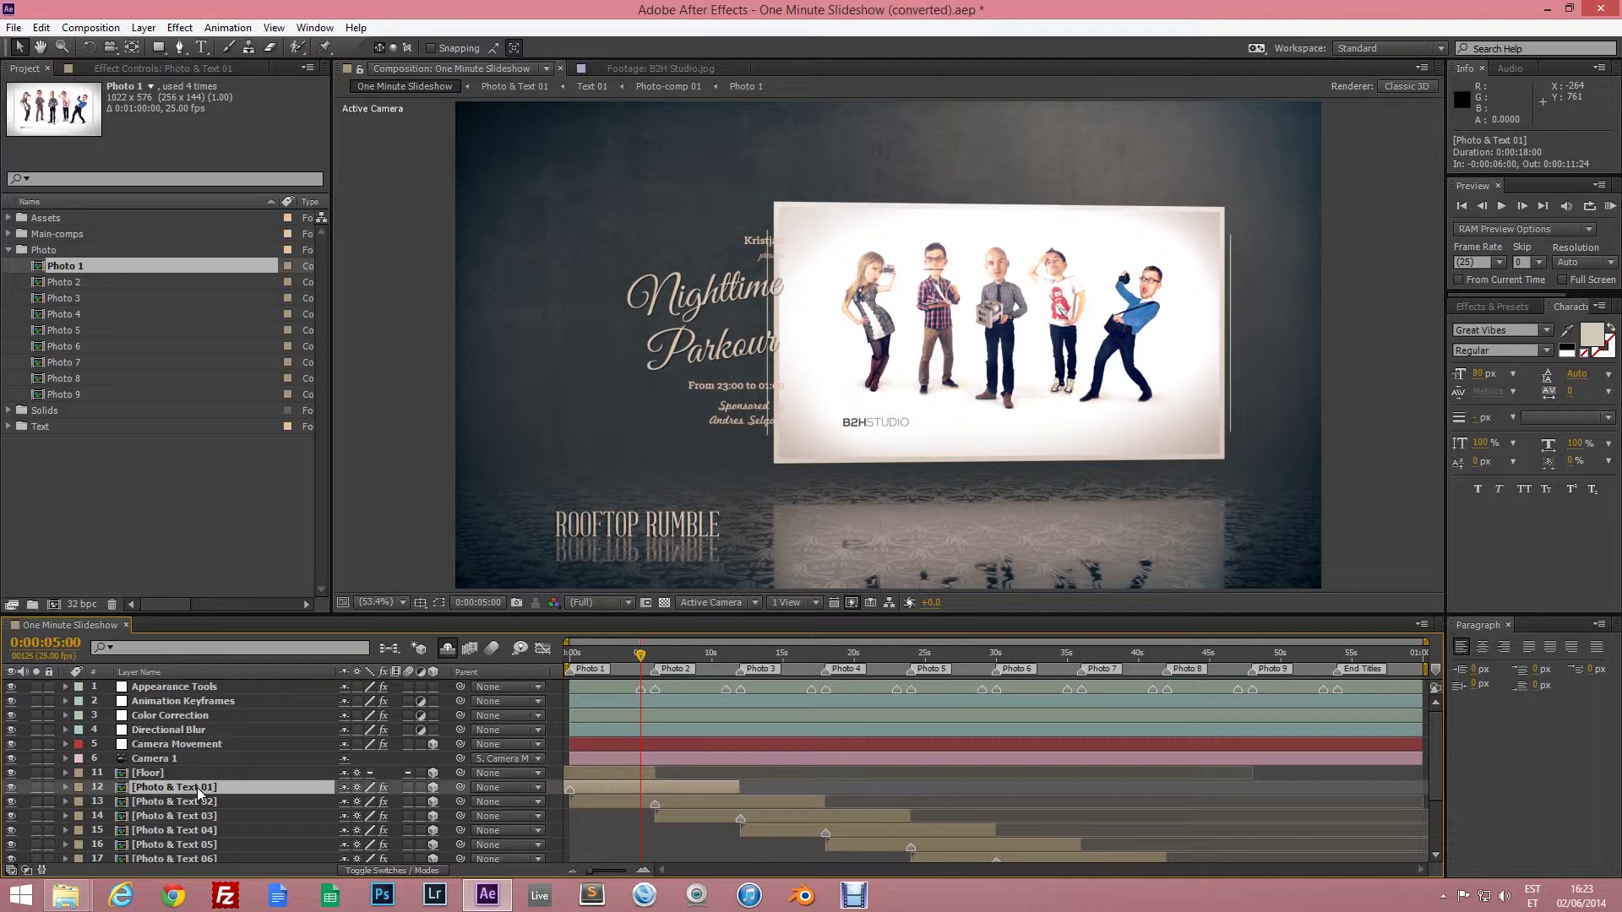
{"action": "left_click", "coordinate": [159, 67]}
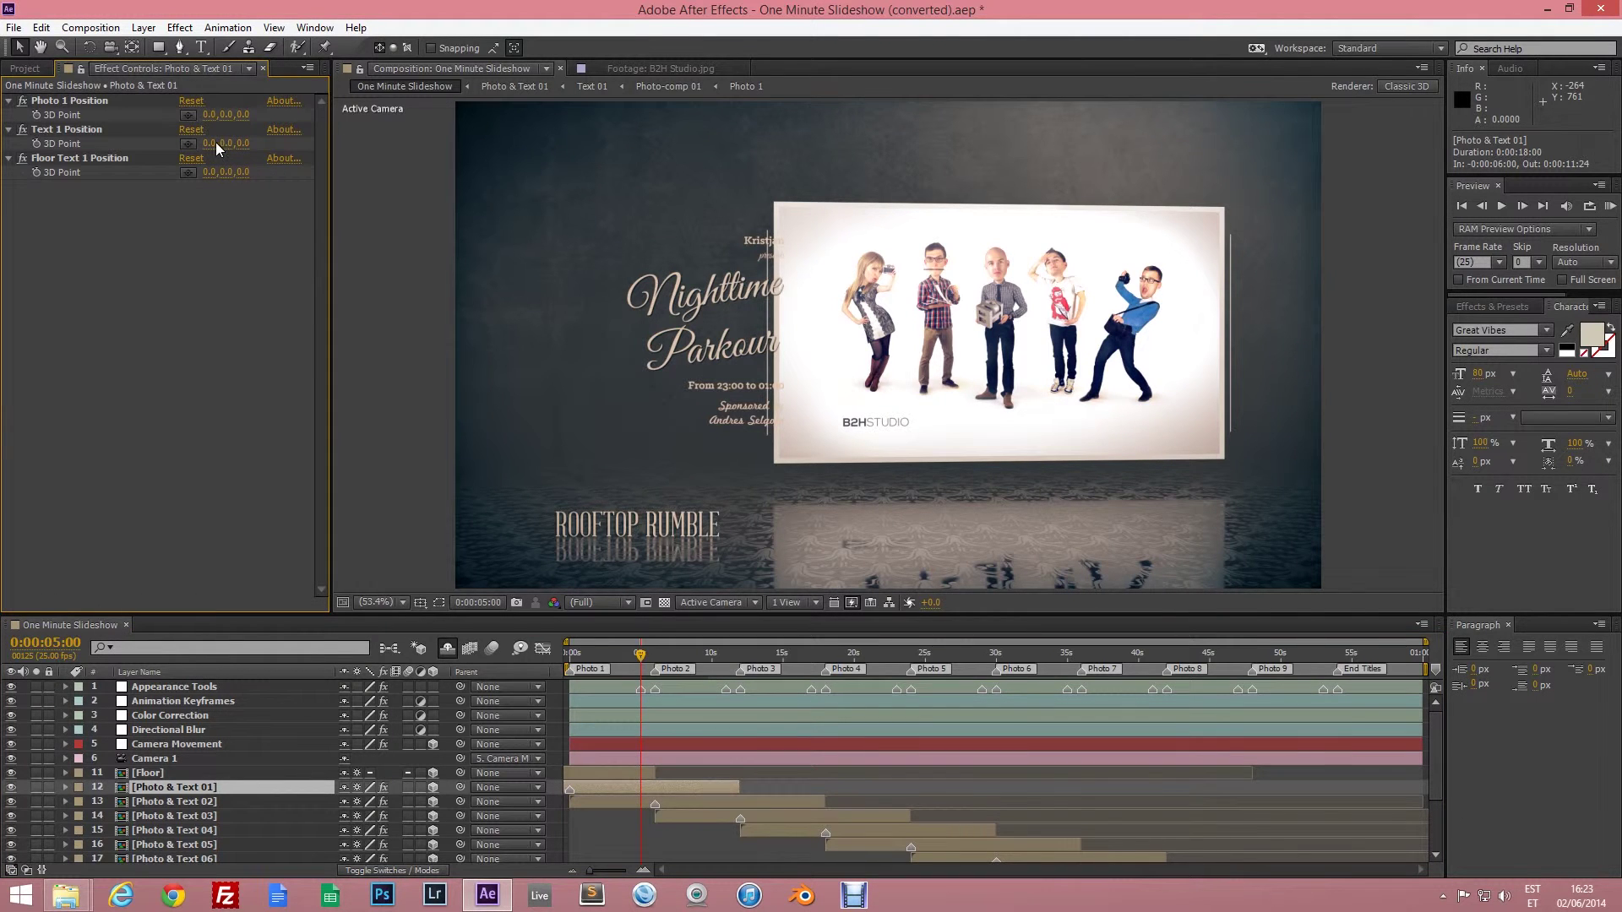
{"action": "left_click_drag", "start_coordinate": [211, 149], "coordinate": [144, 149]}
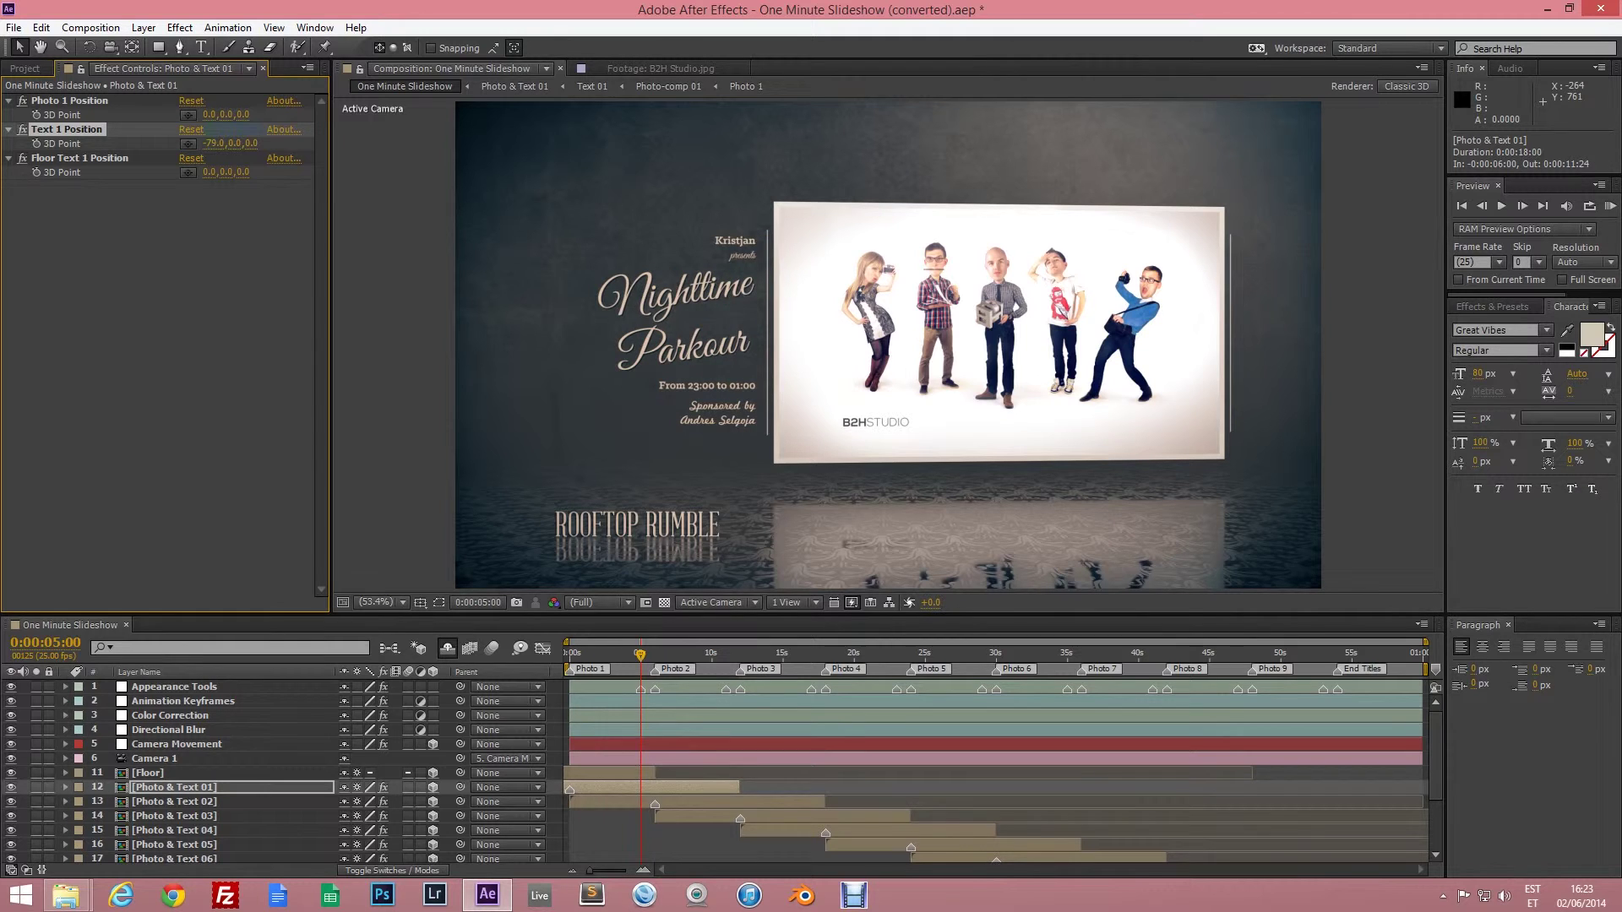
Open the Text 01 composition and try moving Small Text 1 and Big Text 1 slightly upward.
{"action": "left_click", "coordinate": [25, 68]}
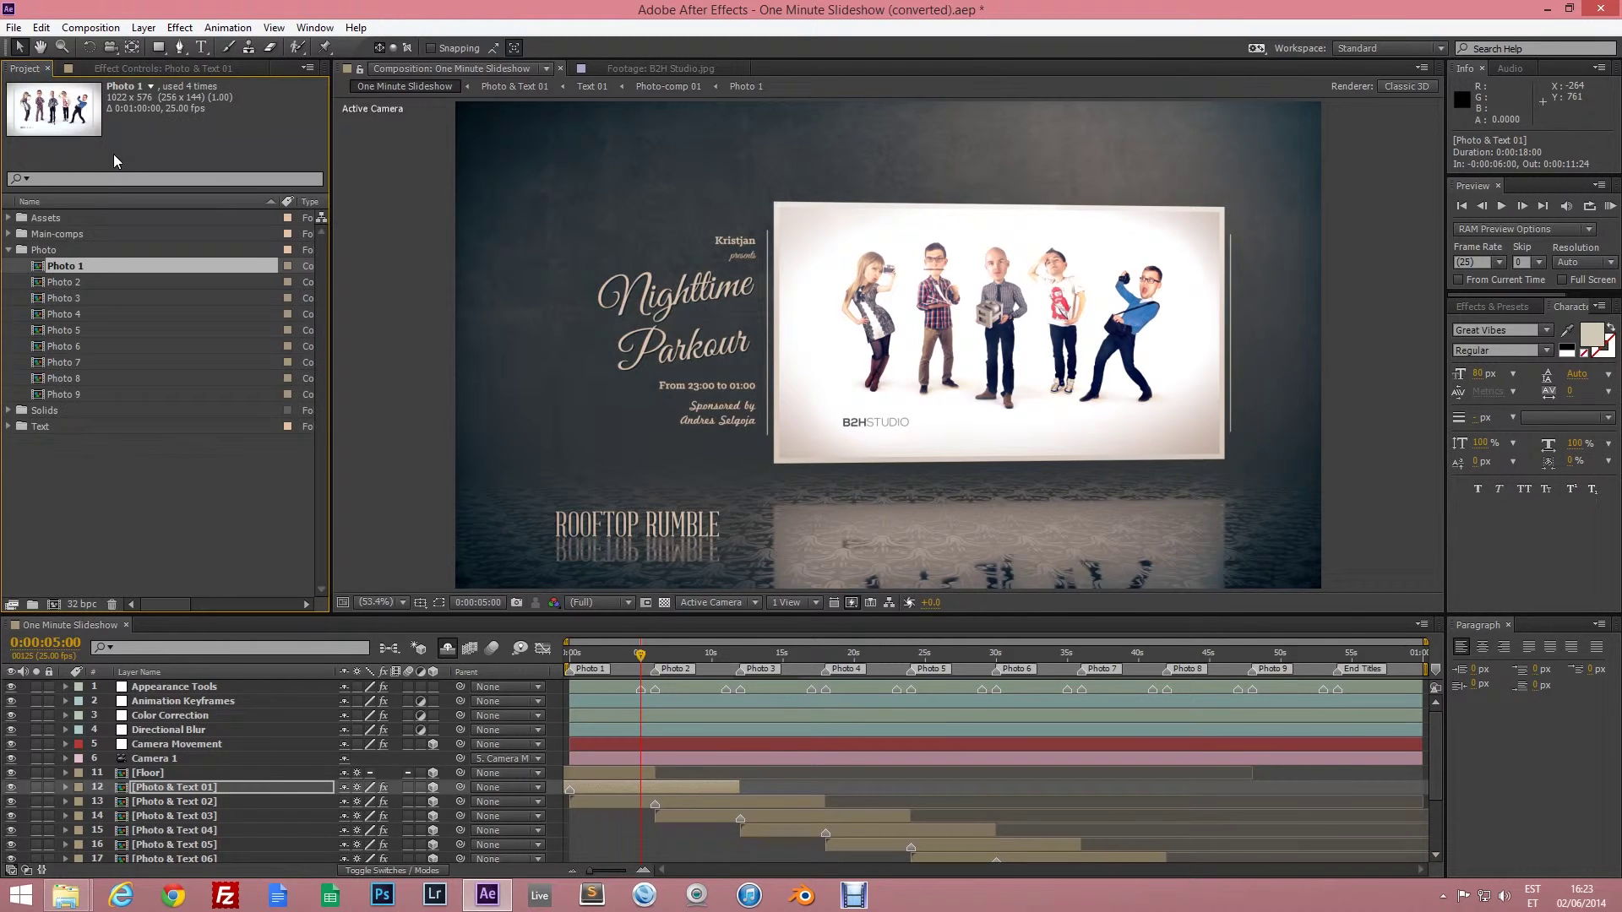
{"action": "left_click", "coordinate": [9, 427]}
{"action": "left_click", "coordinate": [72, 467]}
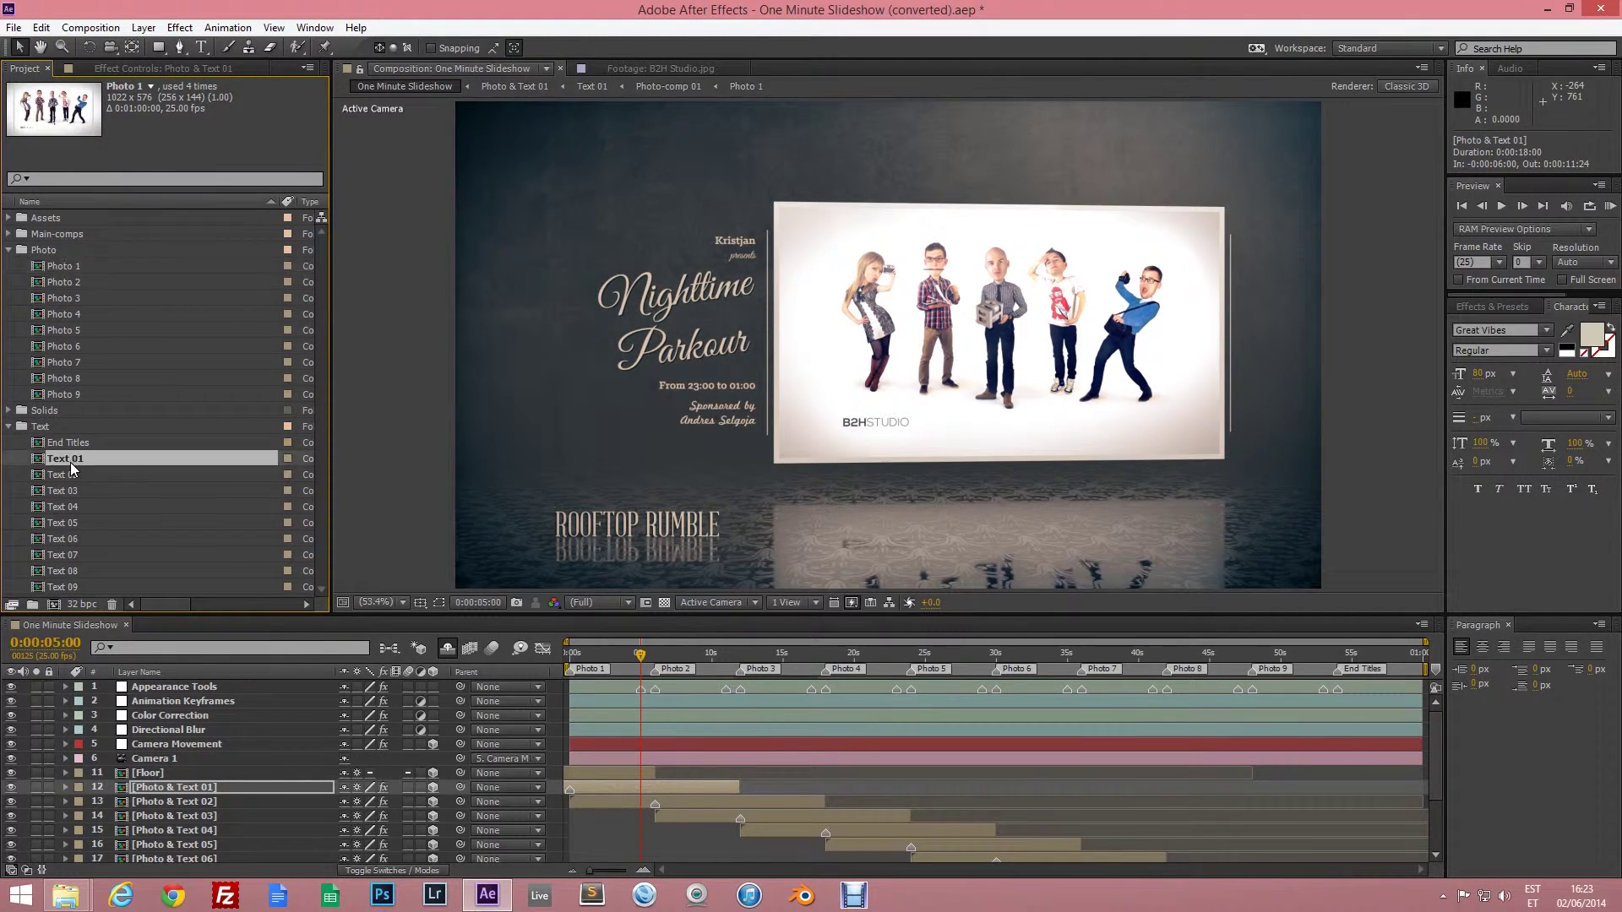
{"action": "double_click", "coordinate": [72, 465]}
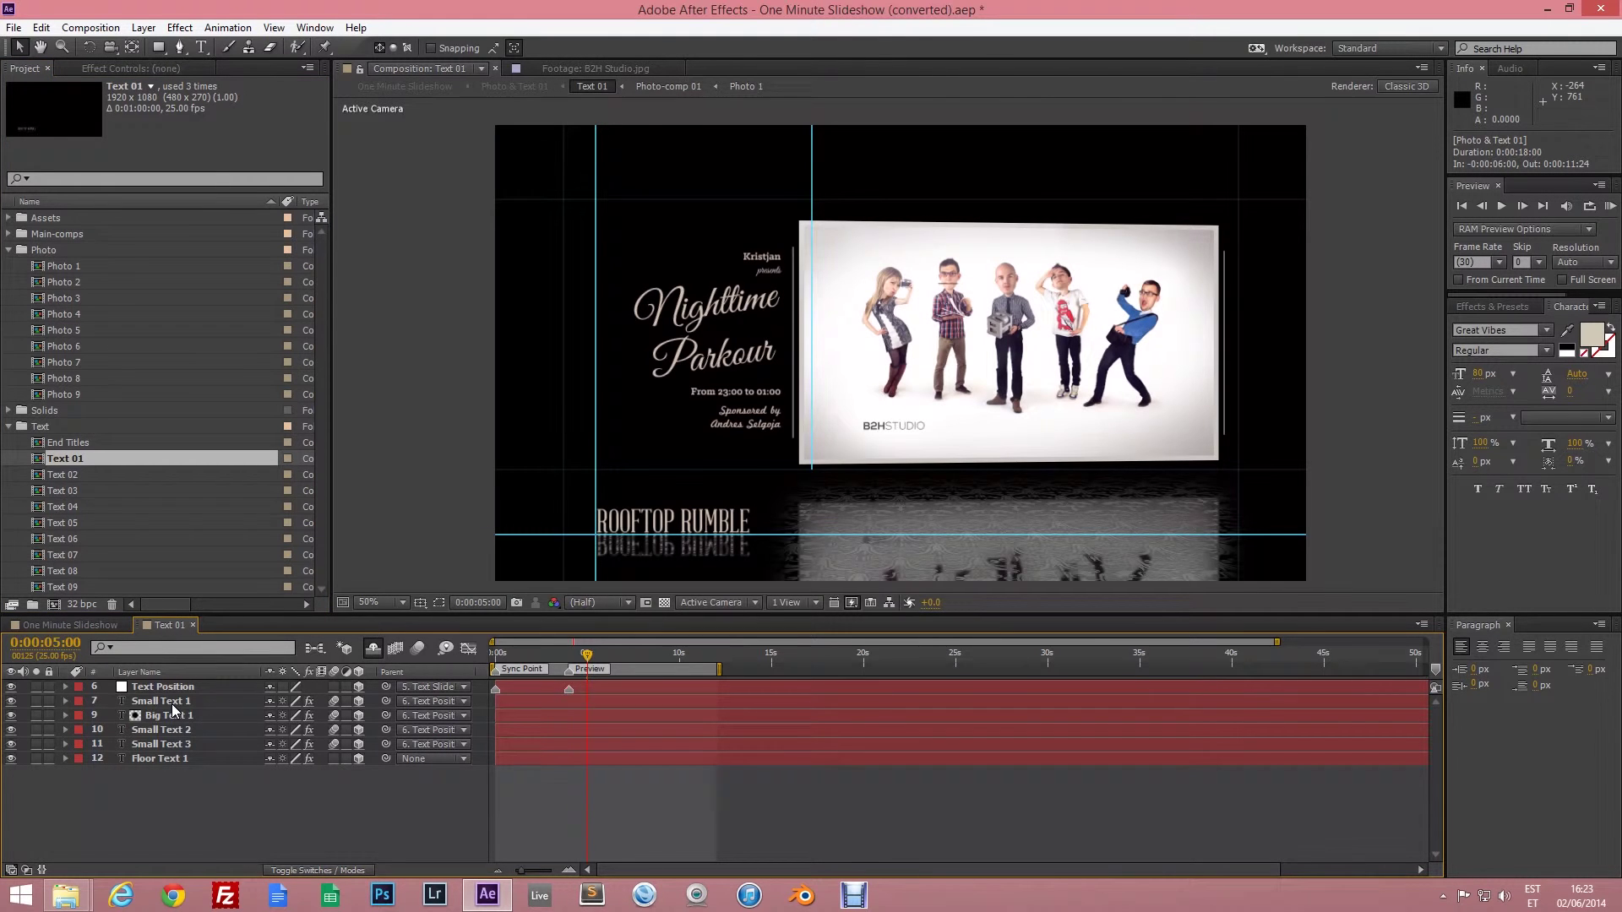
{"action": "left_click", "coordinate": [173, 705]}
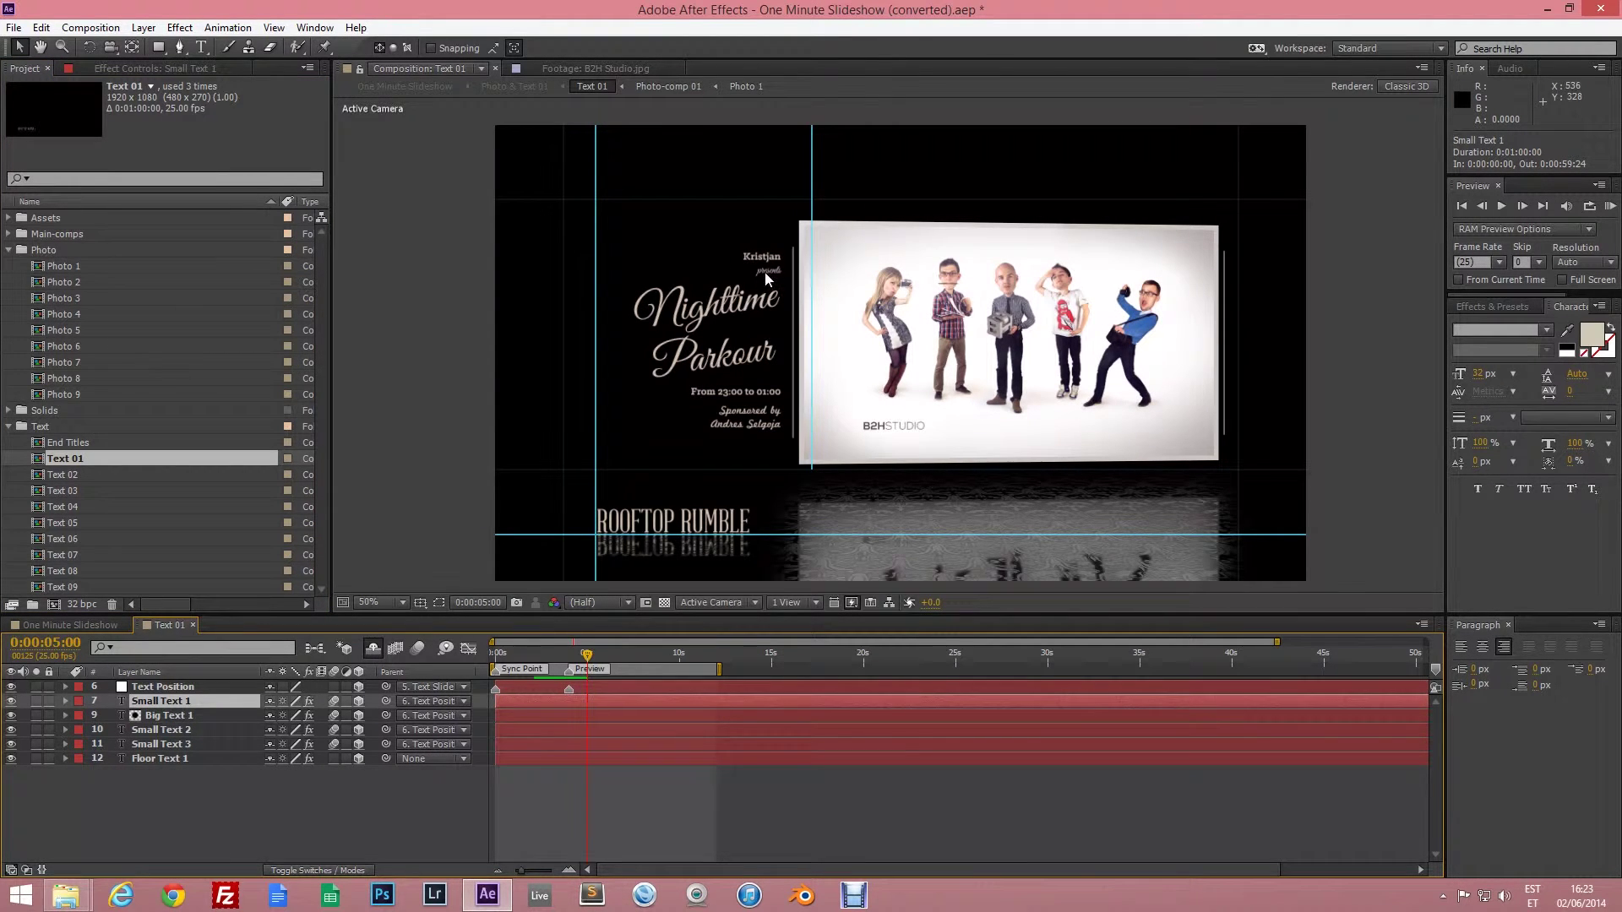
{"action": "left_click_drag", "start_coordinate": [767, 262], "coordinate": [768, 230]}
{"action": "left_click_drag", "start_coordinate": [743, 304], "coordinate": [741, 280]}
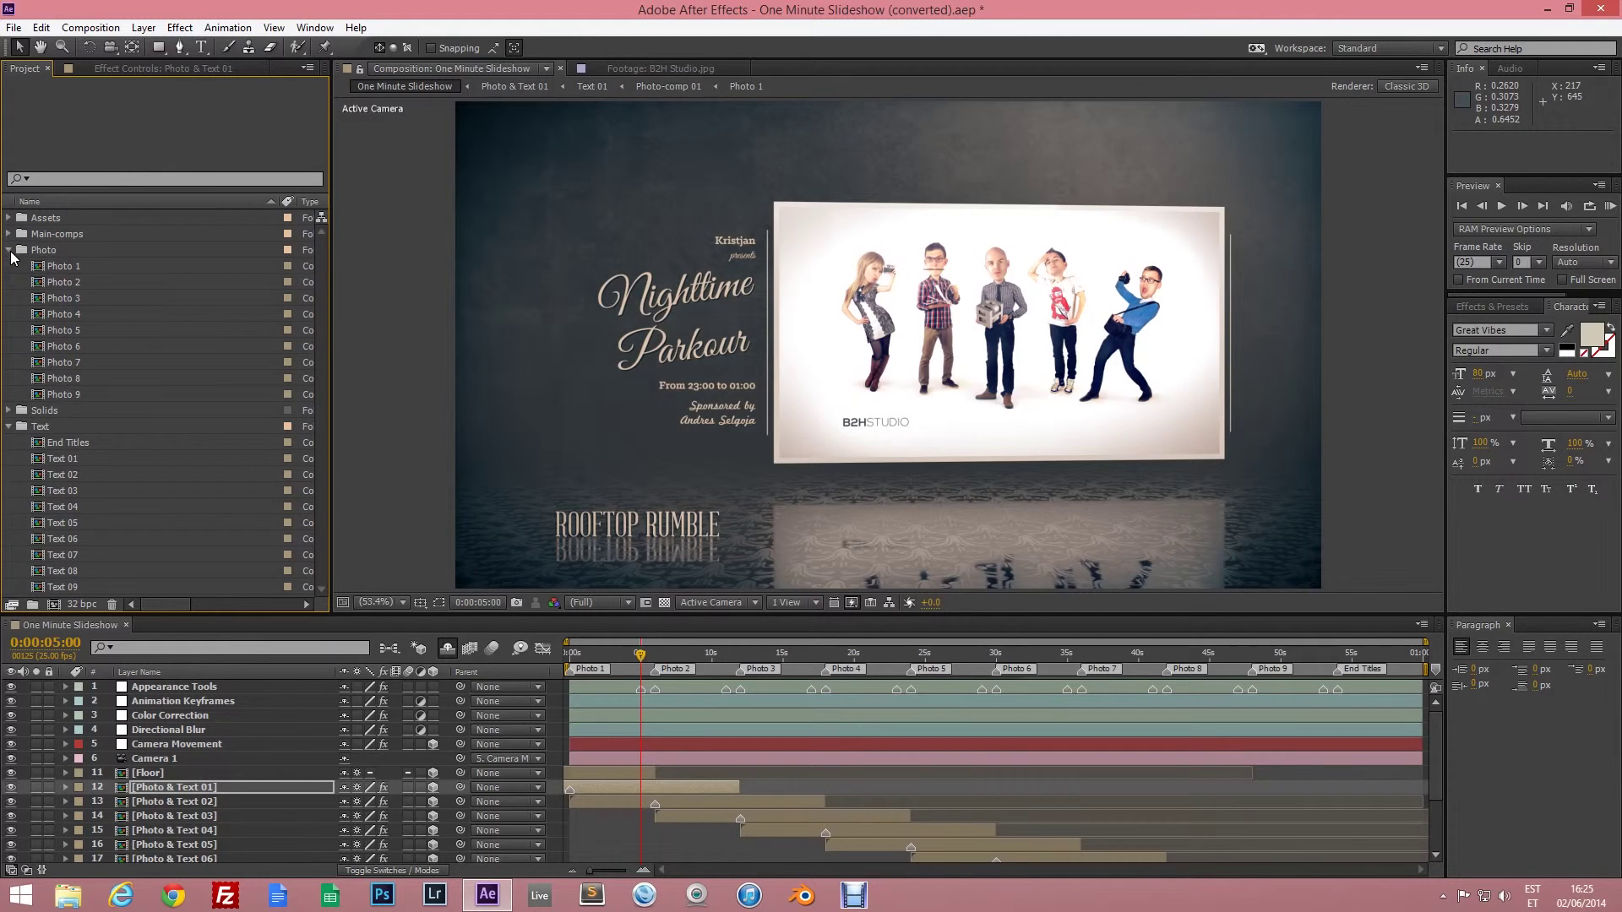
Collapse the Photo and Text folders, and select the One Minute Slideshow.wav layer with the shy audio part layers unhidden.
{"action": "left_click", "coordinate": [8, 250]}
{"action": "left_click", "coordinate": [9, 283]}
{"action": "scroll", "coordinate": [259, 760], "scroll_direction": "down", "scroll_amount": 3}
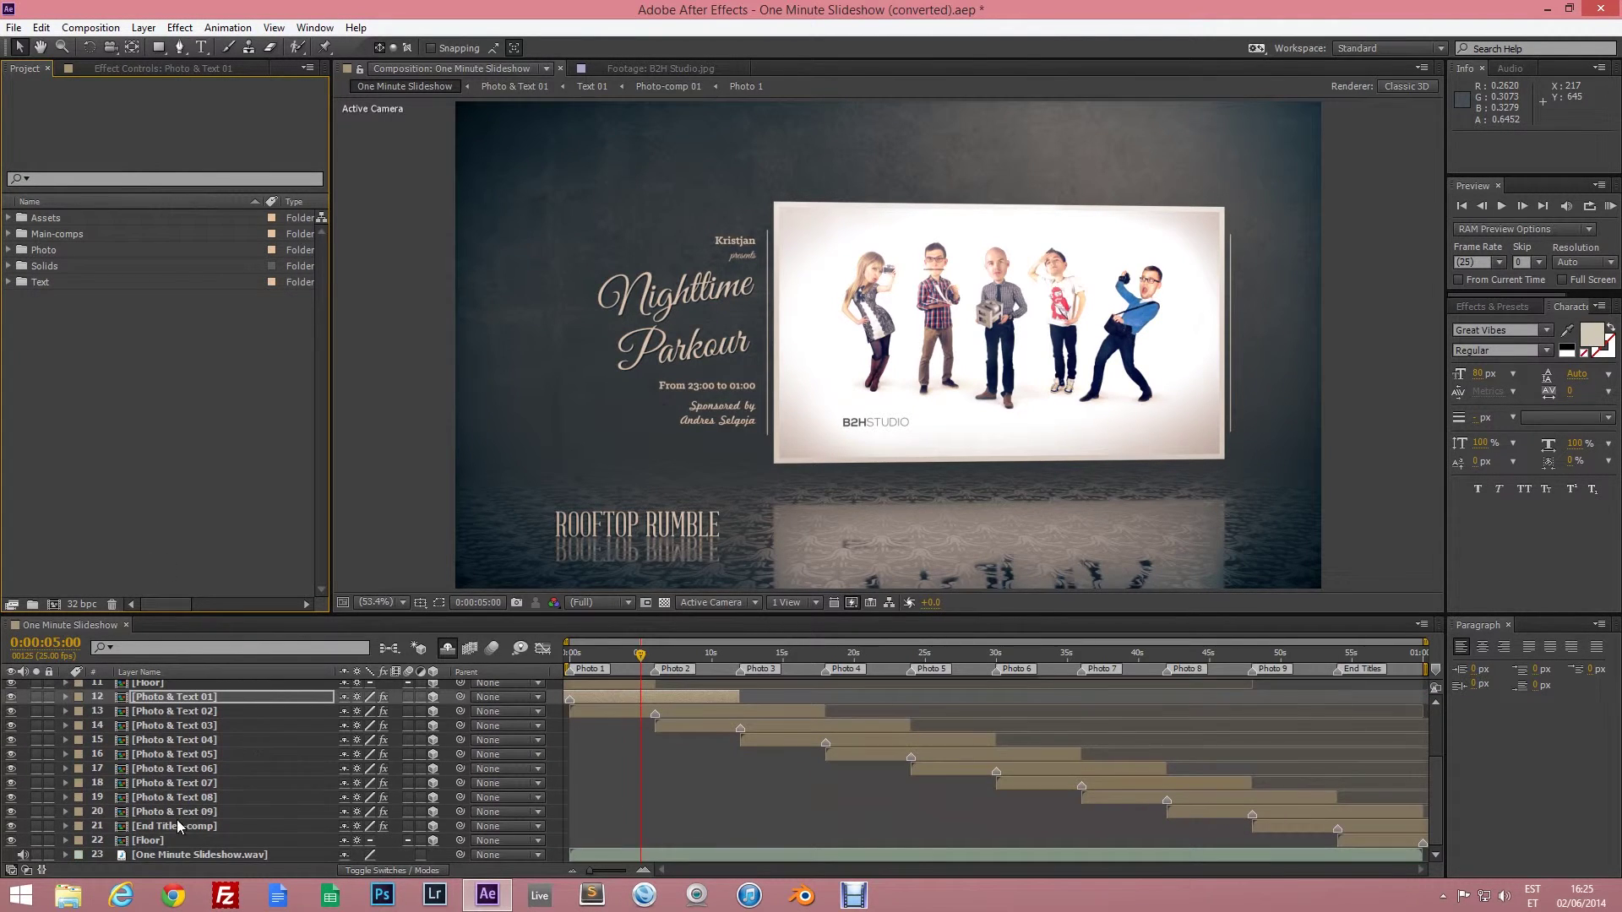
{"action": "left_click", "coordinate": [169, 854]}
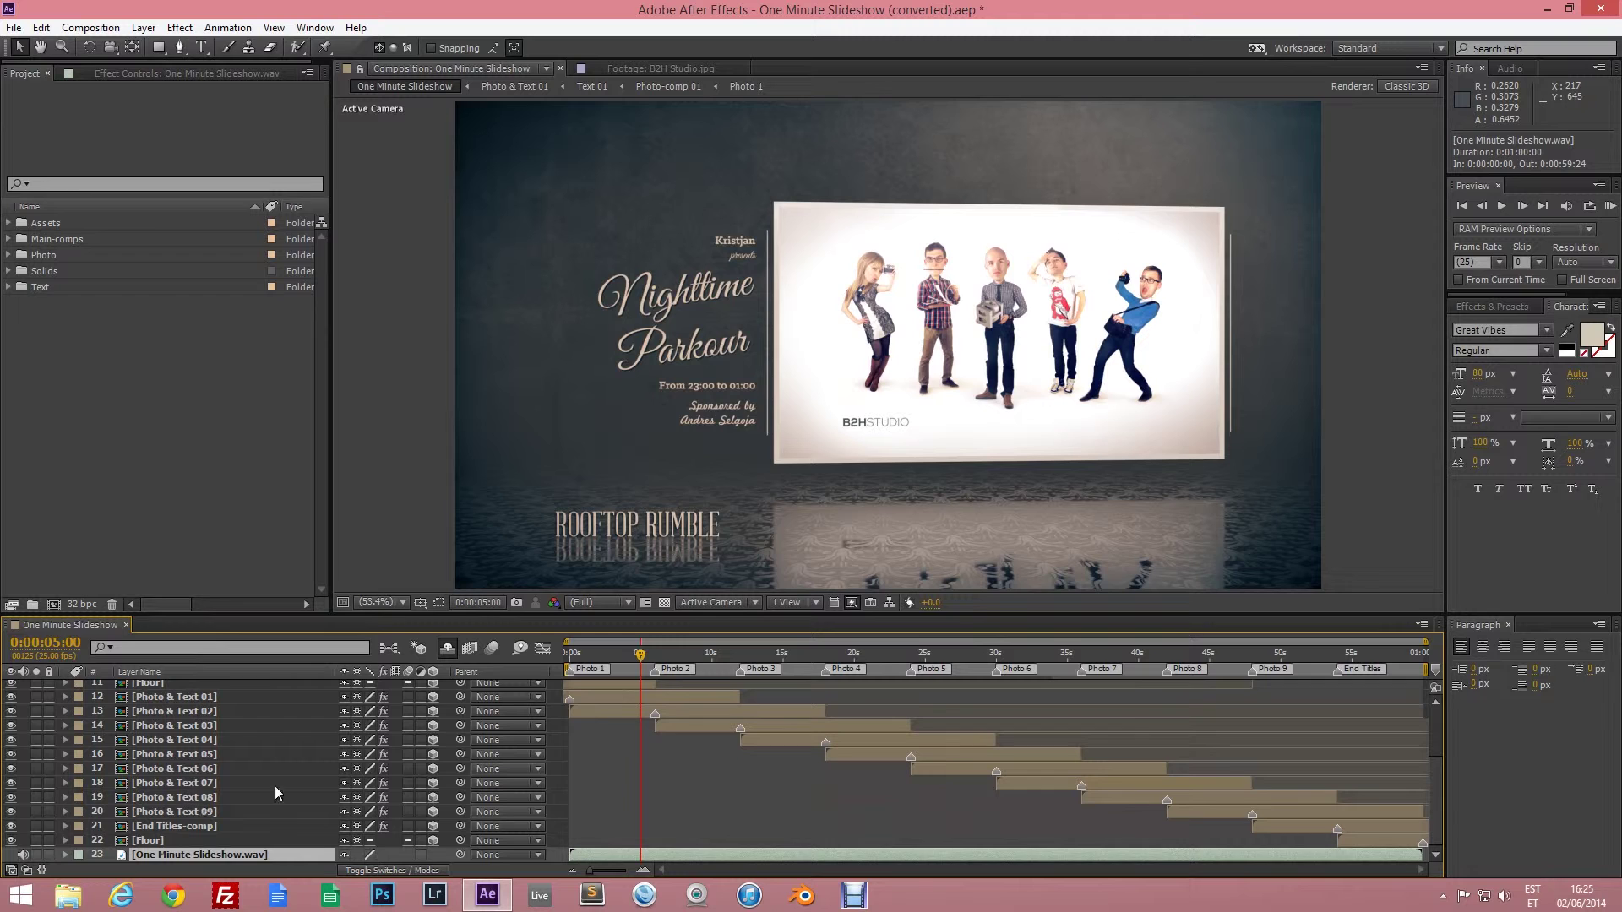
{"action": "left_click", "coordinate": [447, 648]}
{"action": "scroll", "coordinate": [243, 796], "scroll_direction": "down", "scroll_amount": 5}
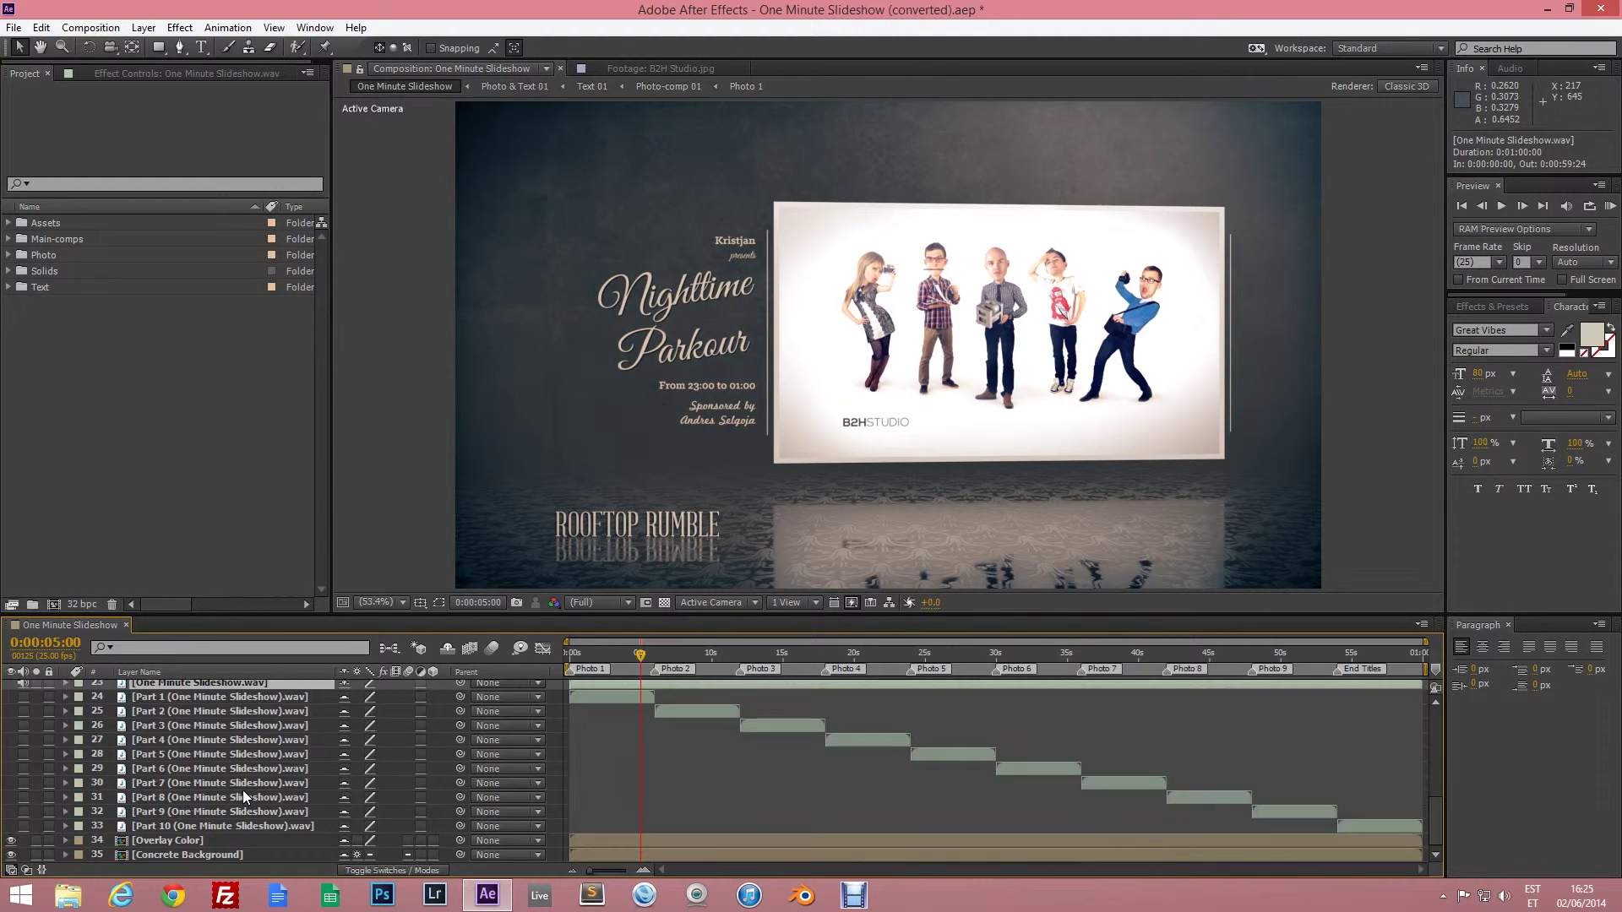
Enable the audio of the Part 1 through Part 10 One Minute Slideshow.wav layers.
{"action": "scroll", "coordinate": [242, 789], "scroll_direction": "up", "scroll_amount": 1}
{"action": "scroll", "coordinate": [160, 777], "scroll_direction": "down", "scroll_amount": 1}
{"action": "left_click_drag", "start_coordinate": [22, 696], "coordinate": [22, 829]}
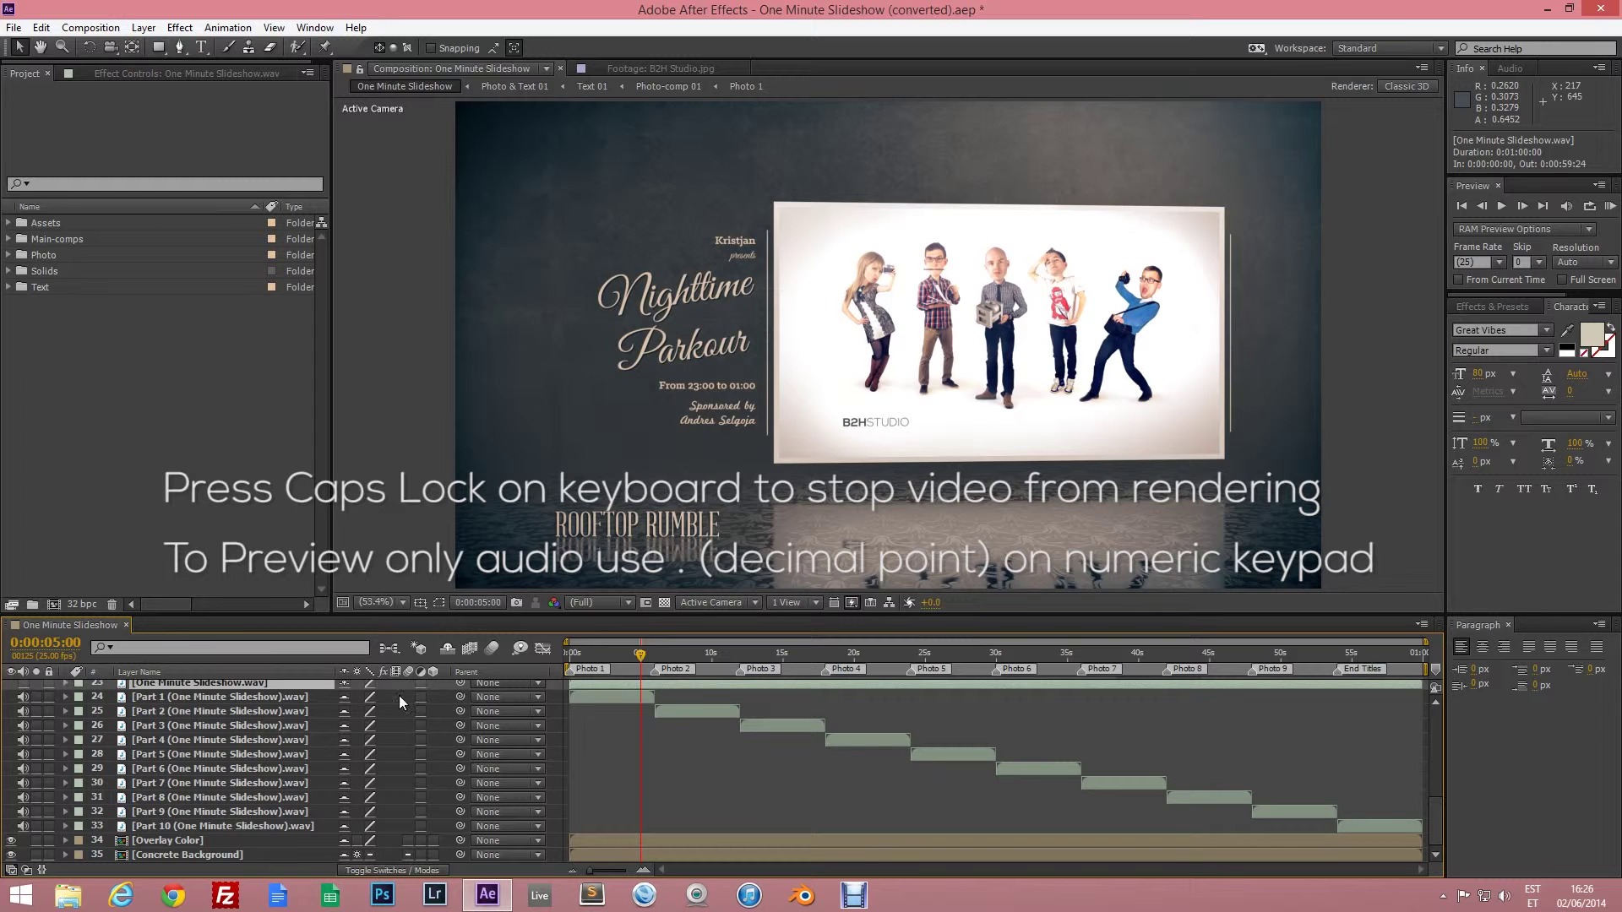
Swap the timeline positions of the Part 3 and Part 6 audio layers, aligning them with the Photo 6 and Photo 3 markers.
{"action": "left_click", "coordinate": [190, 771]}
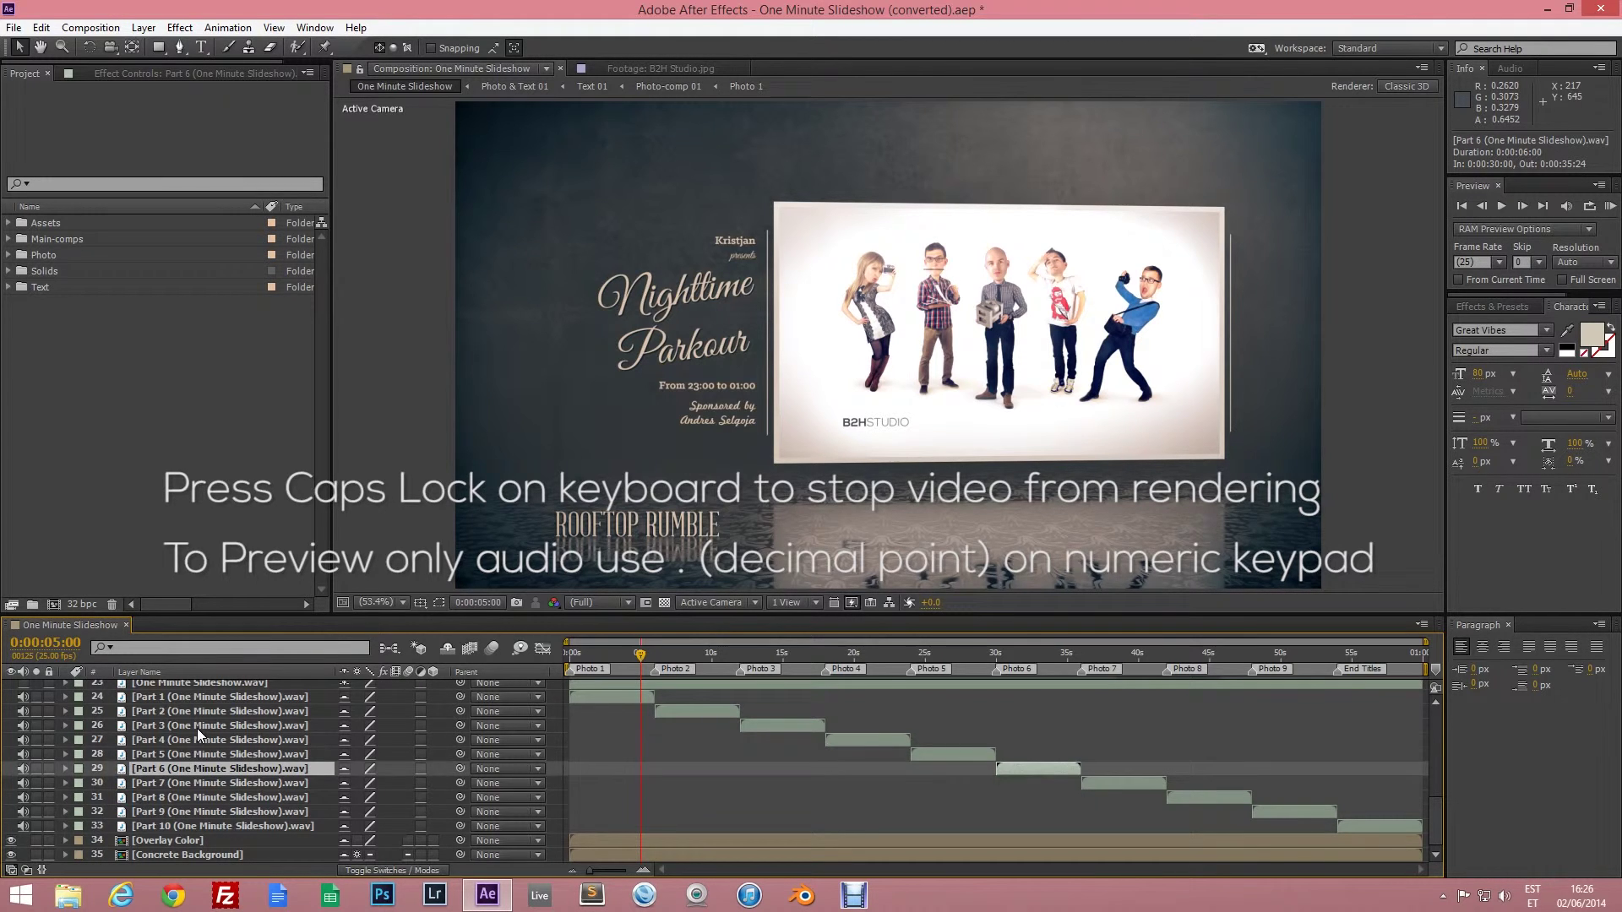
{"action": "left_click", "coordinate": [197, 728]}
{"action": "left_click_drag", "start_coordinate": [762, 726], "coordinate": [1007, 738]}
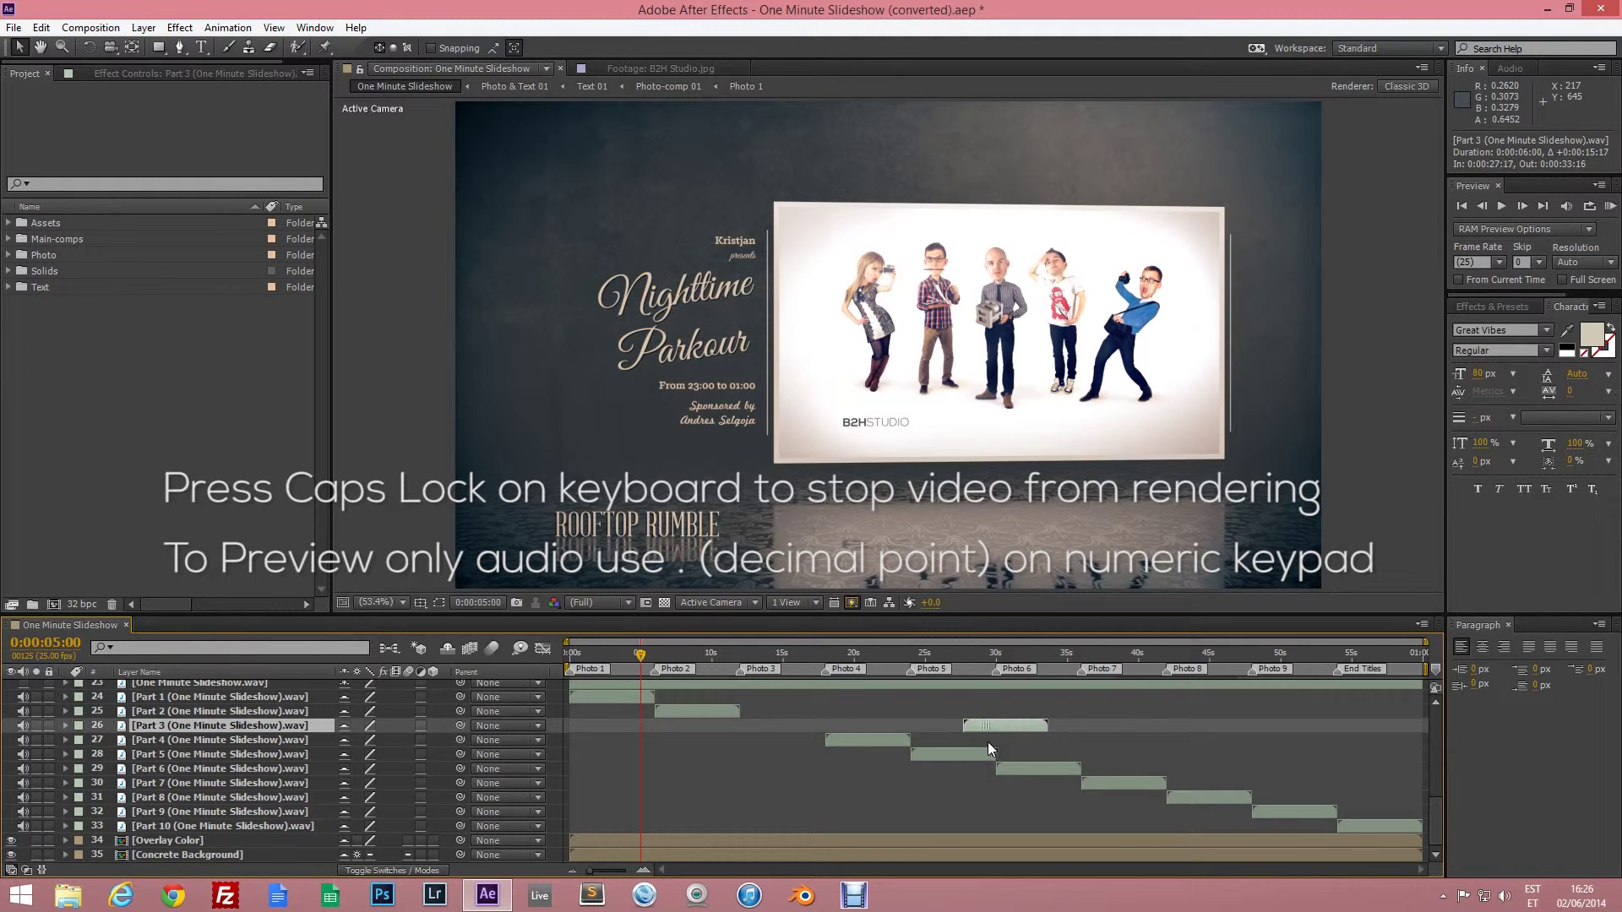
{"action": "left_click_drag", "start_coordinate": [1025, 769], "coordinate": [769, 782]}
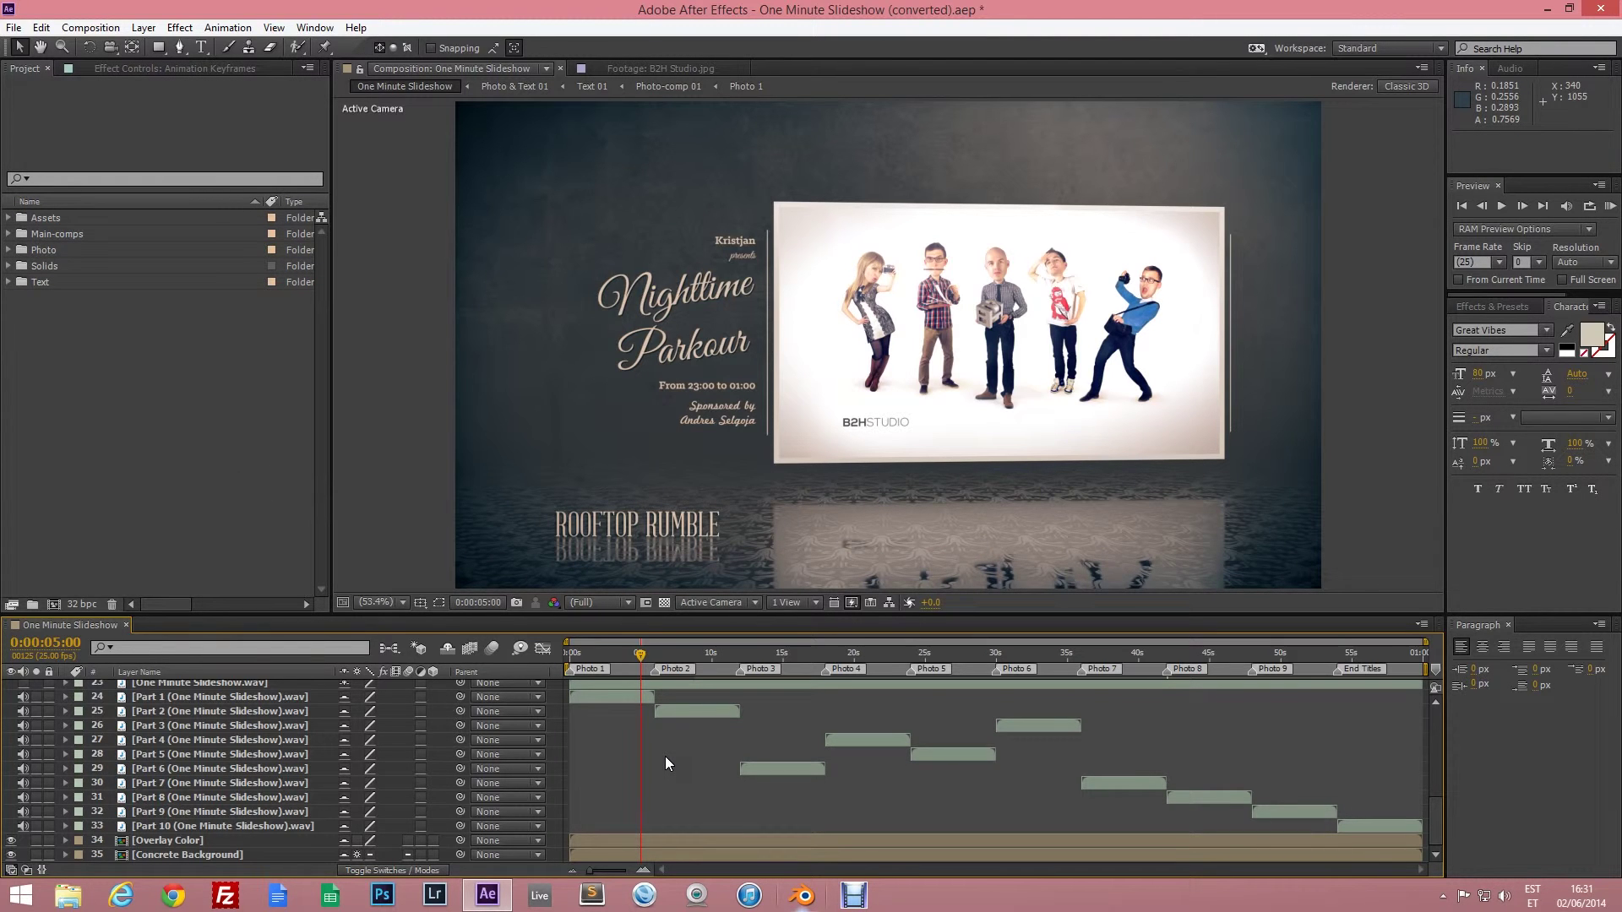
Hide the shy layers, go to the Photo 8 marker at 0:00:42:00, and delete the Photo & Text 08 and Photo & Text 09 layers.
{"action": "left_click", "coordinate": [448, 649]}
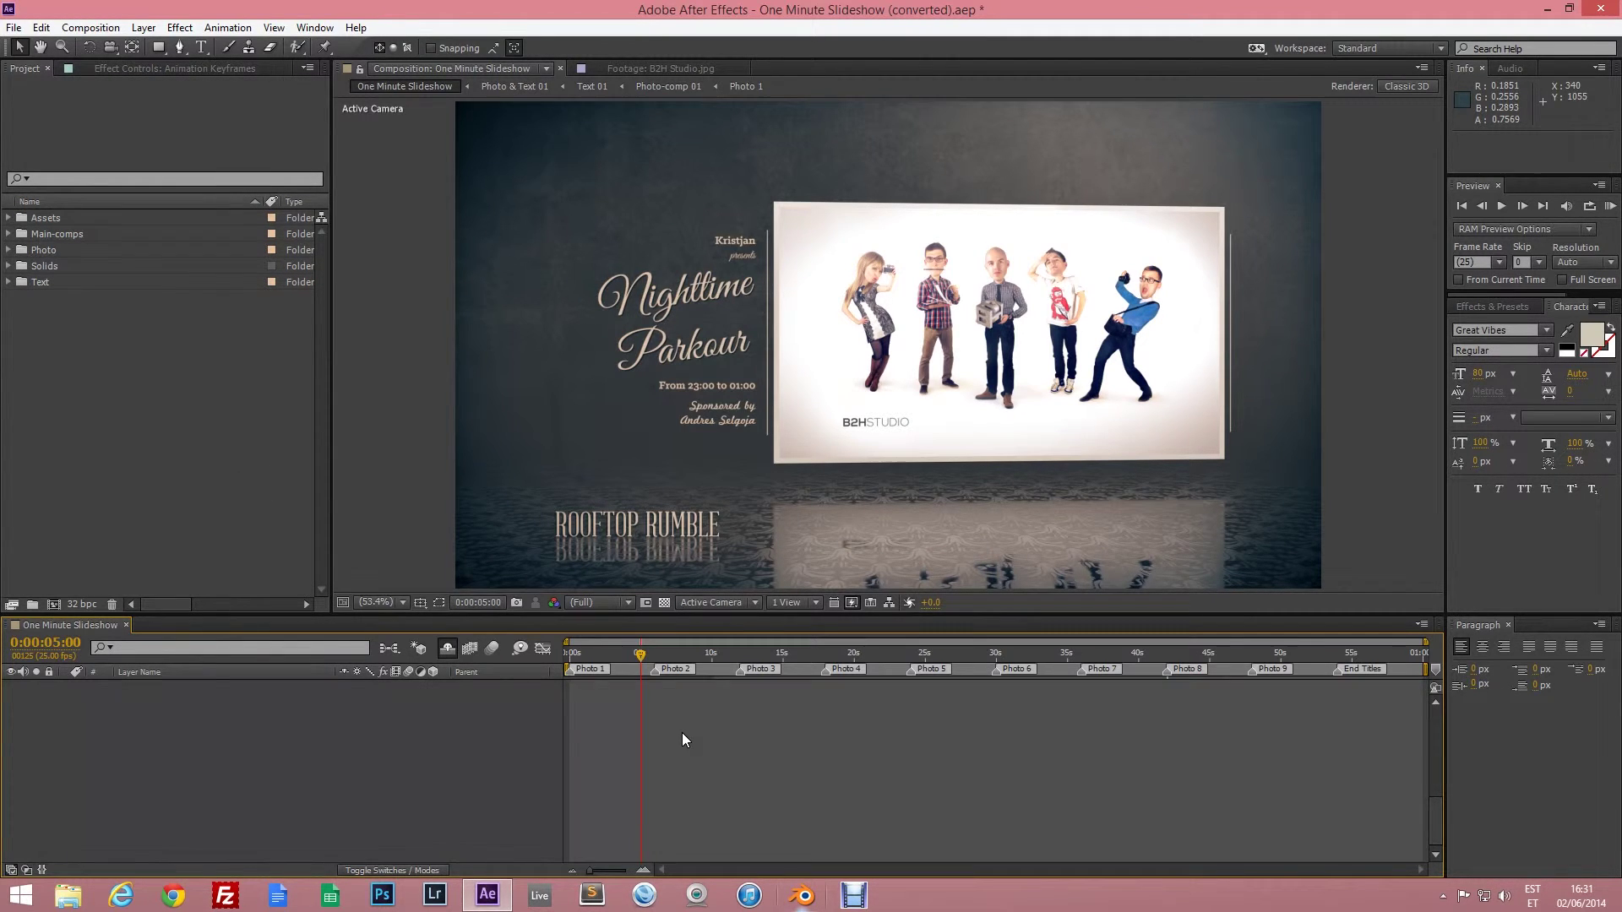
{"action": "scroll", "coordinate": [682, 733], "scroll_direction": "up", "scroll_amount": 10}
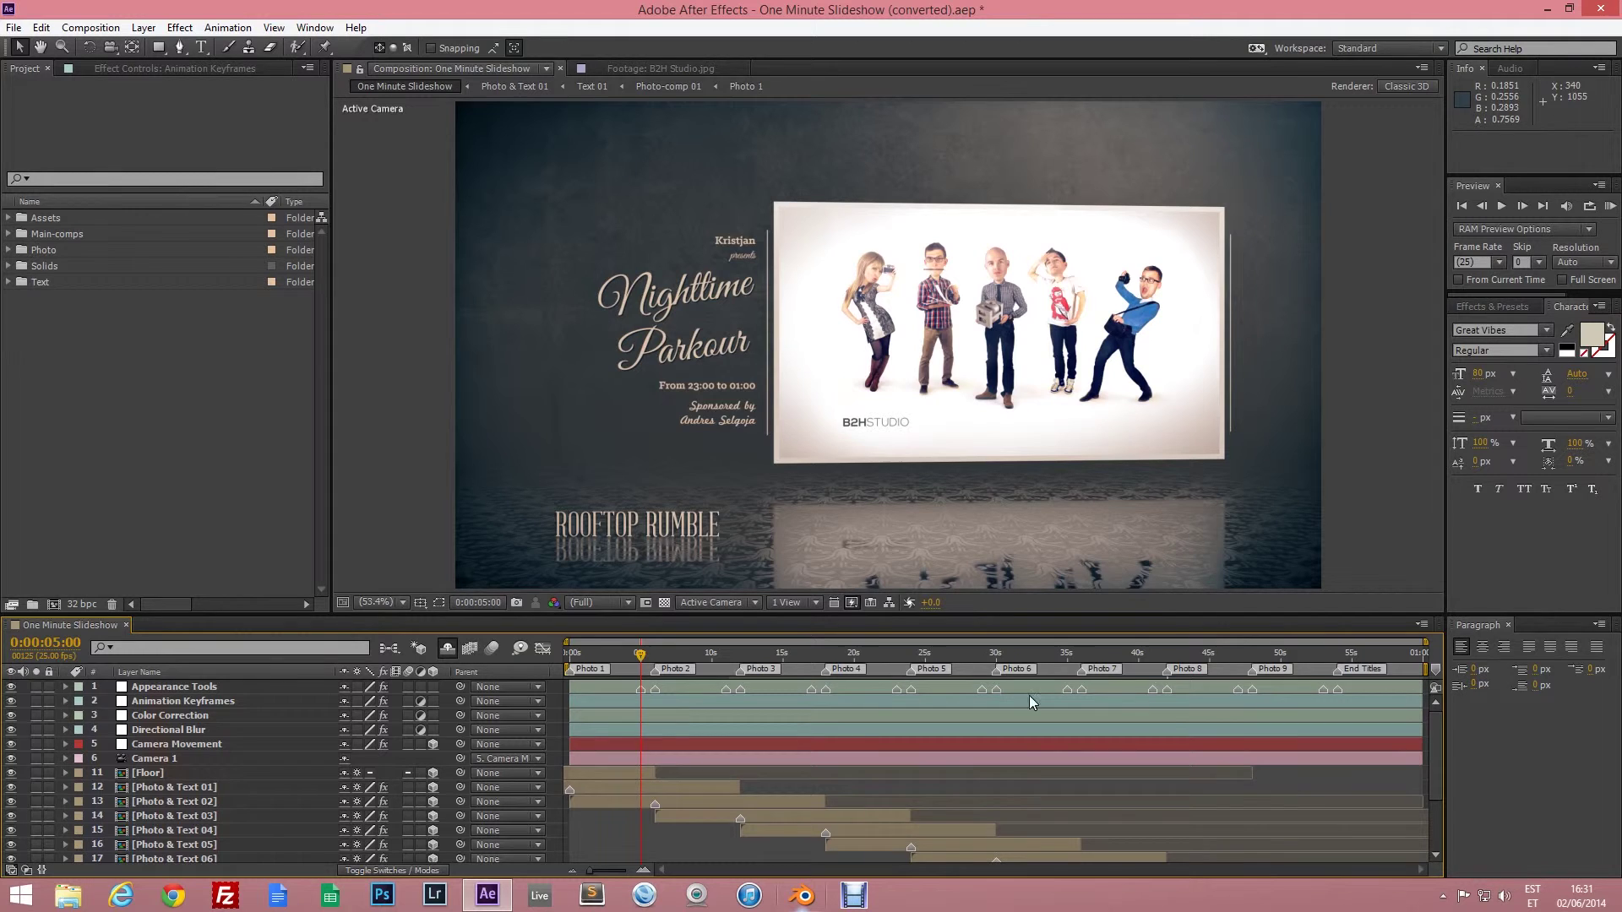
{"action": "left_click", "coordinate": [1165, 659]}
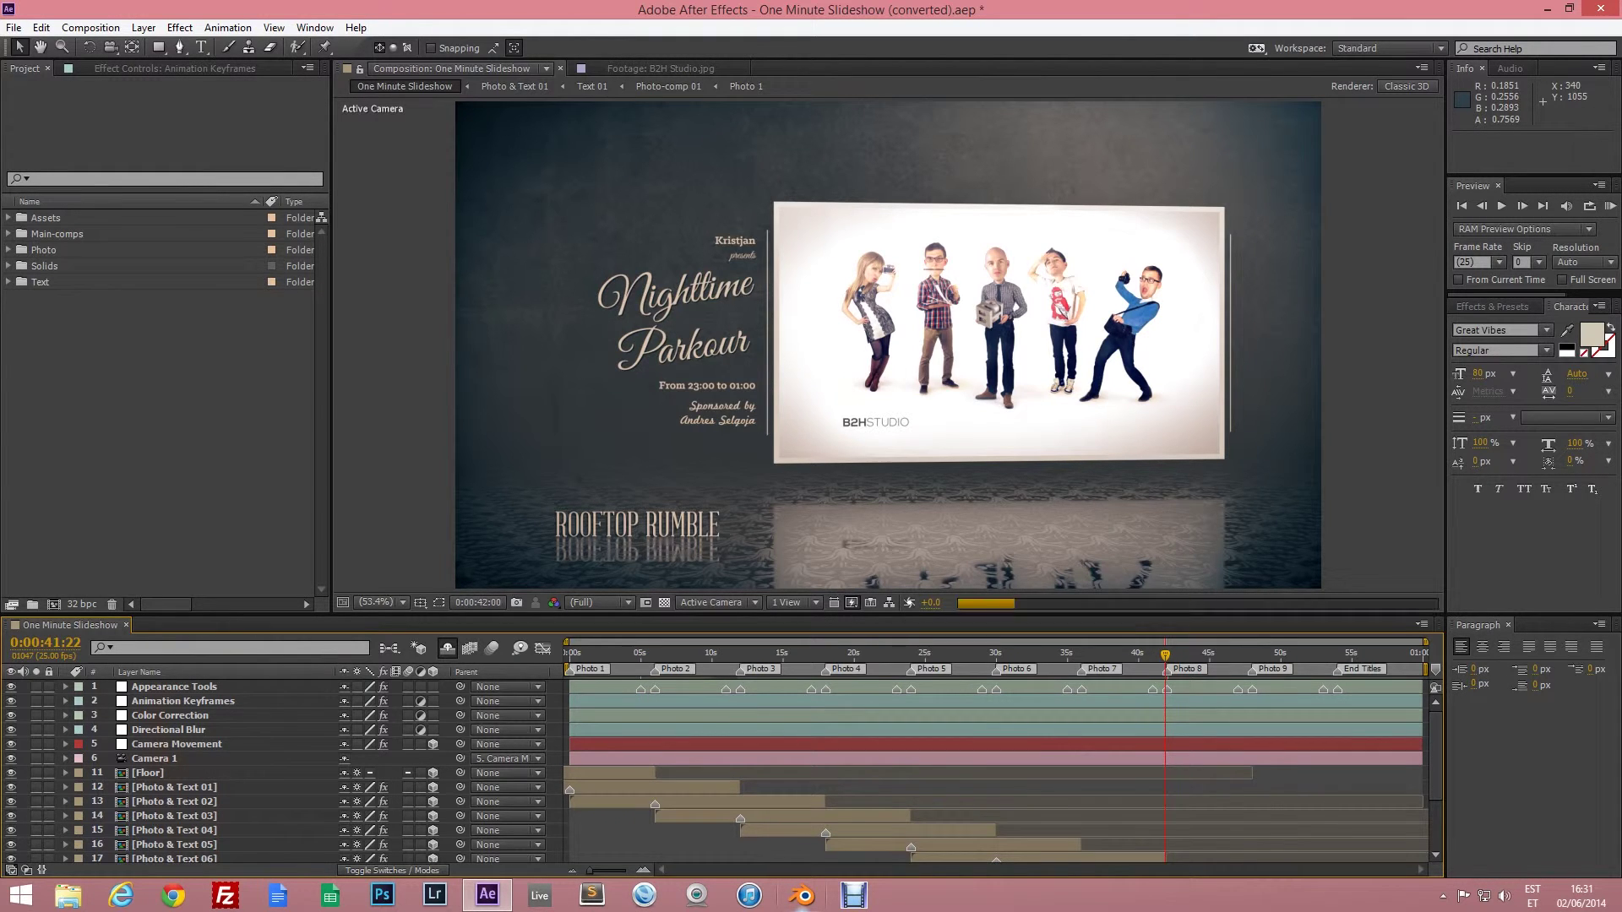
{"action": "left_click_drag", "start_coordinate": [1436, 738], "coordinate": [1436, 819]}
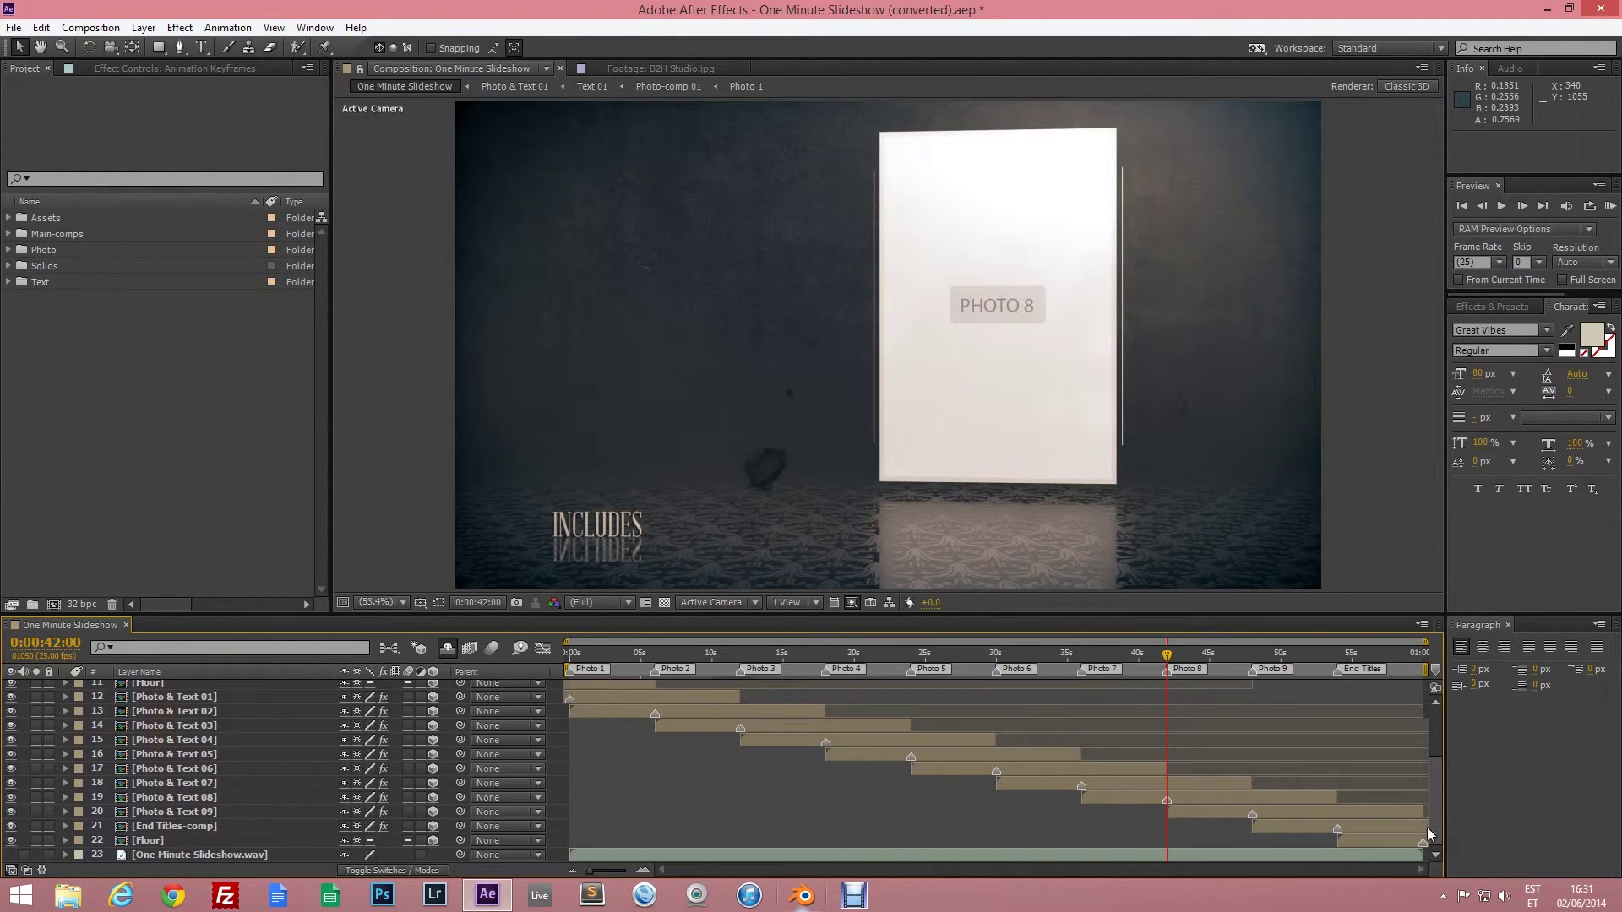
{"action": "left_click", "coordinate": [204, 811]}
{"action": "left_click", "coordinate": [201, 798], "text": "shift"}
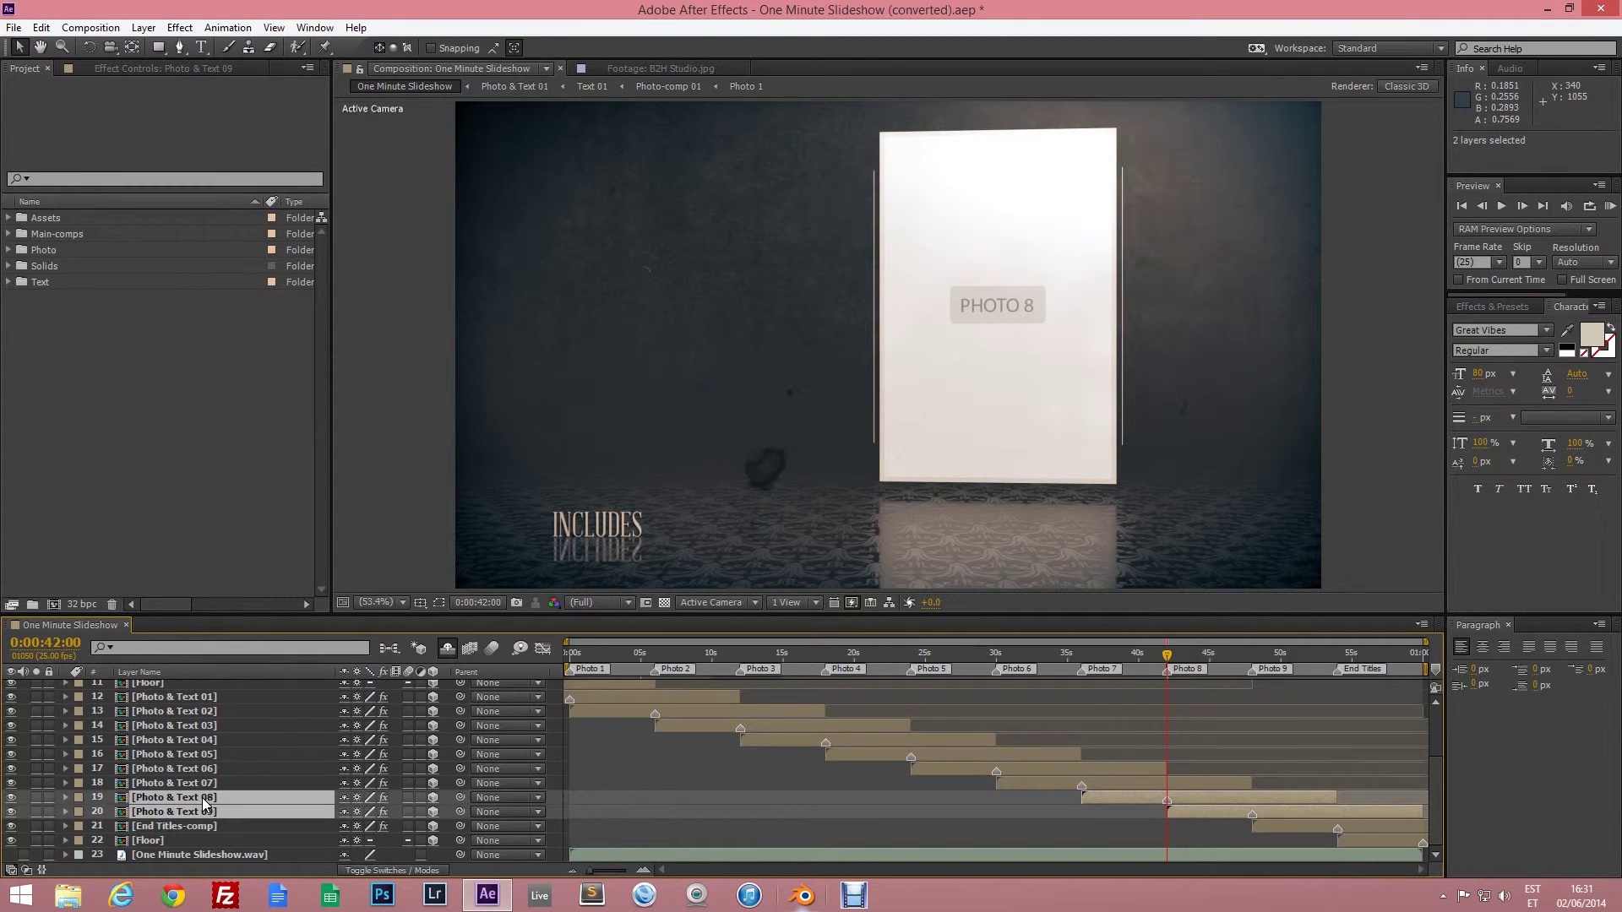
{"action": "key", "text": "Delete"}
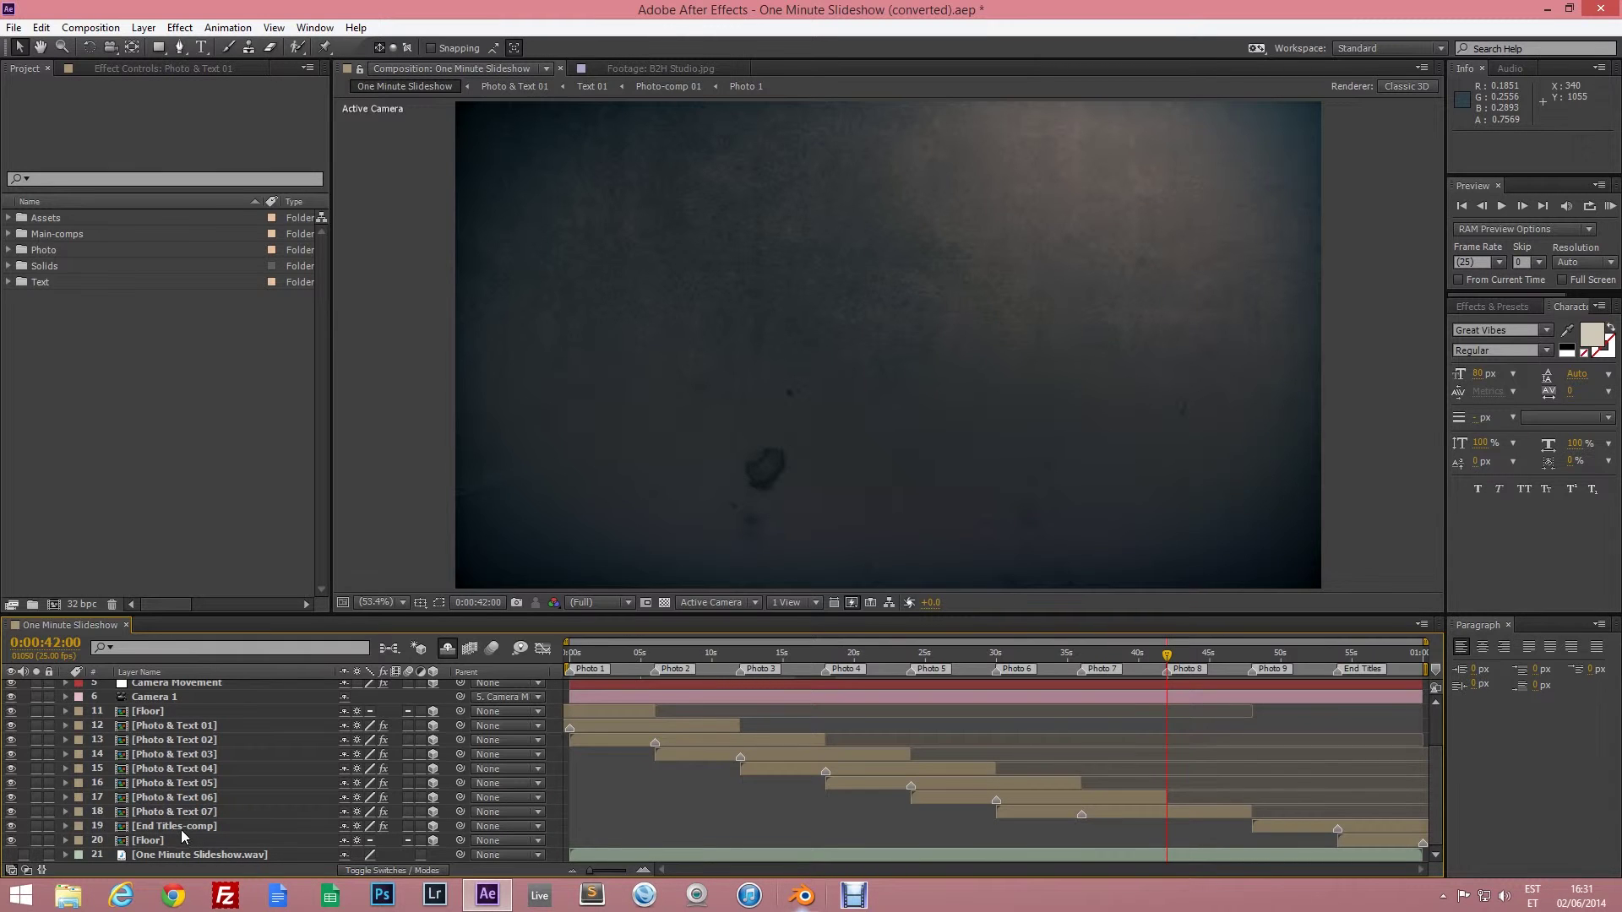
Shift the End Titles-comp layer and the Floor layer beneath it 12 seconds earlier in the timeline.
{"action": "left_click", "coordinate": [180, 828]}
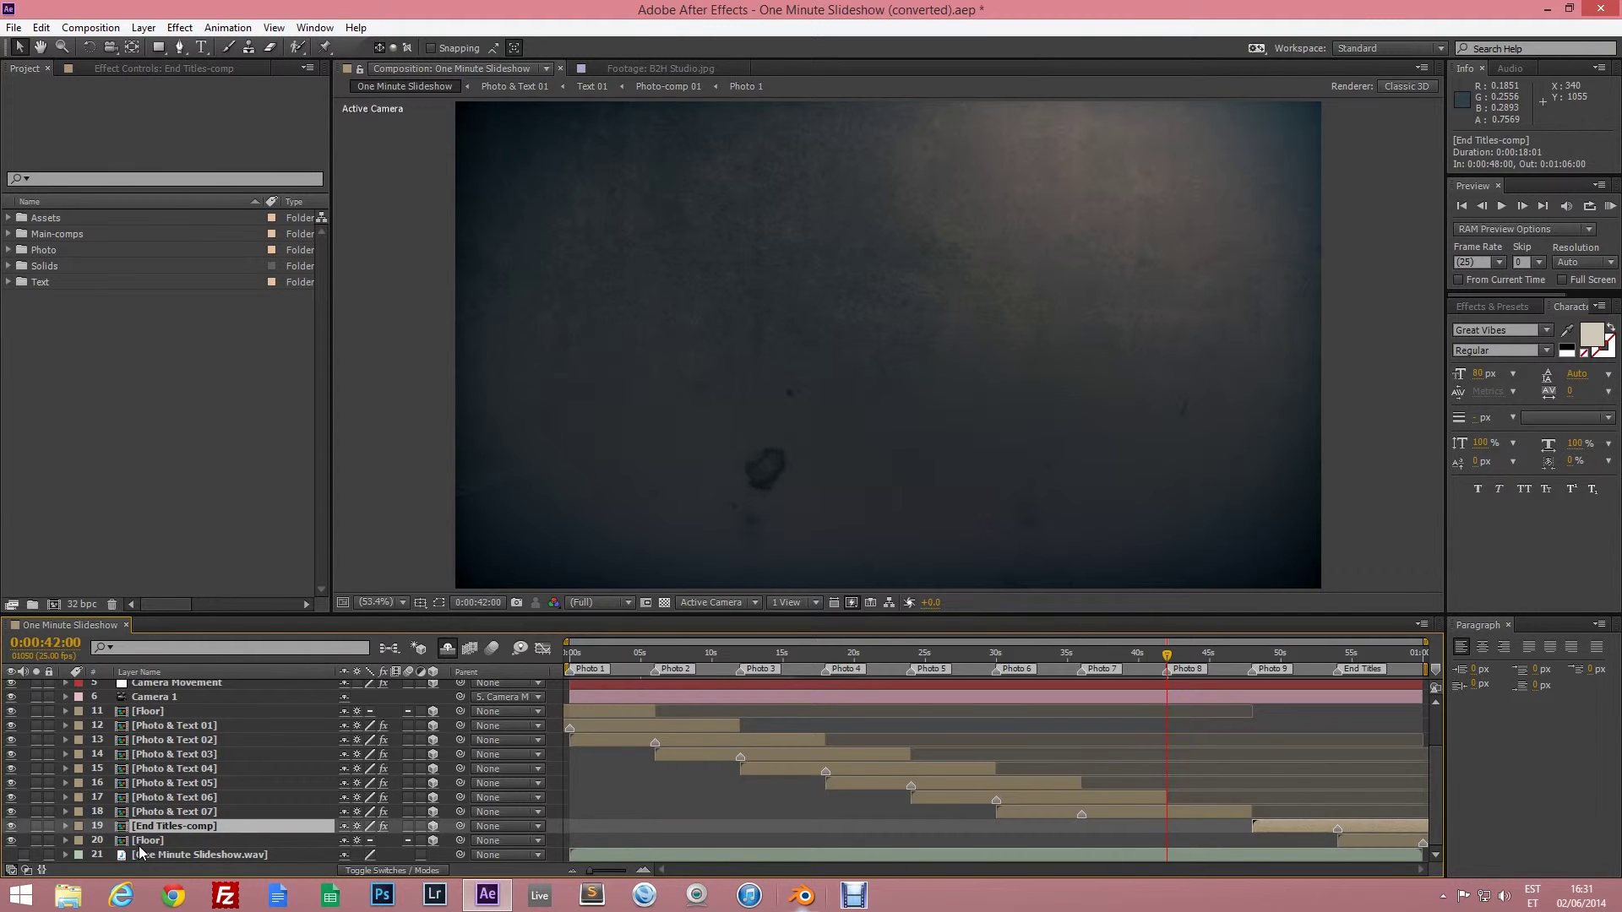
{"action": "left_click", "coordinate": [211, 842], "text": "shift"}
{"action": "left_click_drag", "start_coordinate": [1388, 829], "coordinate": [1220, 824]}
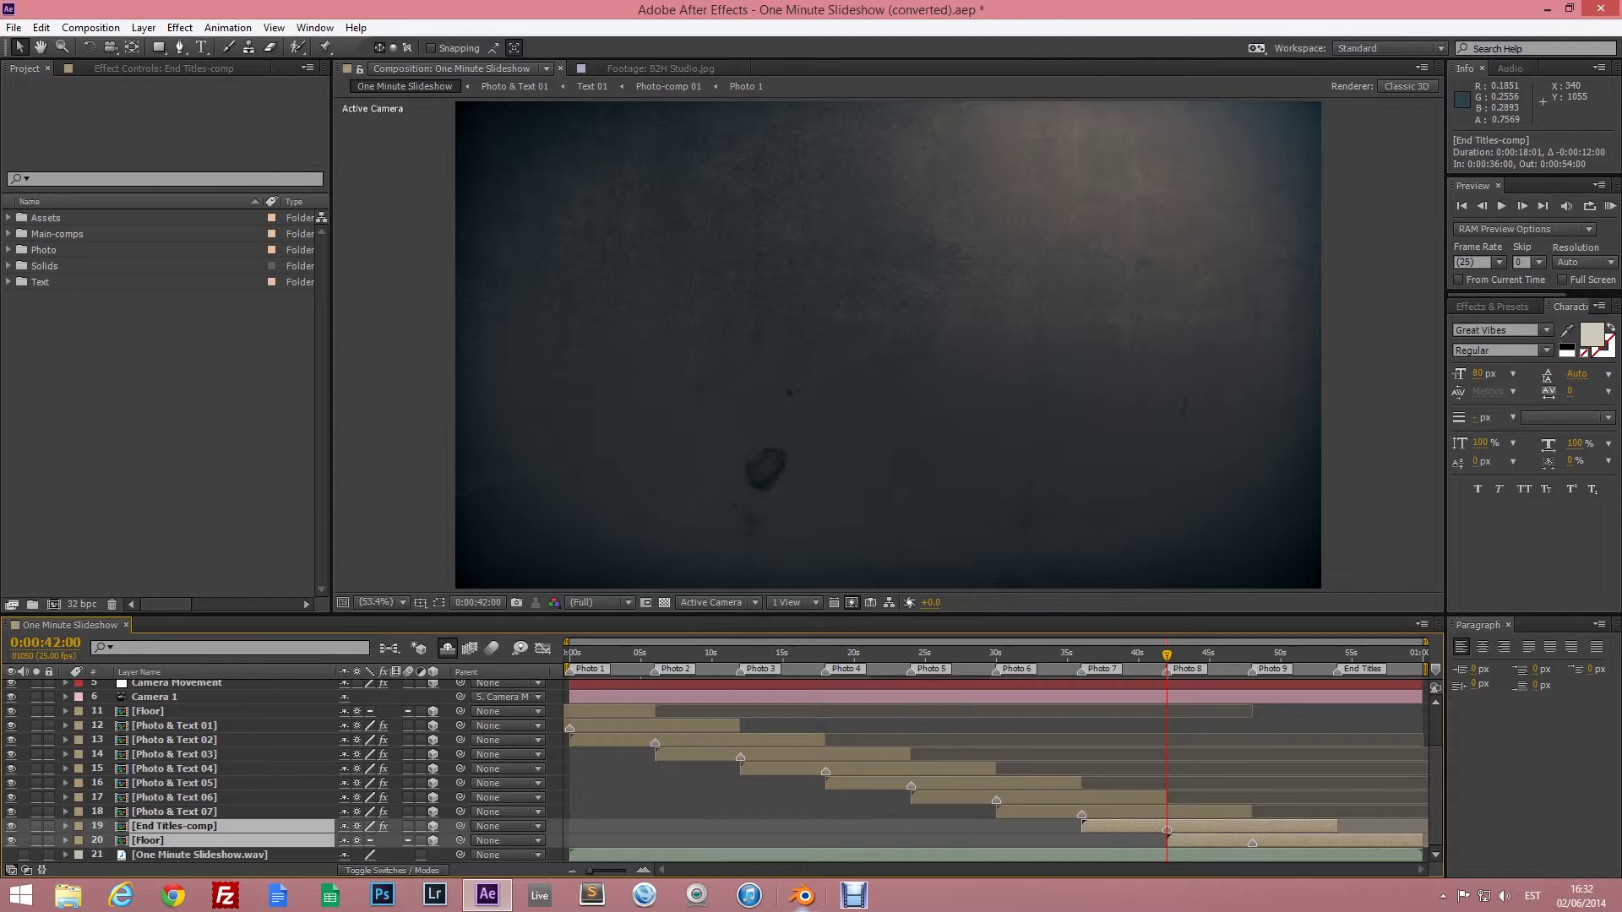
Set the X Position of the End Titles-comp layer to 14000.
{"action": "left_click", "coordinate": [175, 823]}
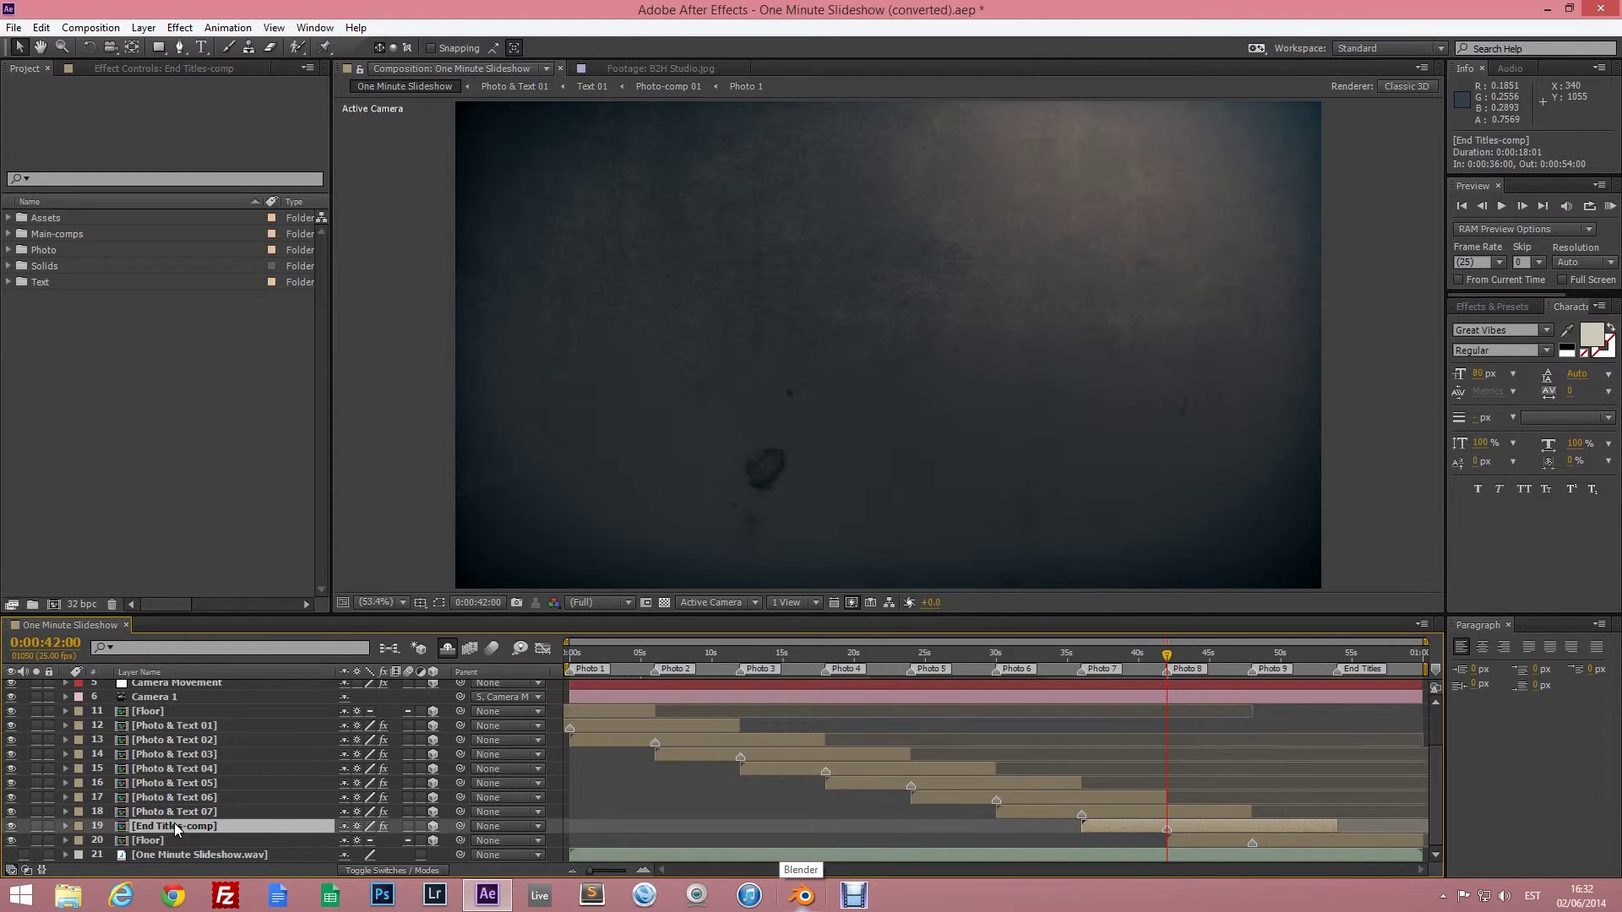
{"action": "key", "text": "p"}
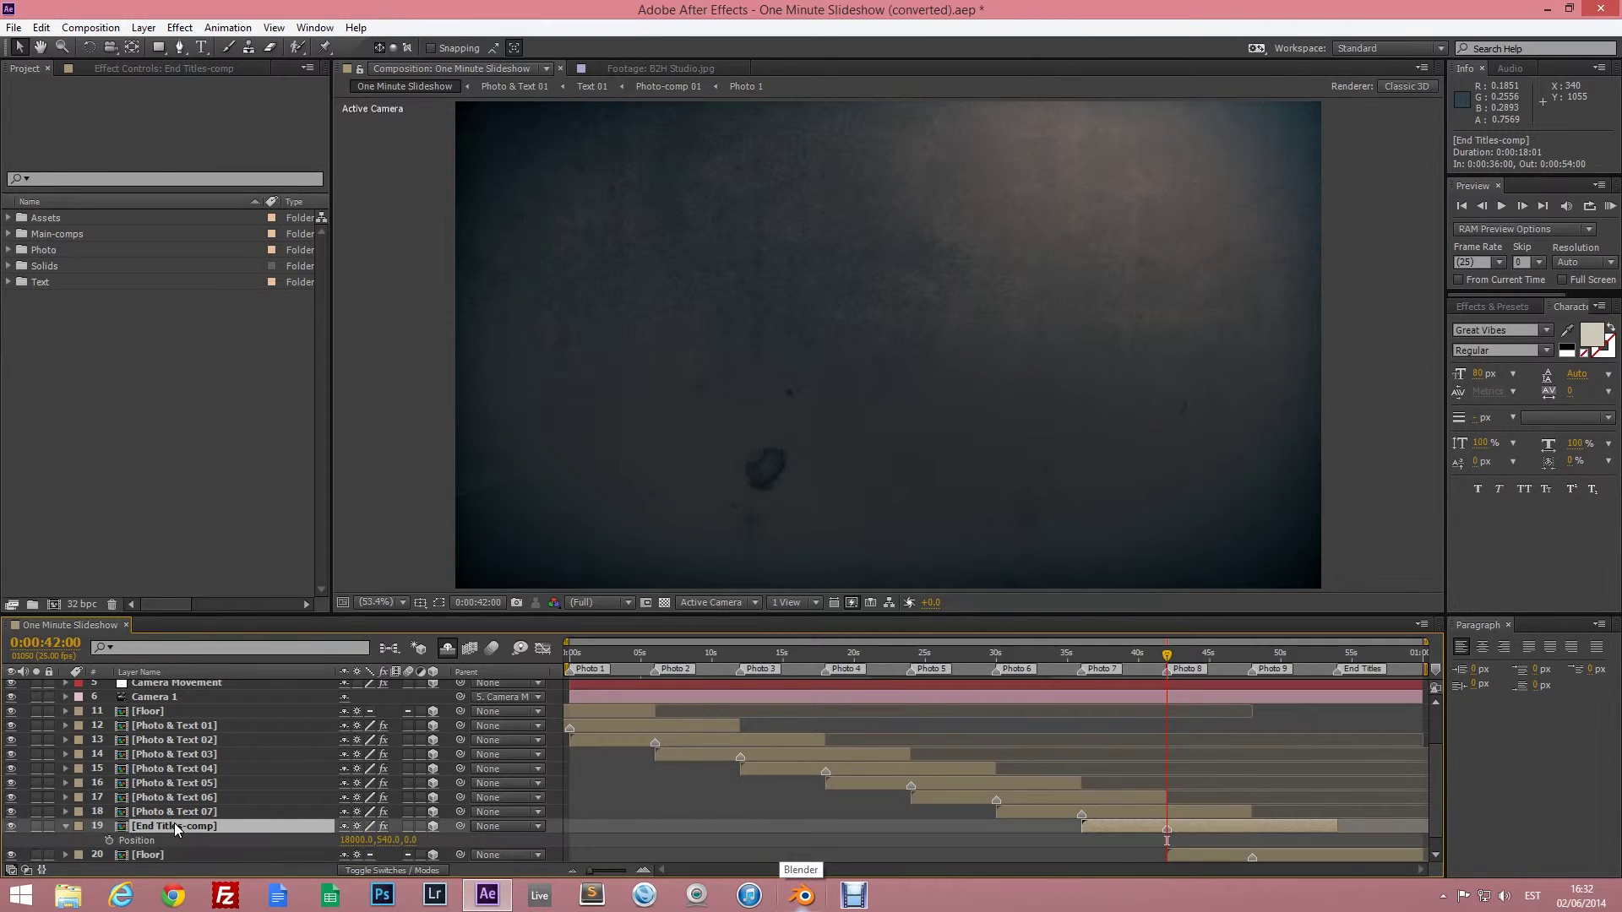
{"action": "left_click", "coordinate": [355, 840]}
{"action": "type", "text": "14"}
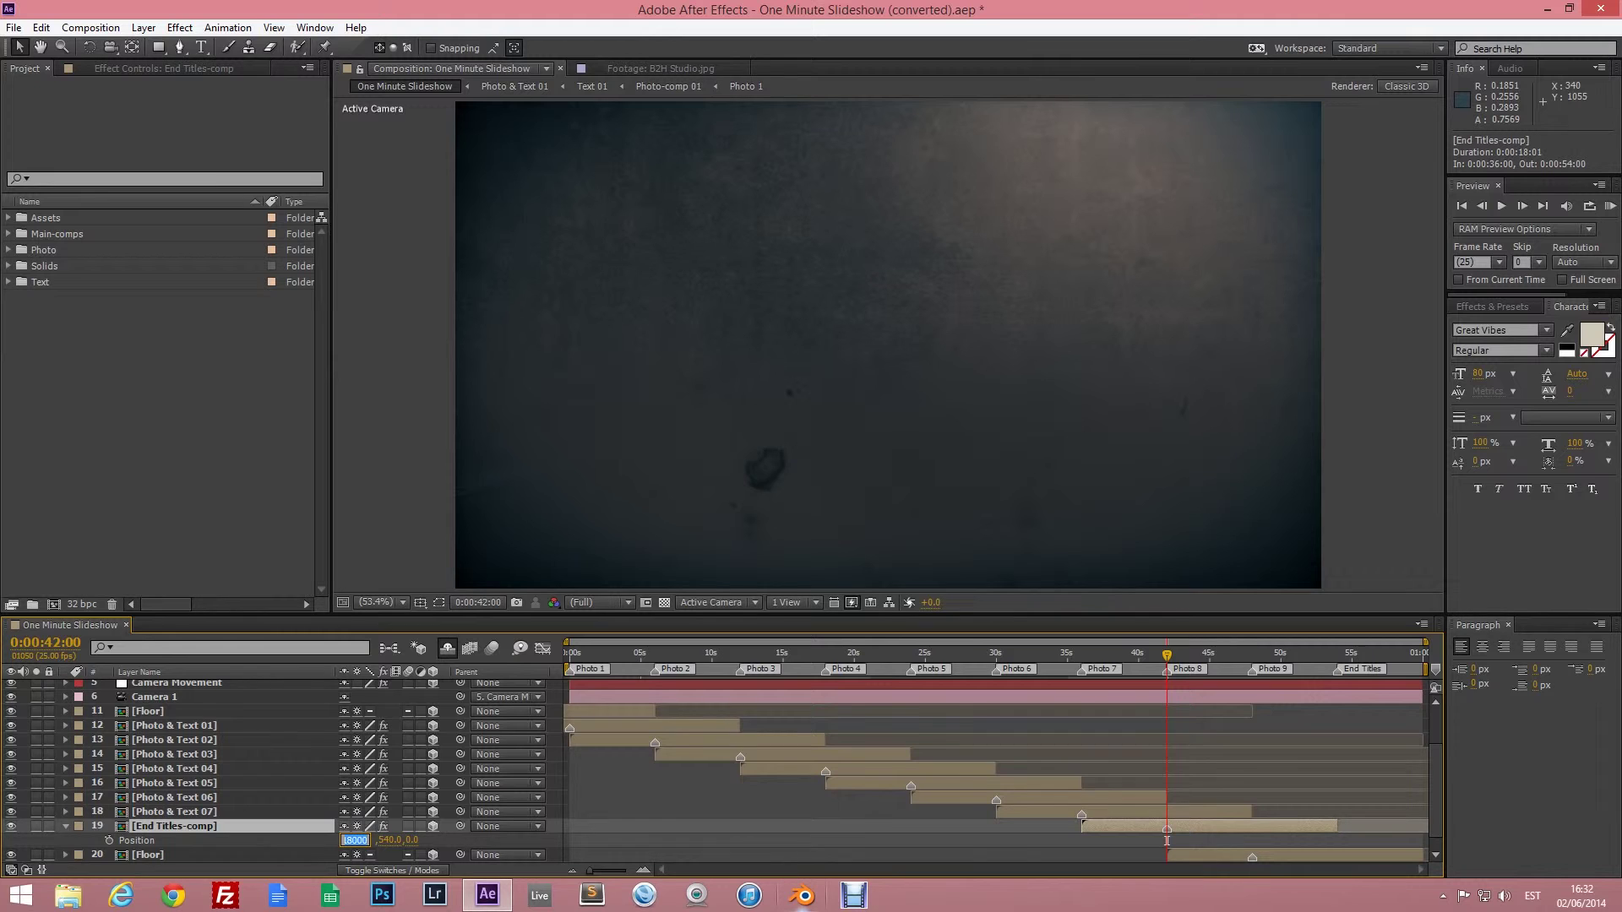
{"action": "type", "text": "000"}
{"action": "key", "text": "Return"}
Set the X Position of the Floor layer below End Titles-comp to 16000.
{"action": "key", "text": "ctrl+Down"}
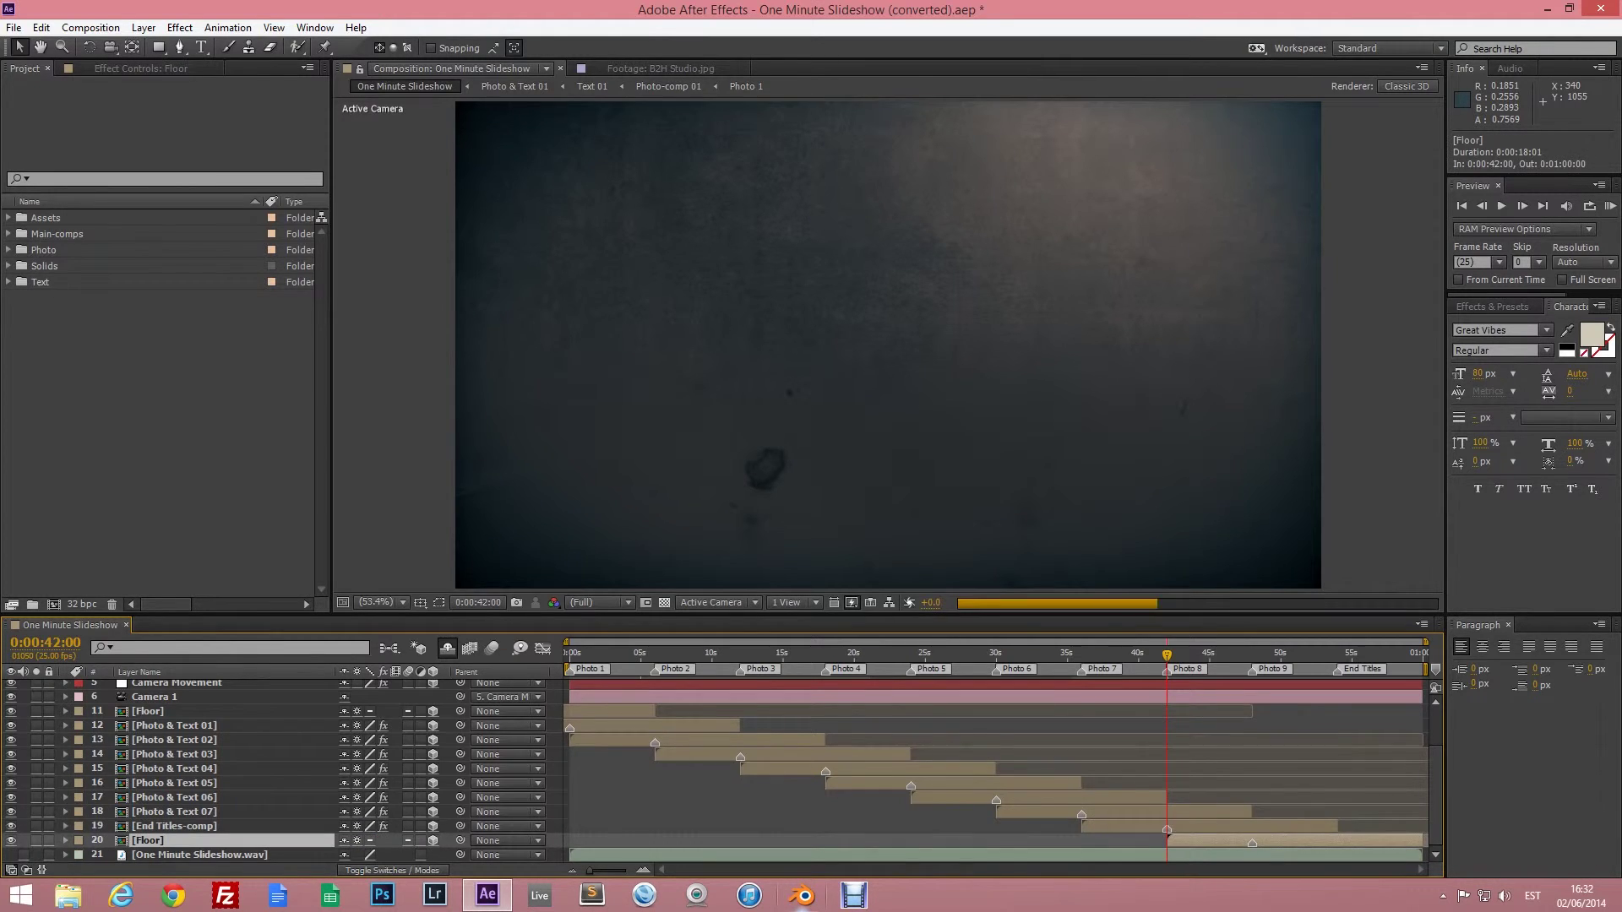
{"action": "key", "text": "p"}
{"action": "left_click", "coordinate": [355, 855]}
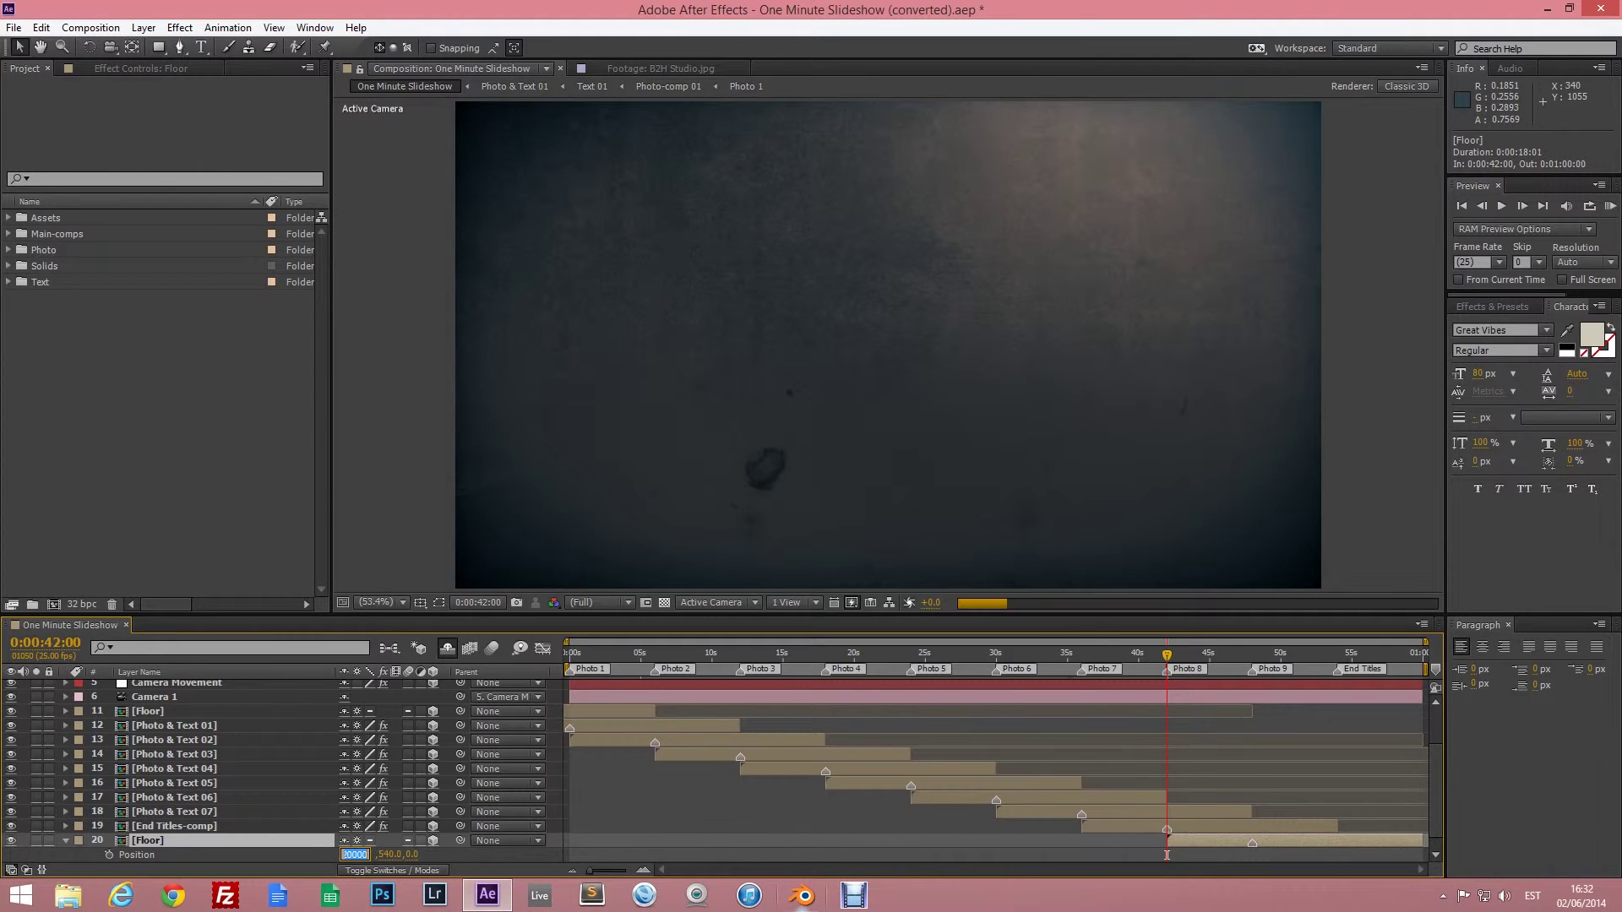
{"action": "type", "text": "16000"}
{"action": "key", "text": "Return"}
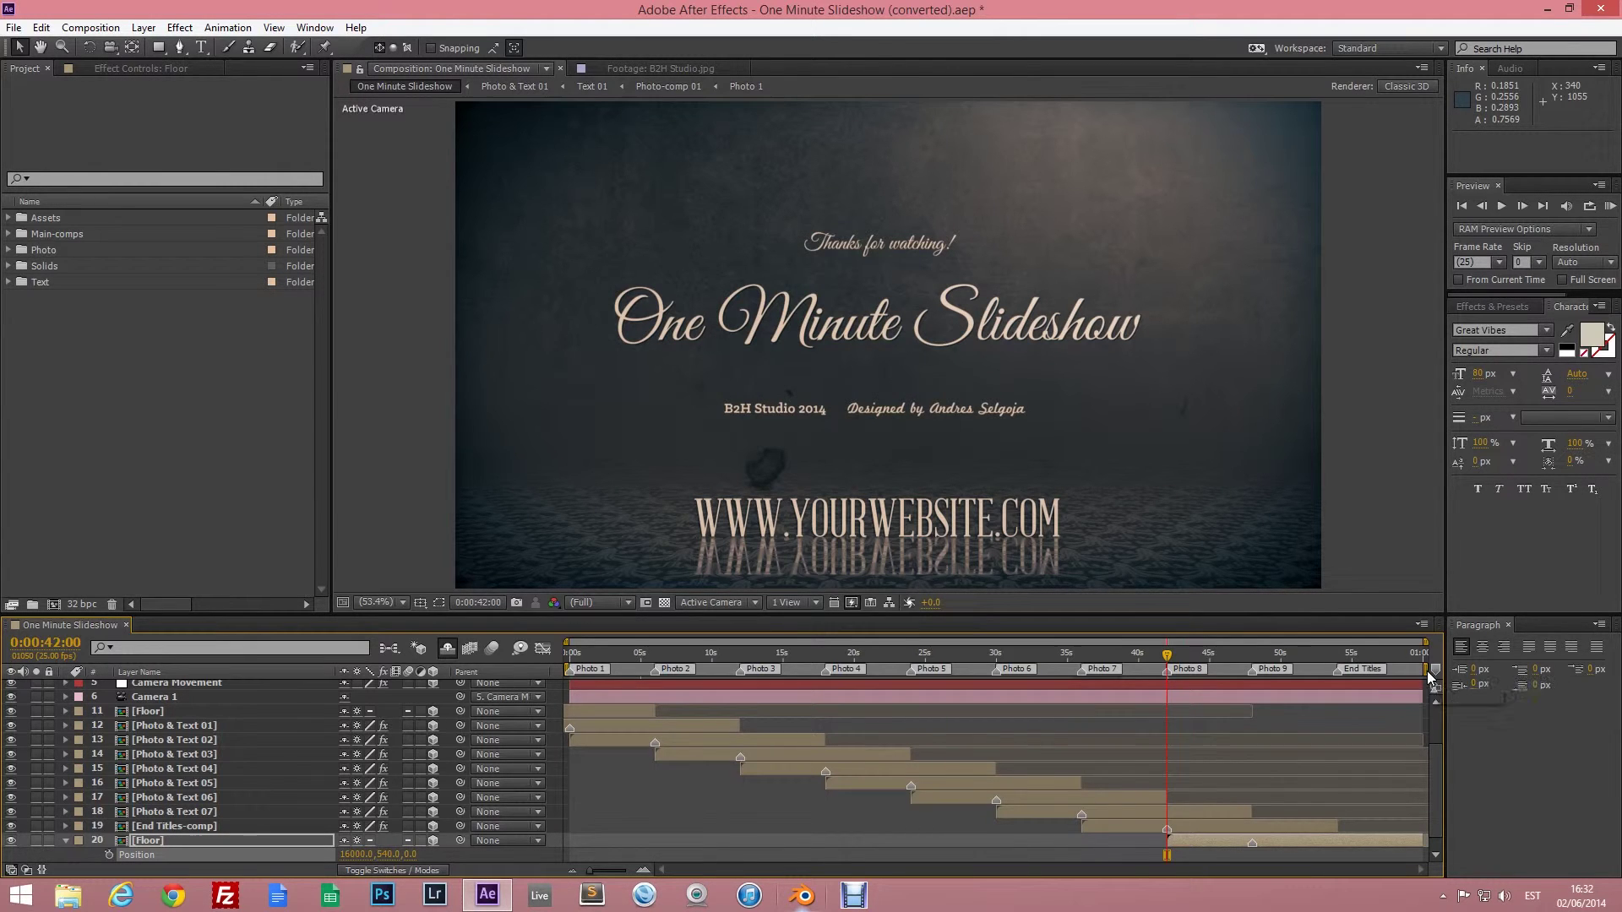
End the work area at 0:00:47:24, move the current time to 0:00:47:04, and collapse the Floor layer's properties.
{"action": "left_click_drag", "start_coordinate": [1426, 644], "coordinate": [1252, 649]}
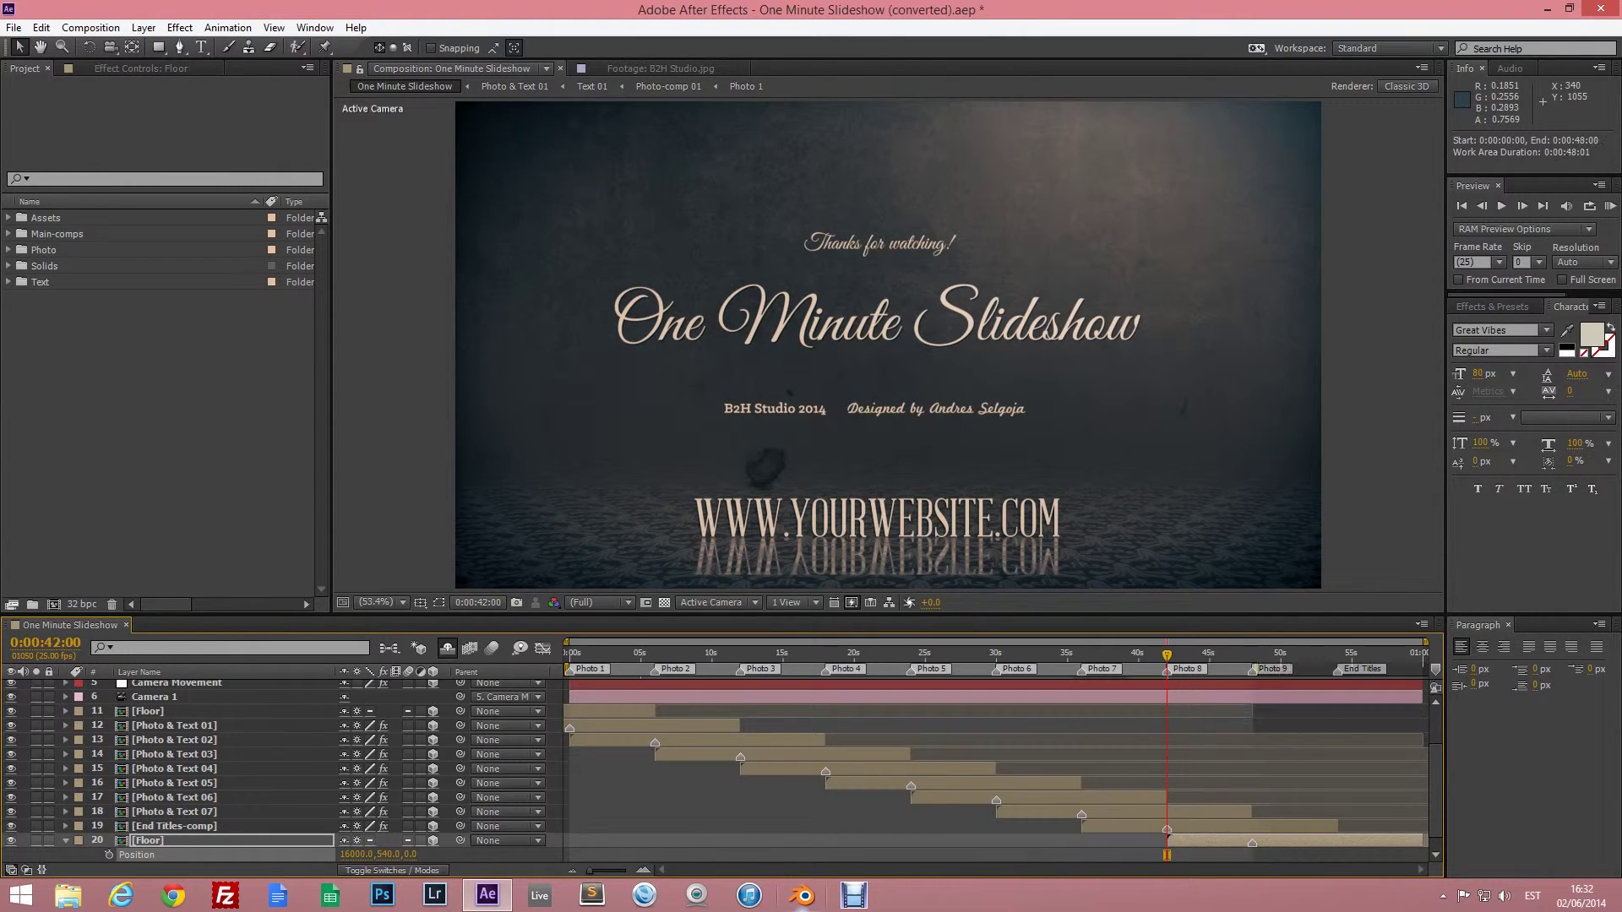
{"action": "left_click", "coordinate": [1241, 655]}
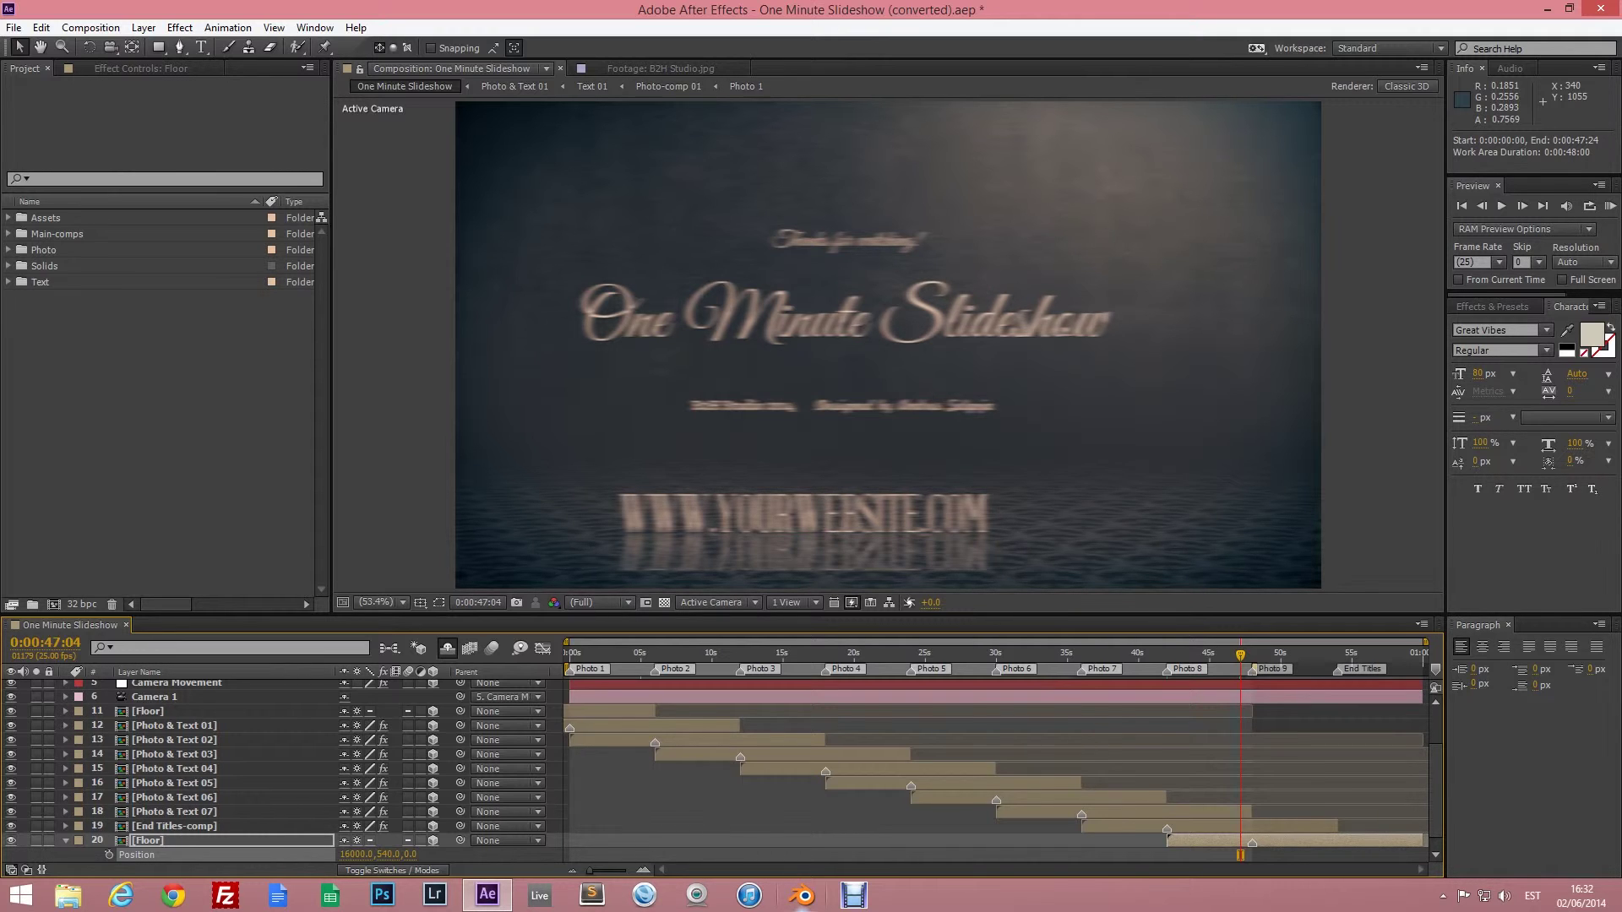
{"action": "left_click", "coordinate": [64, 842]}
Delete the last four Camera Move 3D Point keyframes, from about 47 seconds onward, on the Camera Movement layer.
{"action": "scroll", "coordinate": [164, 744], "scroll_direction": "up", "scroll_amount": 3}
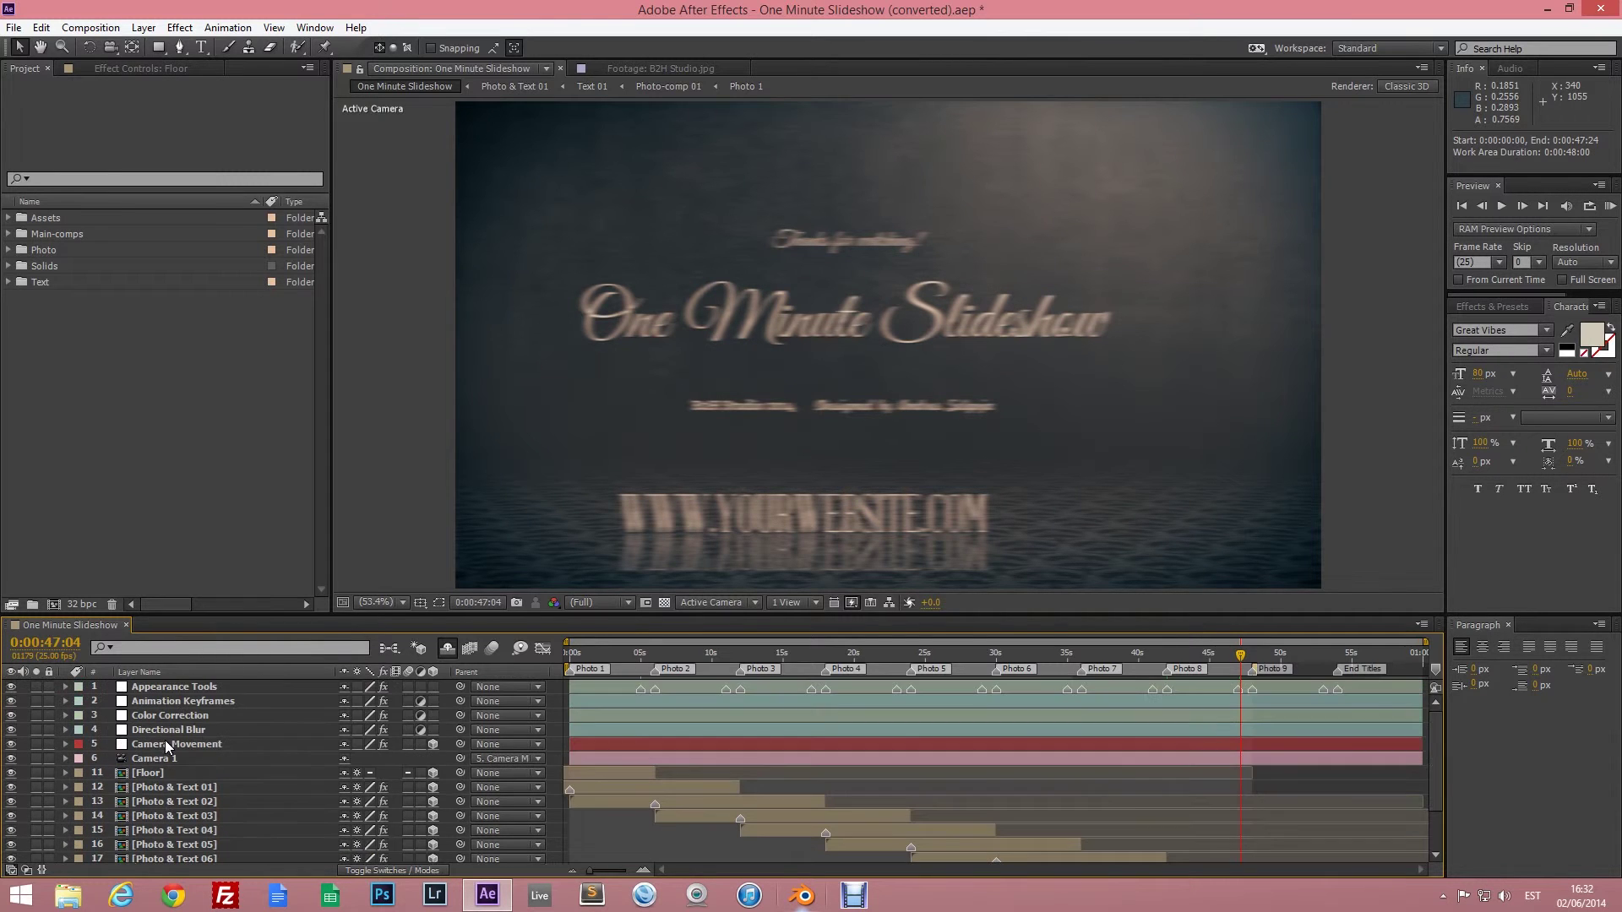
{"action": "left_click", "coordinate": [65, 744]}
{"action": "left_click_drag", "start_coordinate": [1373, 760], "coordinate": [1222, 810]}
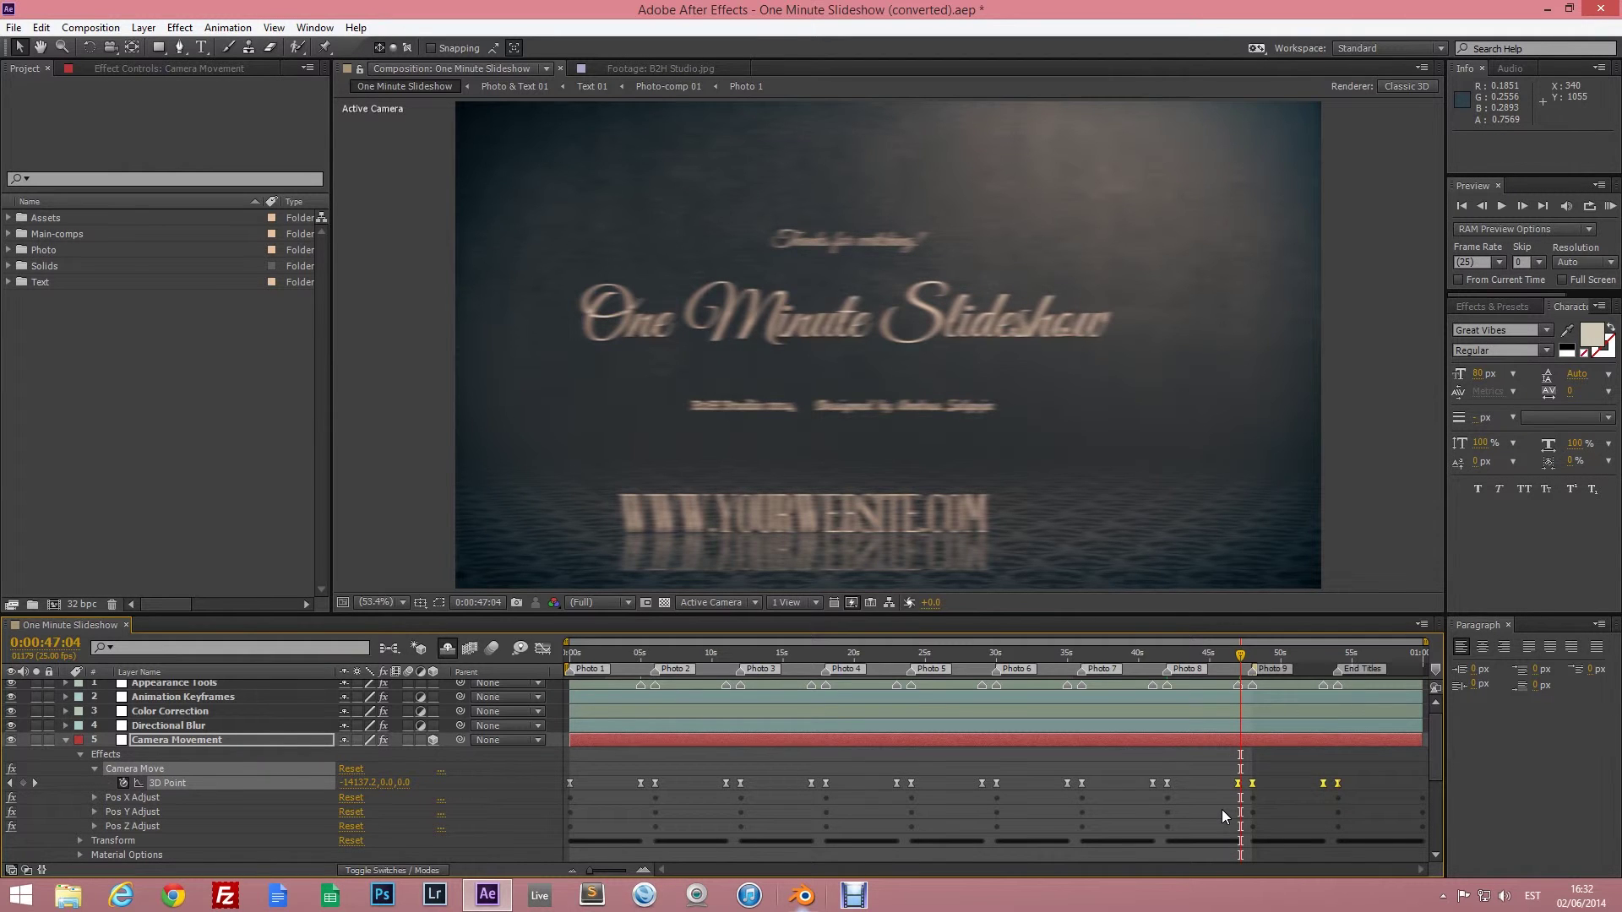
{"action": "key", "text": "Delete"}
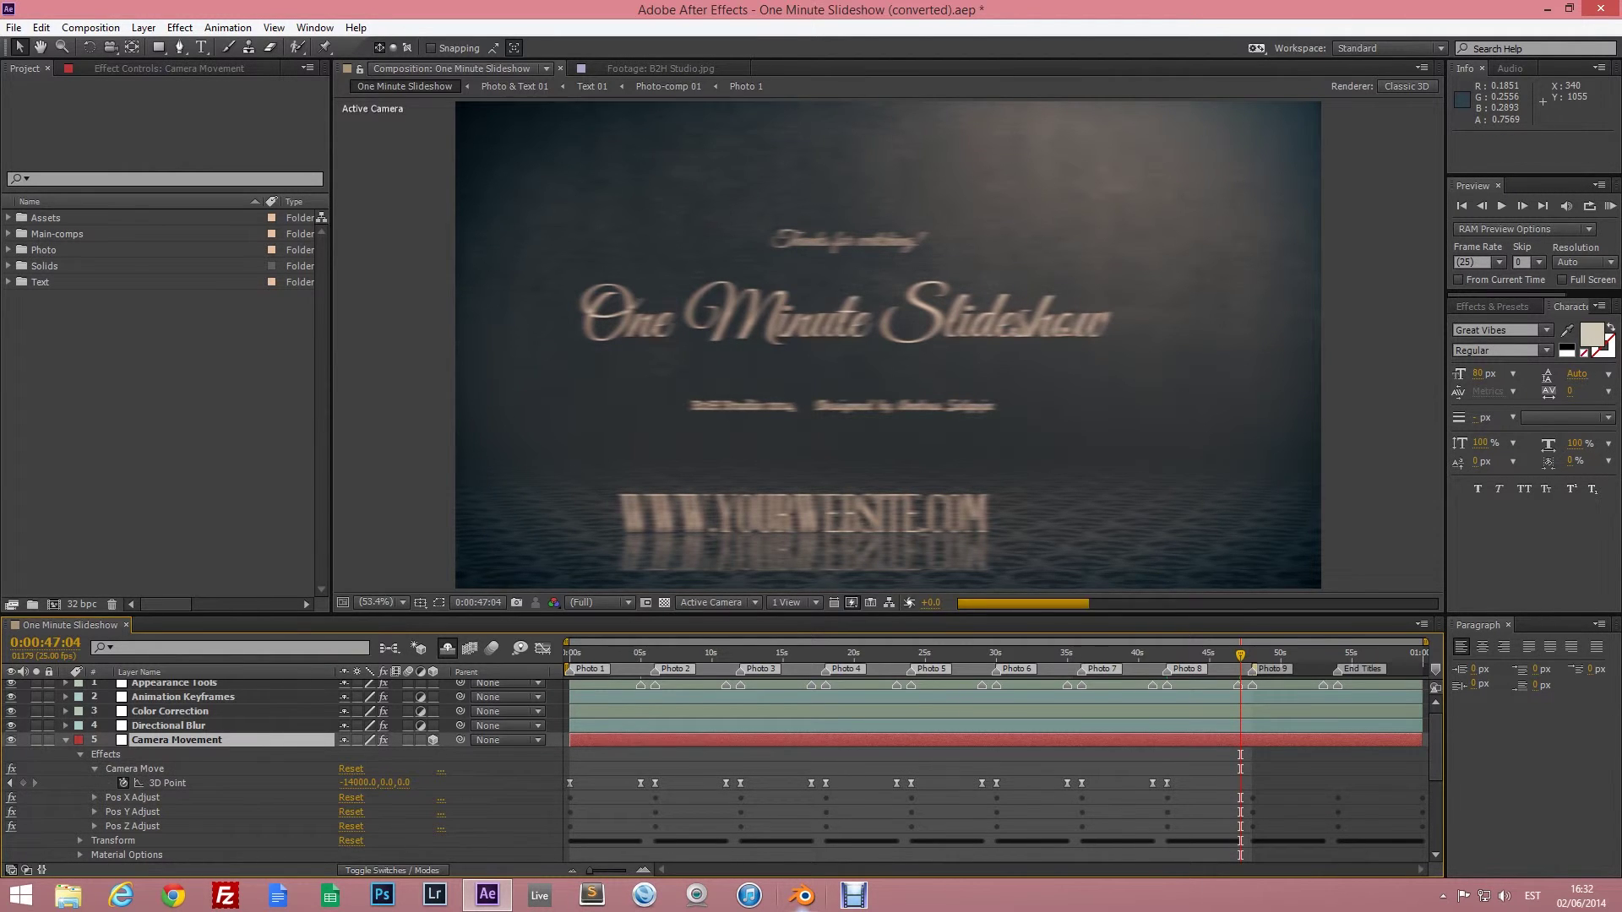
{"action": "left_click", "coordinate": [66, 741]}
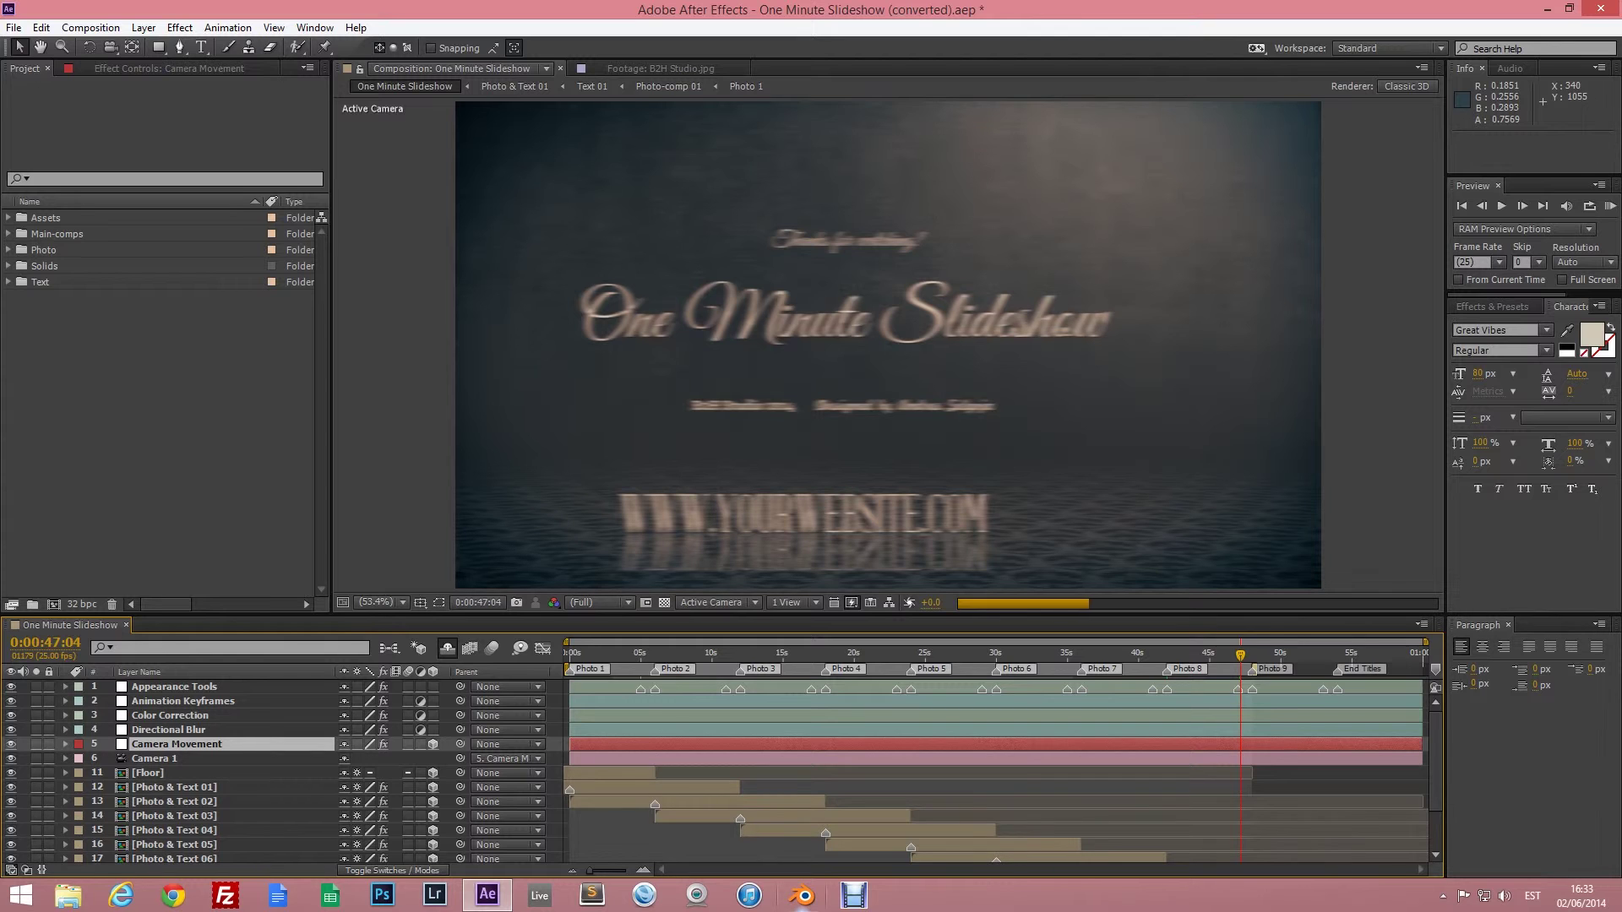
Delete the Slide (Text) slider keyframes from about 47 seconds onward on the Animation Keyframes layer, and collapse its properties.
{"action": "left_click", "coordinate": [183, 701]}
{"action": "key", "text": "F3"}
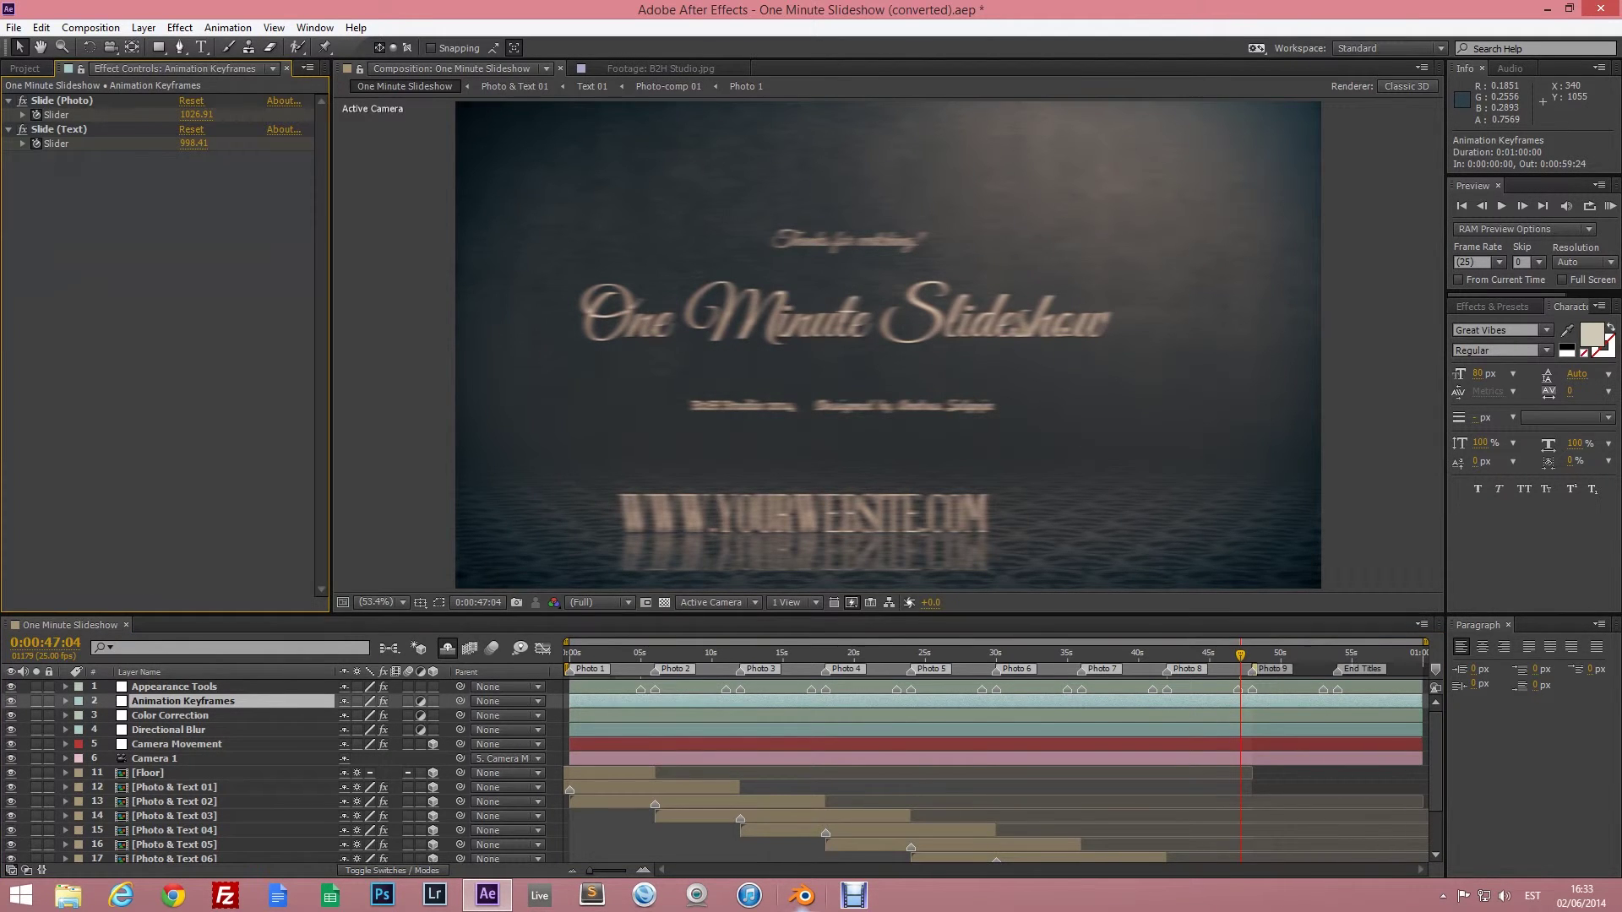
{"action": "key", "text": "ctrl+grave"}
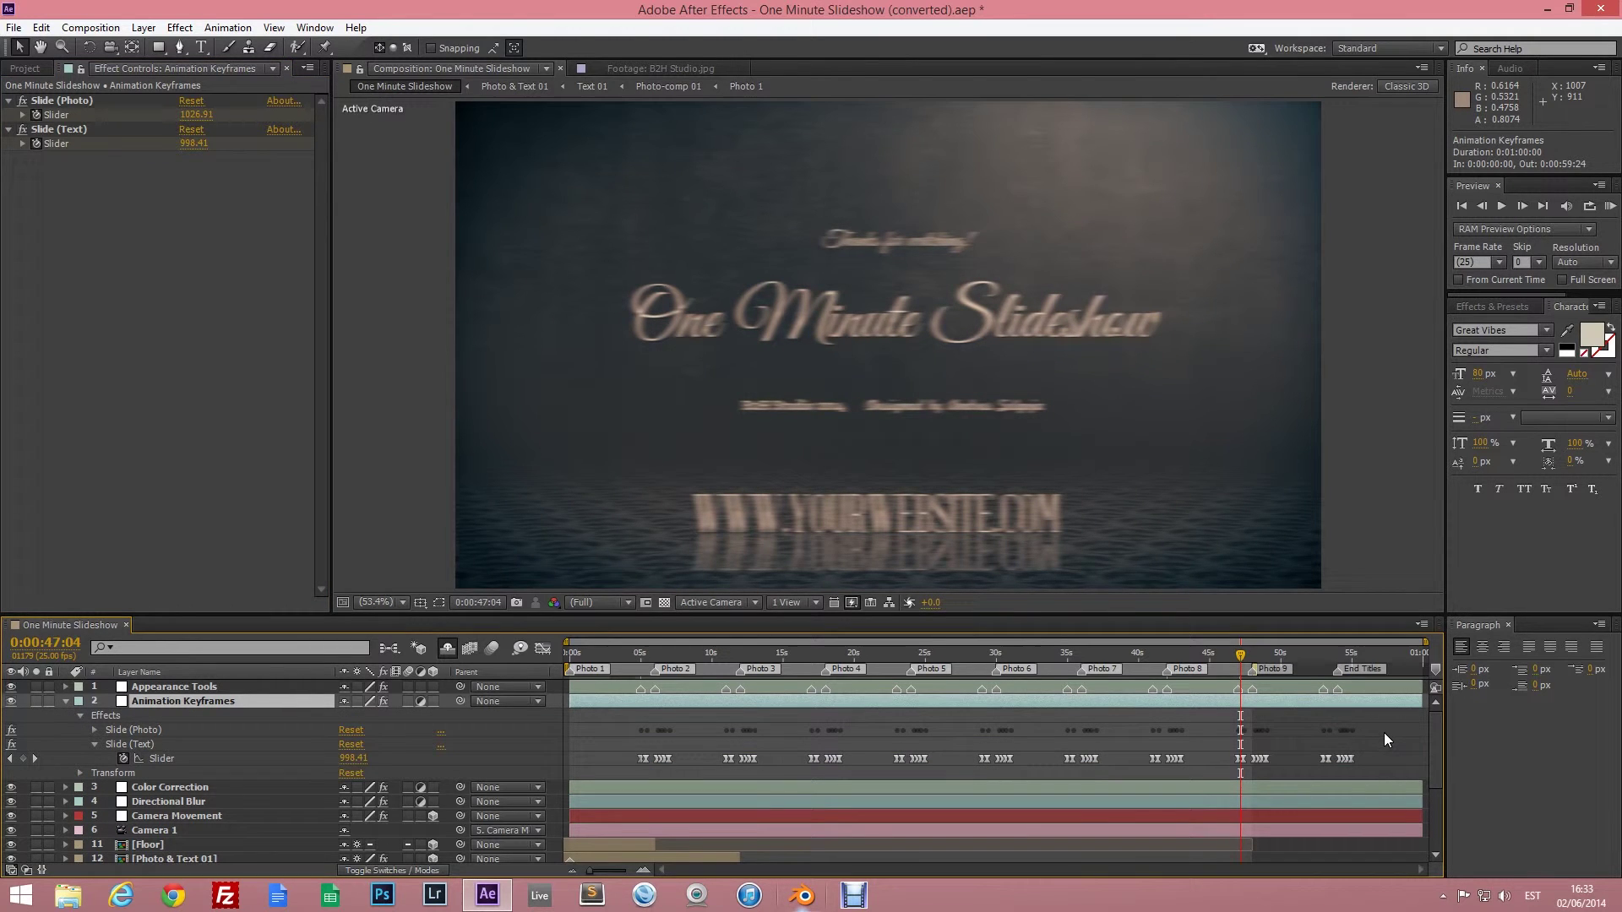
{"action": "left_click_drag", "start_coordinate": [1375, 733], "coordinate": [1225, 769]}
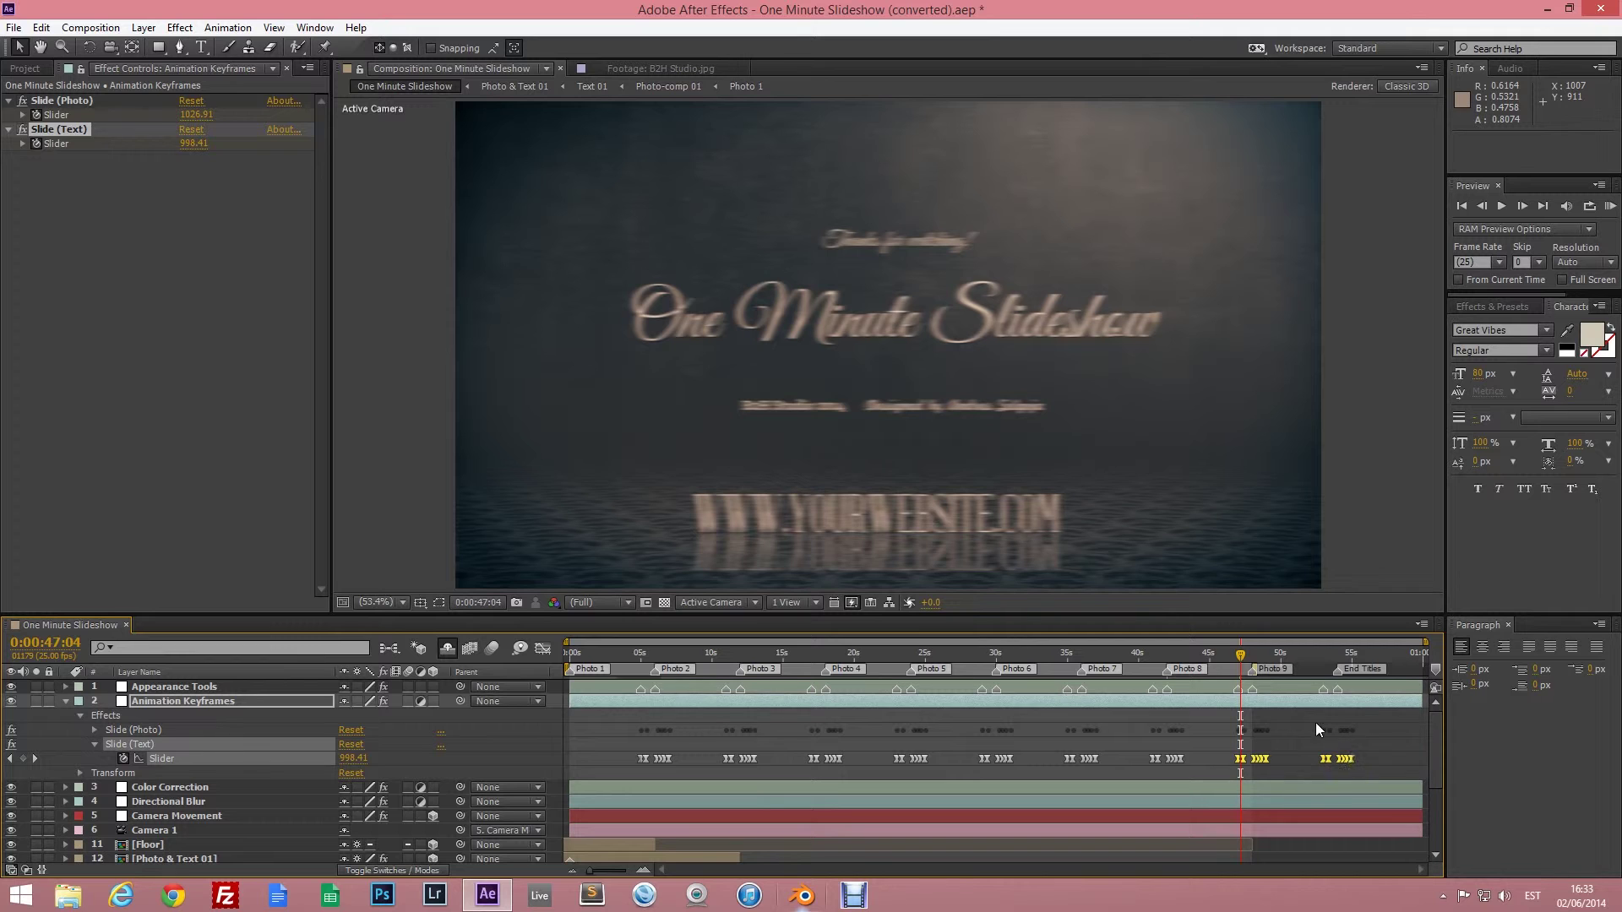
{"action": "key", "text": "Delete"}
{"action": "key", "text": "ctrl+grave"}
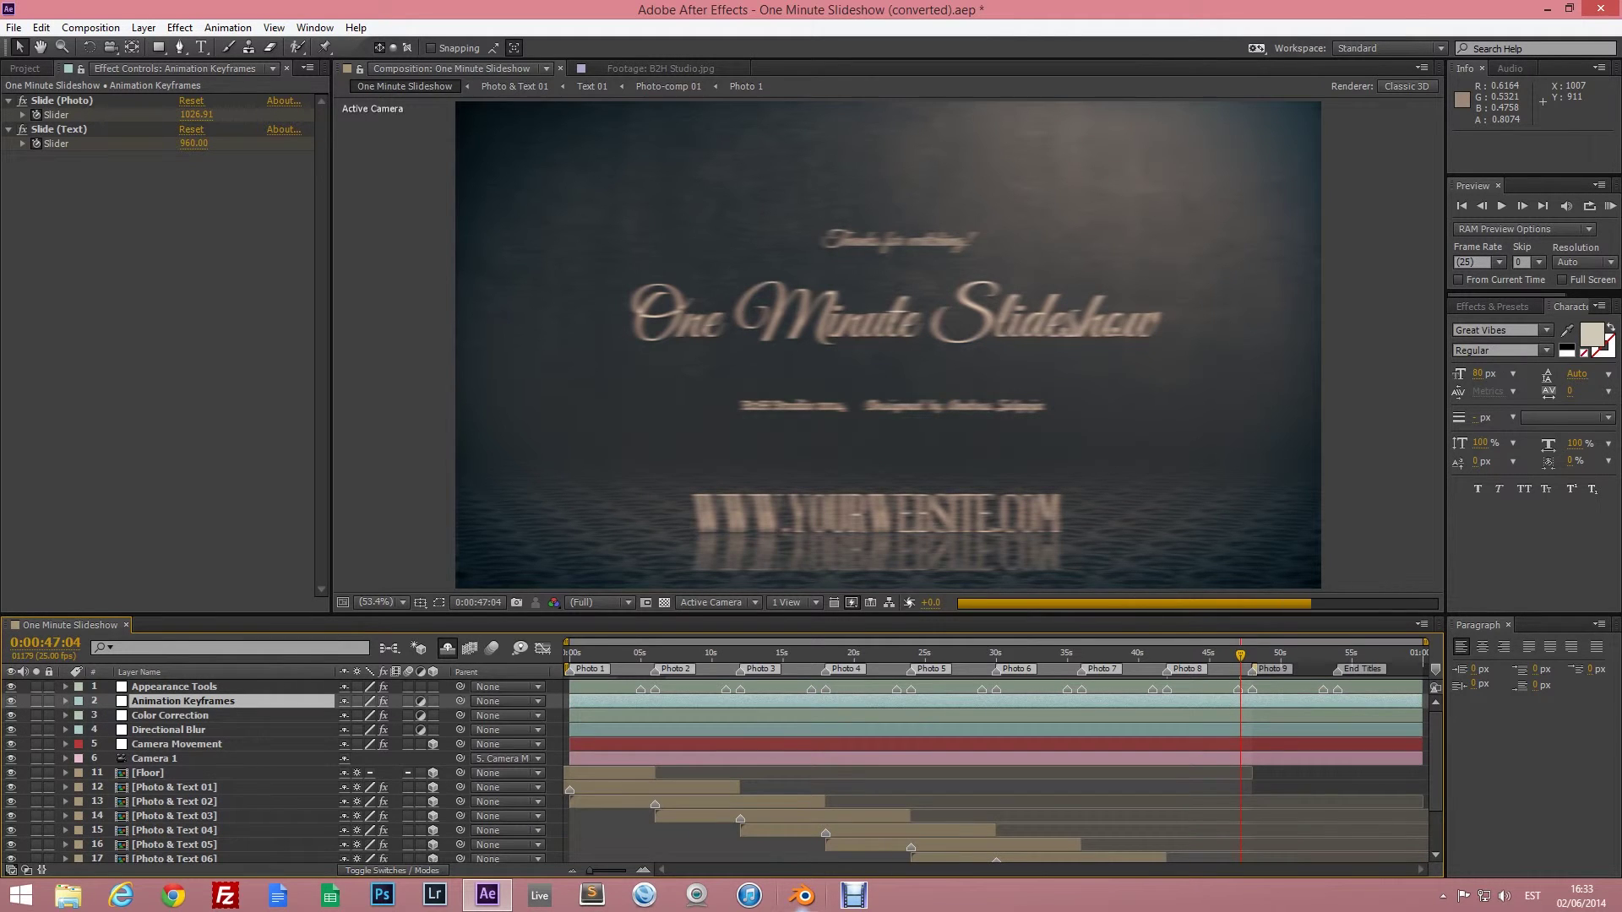
Delete the Blur Length keyframes from about 47 seconds onward on the Directional Blur layer, and collapse its properties.
{"action": "left_click", "coordinate": [65, 730]}
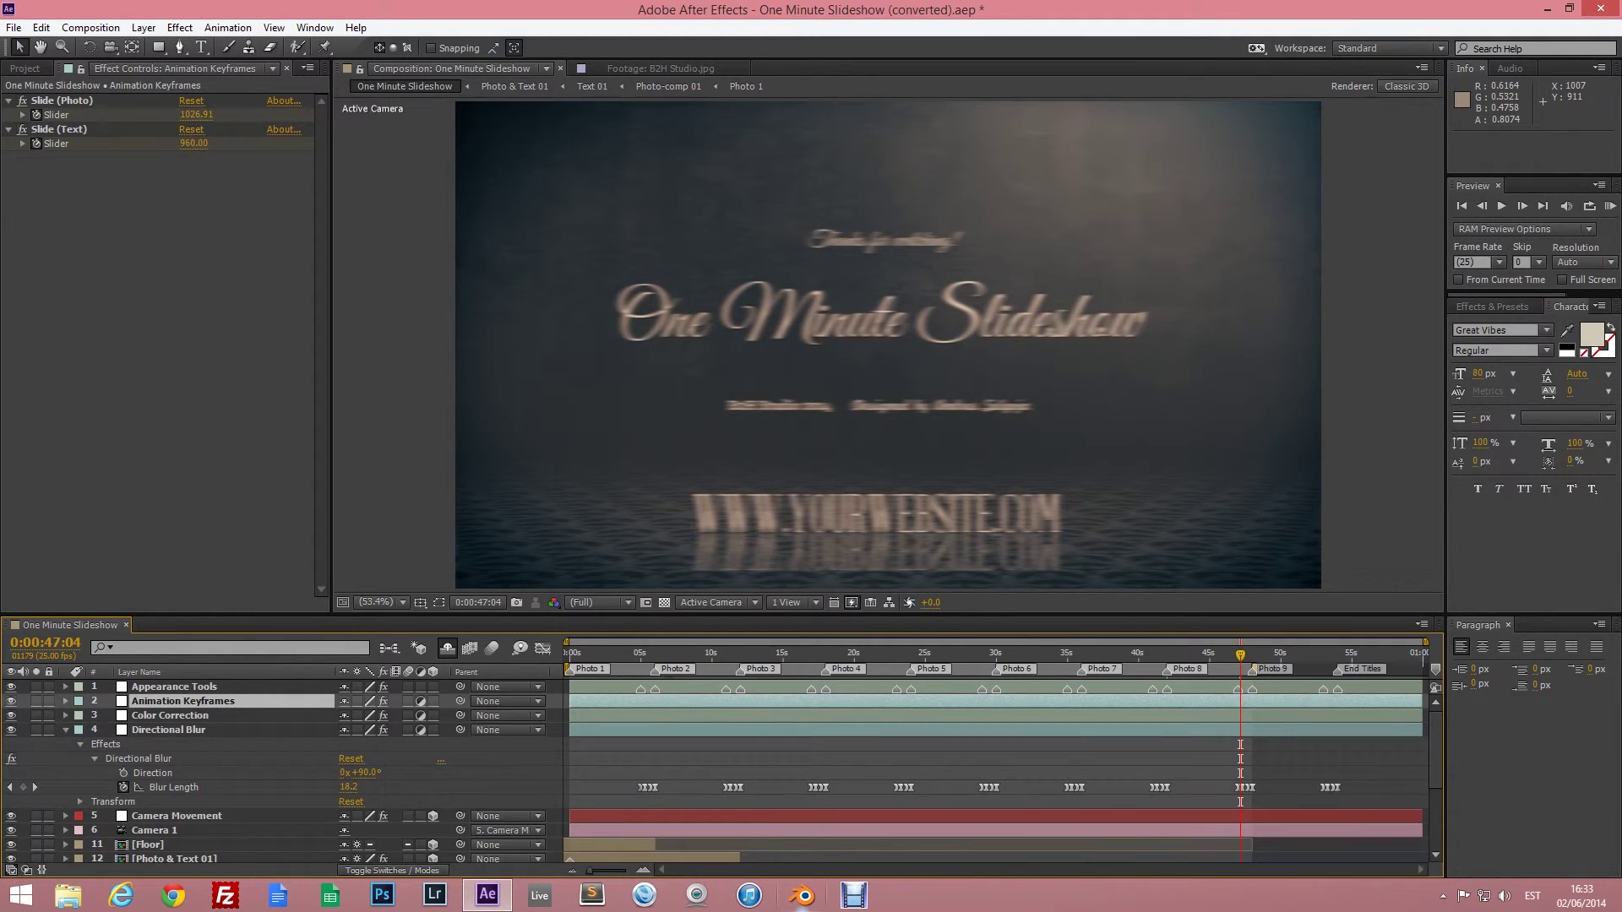
{"action": "left_click_drag", "start_coordinate": [1377, 753], "coordinate": [1224, 809]}
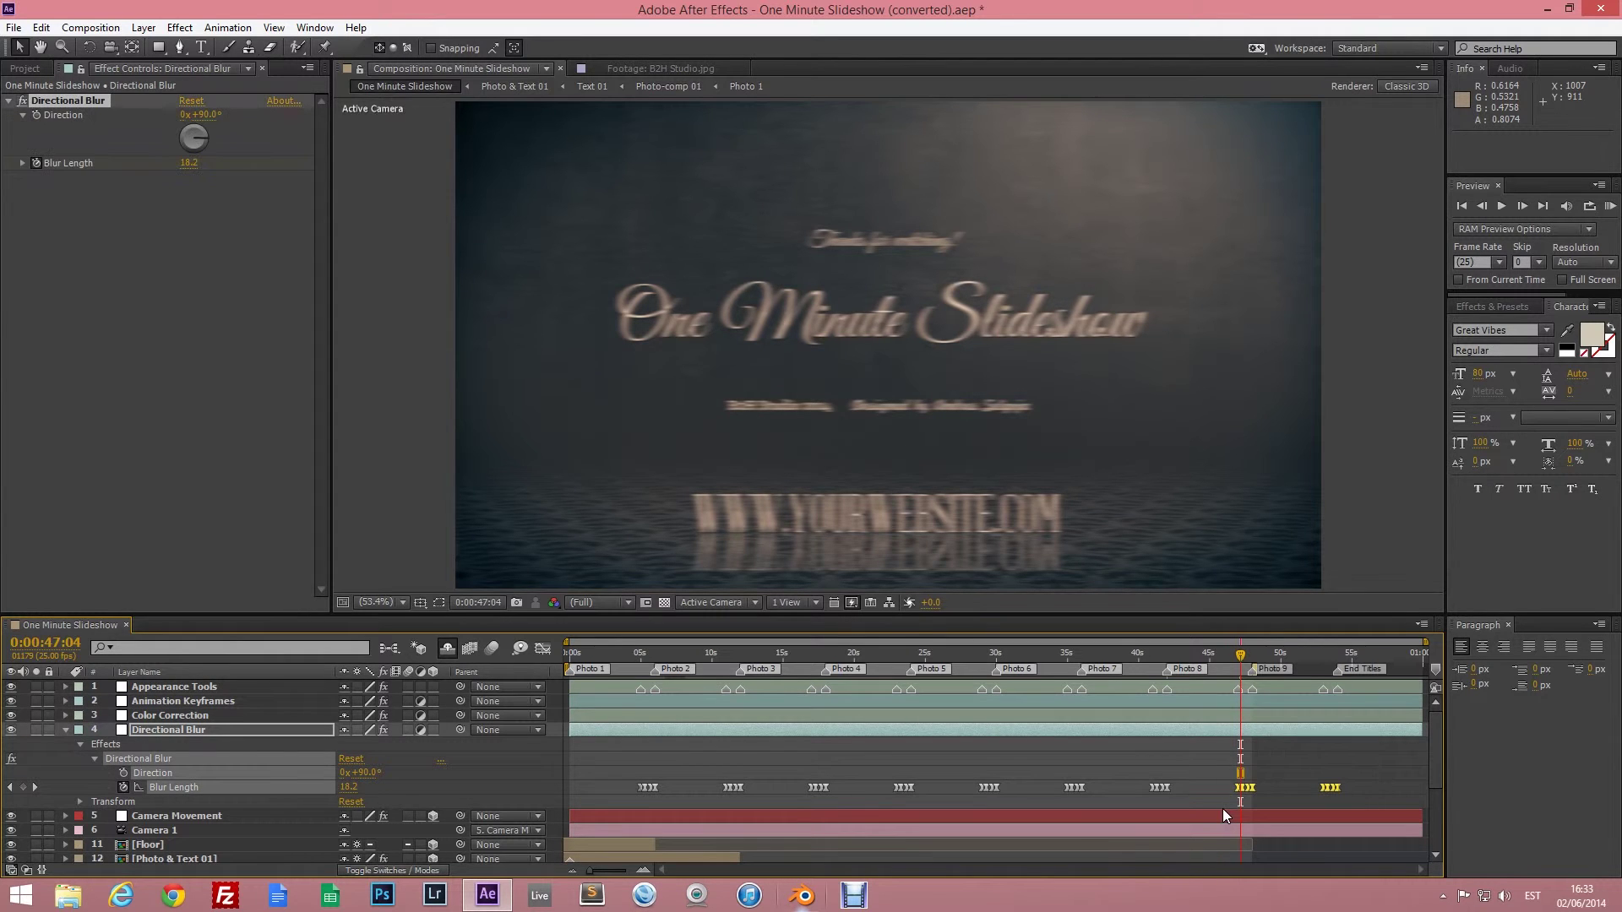
{"action": "key", "text": "Delete"}
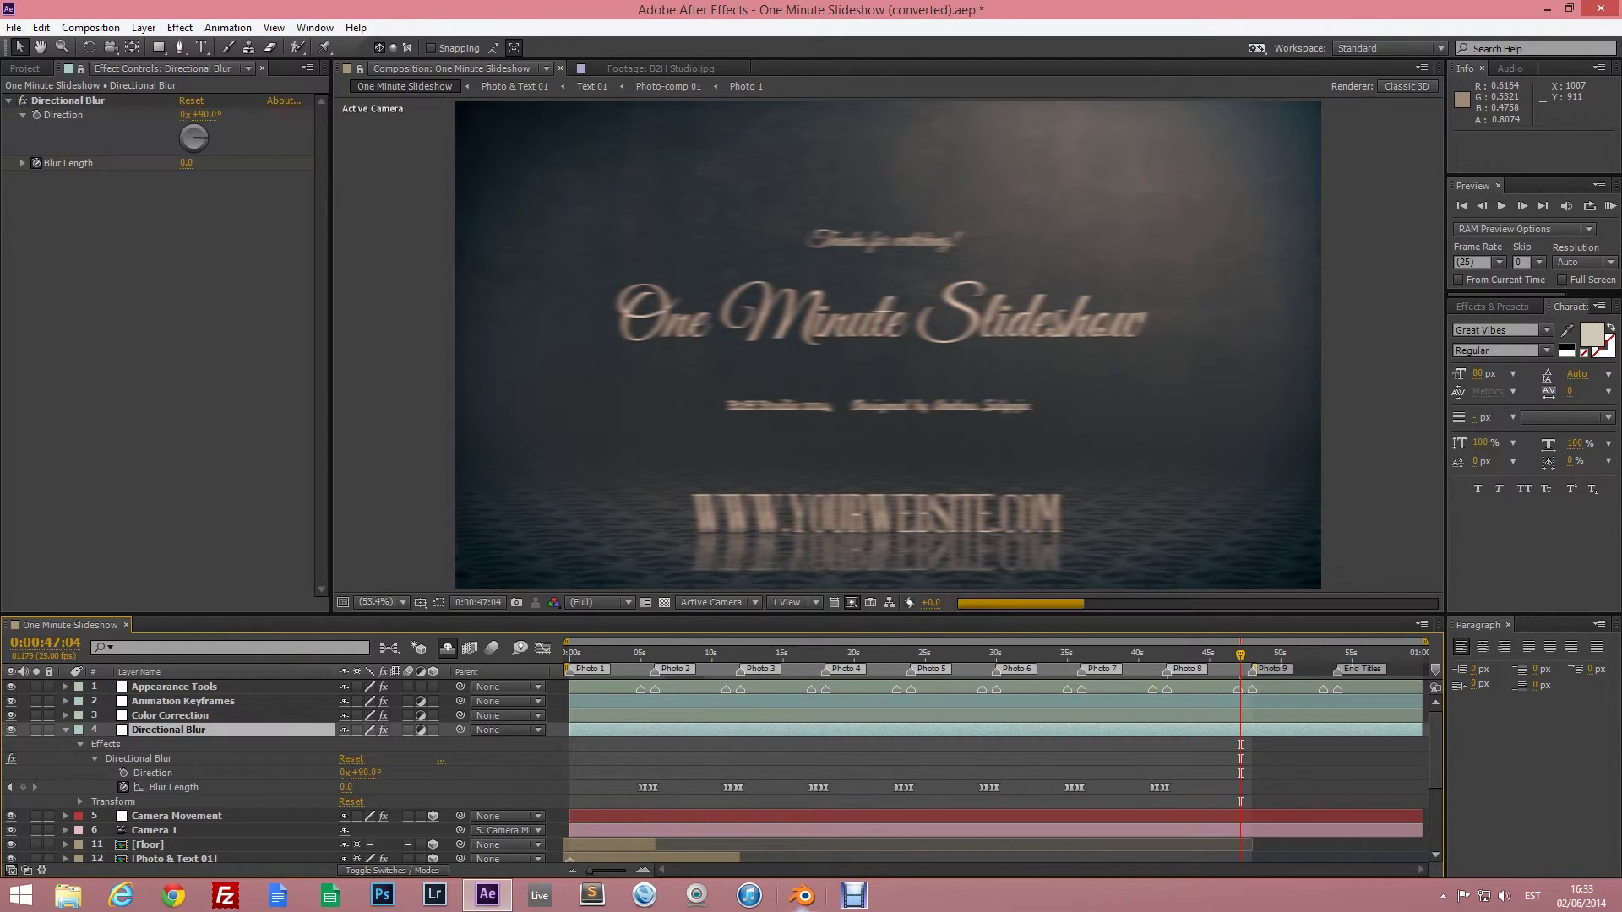
{"action": "left_click", "coordinate": [61, 737]}
{"action": "left_click", "coordinate": [66, 730]}
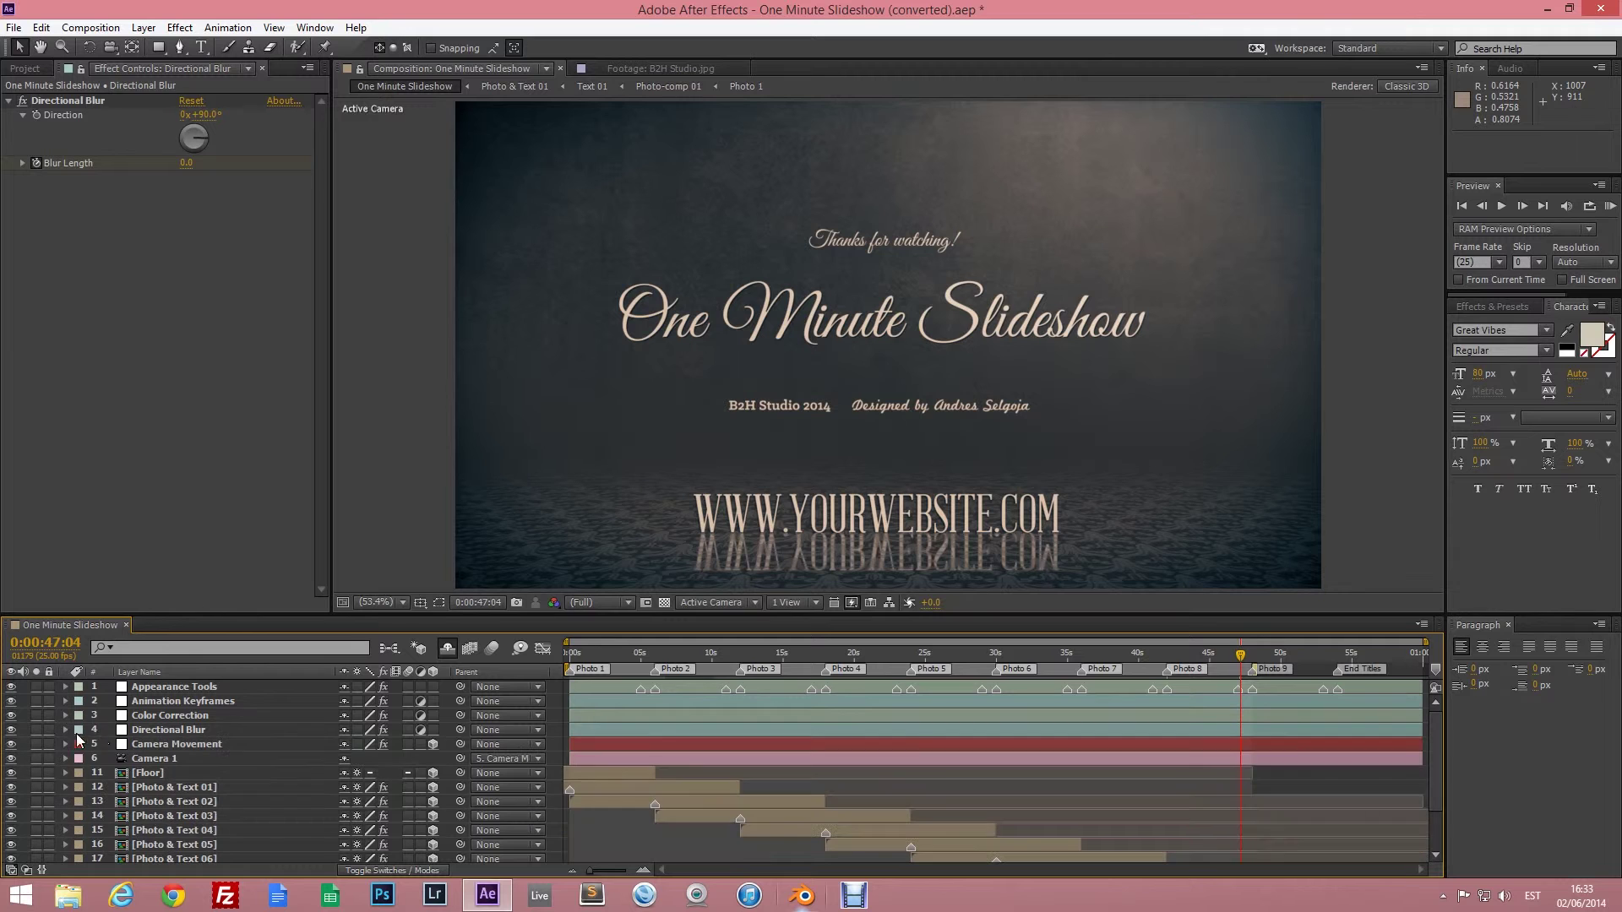
Unhide the shy layers and reposition the Part 10 audio layer in the timeline.
{"action": "left_click", "coordinate": [448, 649]}
{"action": "scroll", "coordinate": [450, 747], "scroll_direction": "down", "scroll_amount": 8}
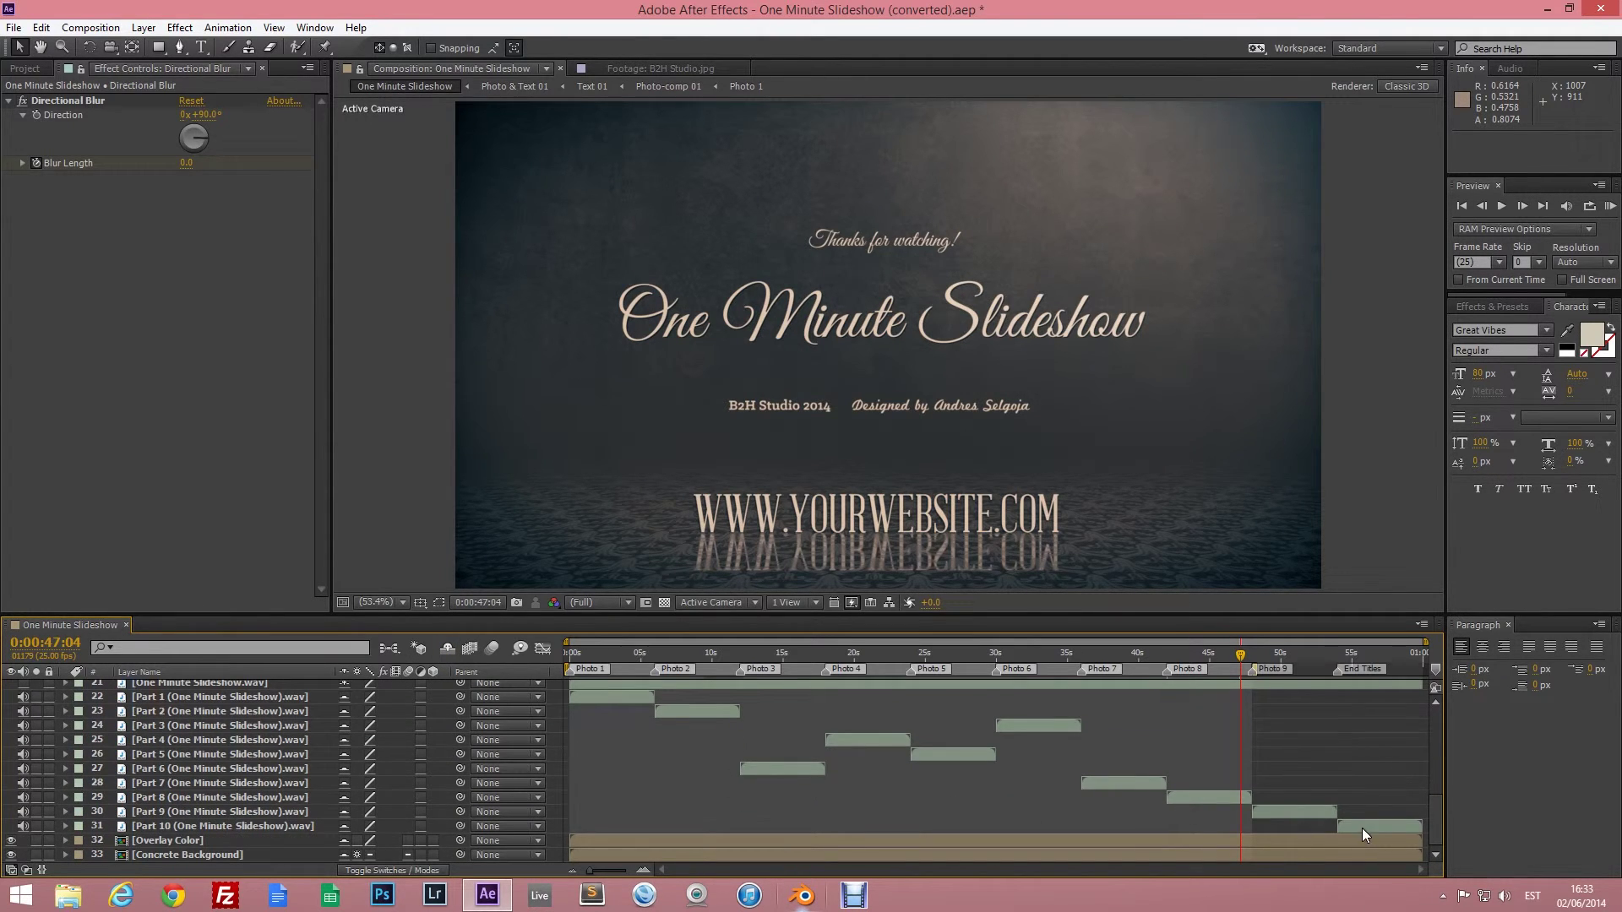
{"action": "left_click_drag", "start_coordinate": [1380, 826], "coordinate": [1371, 795]}
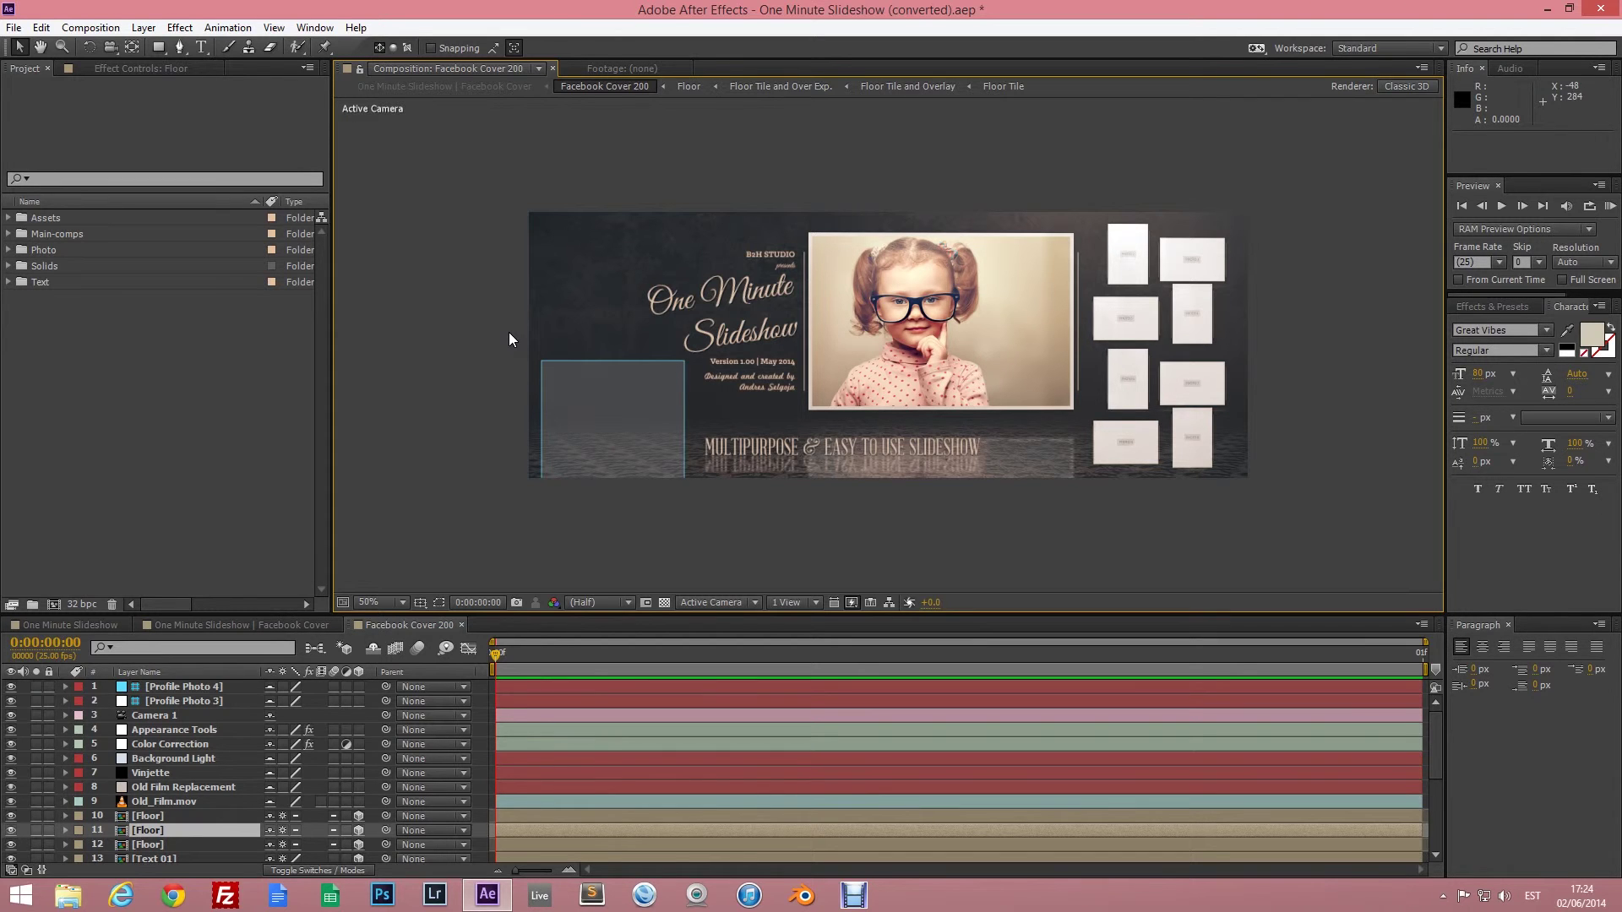
Open the One Minute Slideshow | Facebook Cover composition from Main-comps, and open its nested Facebook Cover 200 composition.
{"action": "left_click", "coordinate": [8, 234]}
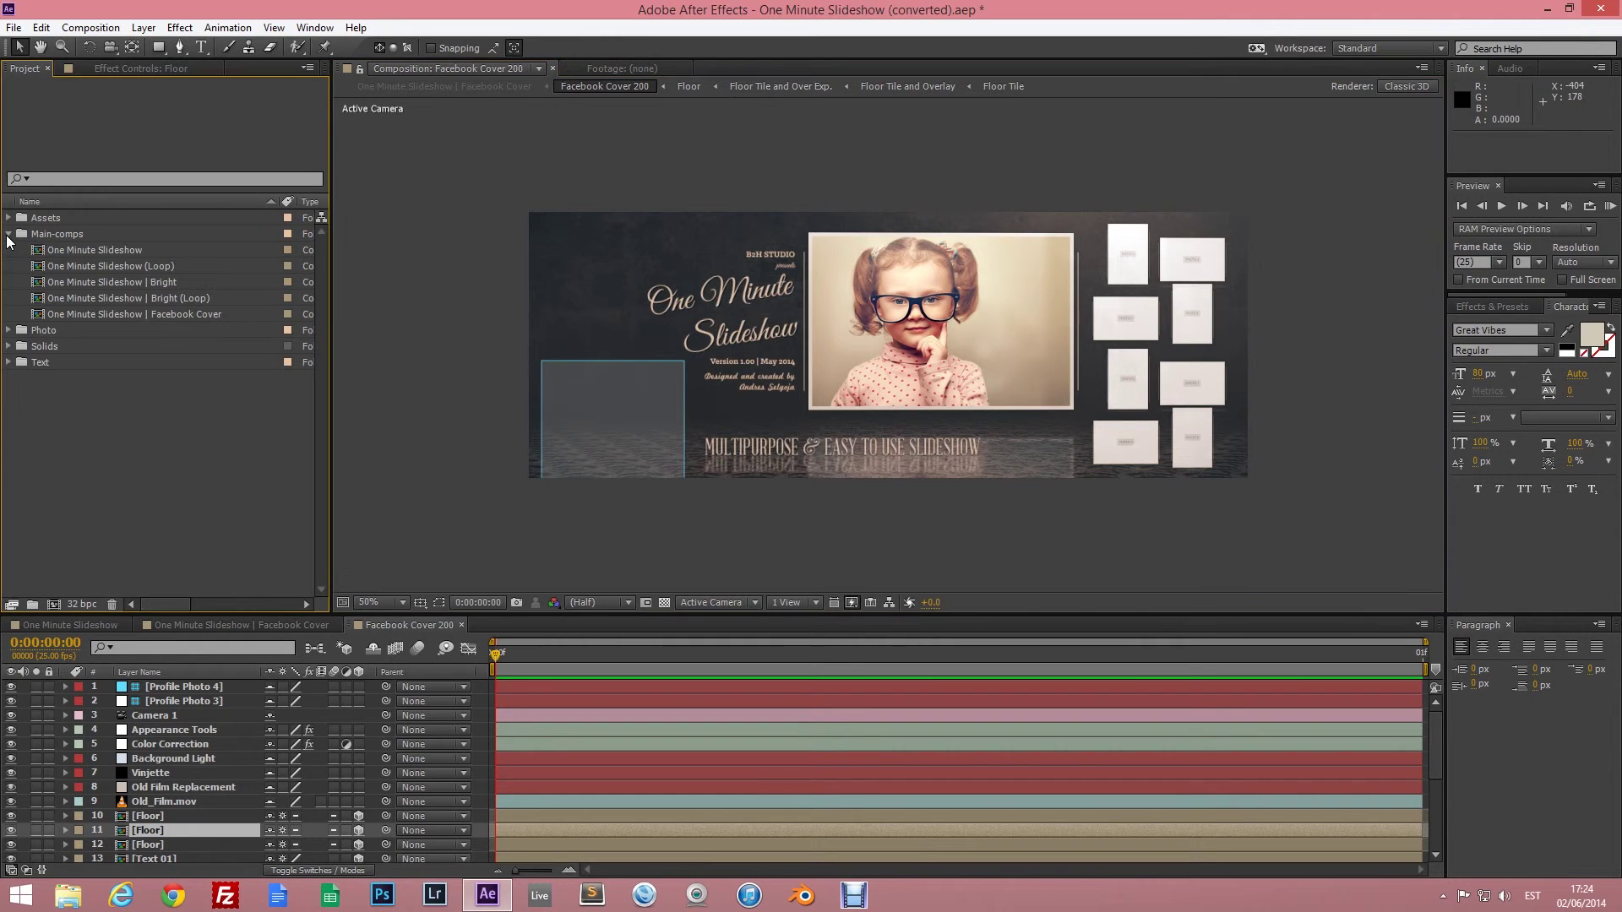
{"action": "double_click", "coordinate": [128, 316]}
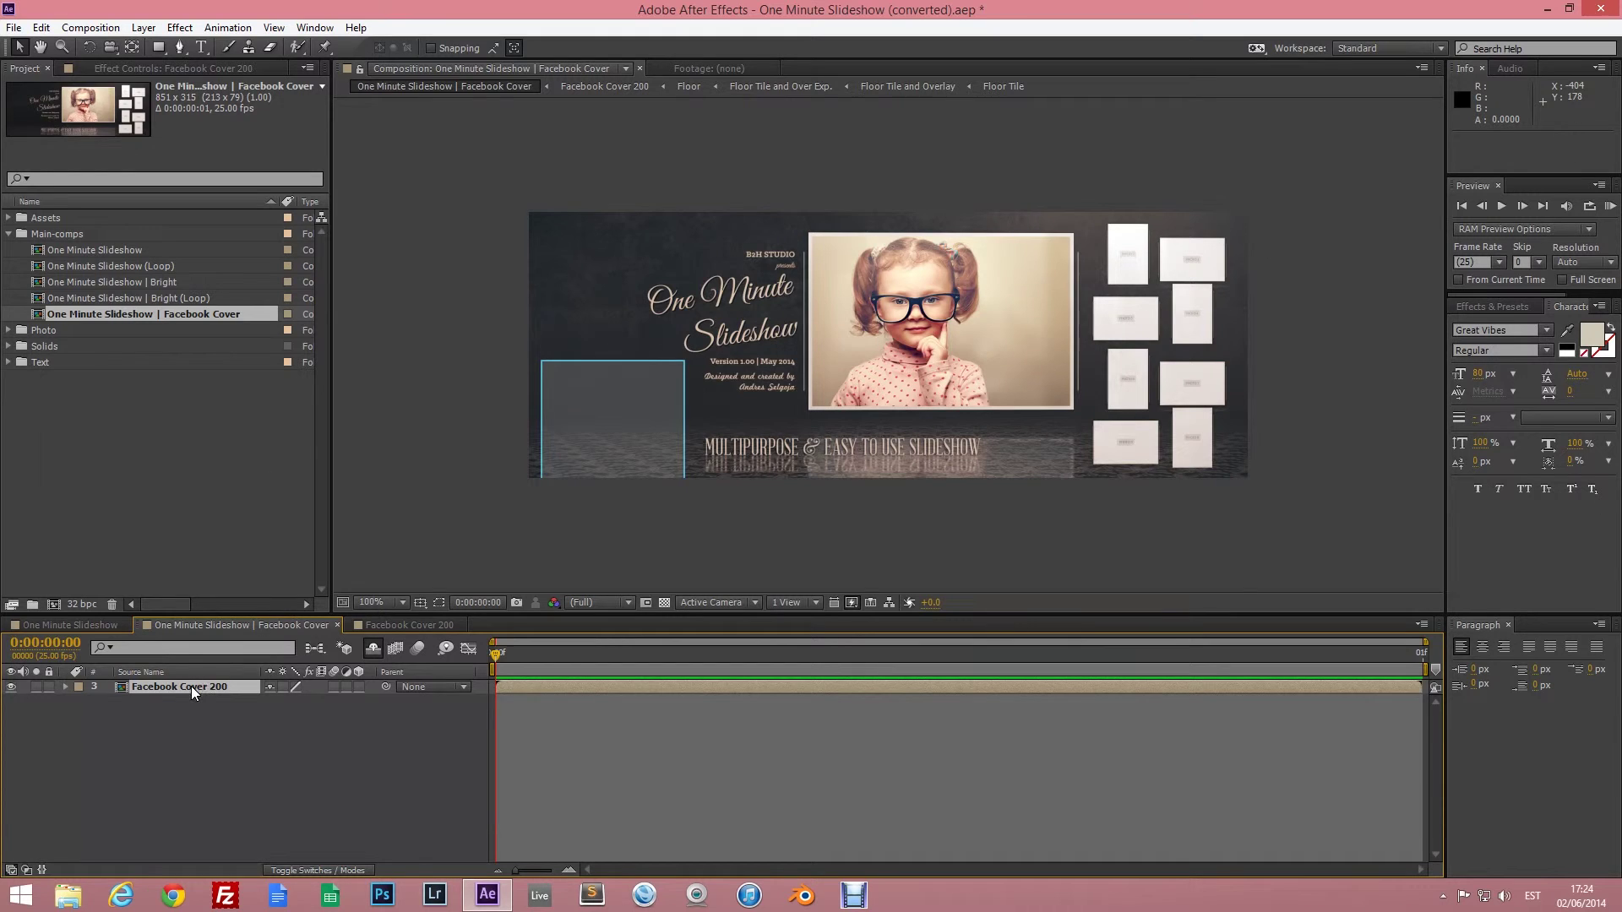
{"action": "double_click", "coordinate": [191, 686]}
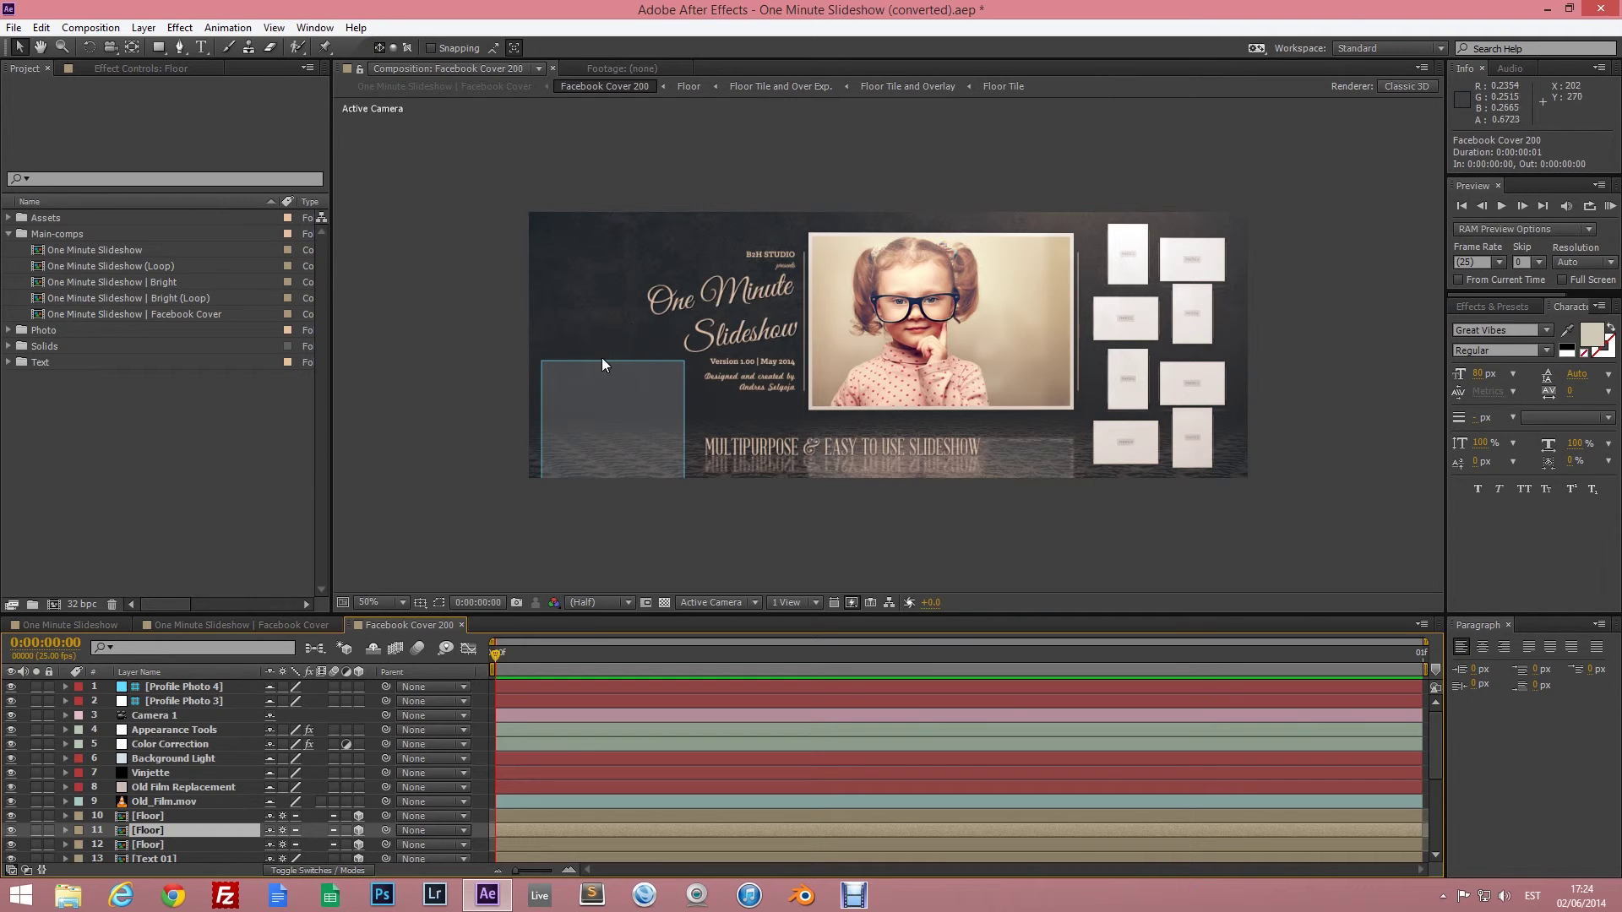
Nudge the Text 01 layer horizontally in both directions in the Facebook Cover 200 composition, returning it to its original position.
{"action": "scroll", "coordinate": [211, 741], "scroll_direction": "down", "scroll_amount": 4}
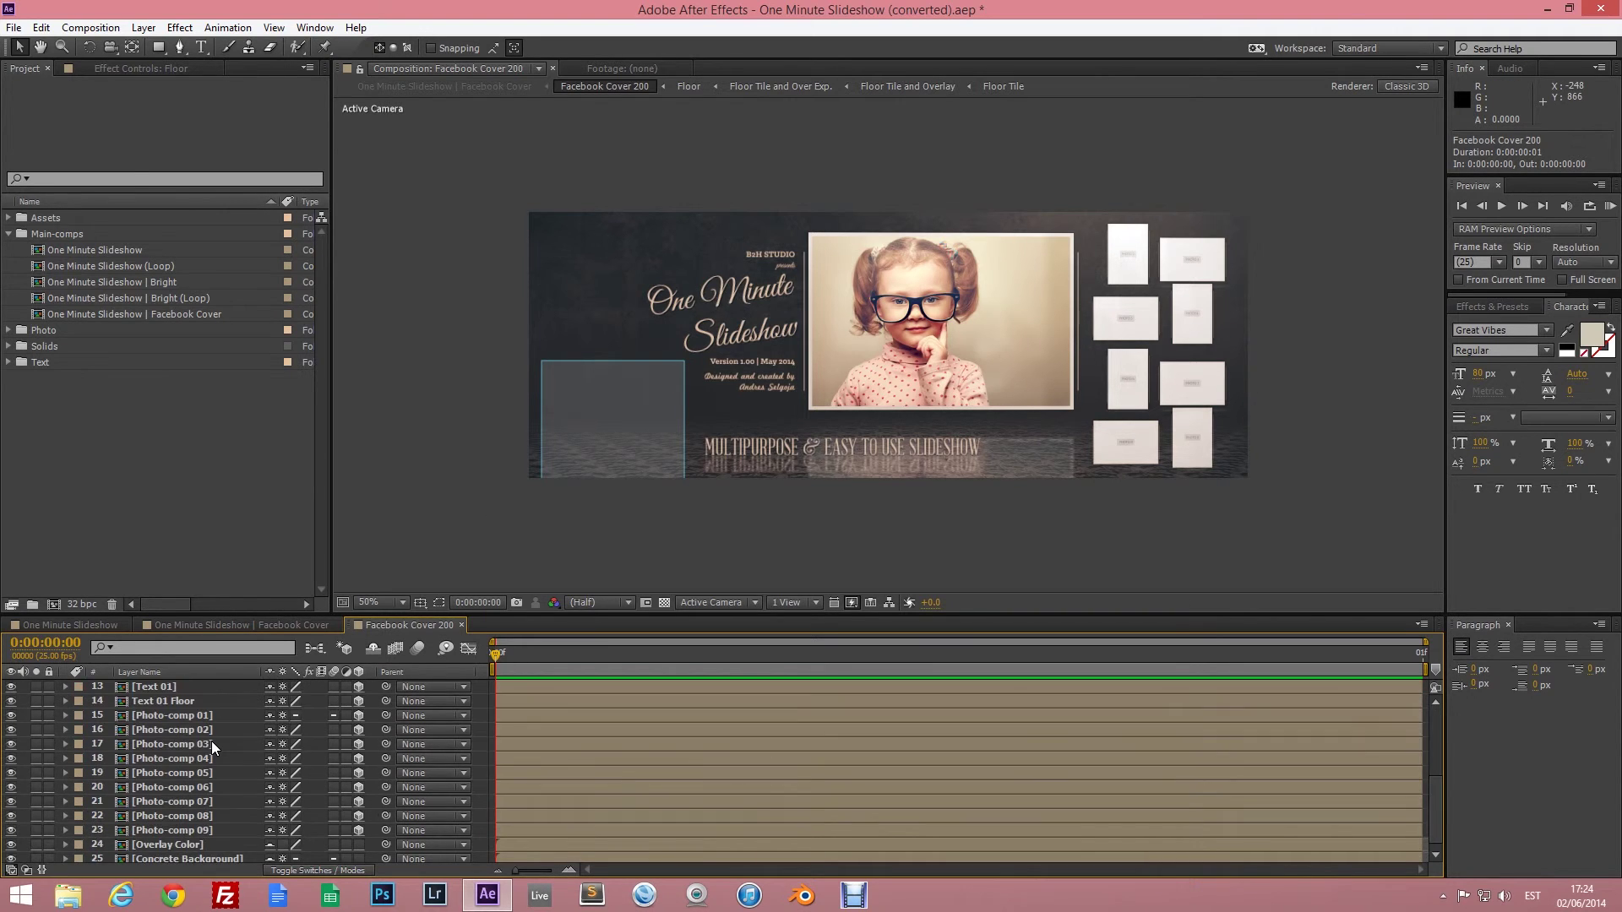
{"action": "scroll", "coordinate": [211, 742], "scroll_direction": "up", "scroll_amount": 1}
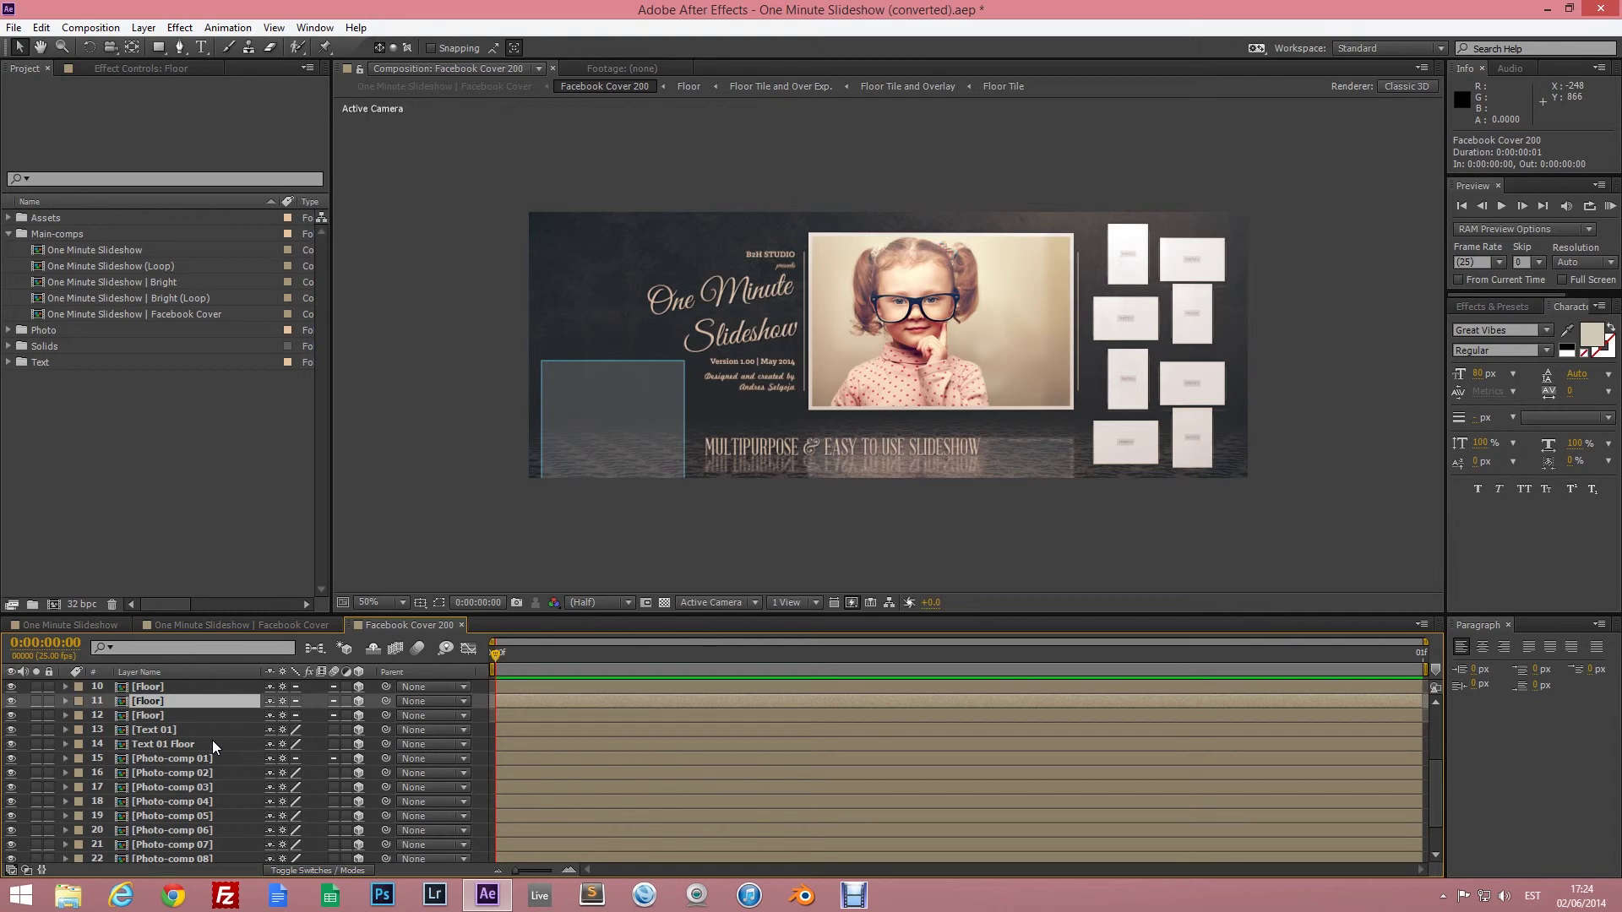
{"action": "left_click", "coordinate": [158, 733]}
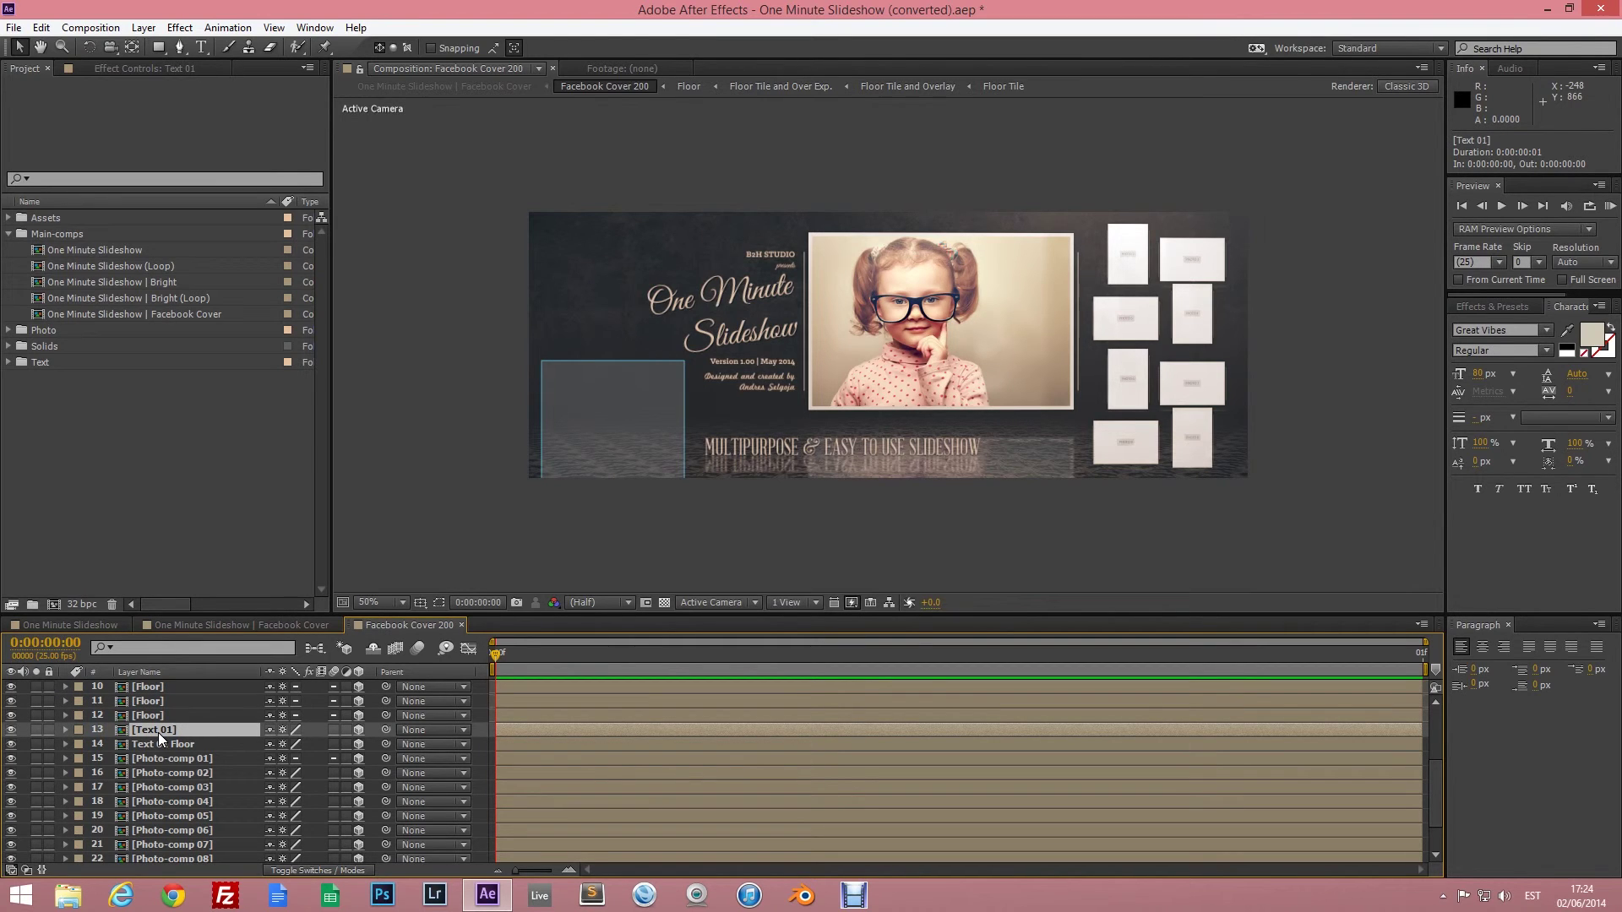
{"action": "key", "text": "shift+Right"}
{"action": "key", "text": "shift+Right"}
{"action": "key", "text": "shift+Left"}
{"action": "key", "text": "shift+Left"}
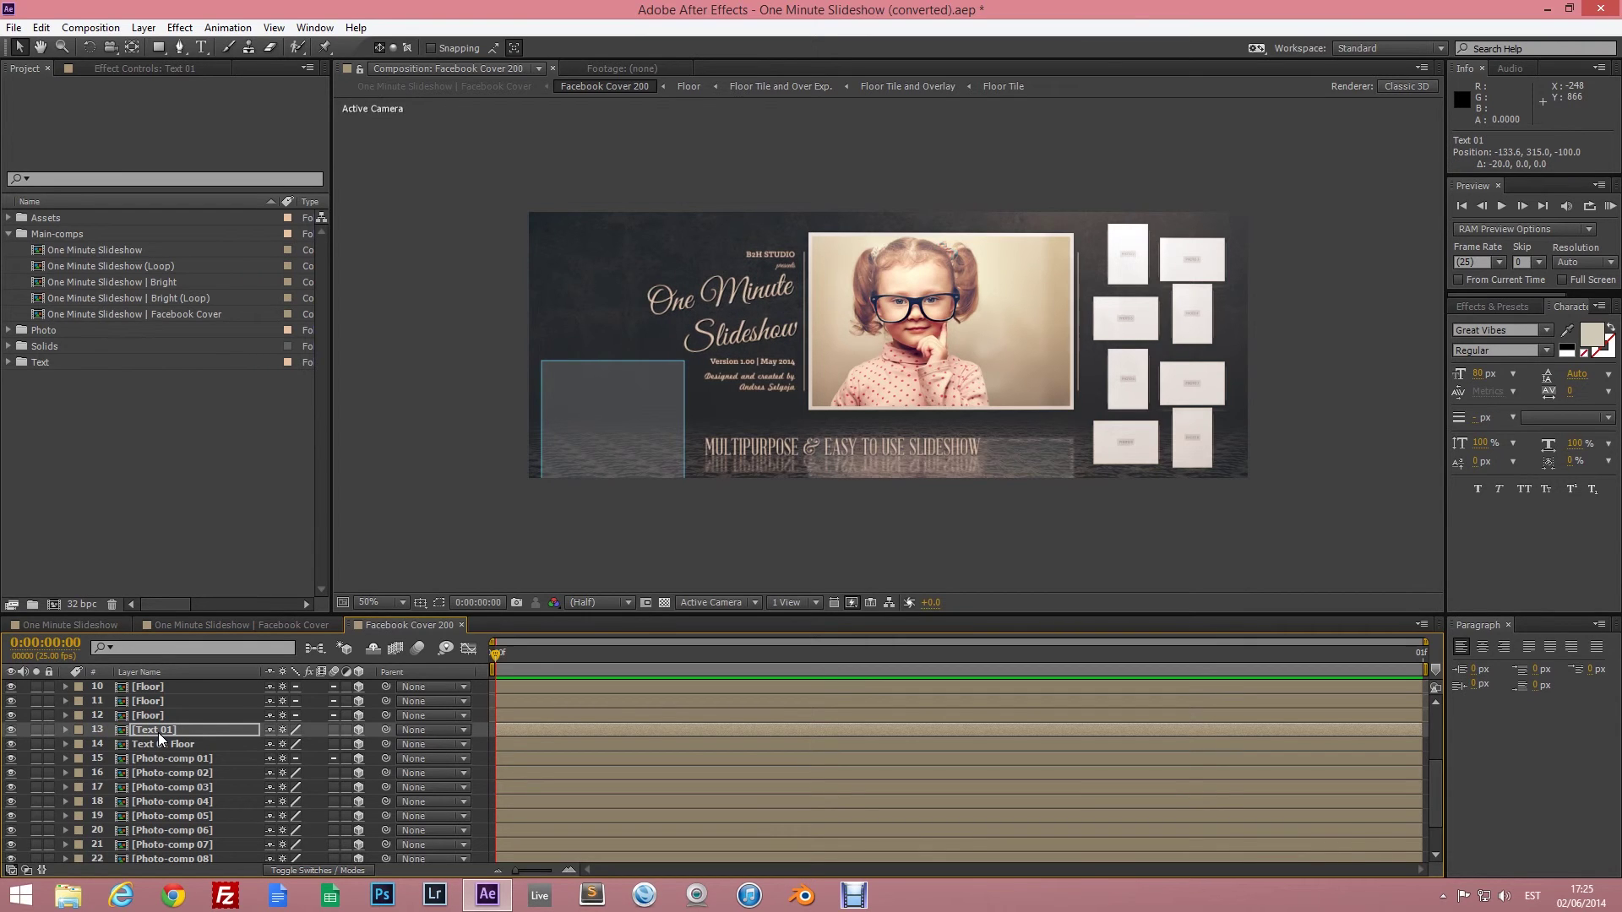
{"action": "key", "text": "shift+Right"}
{"action": "key", "text": "shift+Right"}
{"action": "key", "text": "Left"}
{"action": "key", "text": "Right"}
Nudge the Photo-comp 01 layer horizontally and return it to its original position.
{"action": "left_click", "coordinate": [184, 761]}
{"action": "key", "text": "shift+Left"}
{"action": "key", "text": "shift+Left"}
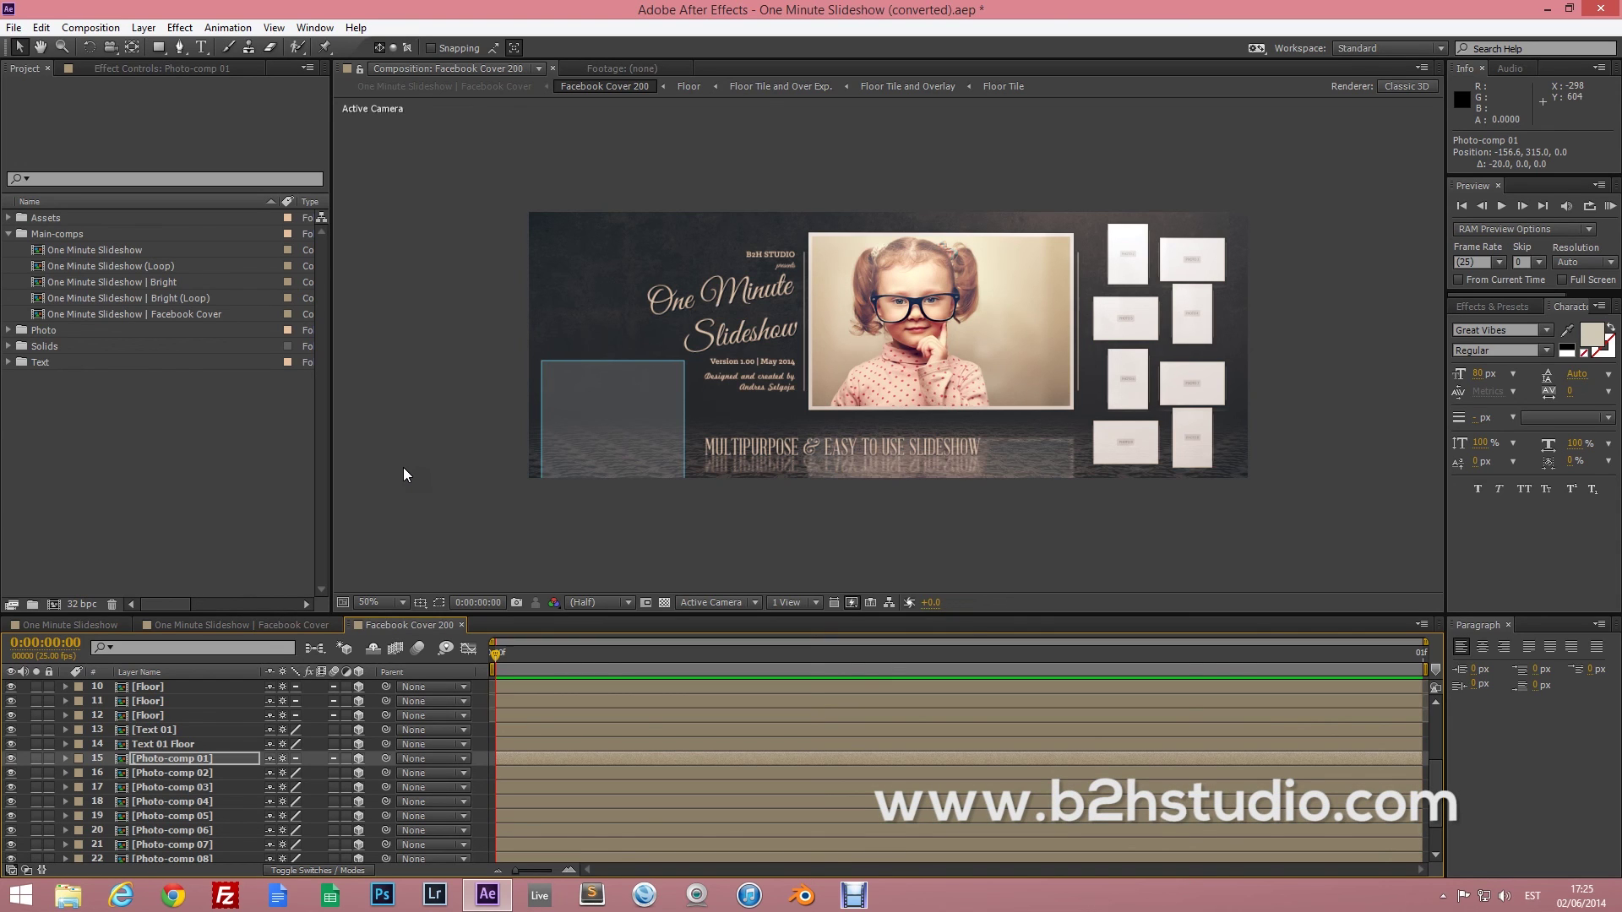
Close both Facebook cover compositions to return to the One Minute Slideshow composition, and collapse the Main-comps folder.
{"action": "left_click", "coordinate": [461, 625]}
{"action": "left_click", "coordinate": [336, 625]}
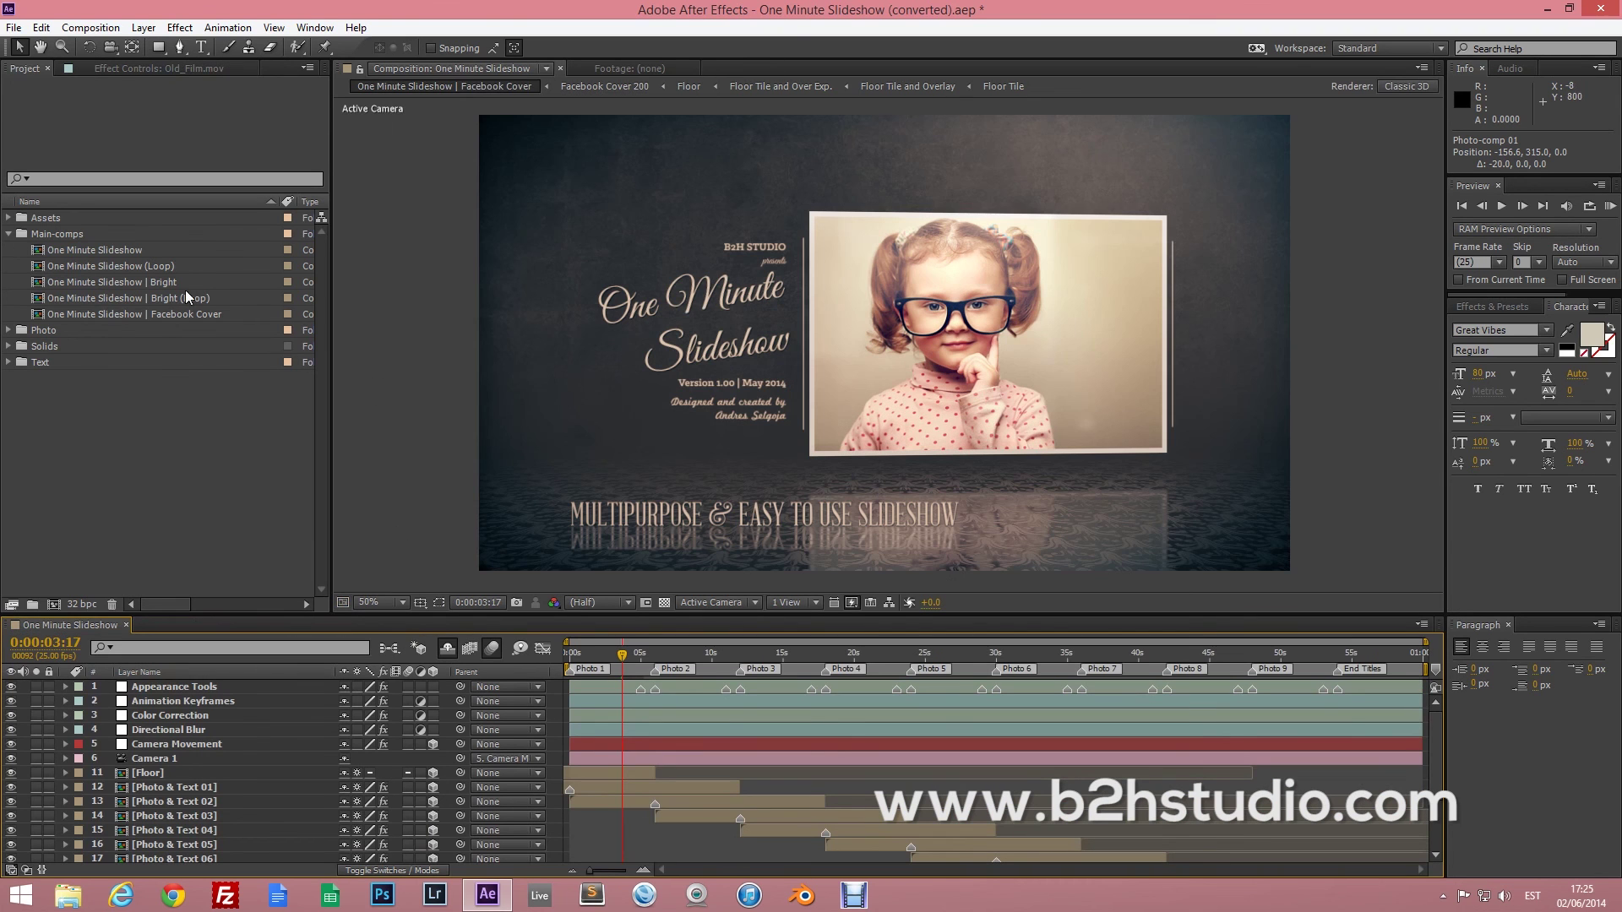
{"action": "left_click", "coordinate": [8, 234]}
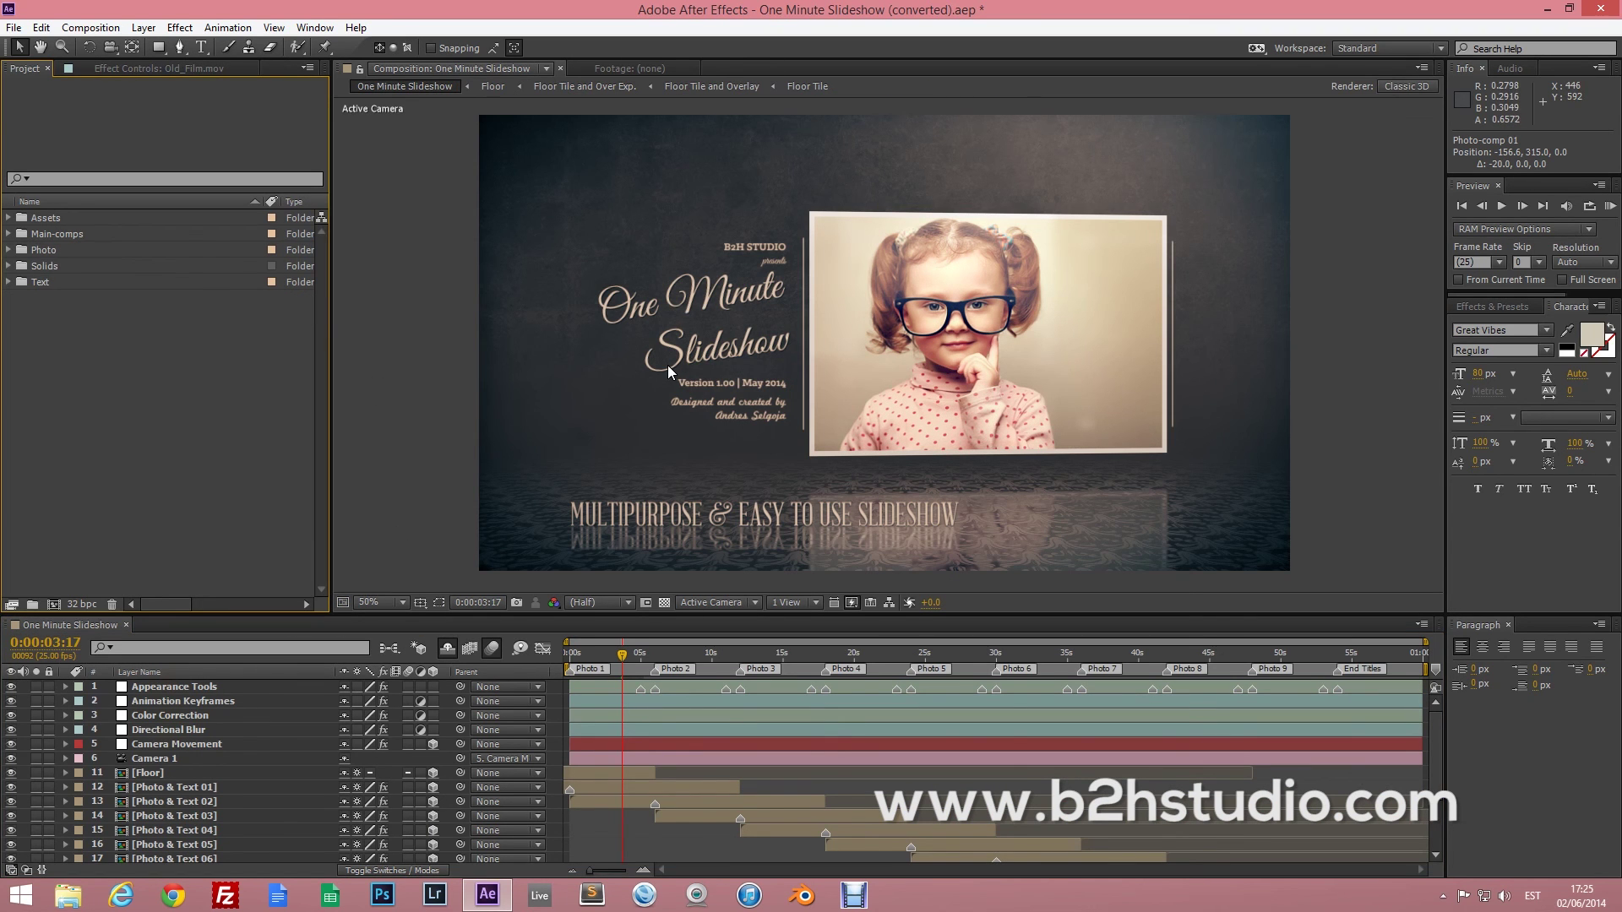